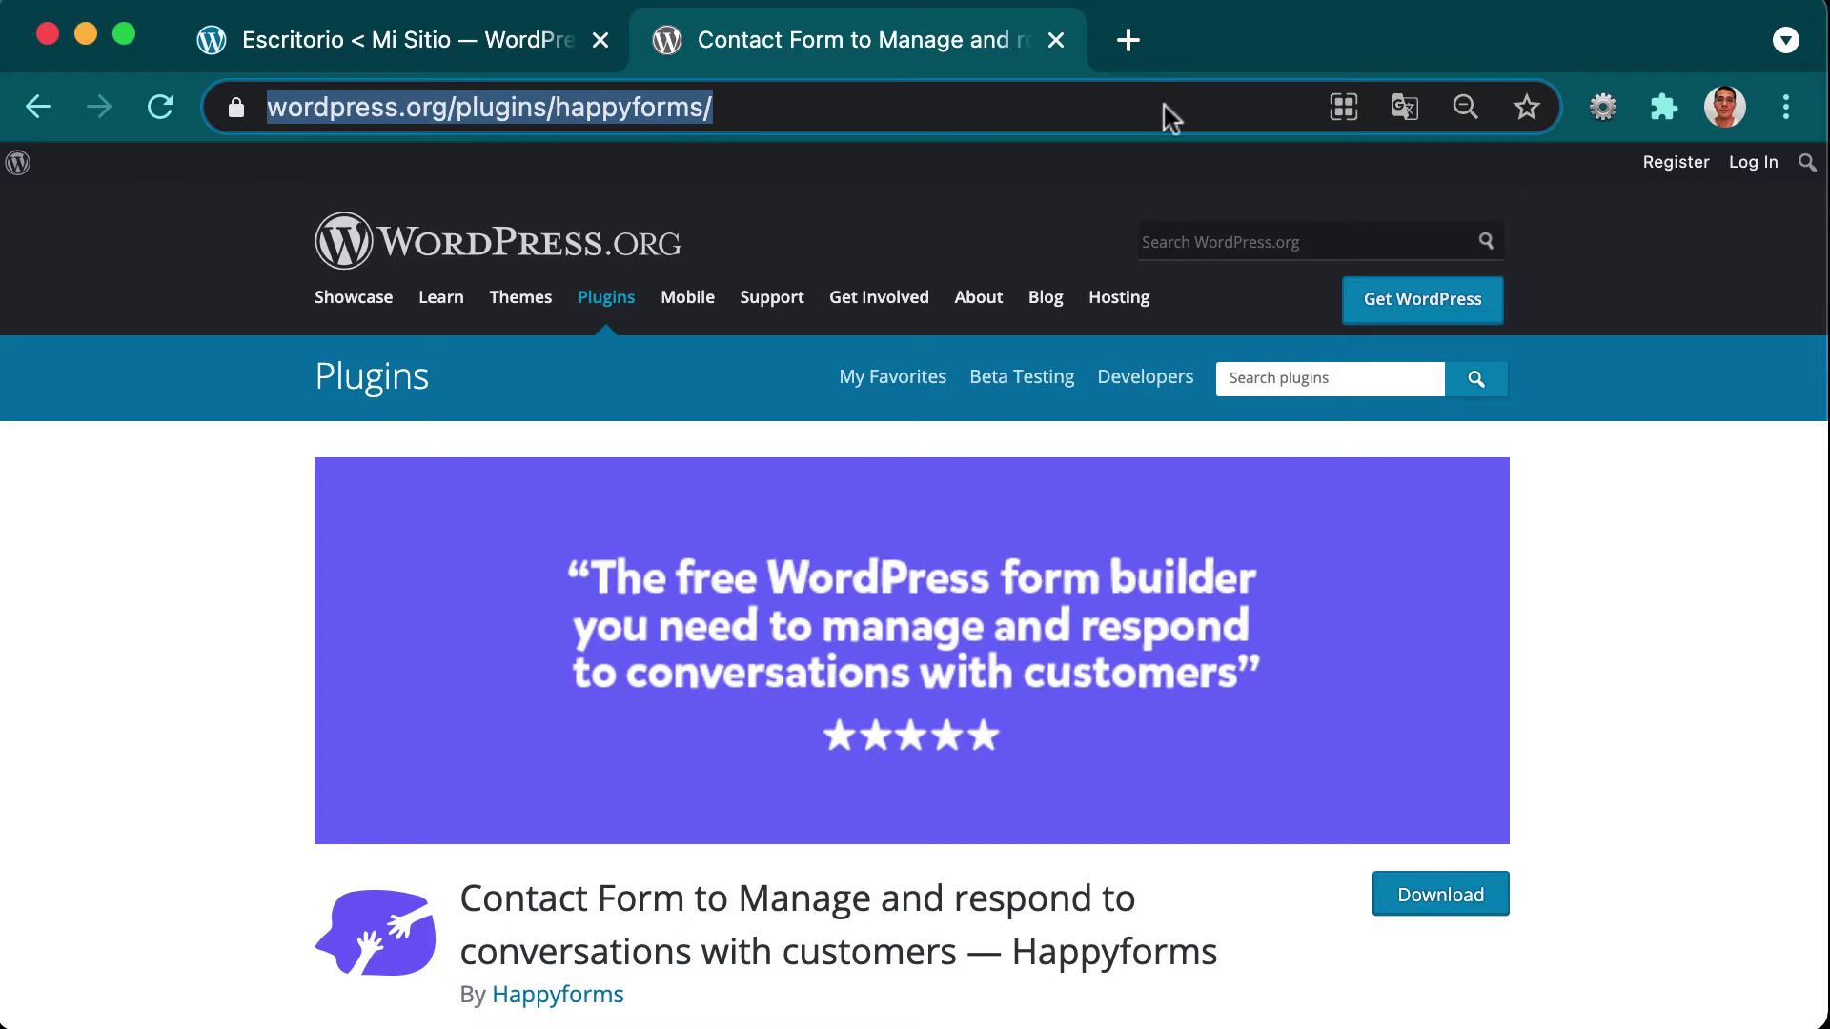
Review the Happyforms plugin page on WordPress.org, covering its description, ratings, feature lists, included form fields and screenshots.
{"action": "scroll", "coordinate": [1041, 591], "scroll_direction": "down", "scroll_amount": 1}
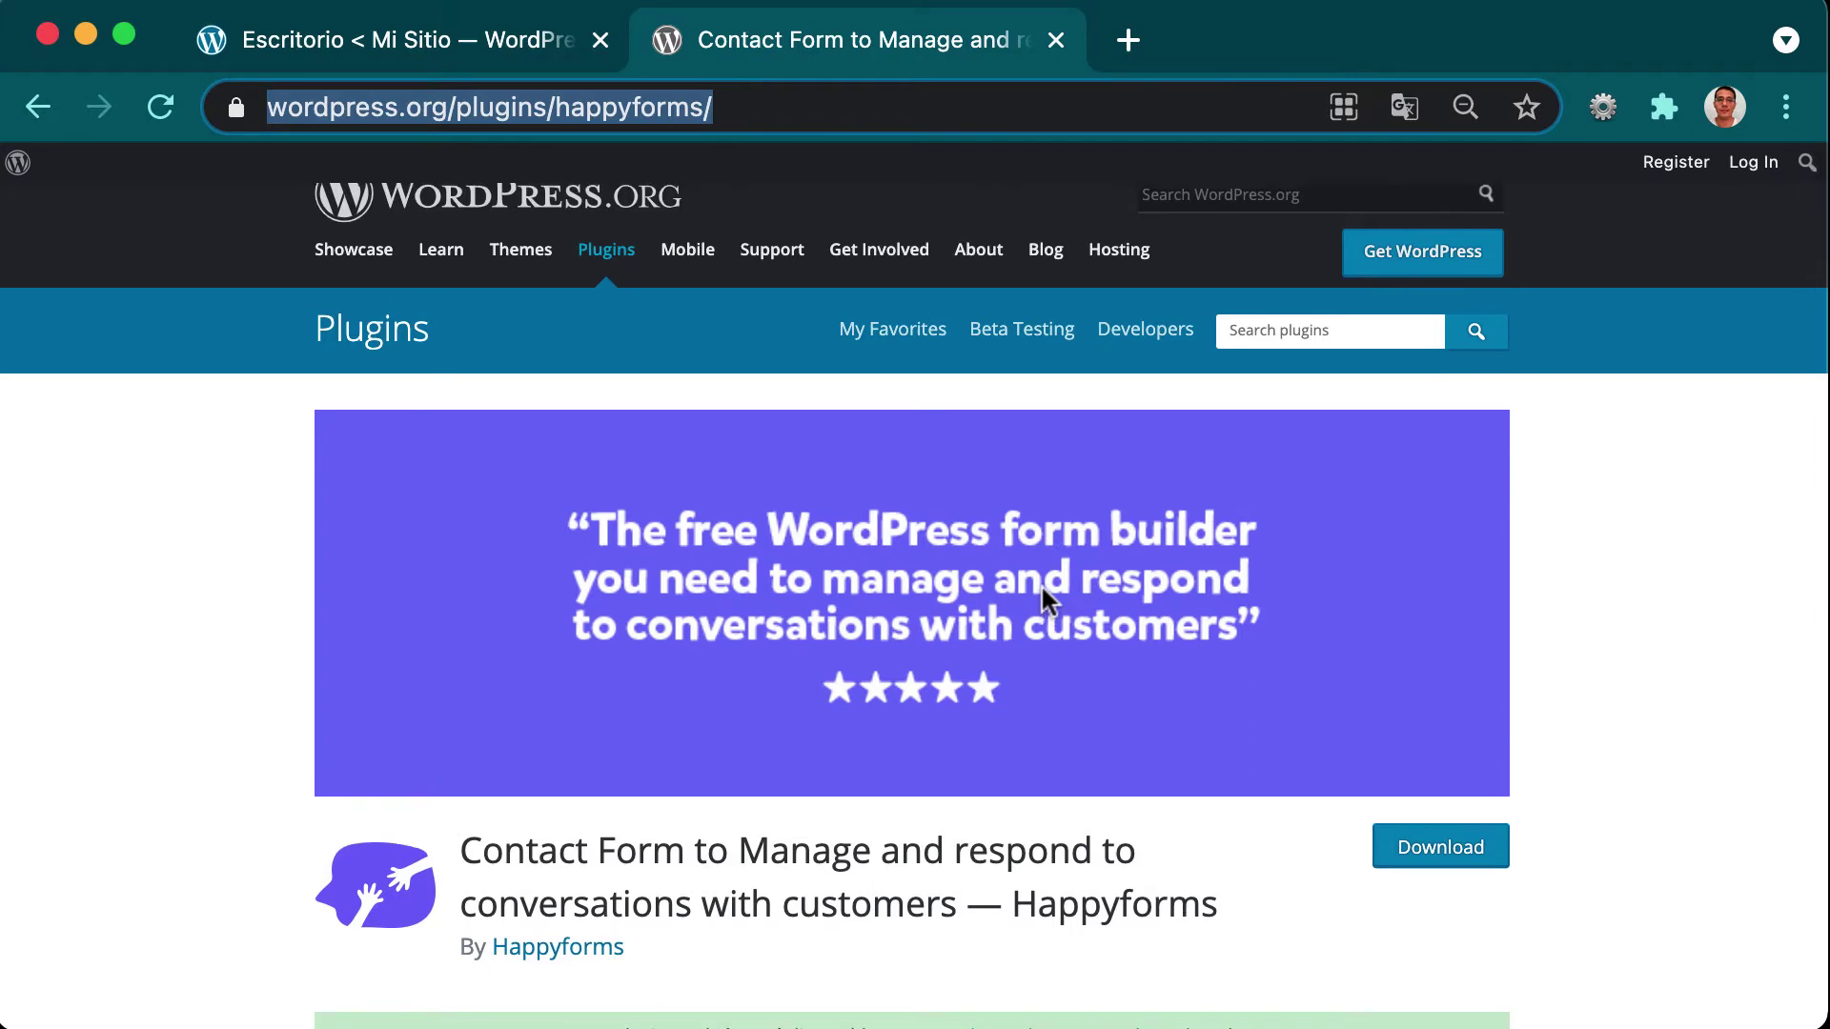
{"action": "scroll", "coordinate": [1041, 591], "scroll_direction": "down", "scroll_amount": 5}
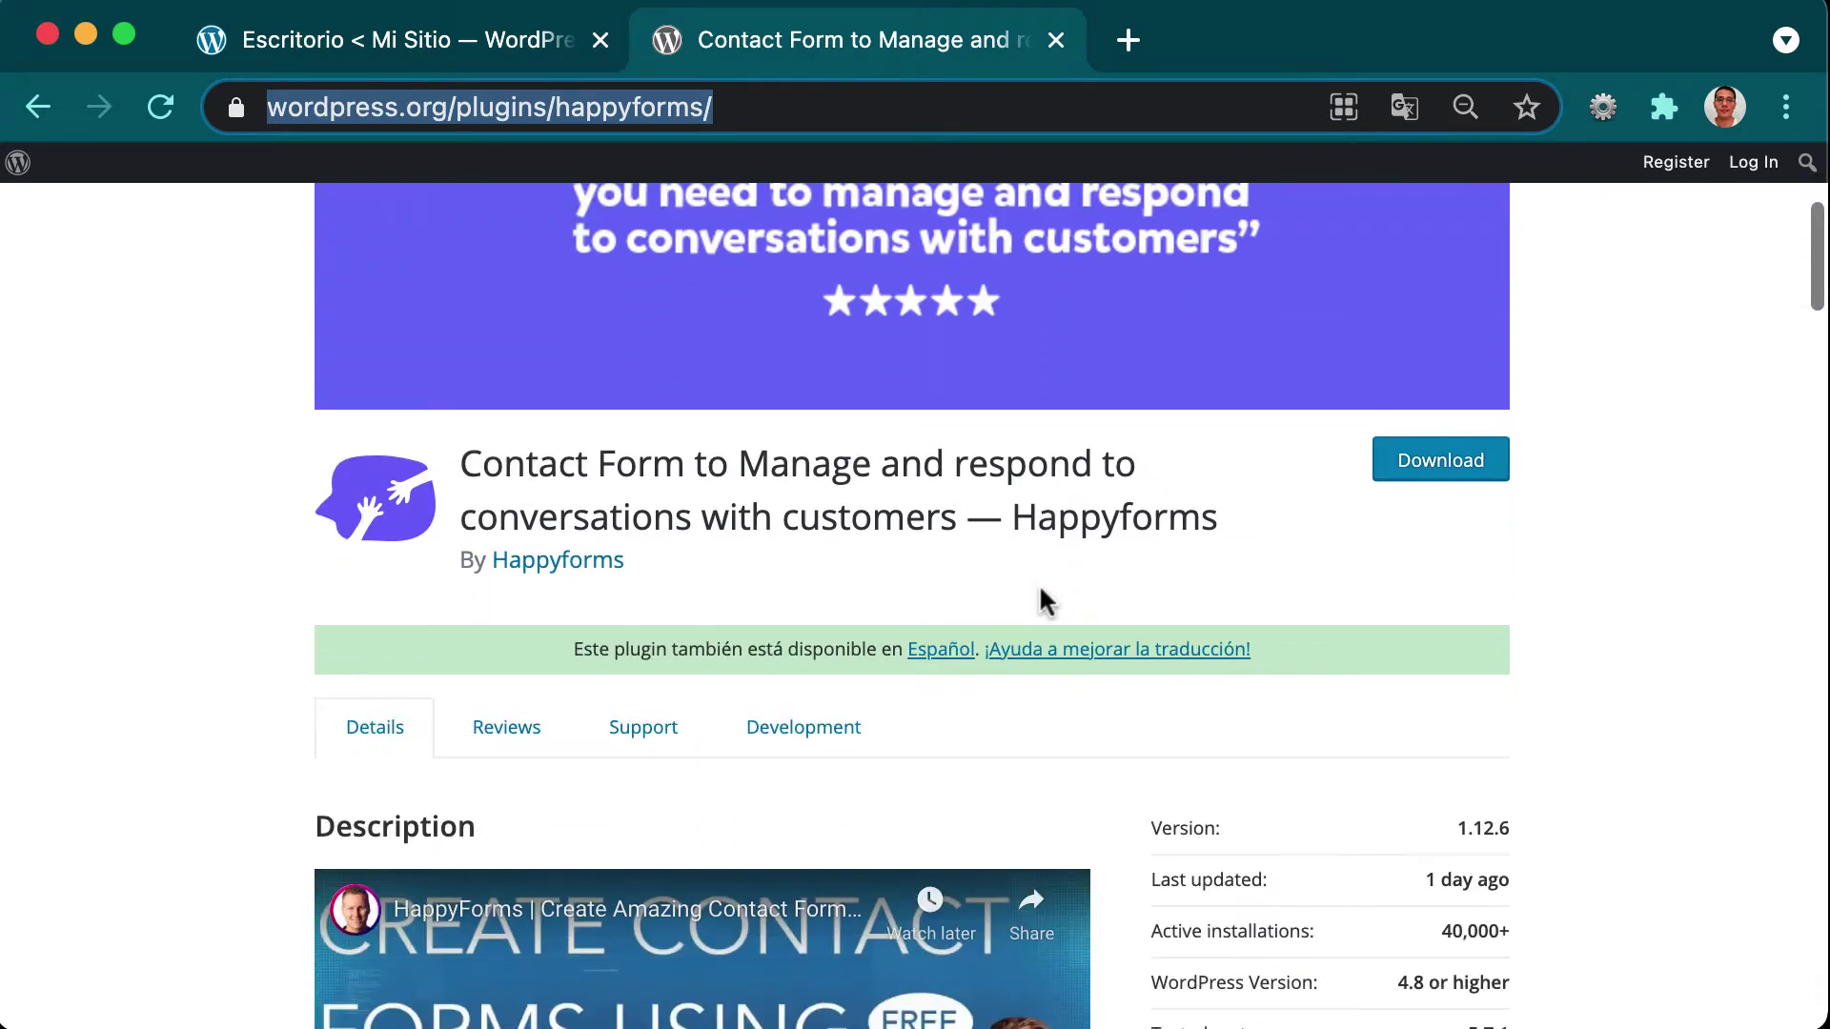
{"action": "scroll", "coordinate": [1040, 589], "scroll_direction": "down", "scroll_amount": 8}
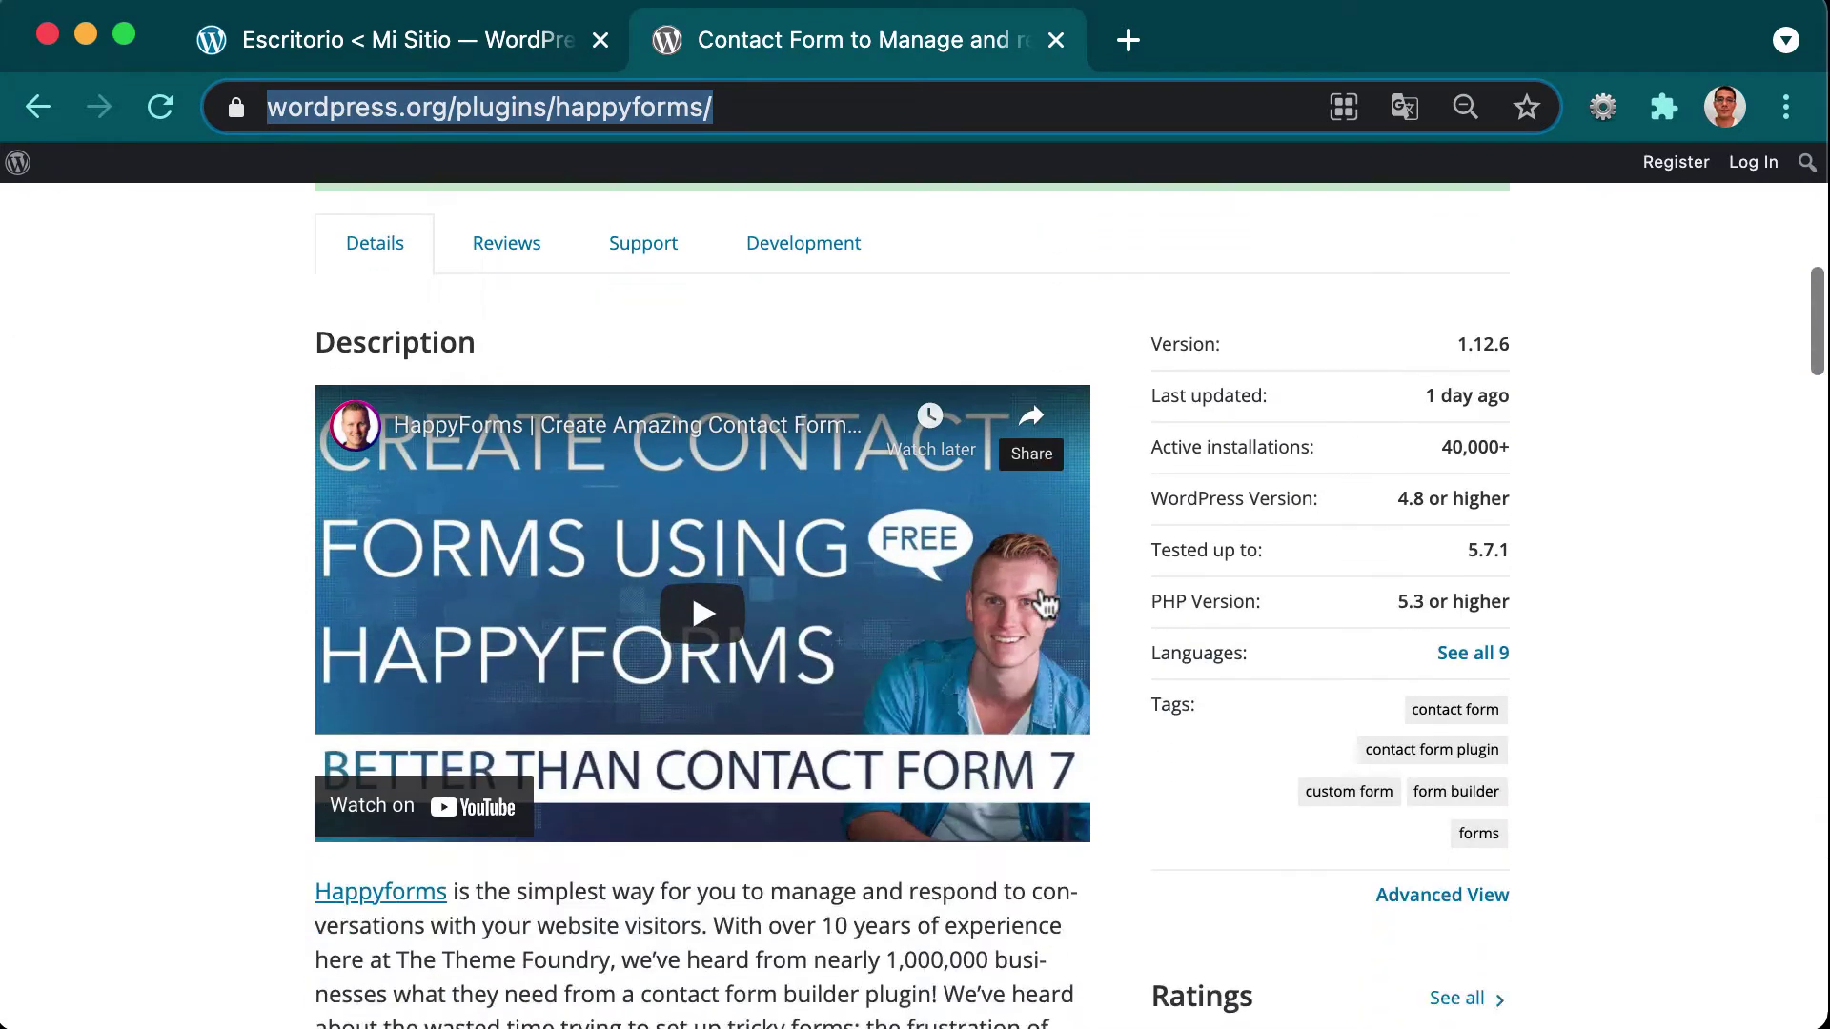
{"action": "scroll", "coordinate": [1046, 600], "scroll_direction": "down", "scroll_amount": 6}
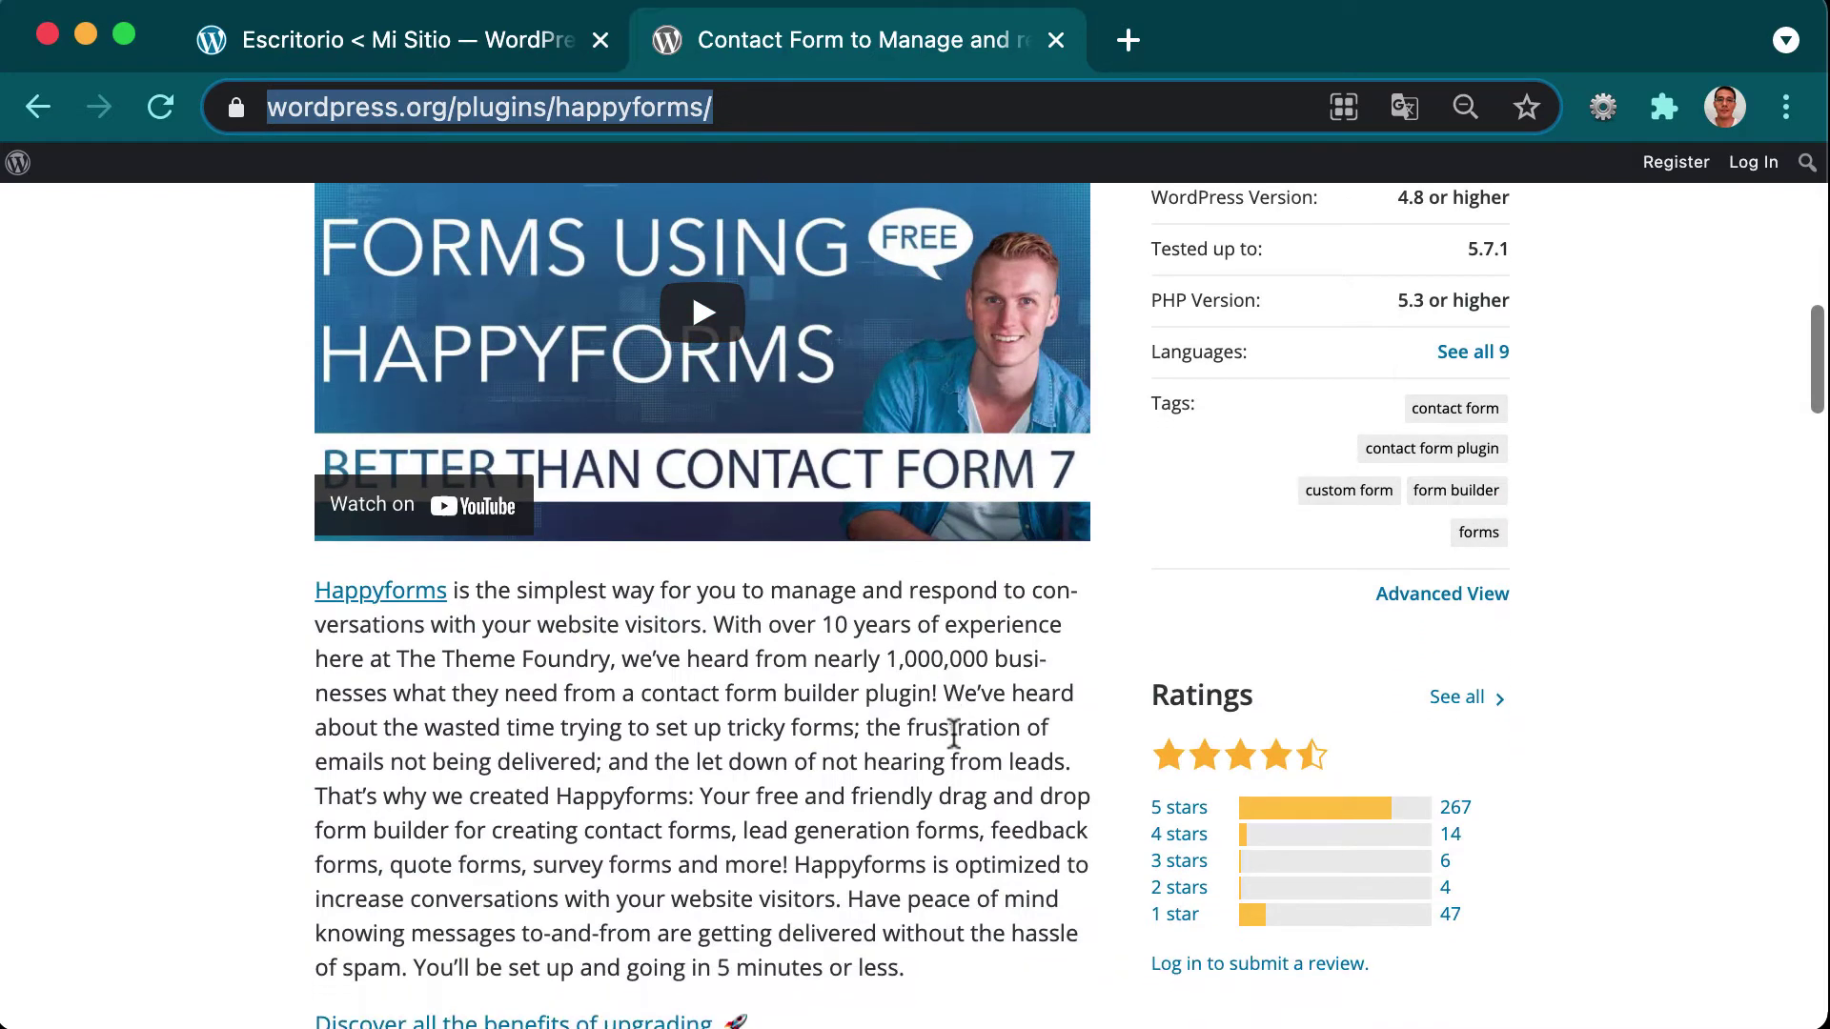
{"action": "scroll", "coordinate": [953, 734], "scroll_direction": "down", "scroll_amount": 4}
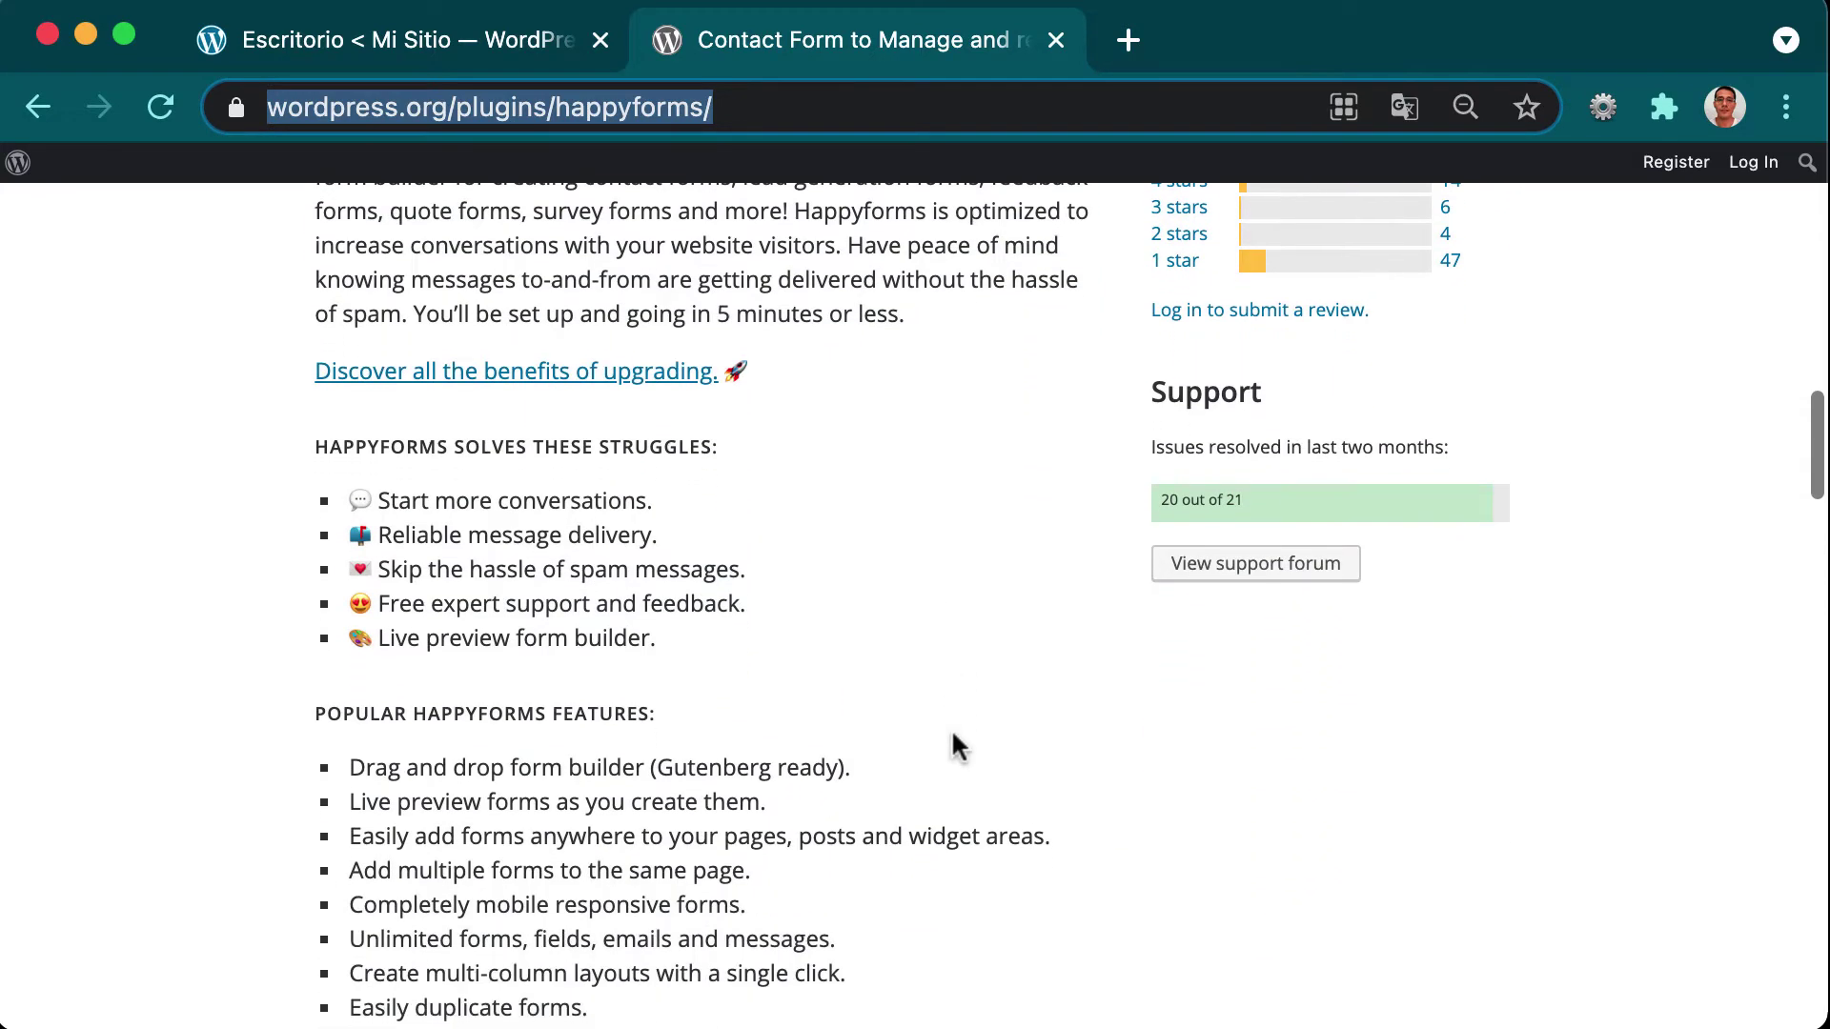
{"action": "scroll", "coordinate": [953, 741], "scroll_direction": "down", "scroll_amount": 6}
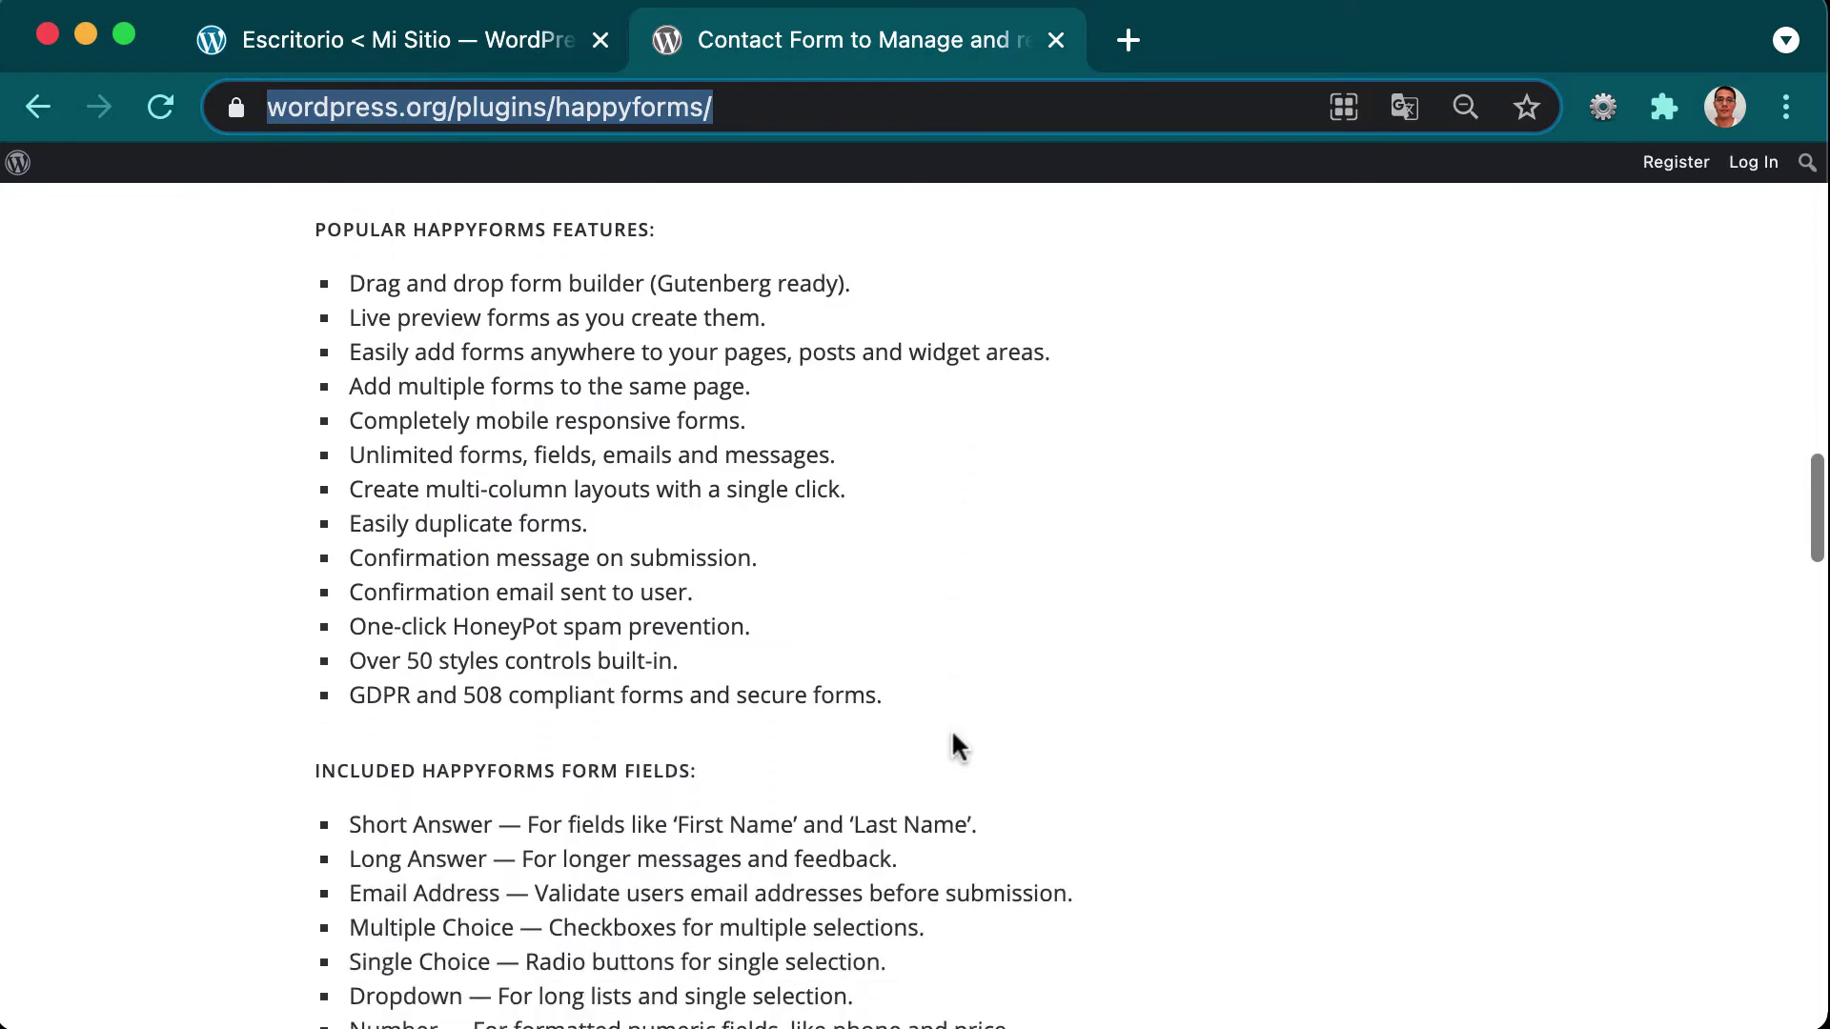
{"action": "scroll", "coordinate": [953, 743], "scroll_direction": "down", "scroll_amount": 4}
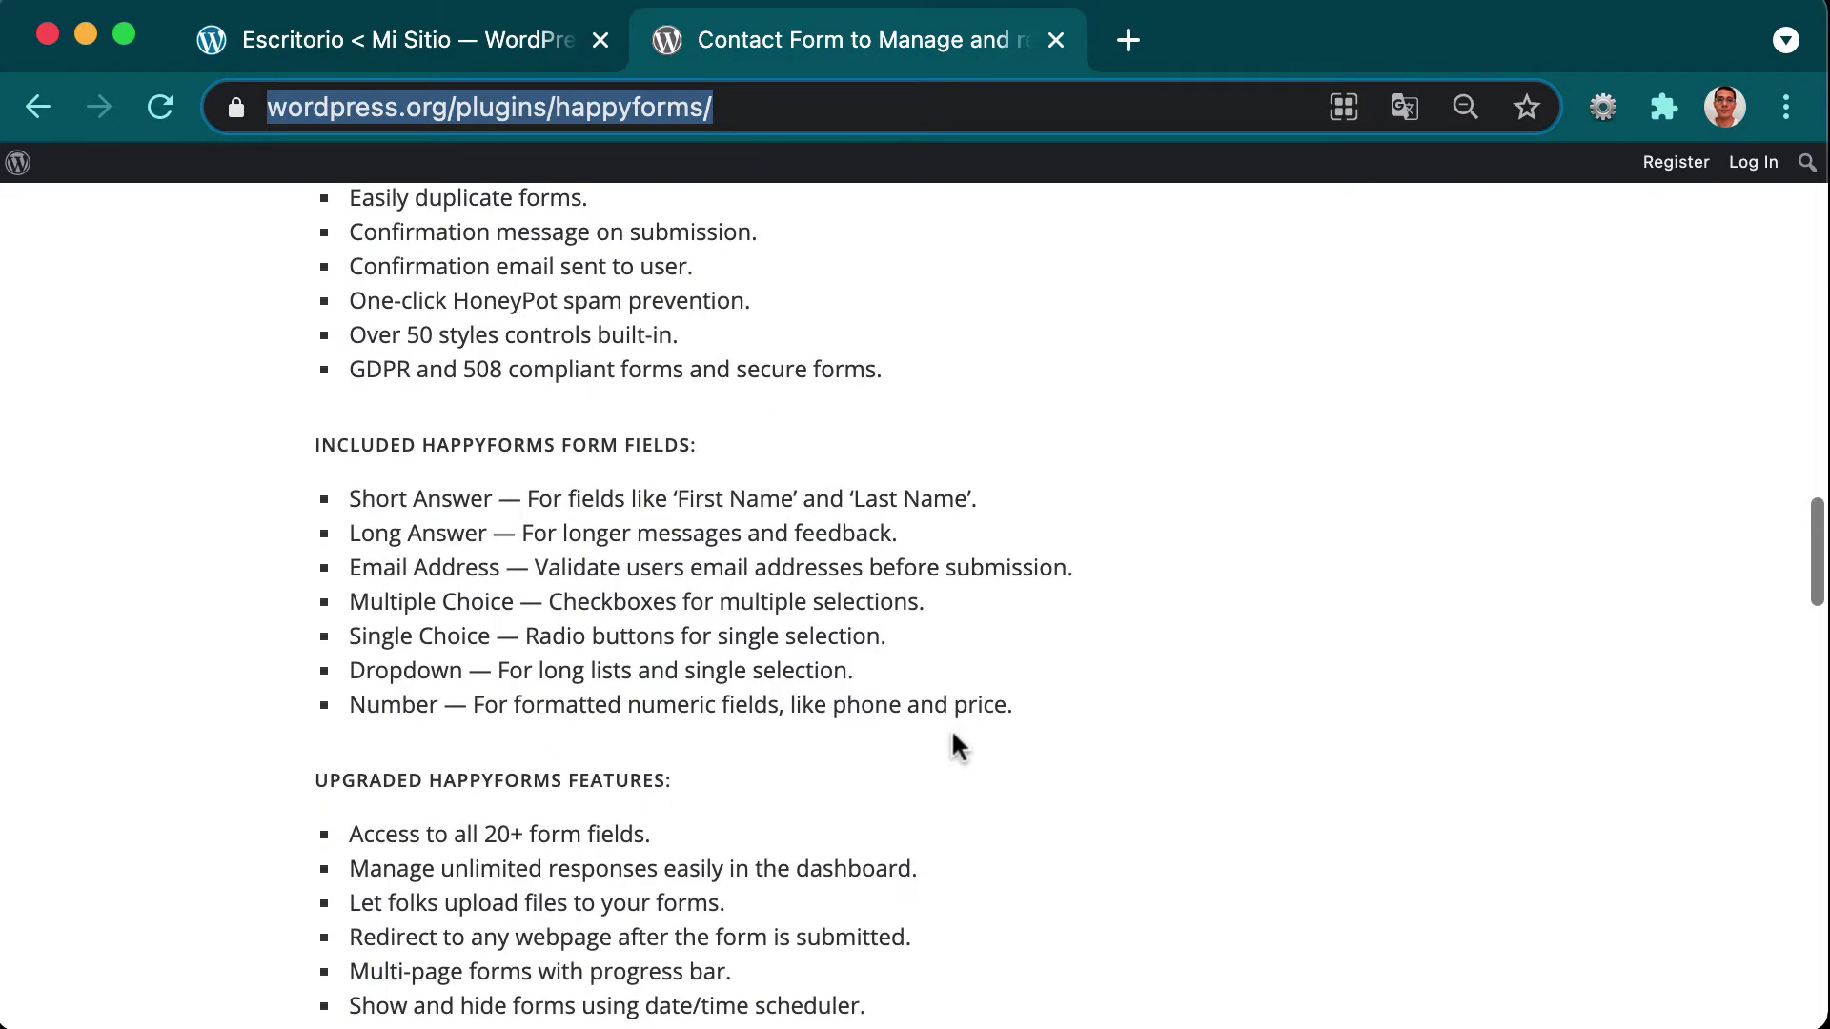
{"action": "scroll", "coordinate": [953, 742], "scroll_direction": "down", "scroll_amount": 13}
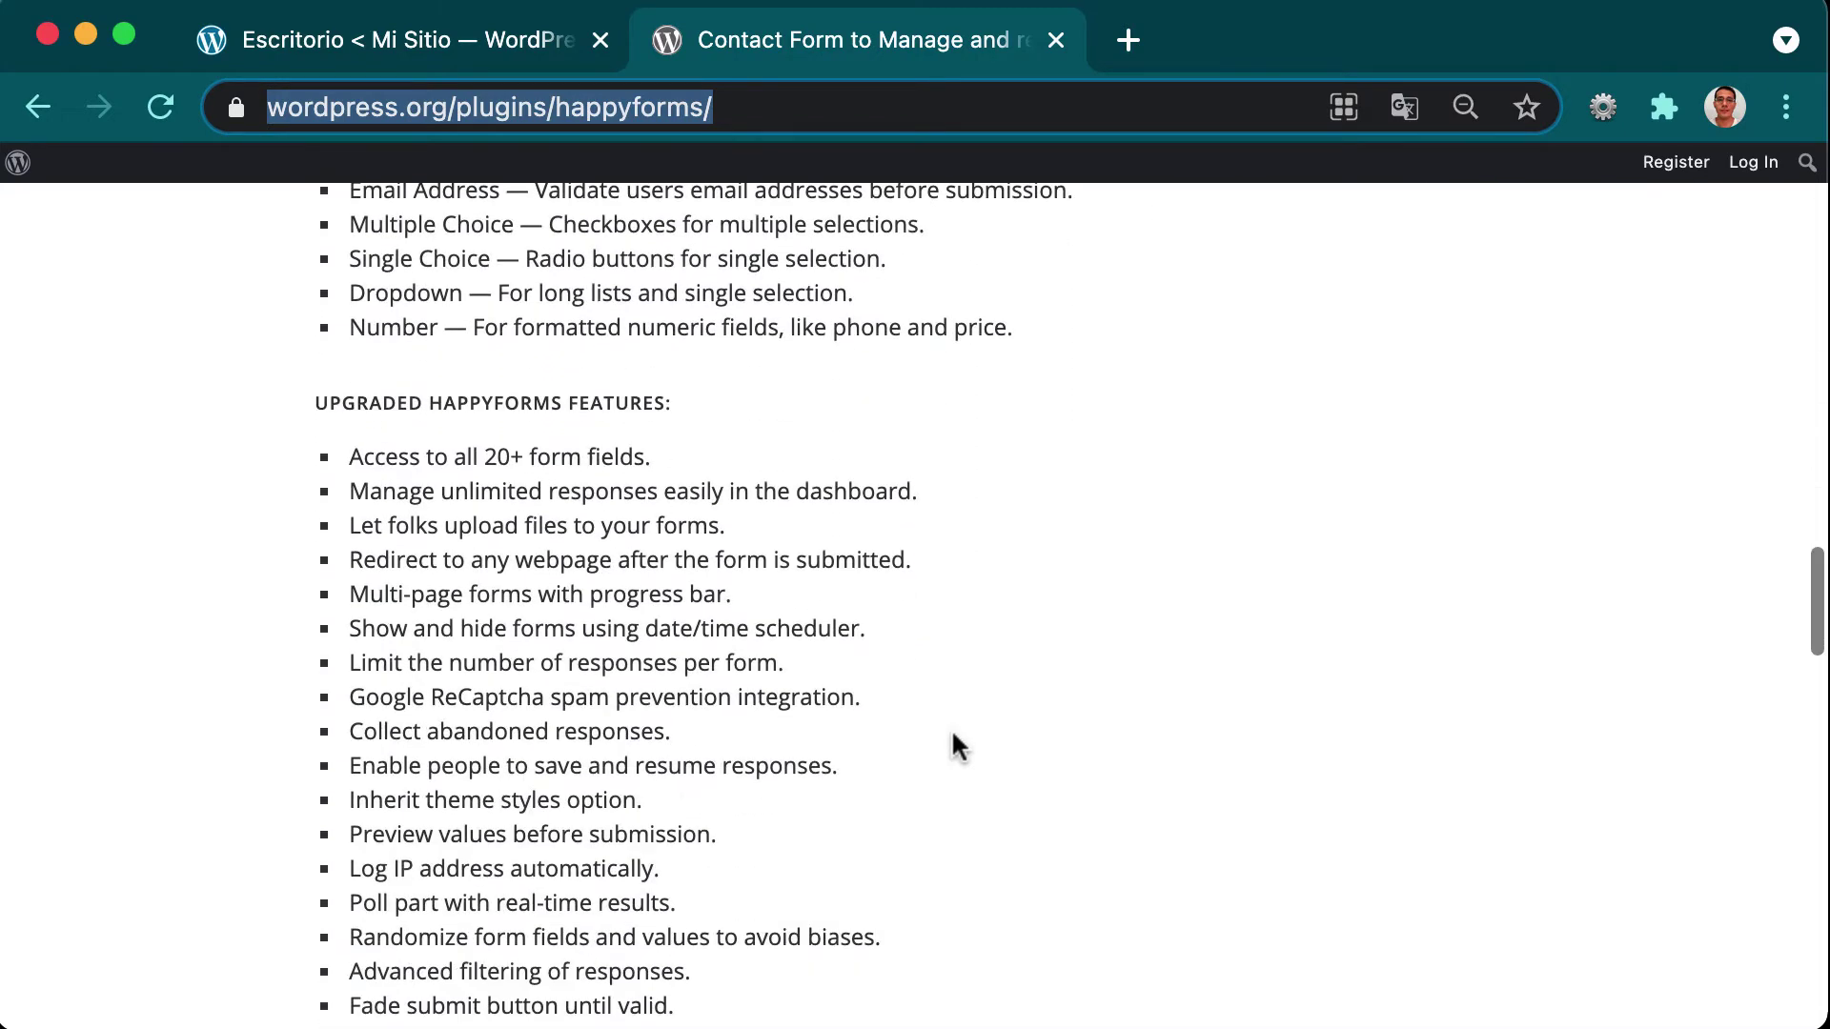
{"action": "scroll", "coordinate": [956, 750], "scroll_direction": "down", "scroll_amount": 10}
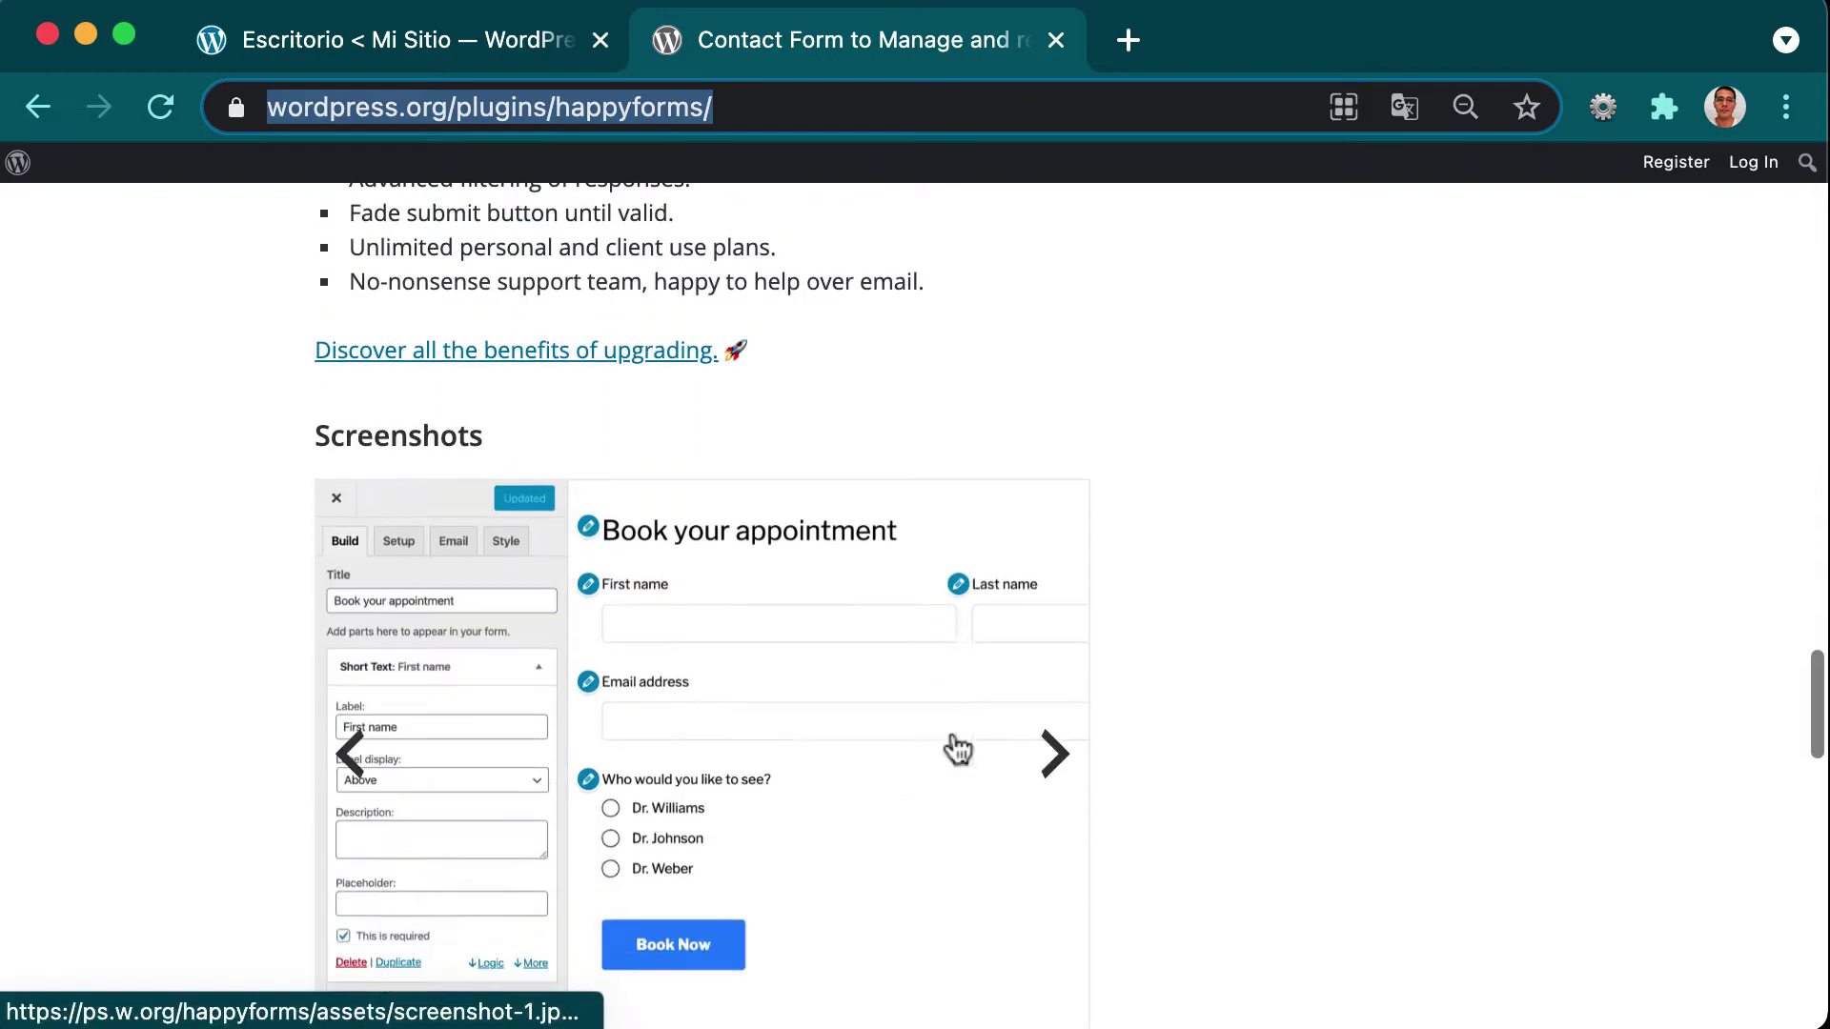
{"action": "scroll", "coordinate": [956, 743], "scroll_direction": "up", "scroll_amount": 20}
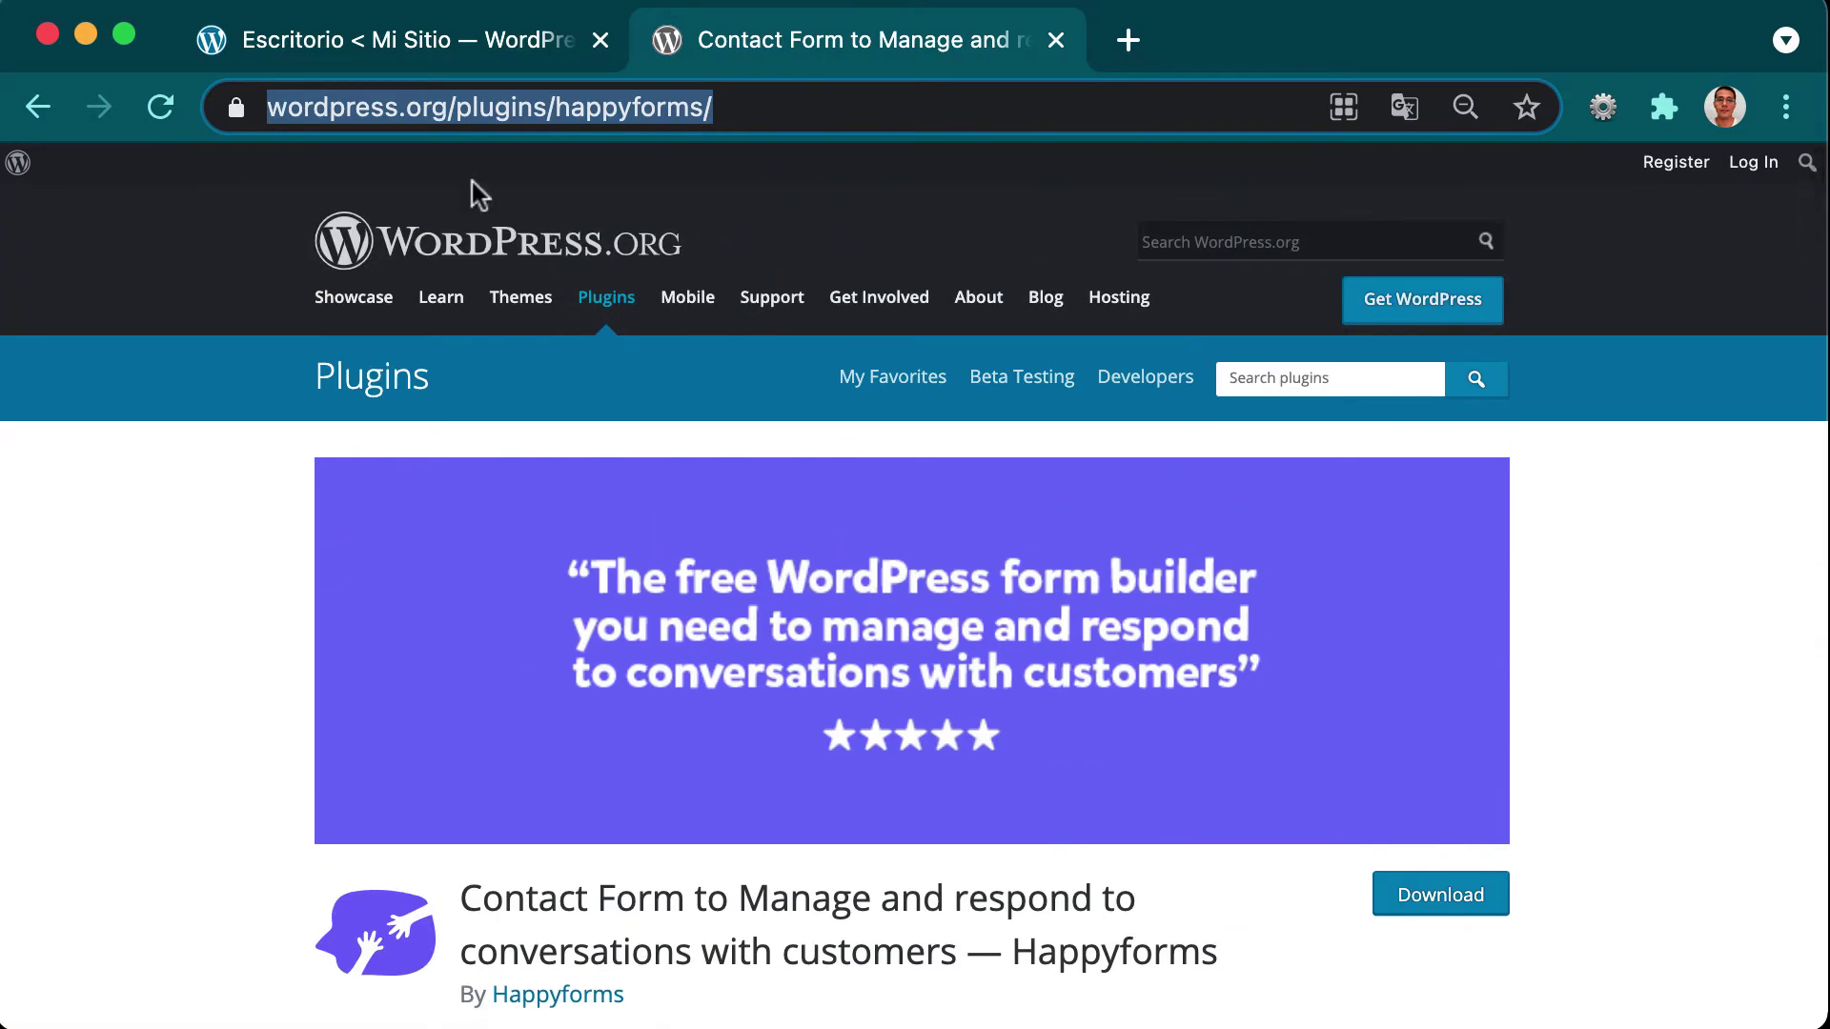
Go to the site's WordPress admin and search the plugins available to add for "happyforms".
{"action": "left_click", "coordinate": [377, 40]}
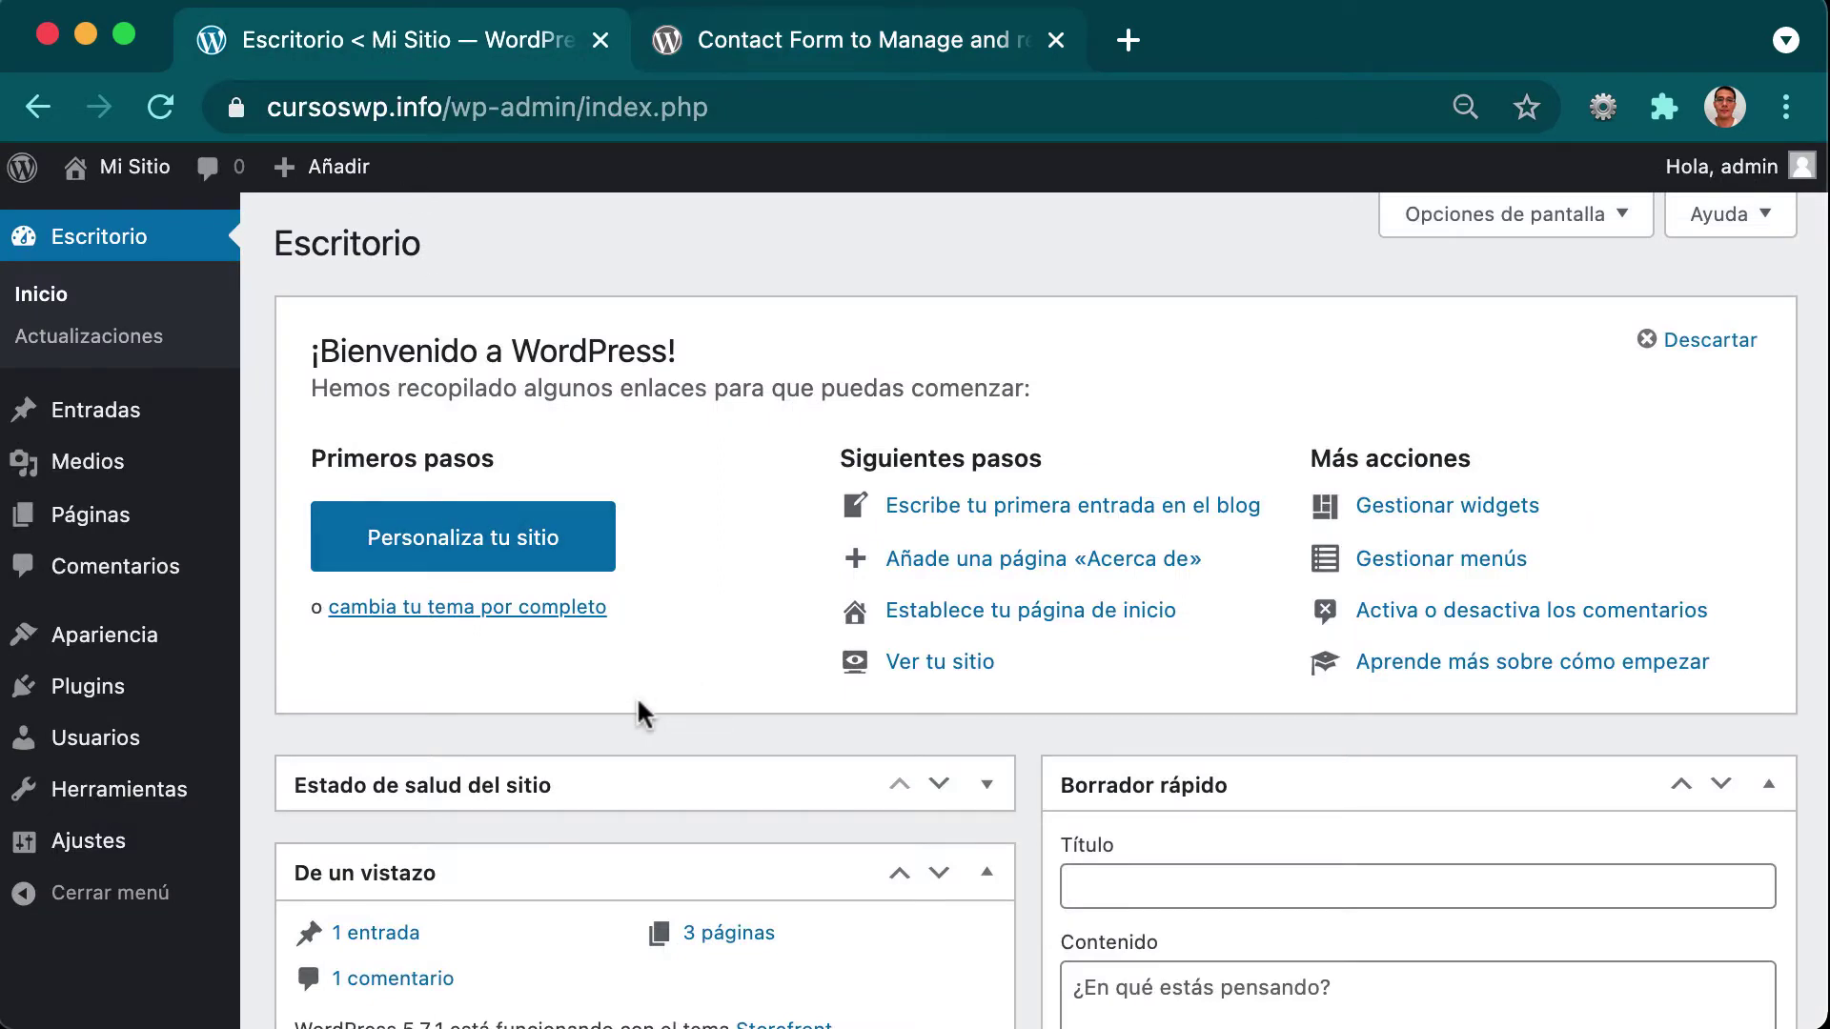
{"action": "mouse_move", "coordinate": [126, 702]}
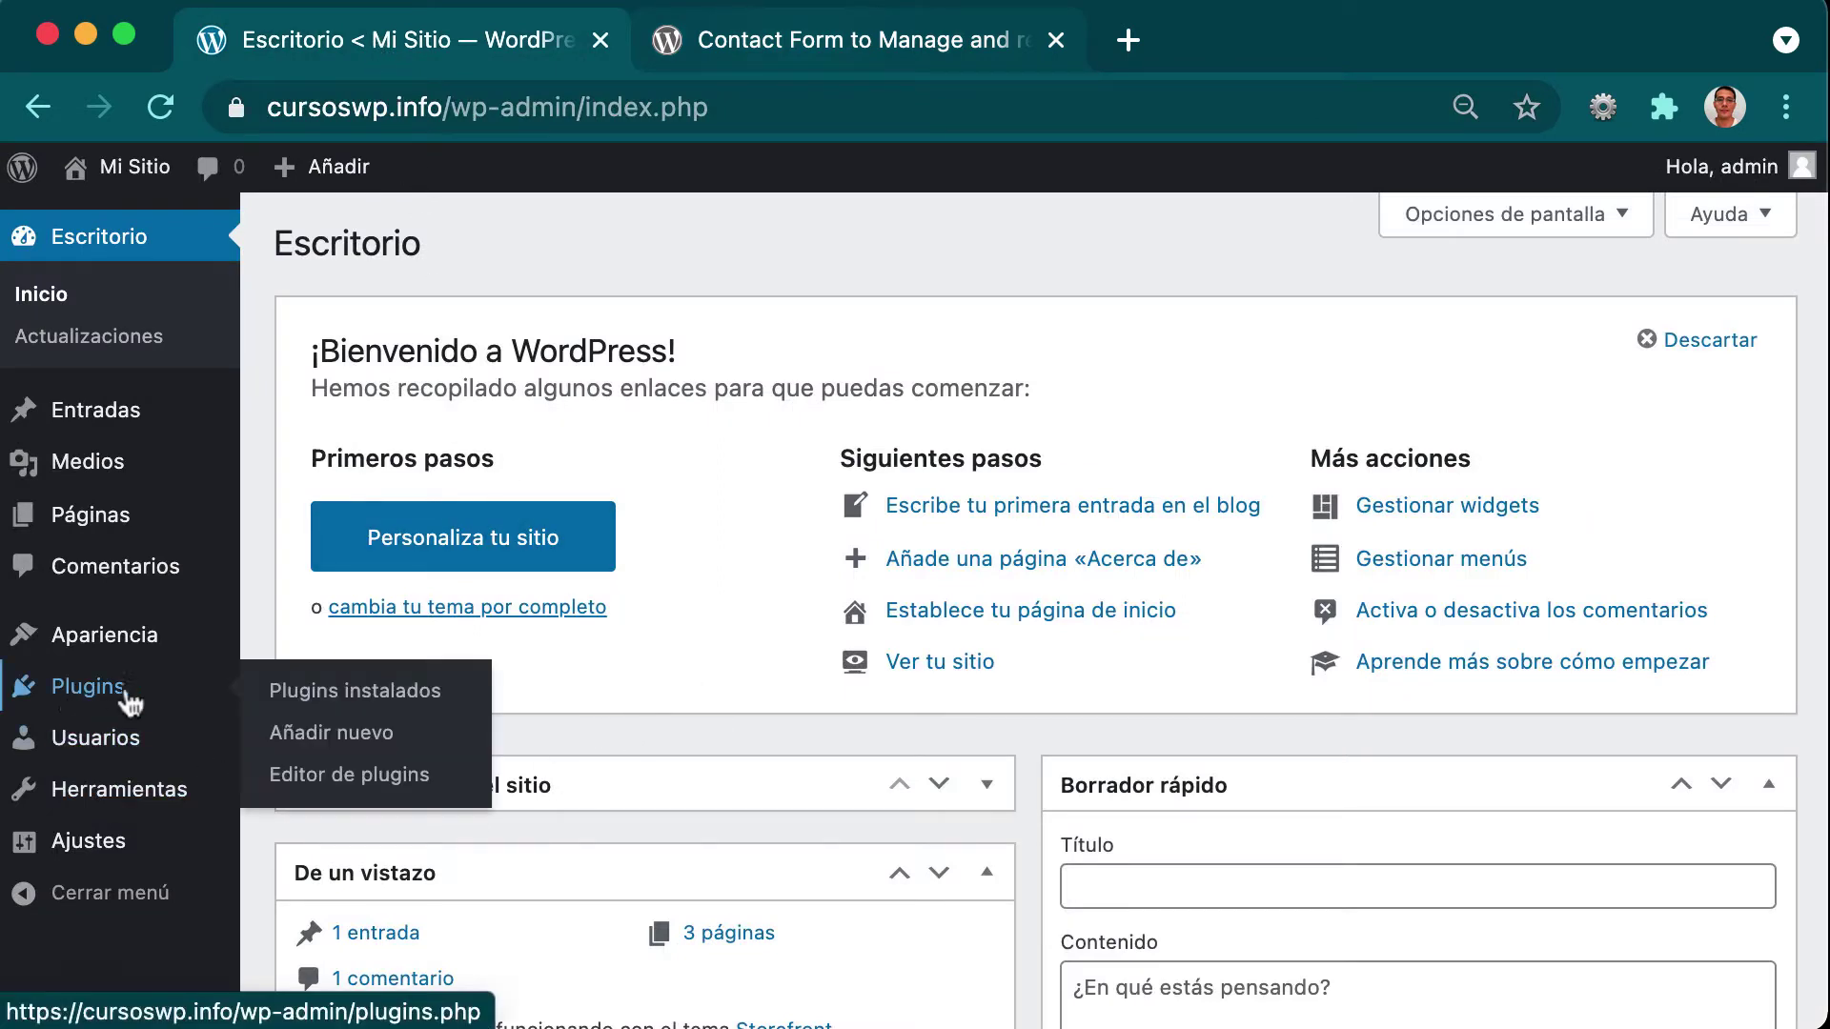
{"action": "left_click", "coordinate": [372, 738]}
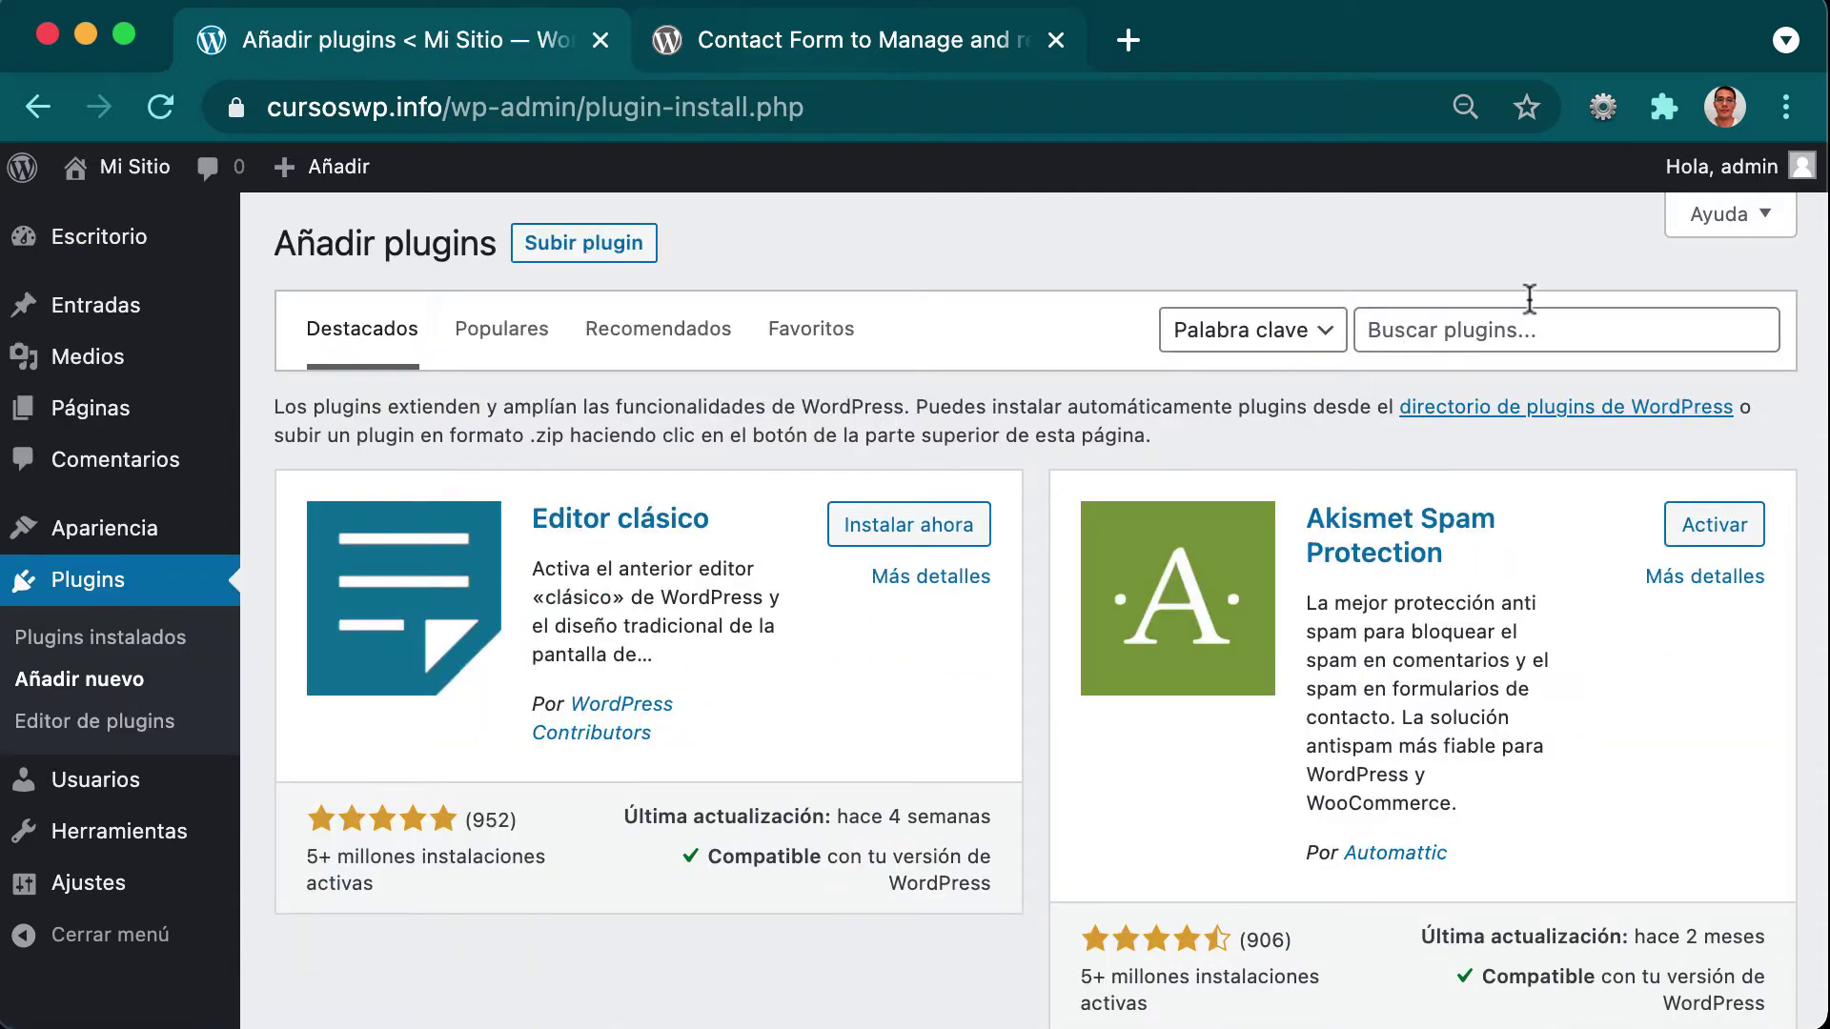
{"action": "left_click", "coordinate": [1514, 329]}
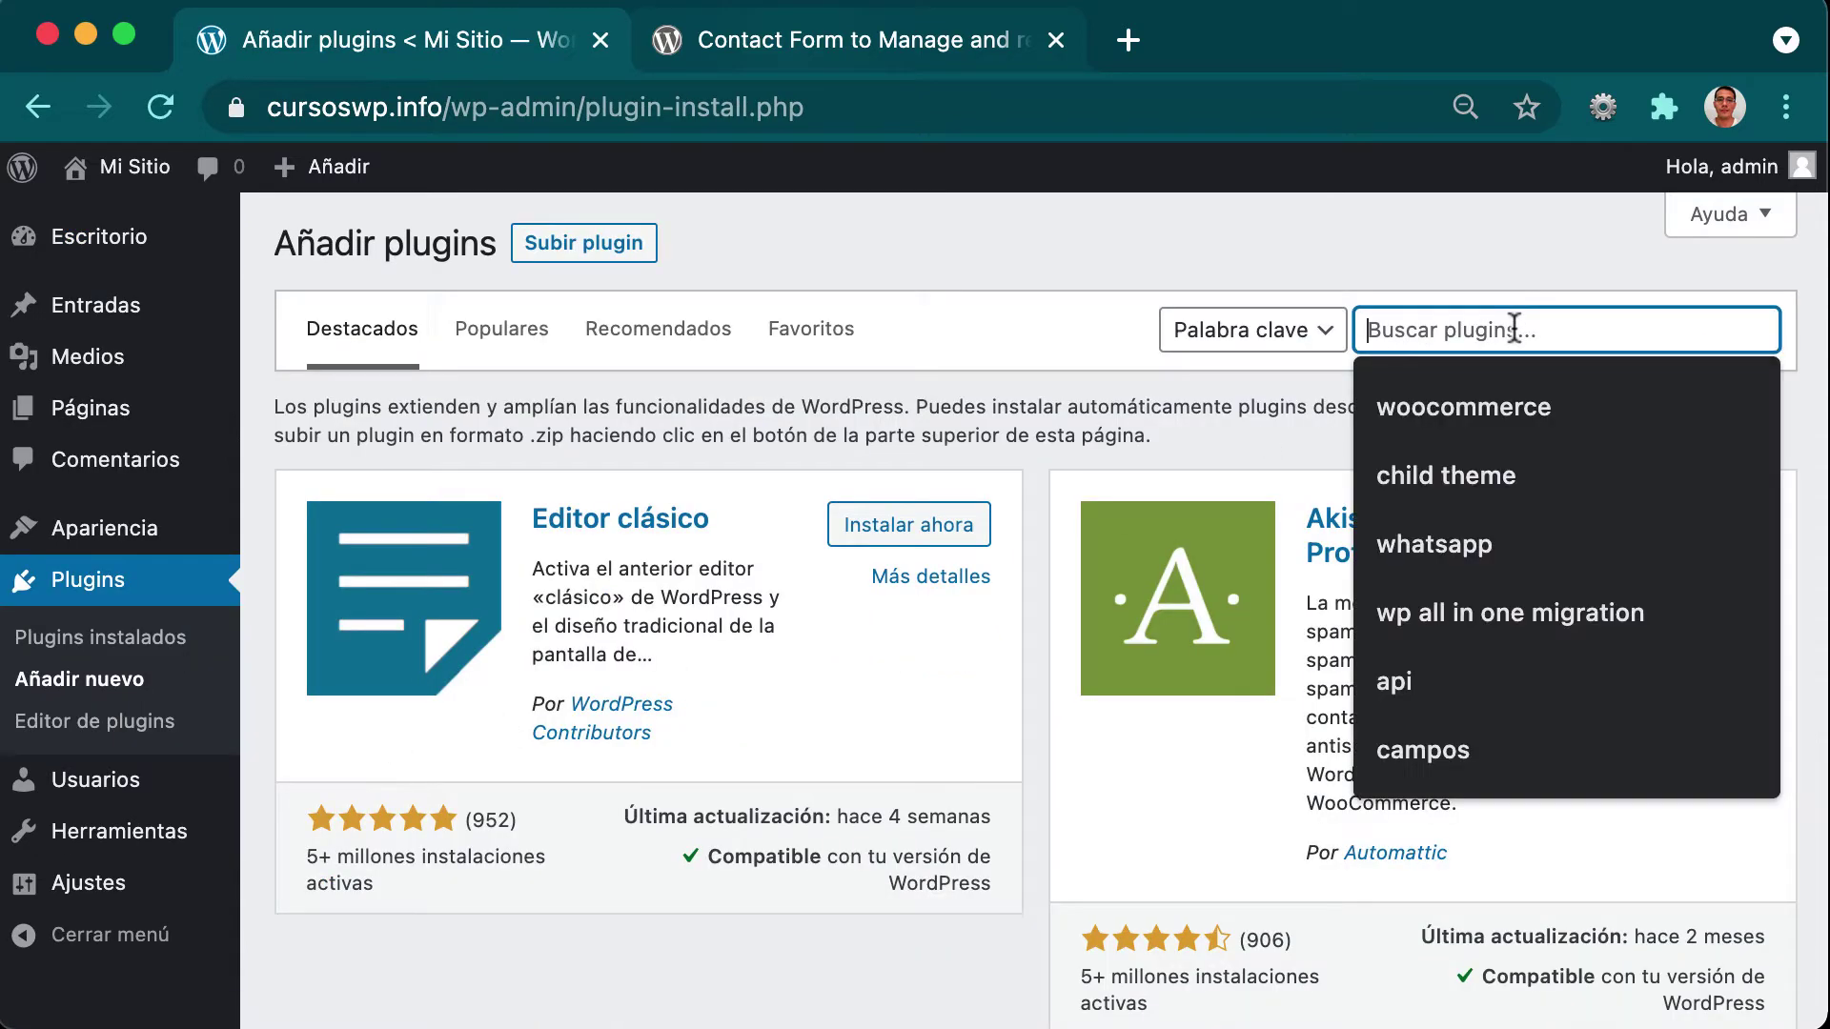
{"action": "type", "text": "happyforms"}
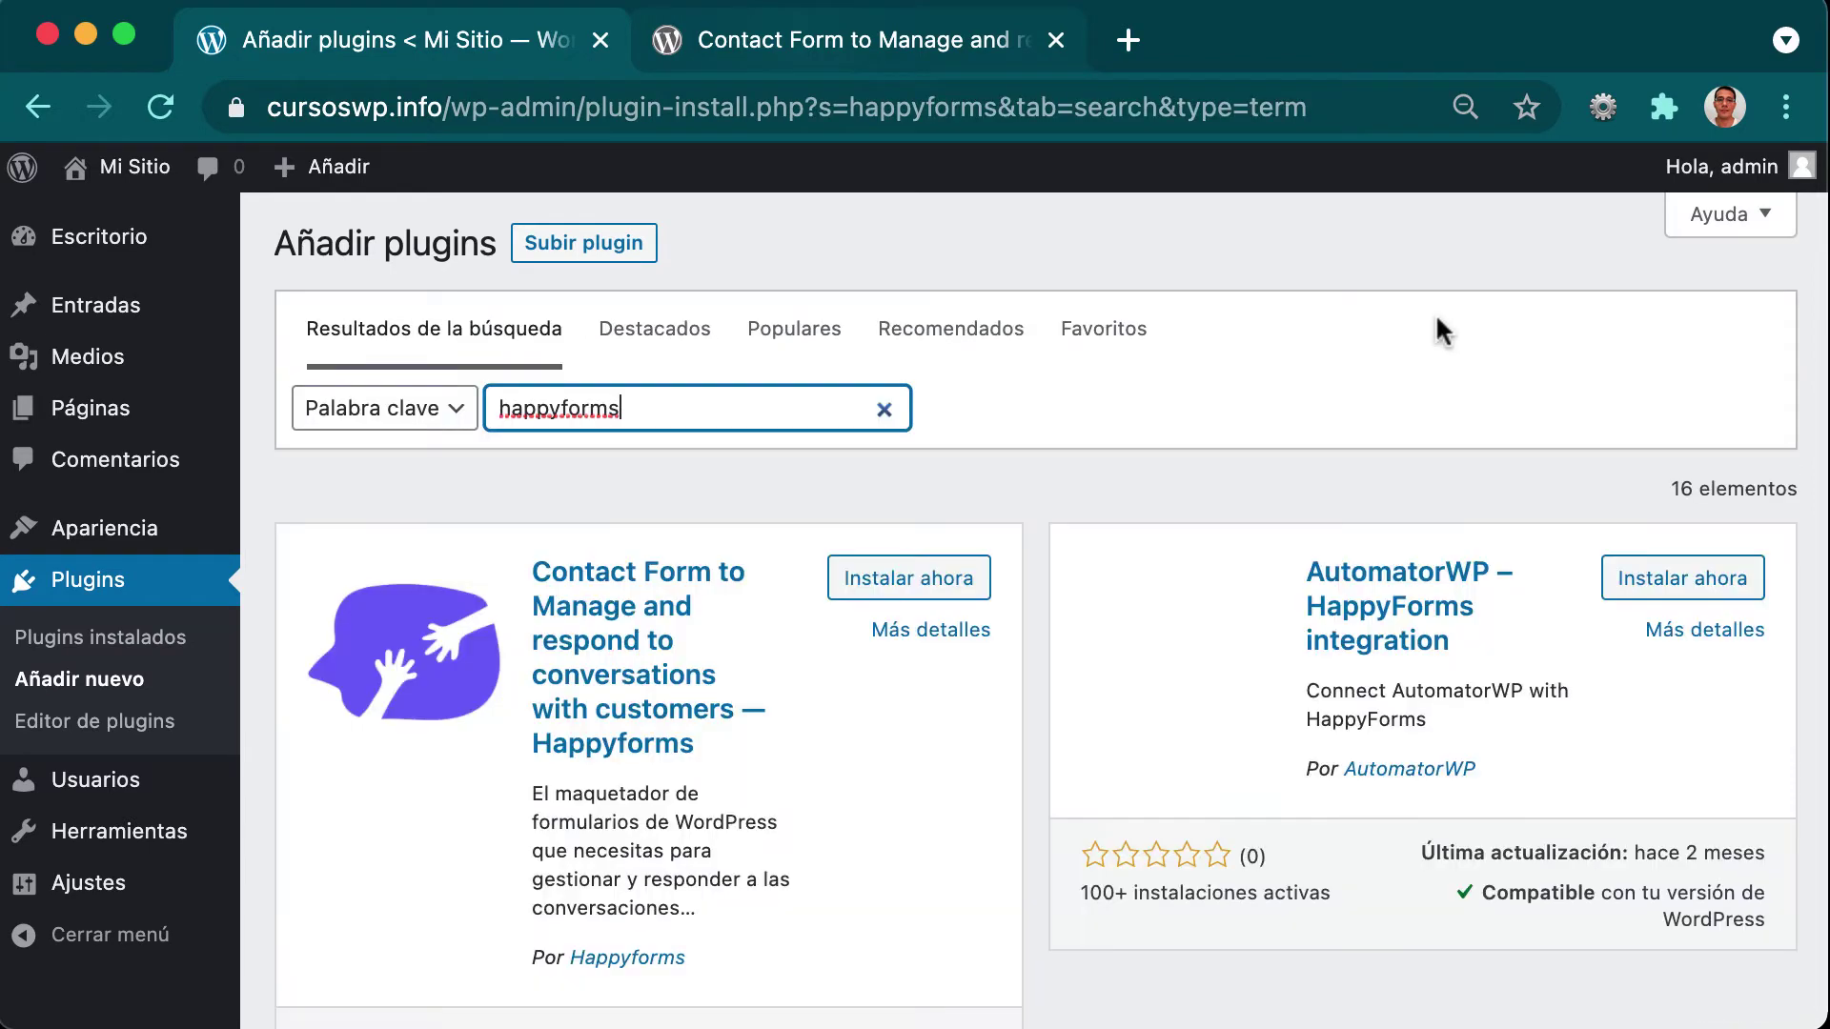
Install and activate the Happyforms contact form plugin, dismissing its welcome dialog without signing up.
{"action": "left_click", "coordinate": [891, 600]}
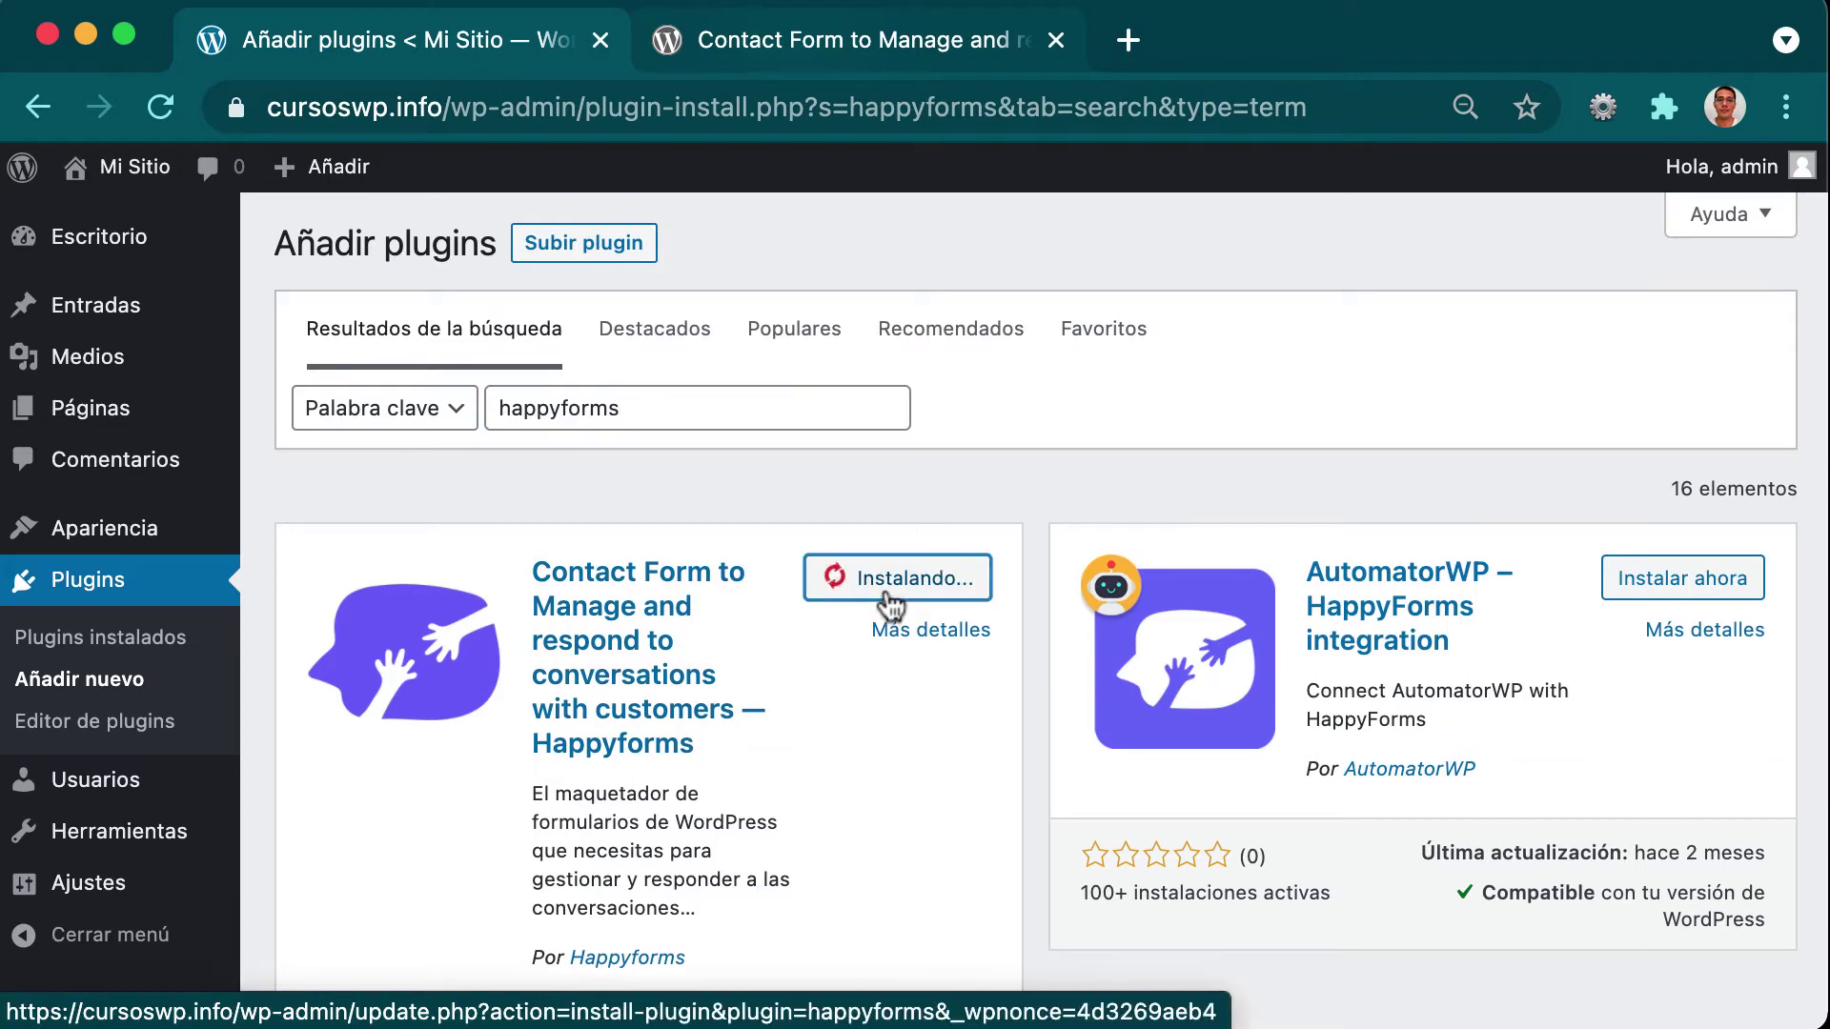
{"action": "left_click", "coordinate": [941, 609]}
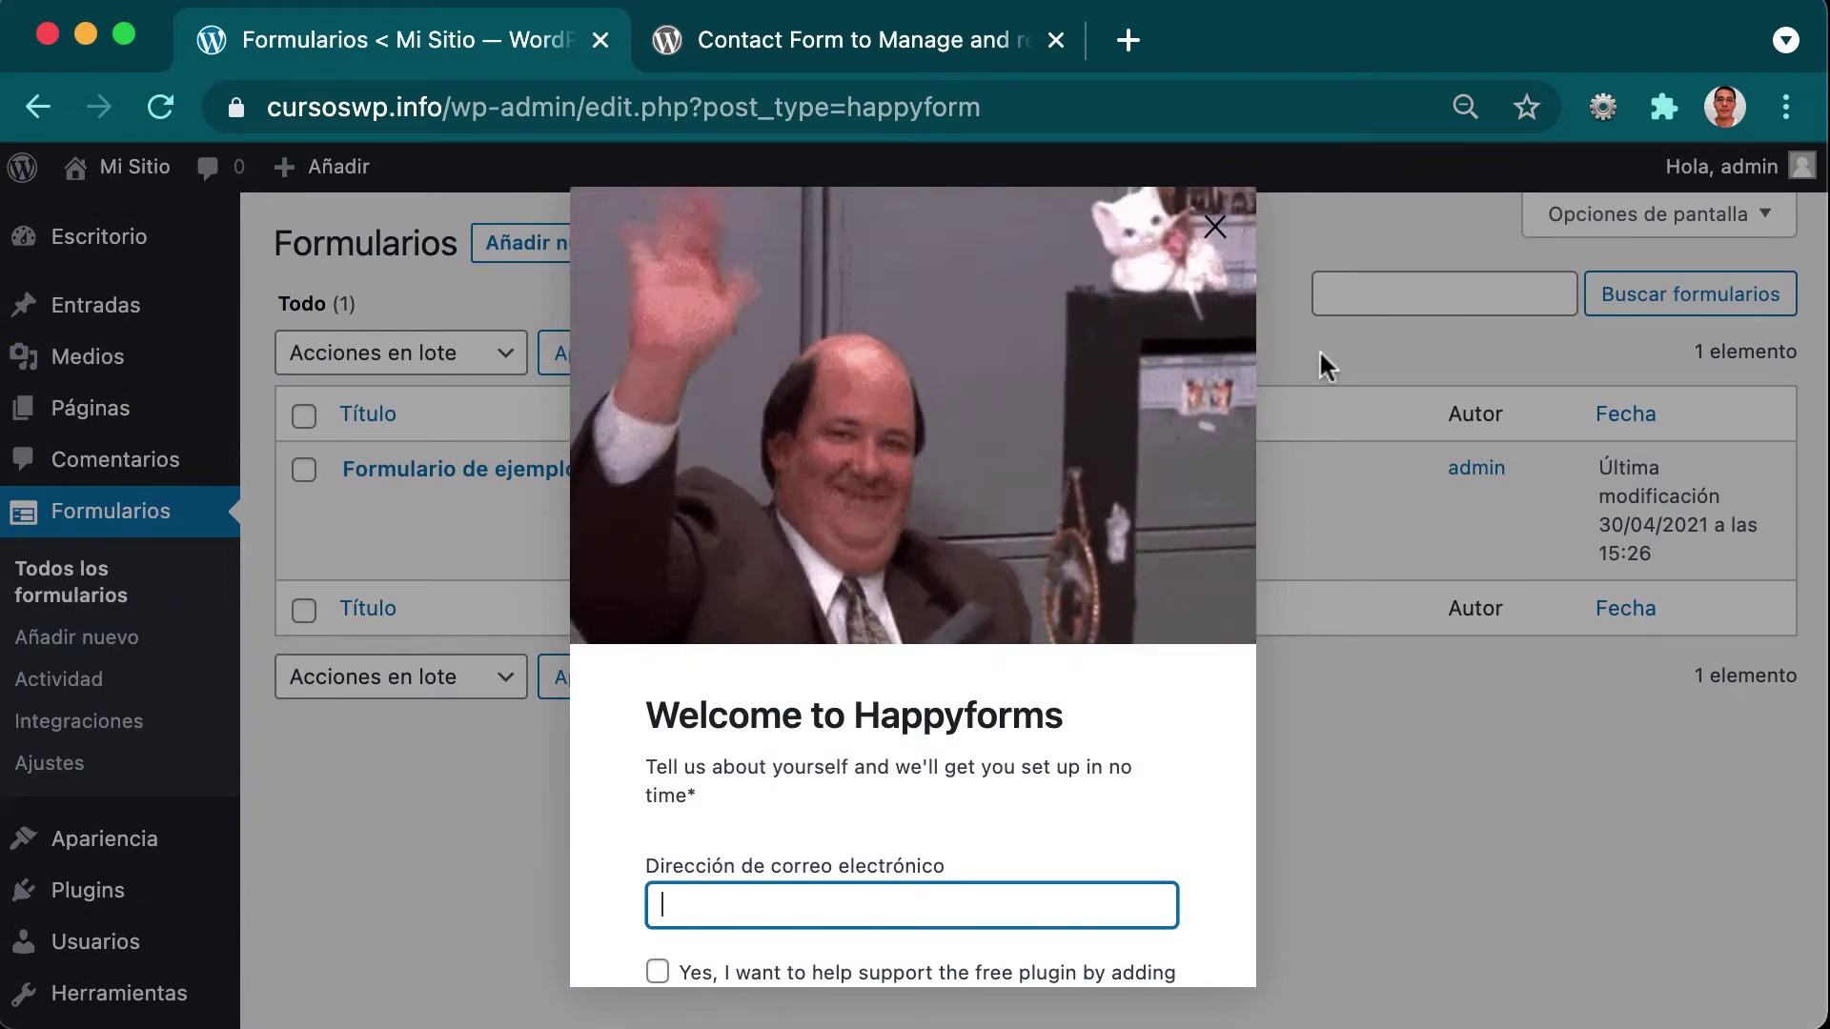
{"action": "left_click", "coordinate": [1343, 374]}
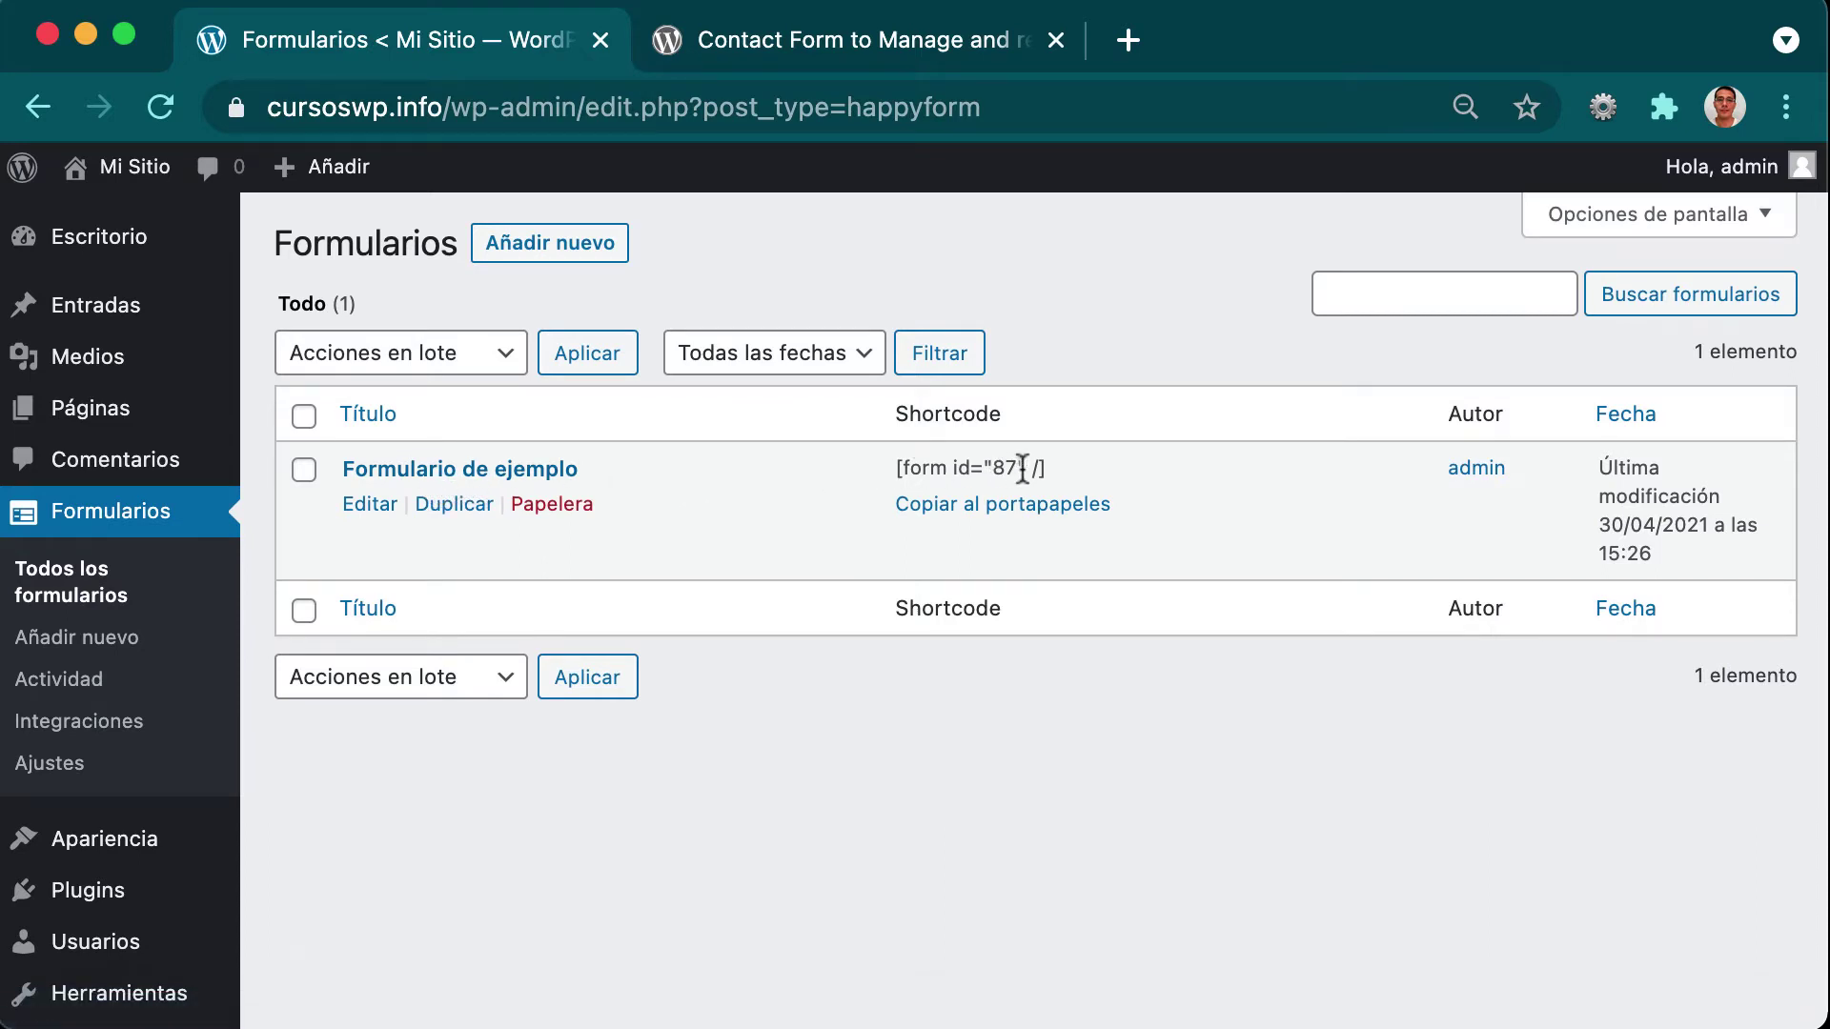
Copy the shortcode of the form "Formulario de ejemplo" to the clipboard and open that form for editing.
{"action": "left_click_drag", "start_coordinate": [1098, 461], "coordinate": [877, 456]}
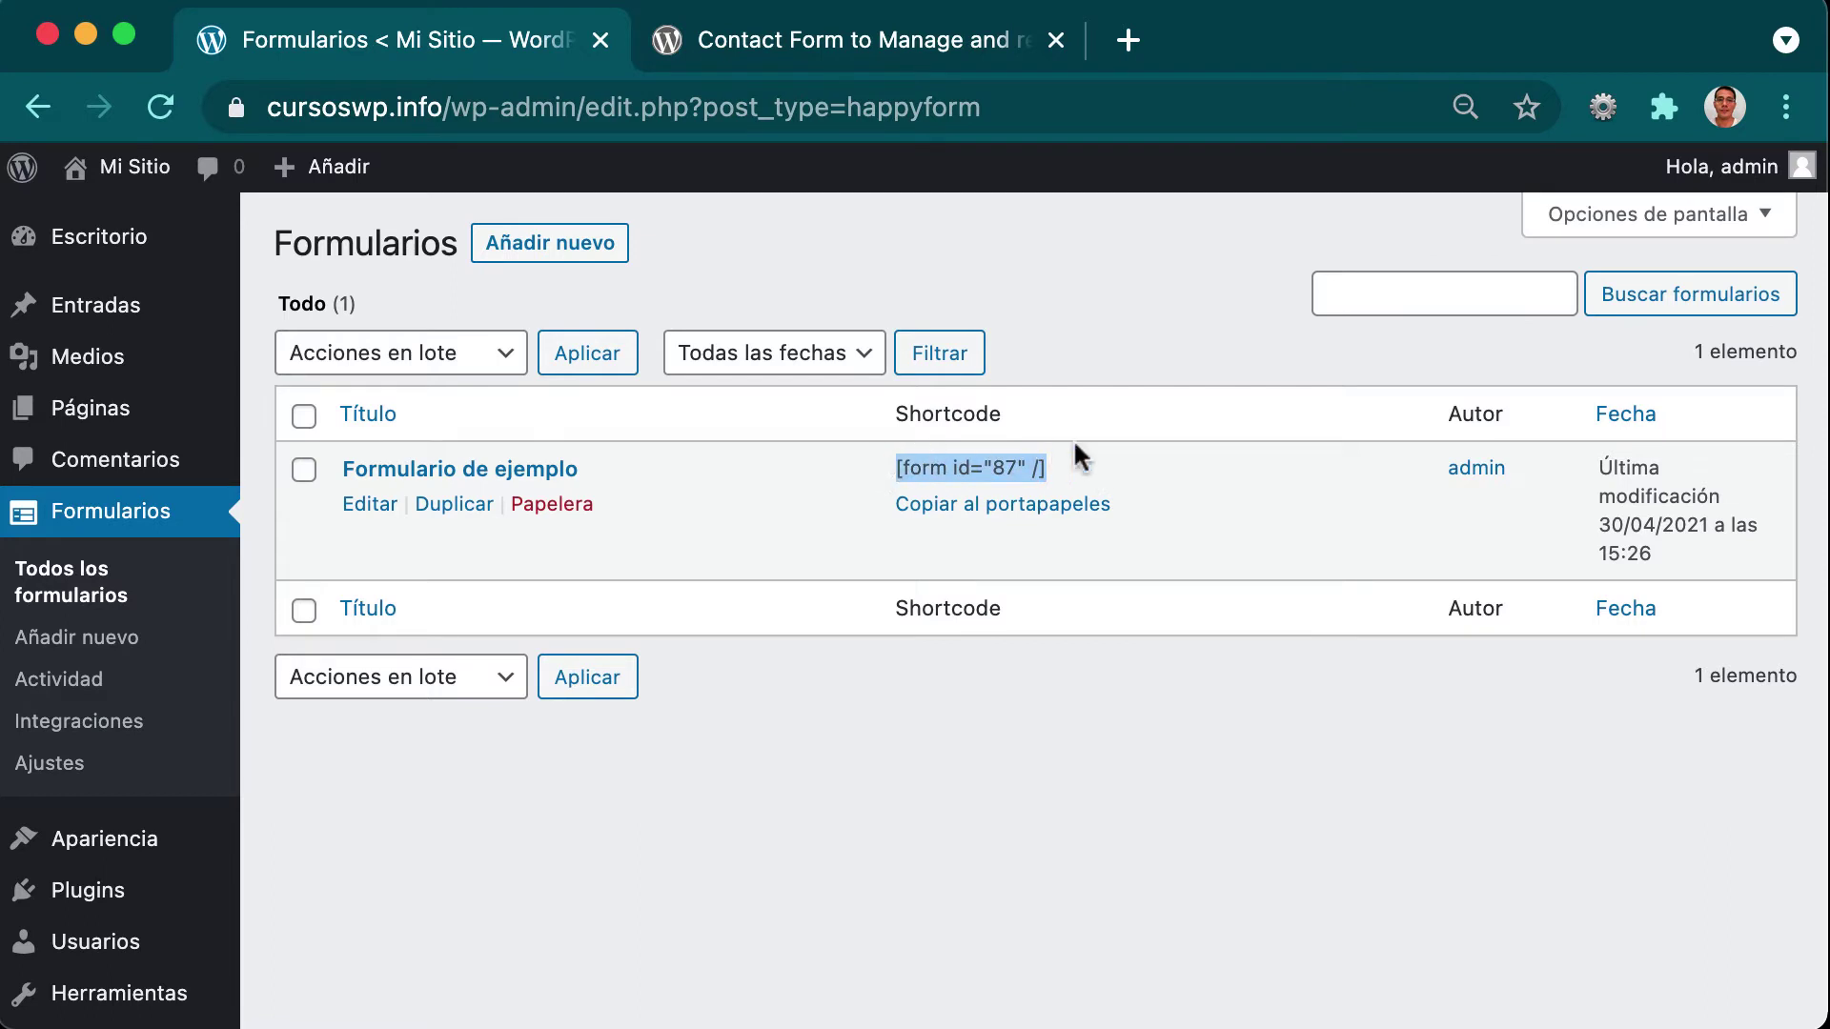
{"action": "left_click", "coordinate": [1021, 498]}
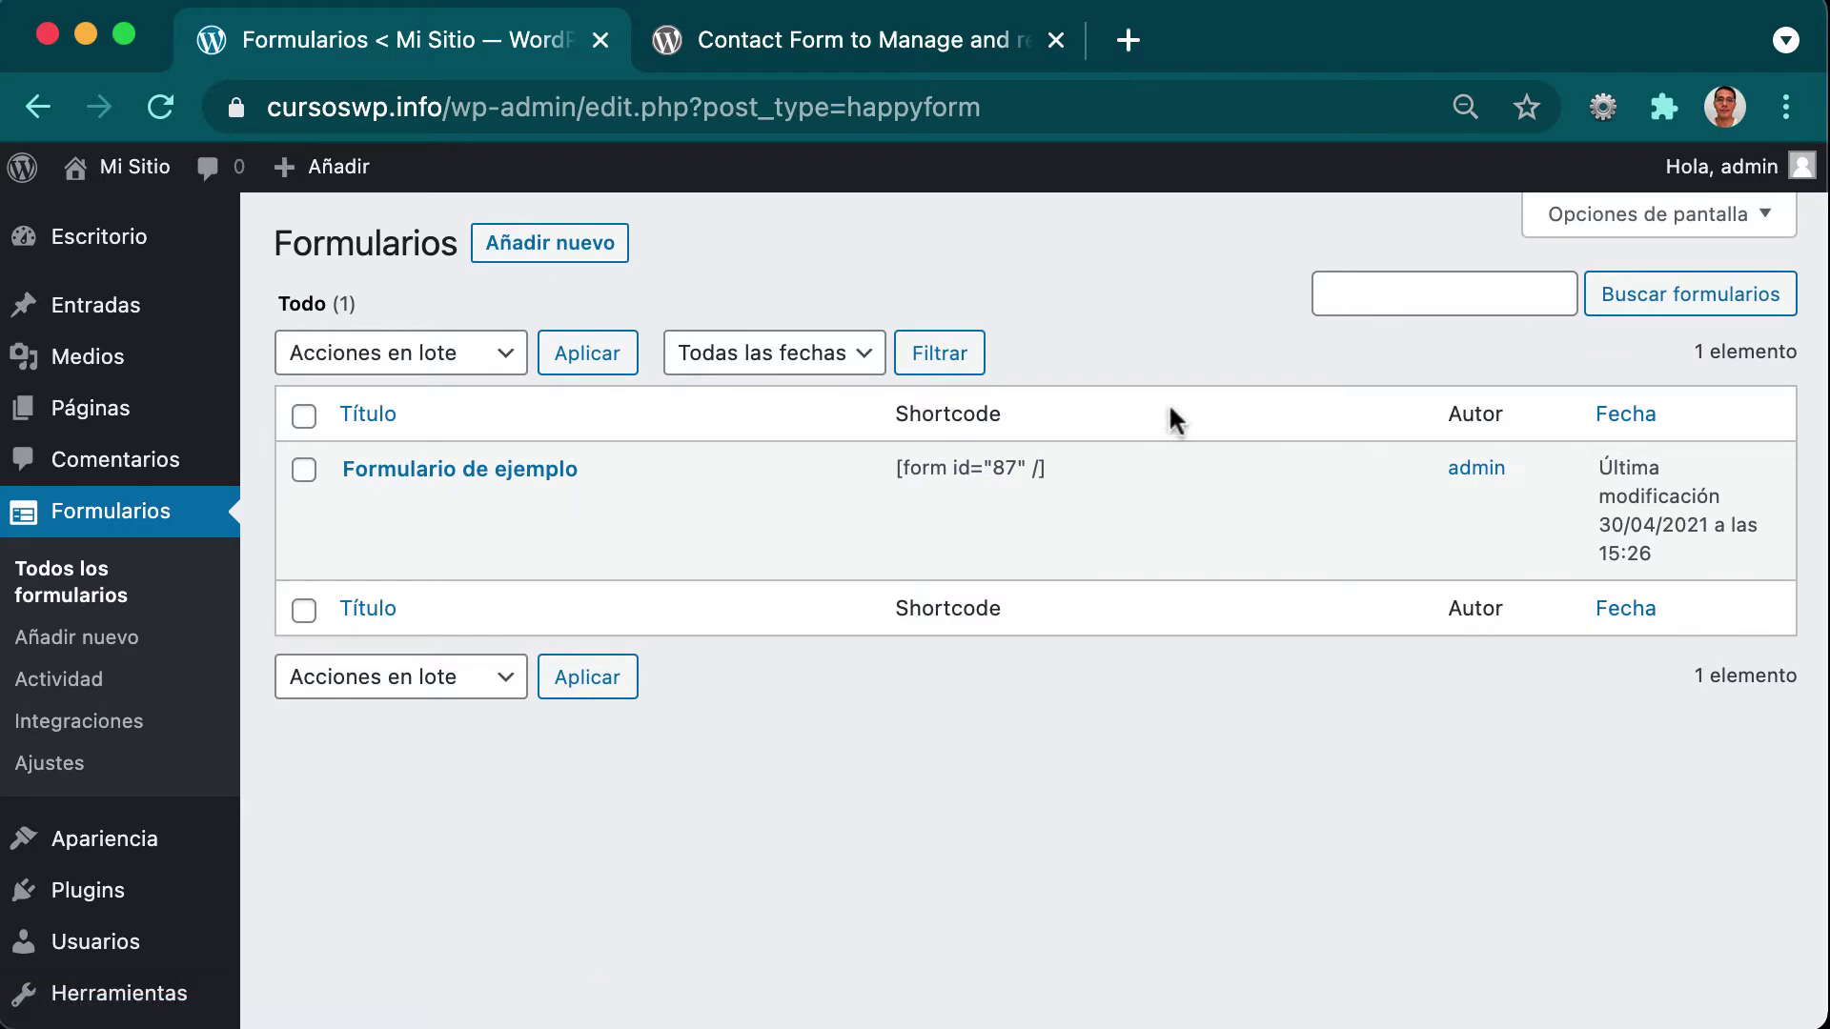
{"action": "left_click", "coordinate": [465, 469]}
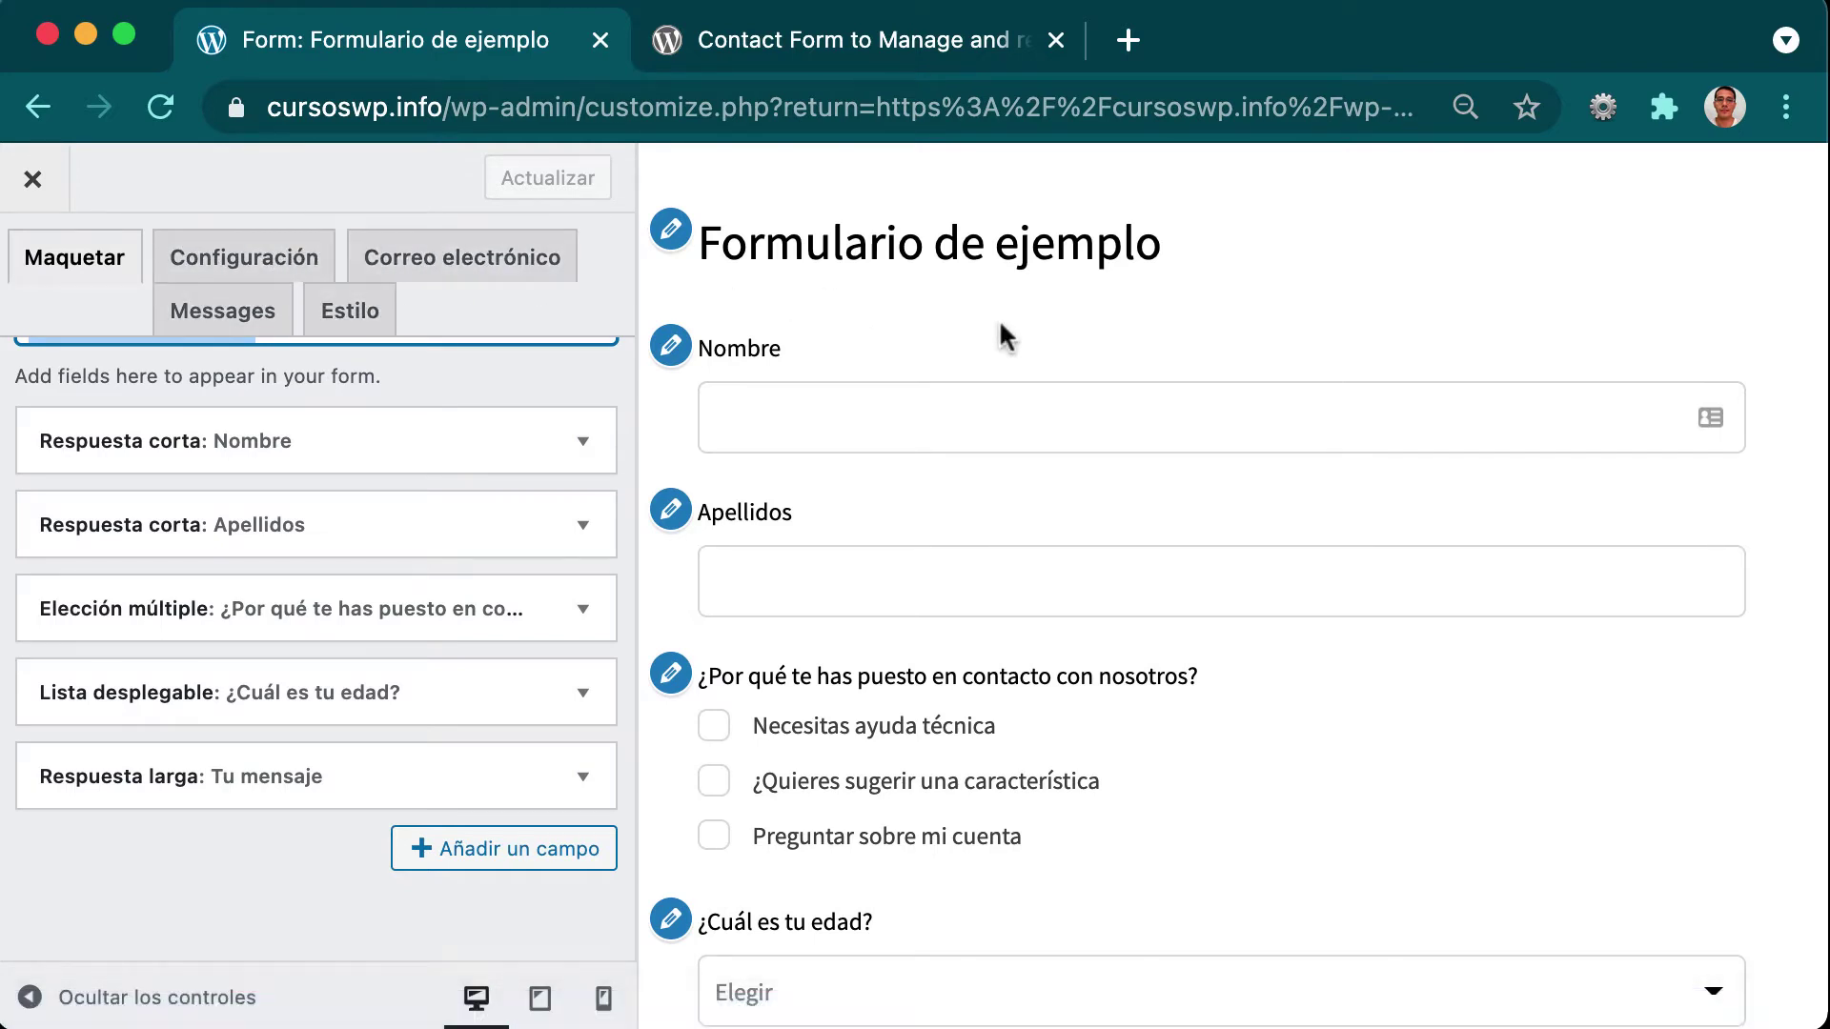
Look over the sample form's preview and rename the form as "Formulario de contacto".
{"action": "scroll", "coordinate": [1049, 548], "scroll_direction": "down", "scroll_amount": 1}
{"action": "scroll", "coordinate": [1045, 533], "scroll_direction": "down", "scroll_amount": 5}
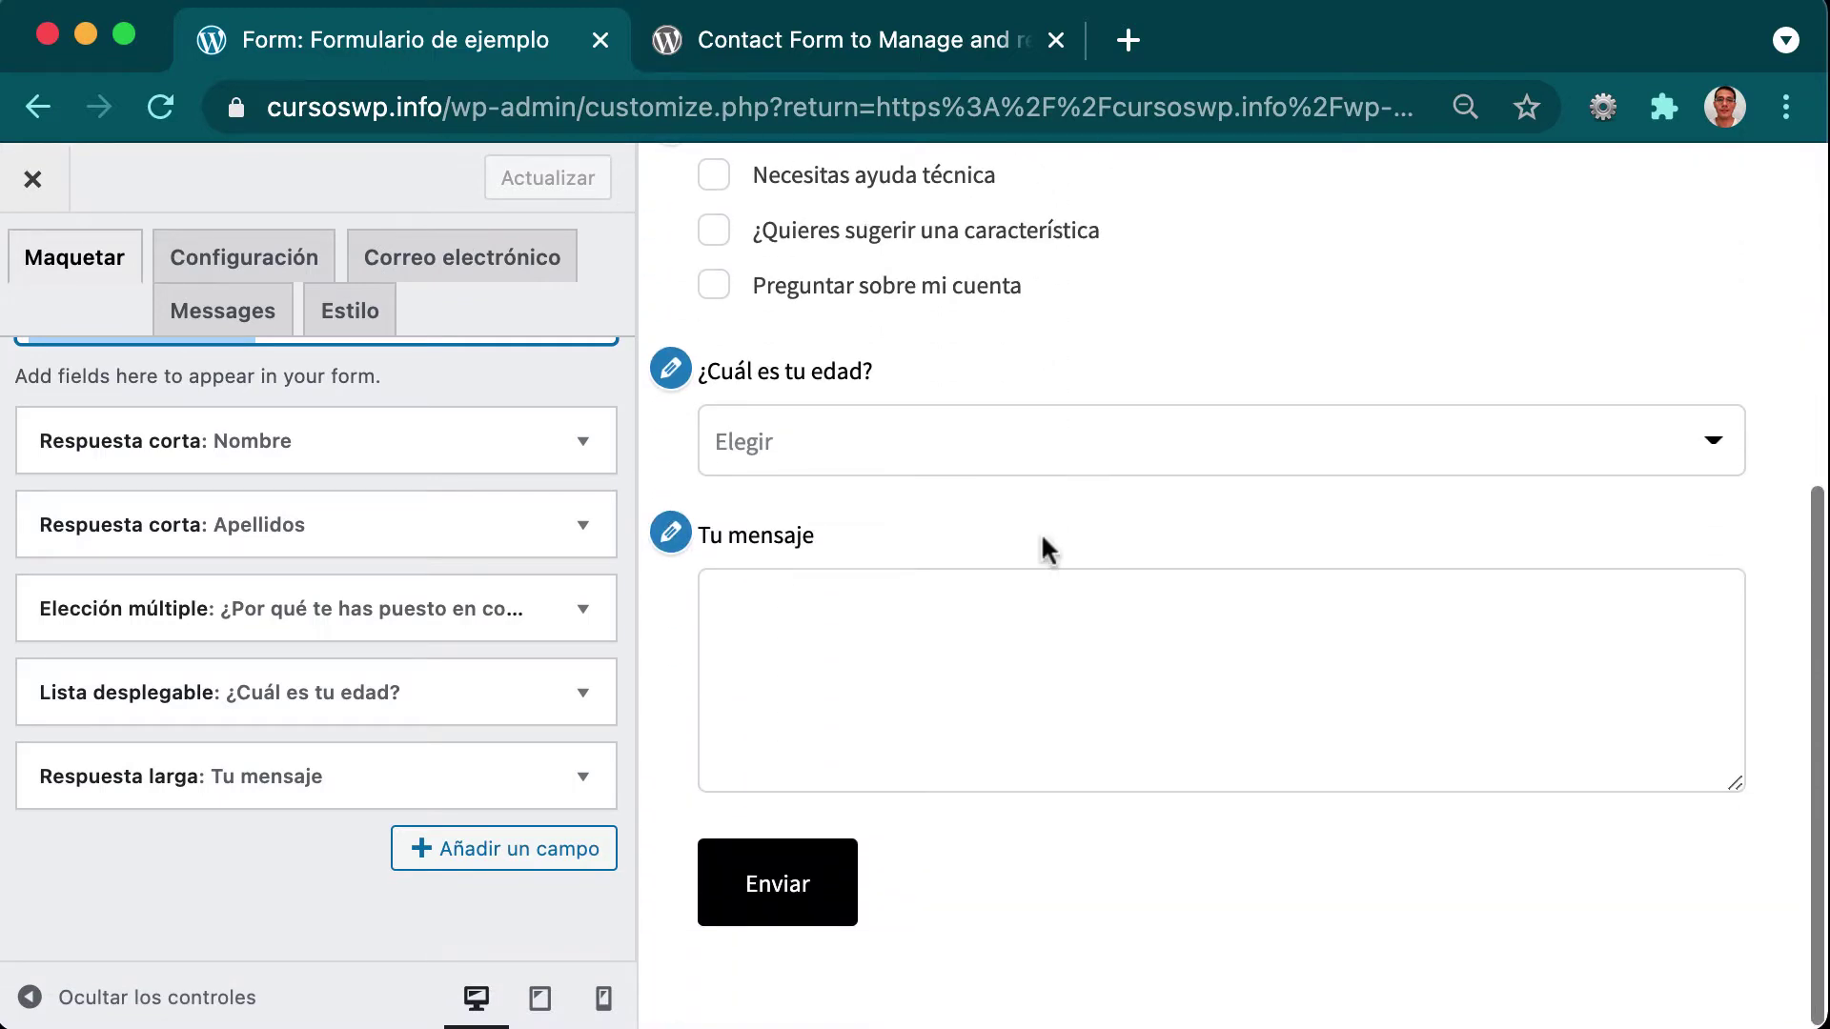
{"action": "scroll", "coordinate": [1041, 532], "scroll_direction": "up", "scroll_amount": 6}
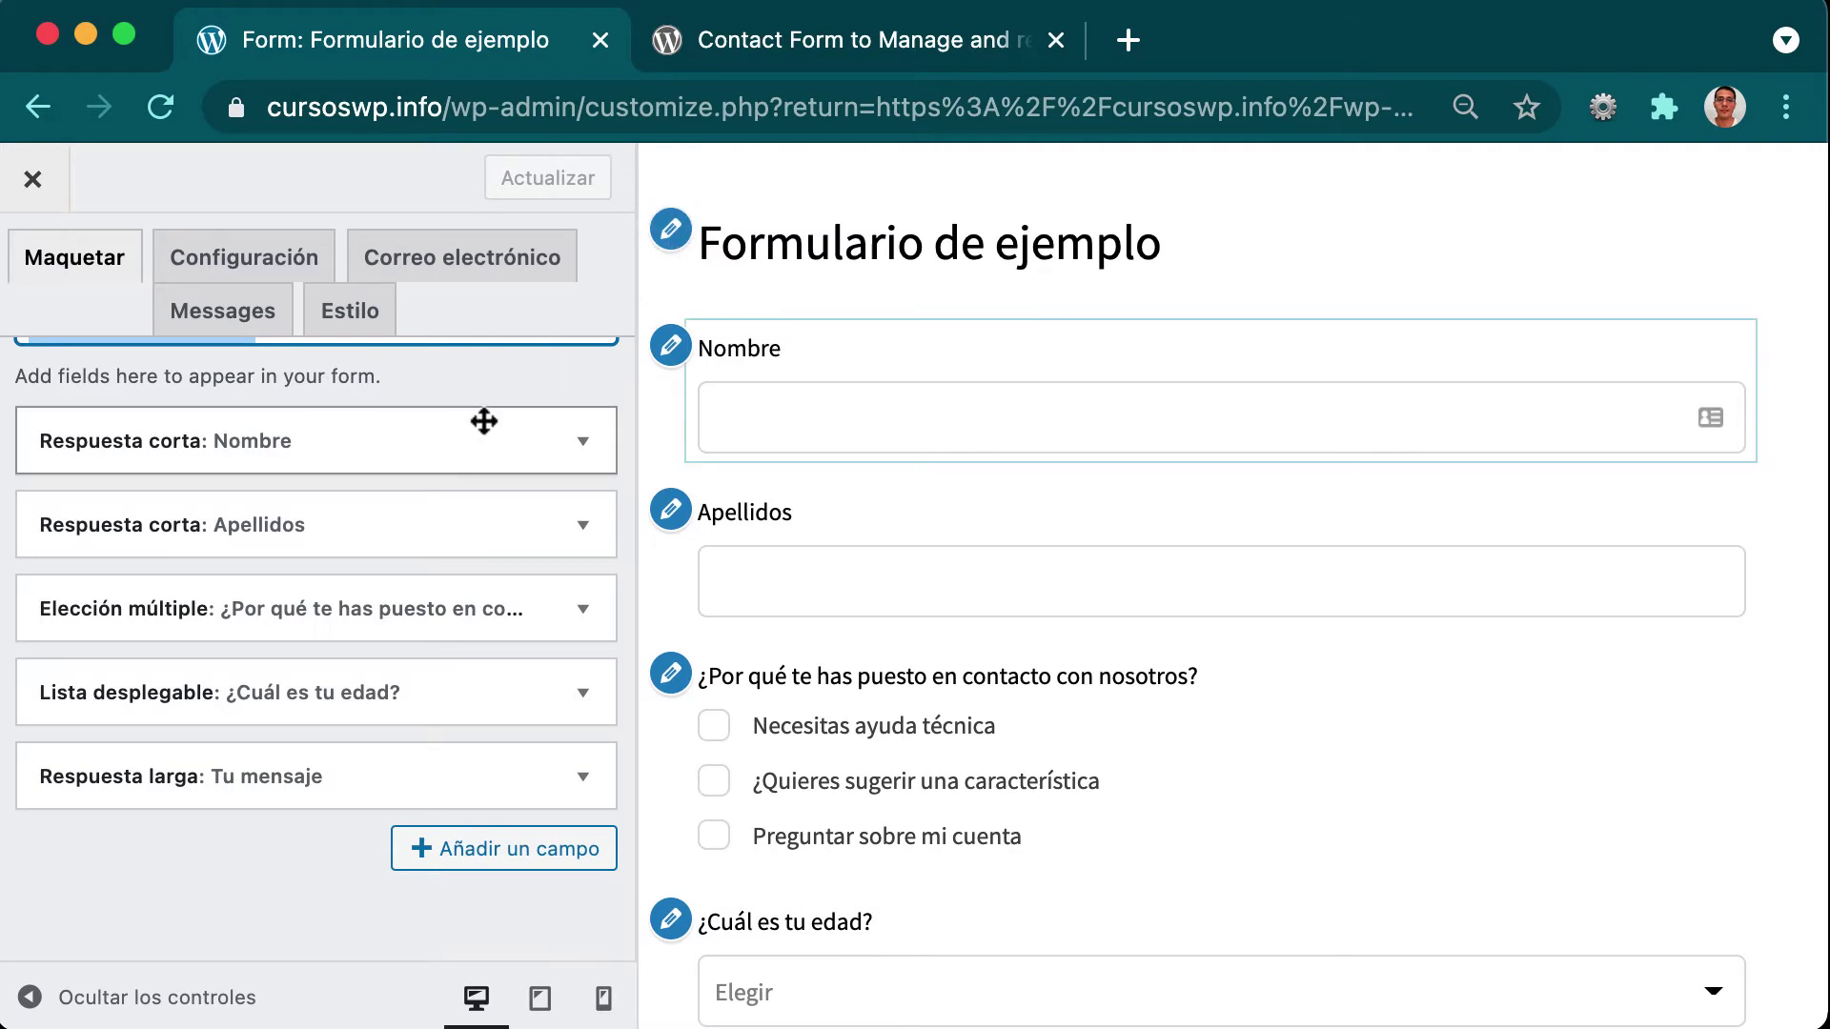
{"action": "key", "text": "super+minus"}
{"action": "key", "text": "super+minus"}
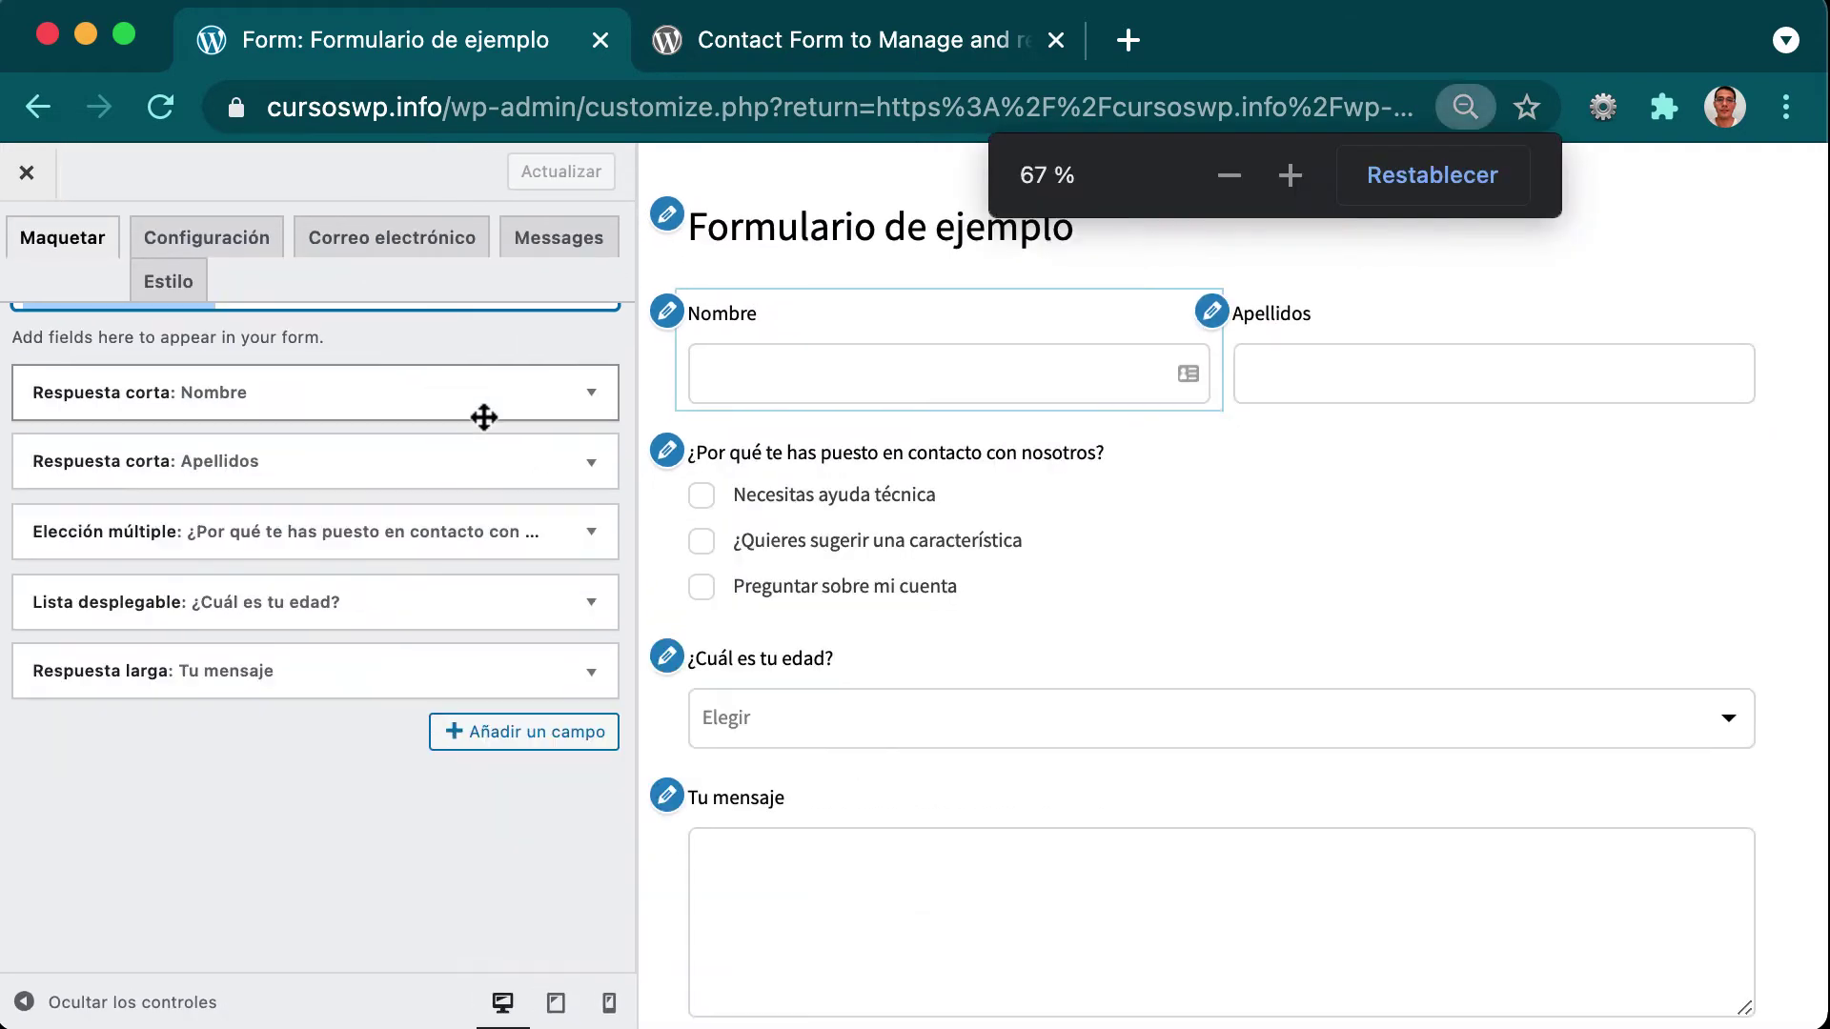
{"action": "key", "text": "super+minus"}
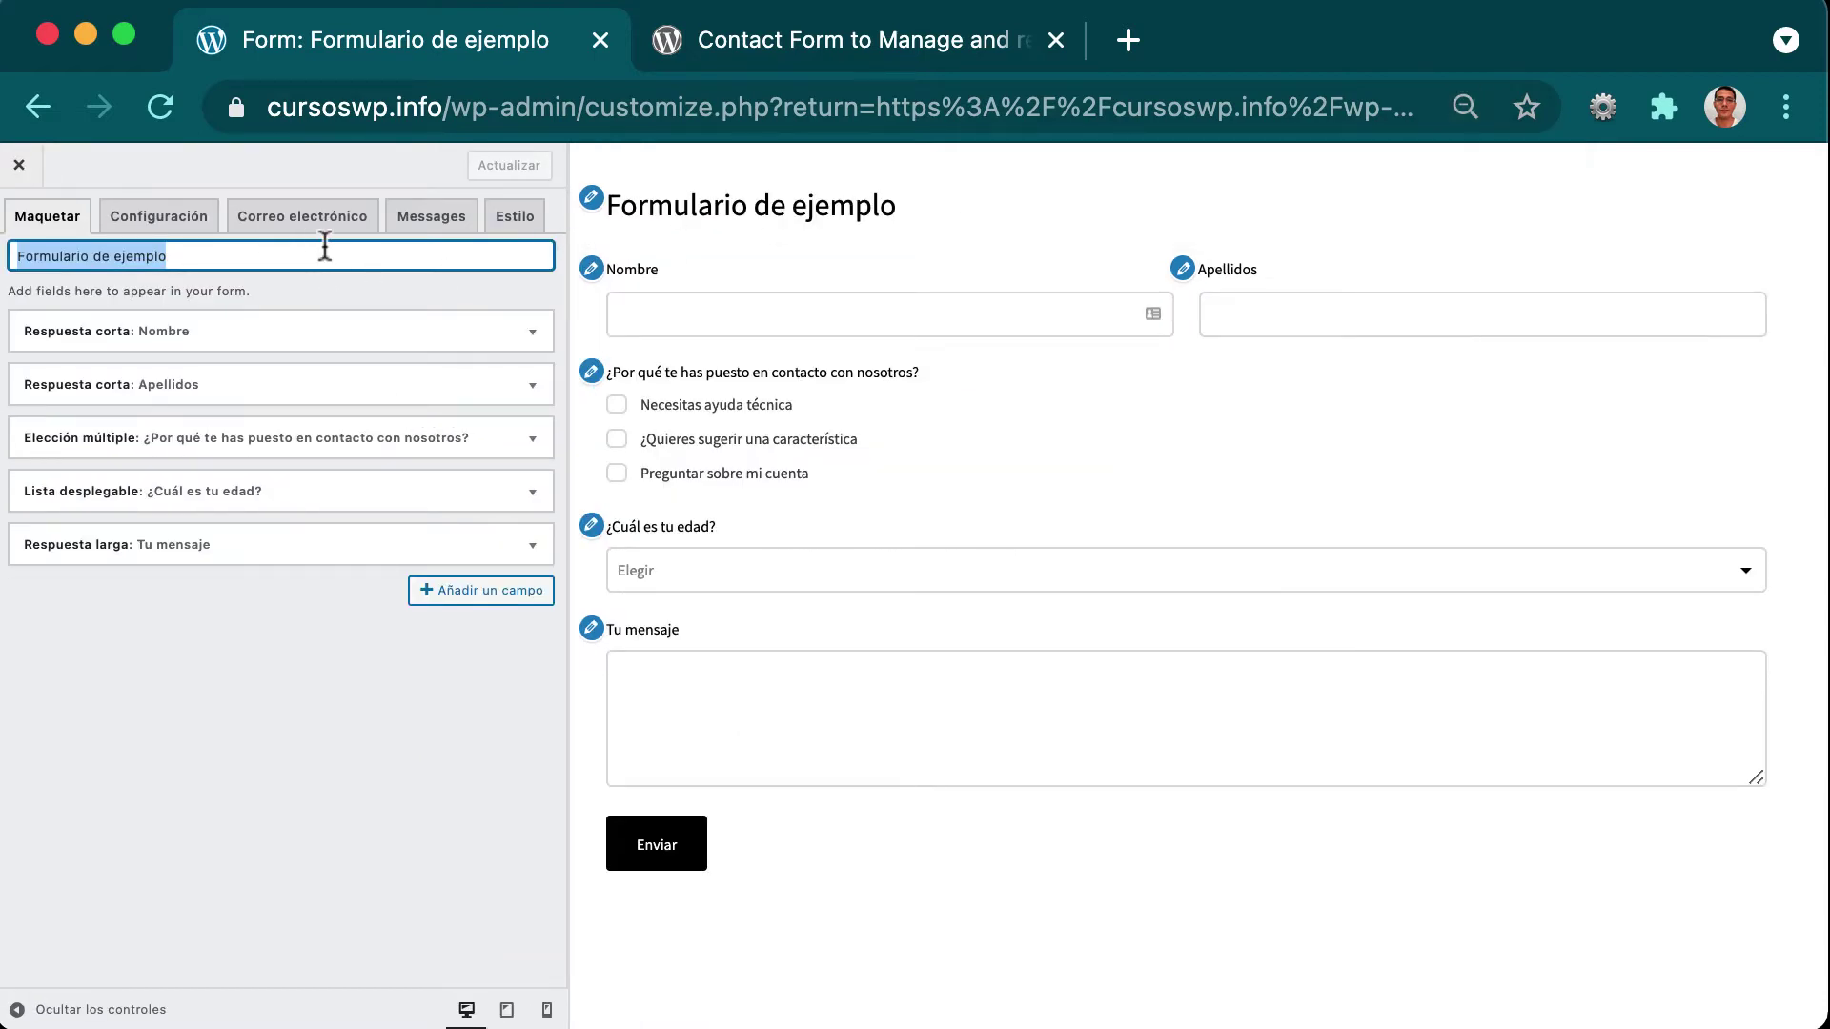
{"action": "type", "text": "Fo"}
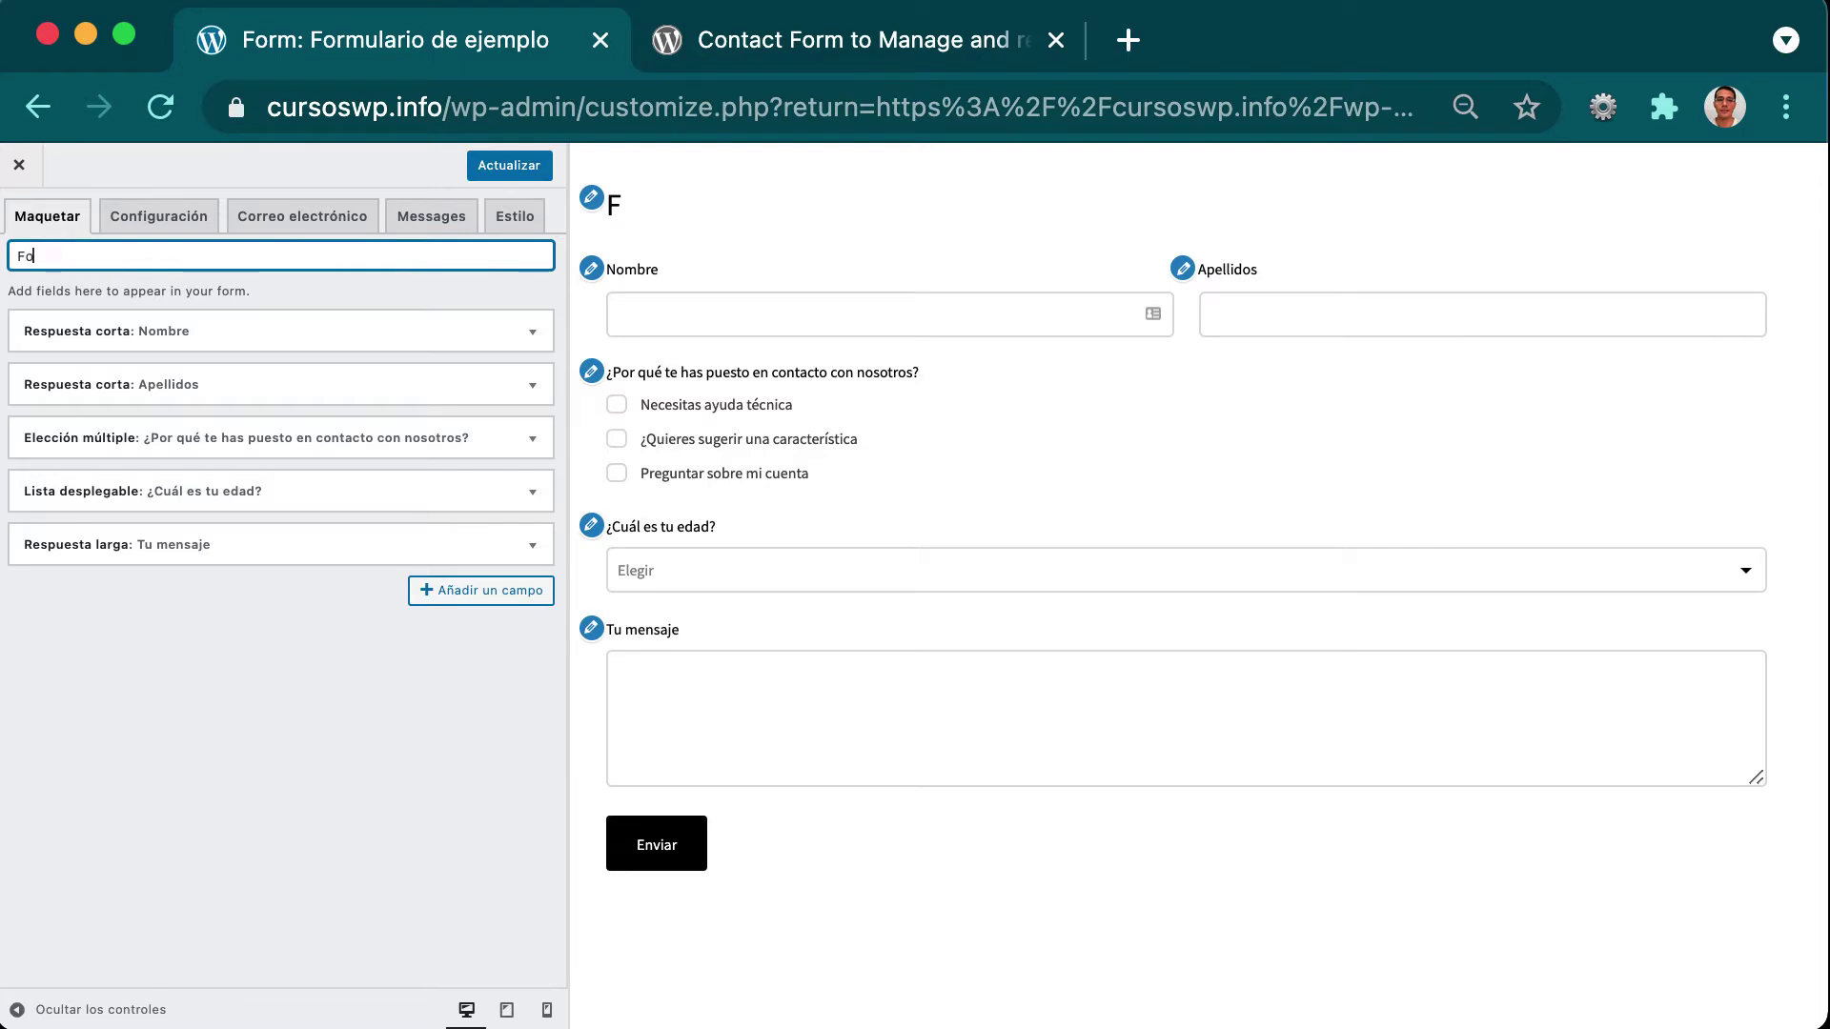
{"action": "type", "text": "rmulario de contacto"}
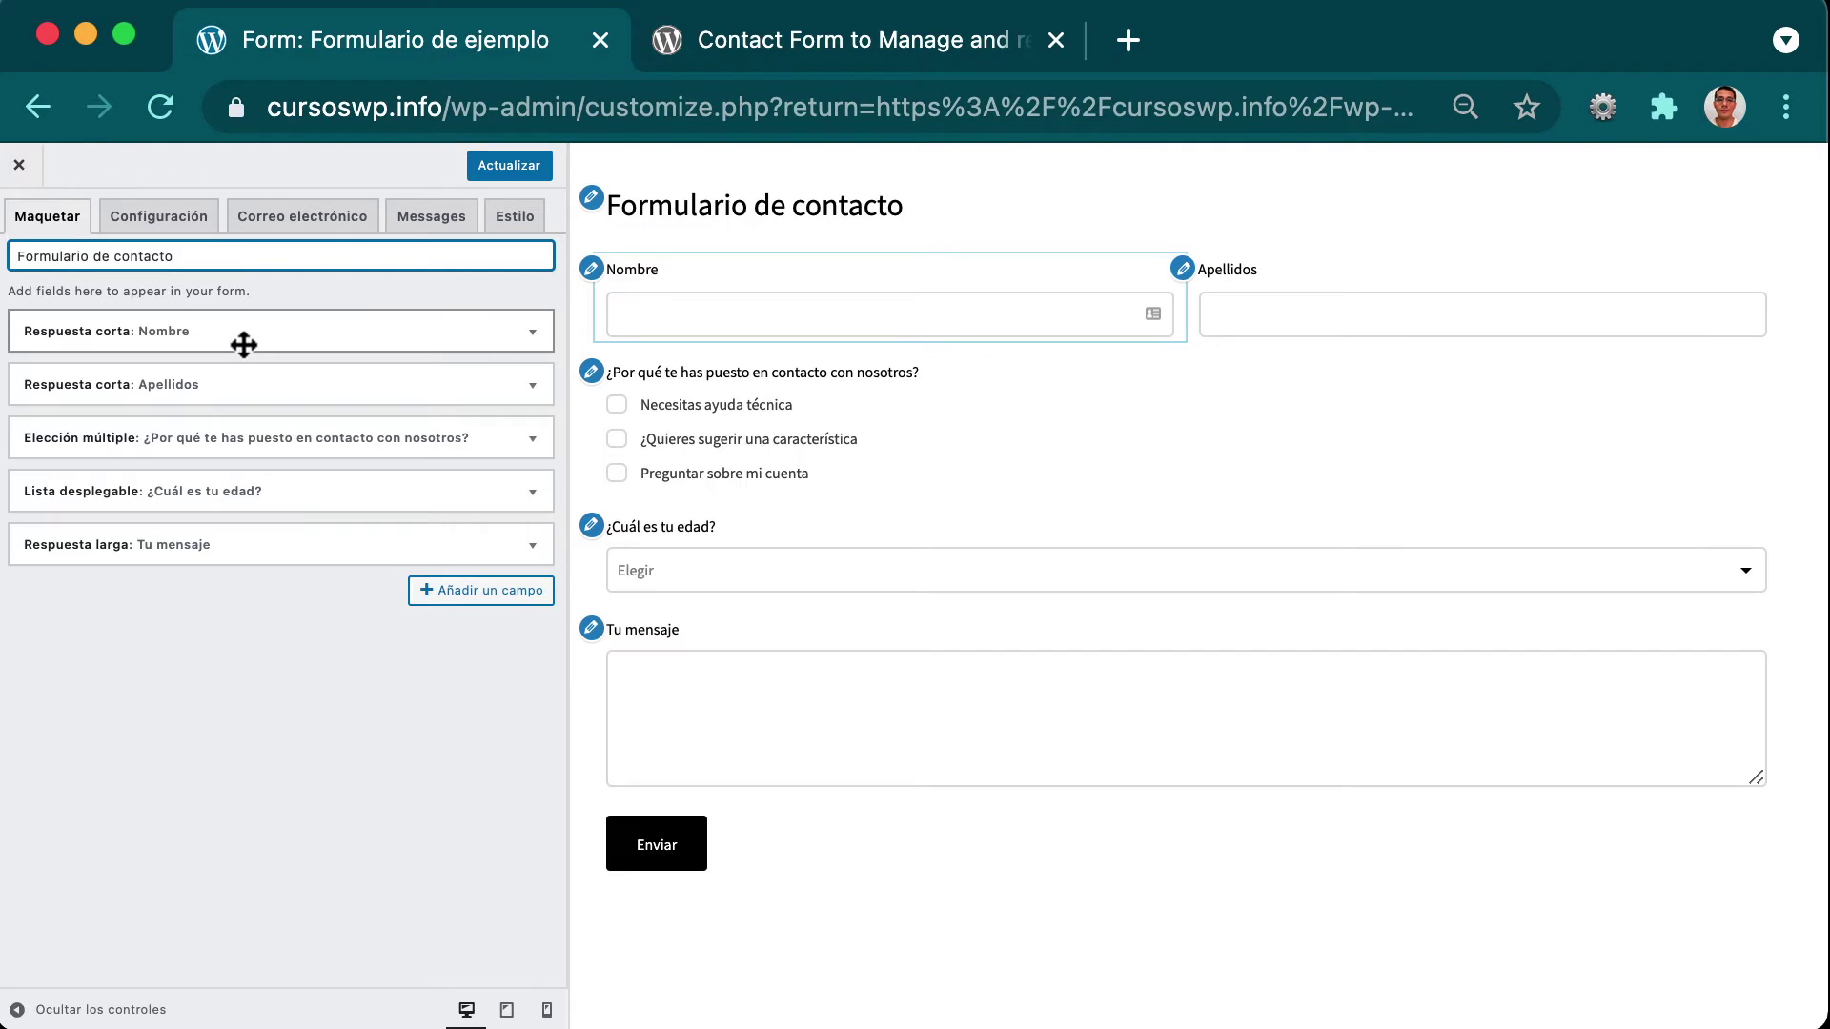
Open the Nombre short answer field and examine its settings, from the label down to width and CSS classes.
{"action": "key", "text": "super+equal"}
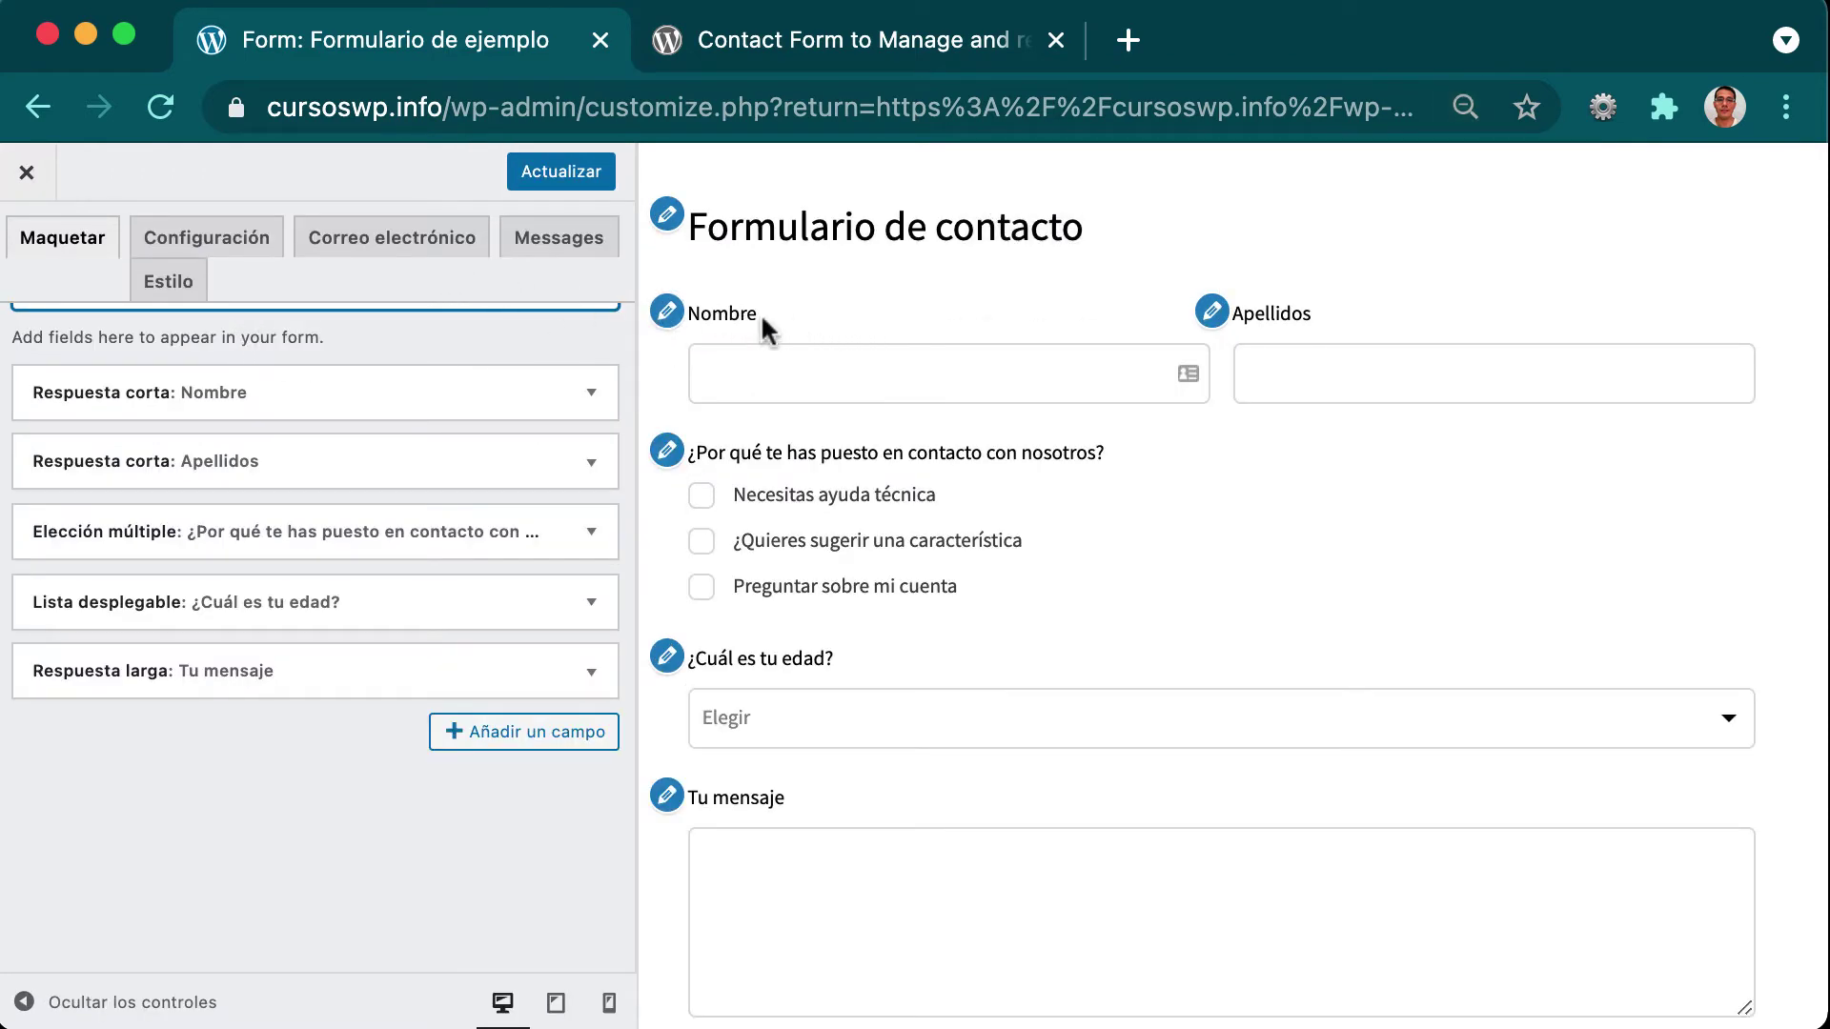
{"action": "left_click", "coordinate": [679, 324]}
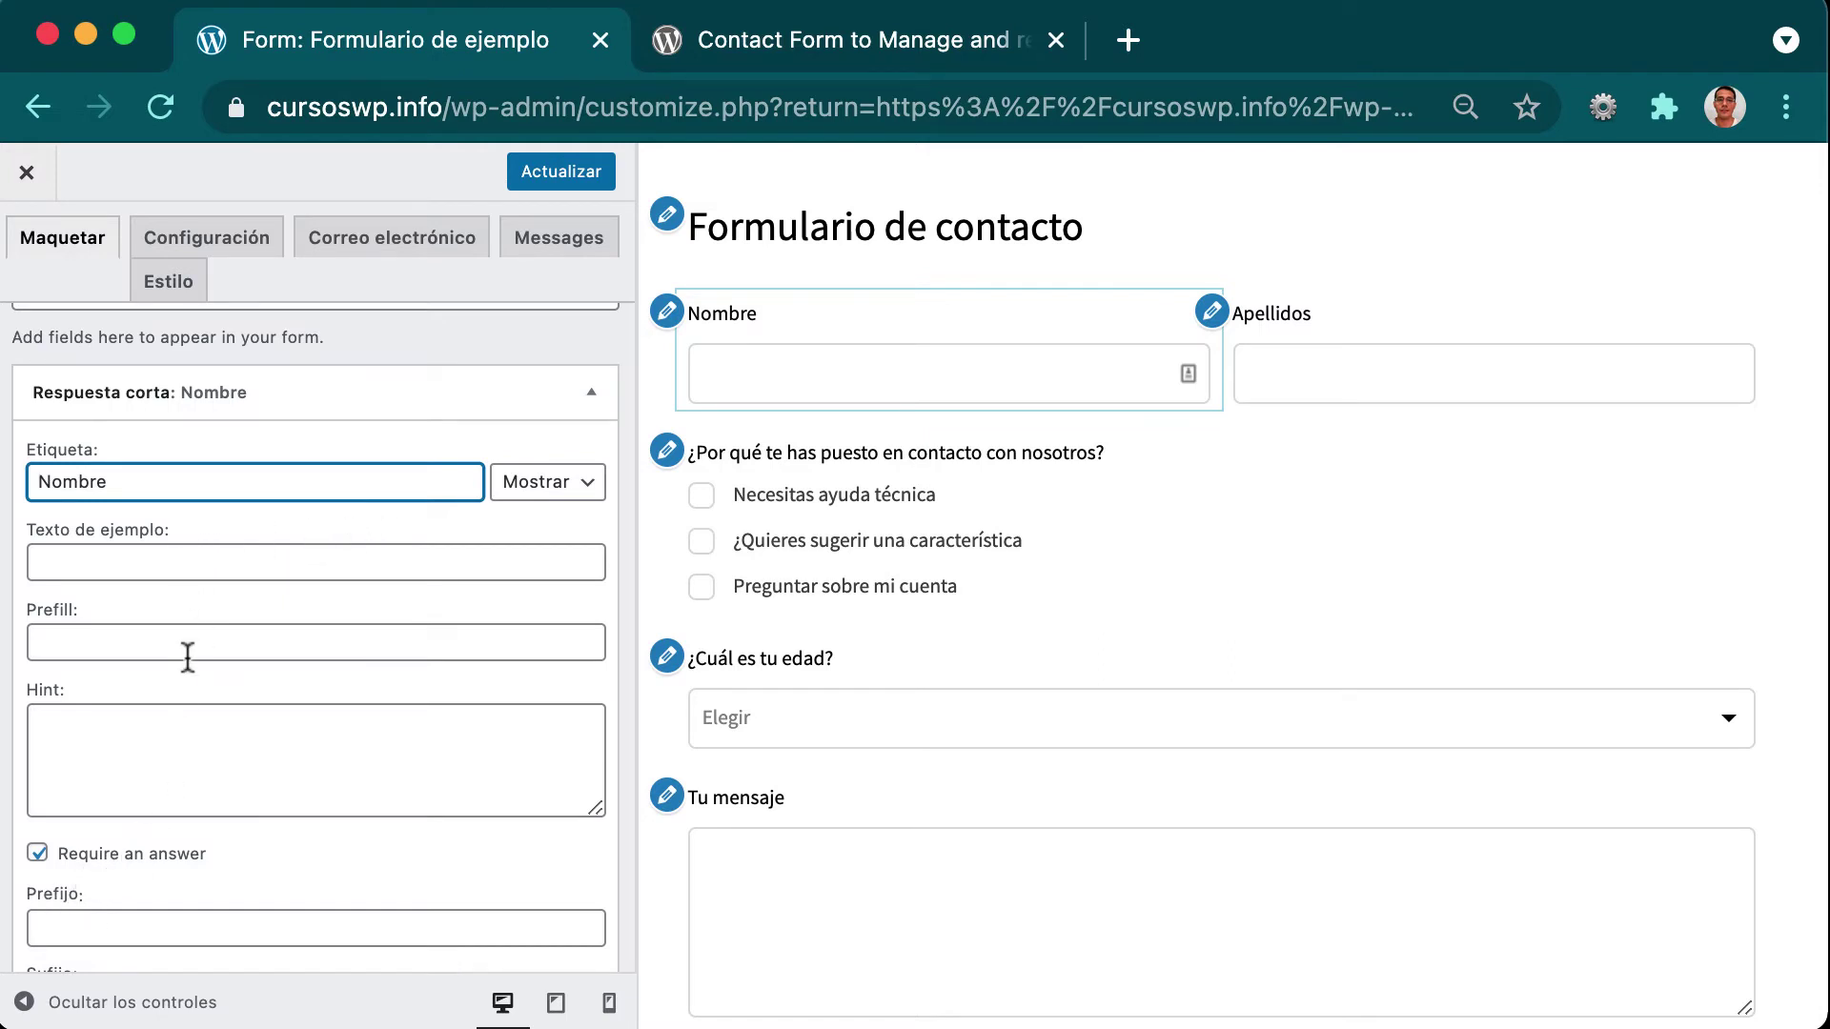
{"action": "scroll", "coordinate": [305, 621], "scroll_direction": "down", "scroll_amount": 5}
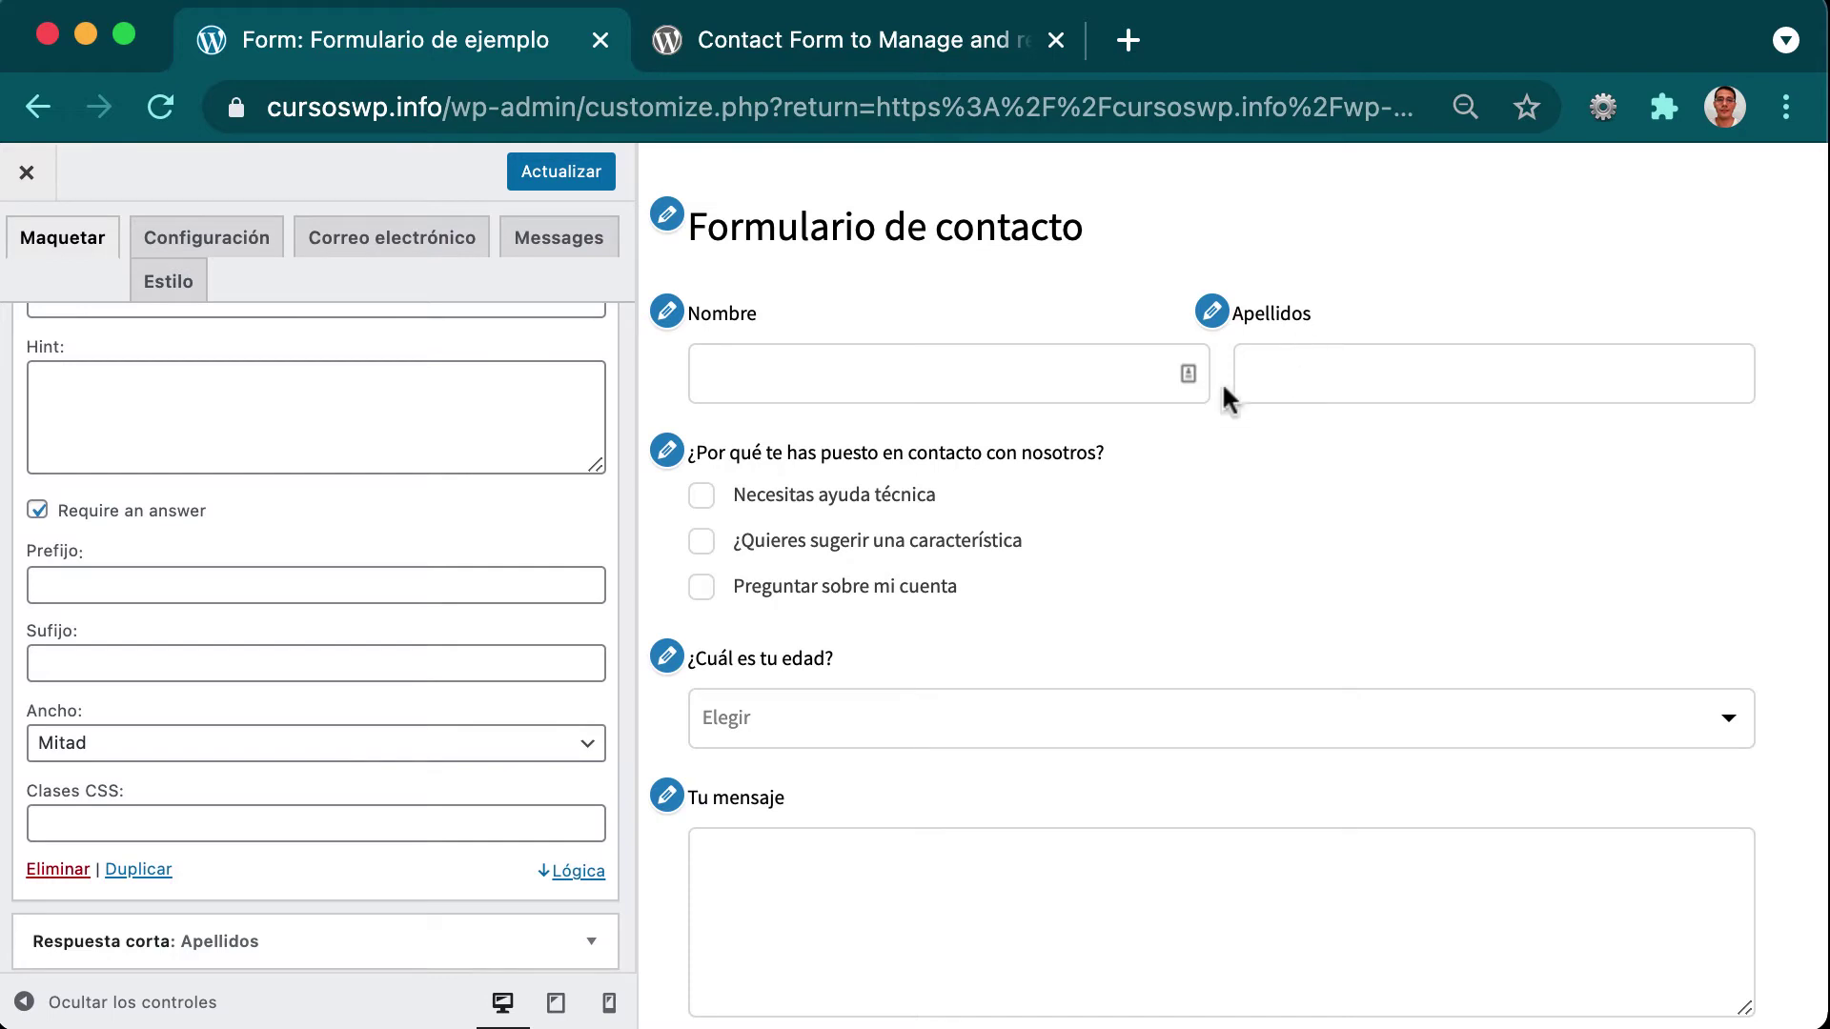
Delete the multiple choice field "¿Por qué te has puesto en contacto con nosotros?" from the form.
{"action": "left_click", "coordinate": [664, 451]}
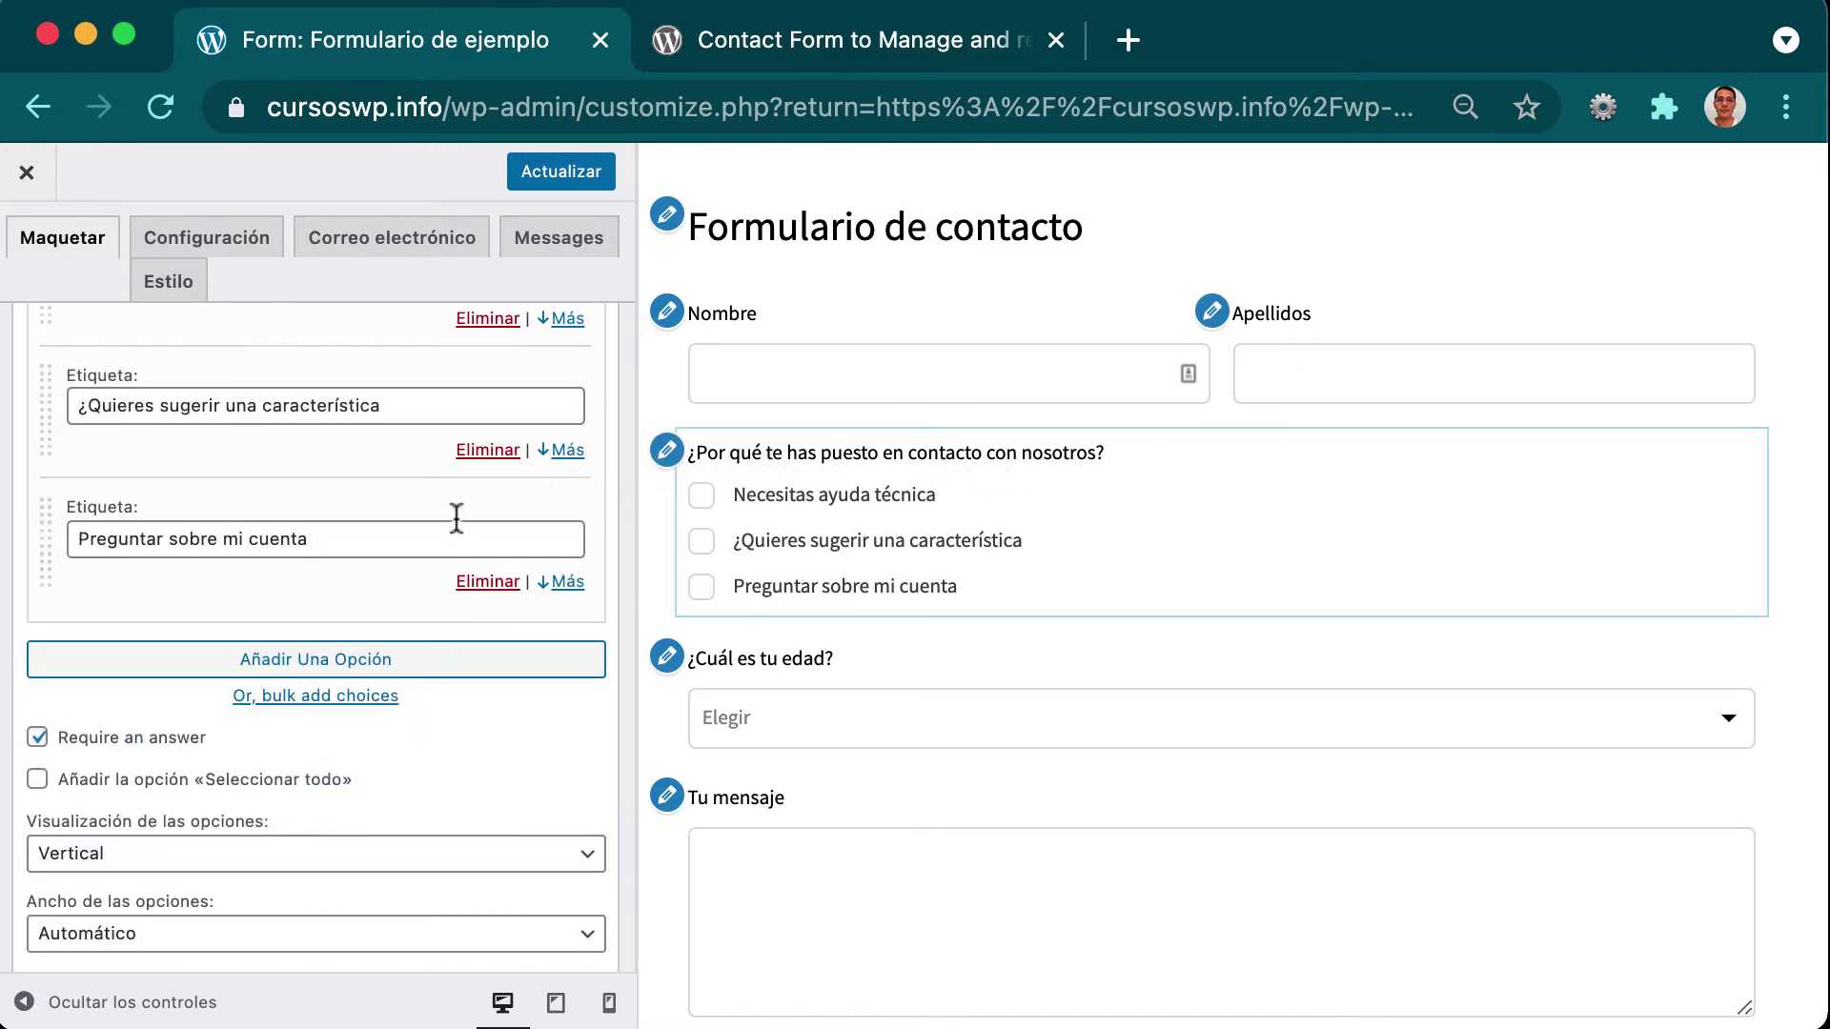
{"action": "scroll", "coordinate": [461, 515], "scroll_direction": "down", "scroll_amount": 6}
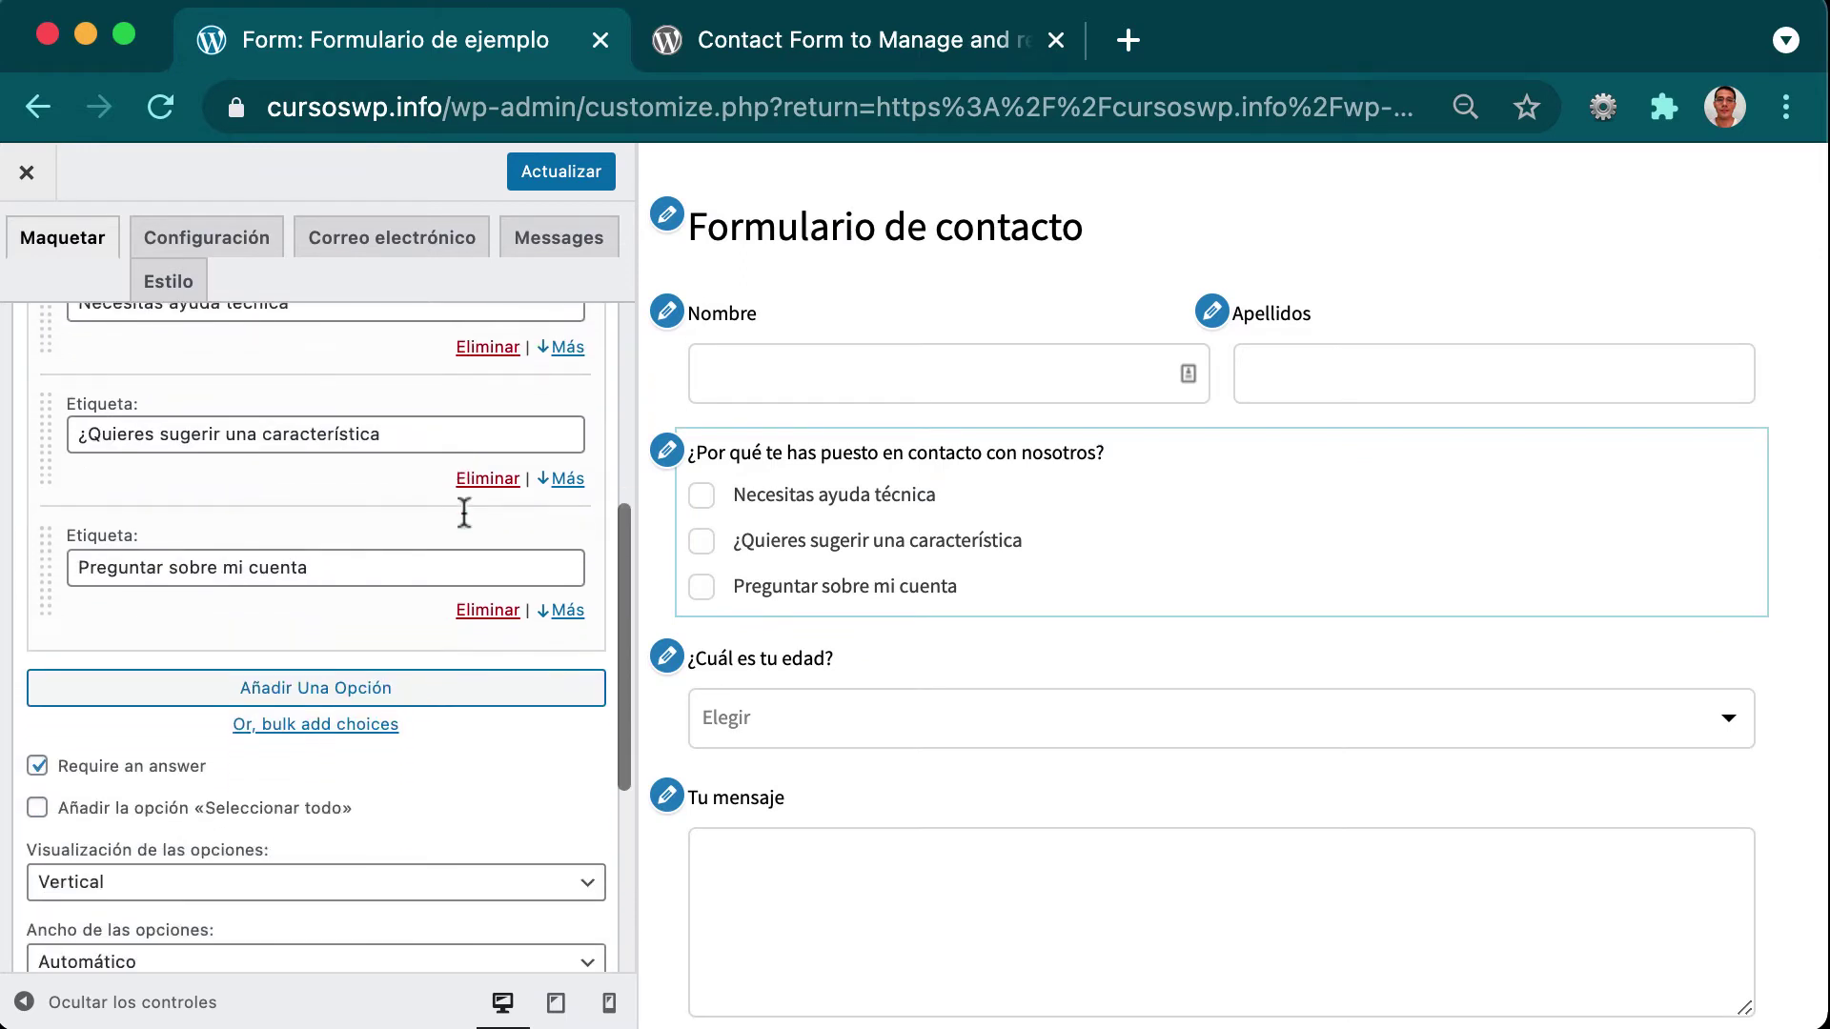
{"action": "scroll", "coordinate": [462, 514], "scroll_direction": "down", "scroll_amount": 2}
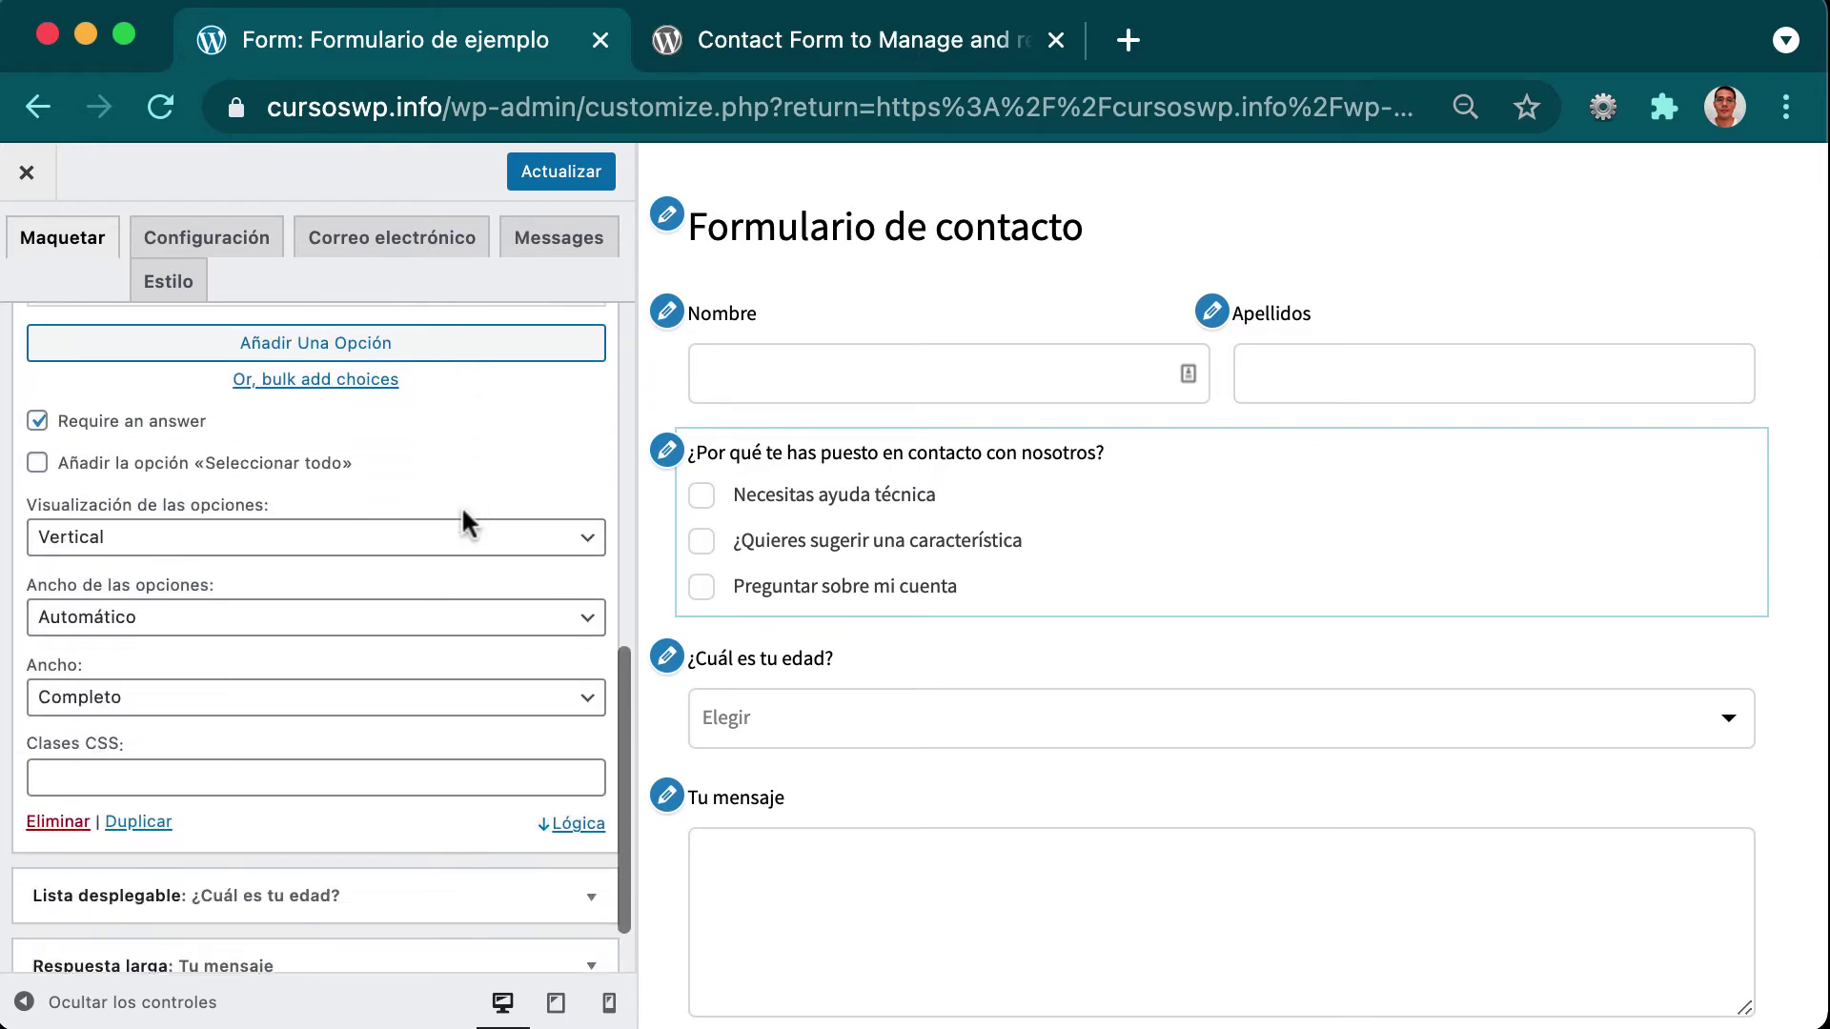
{"action": "left_click", "coordinate": [30, 812]}
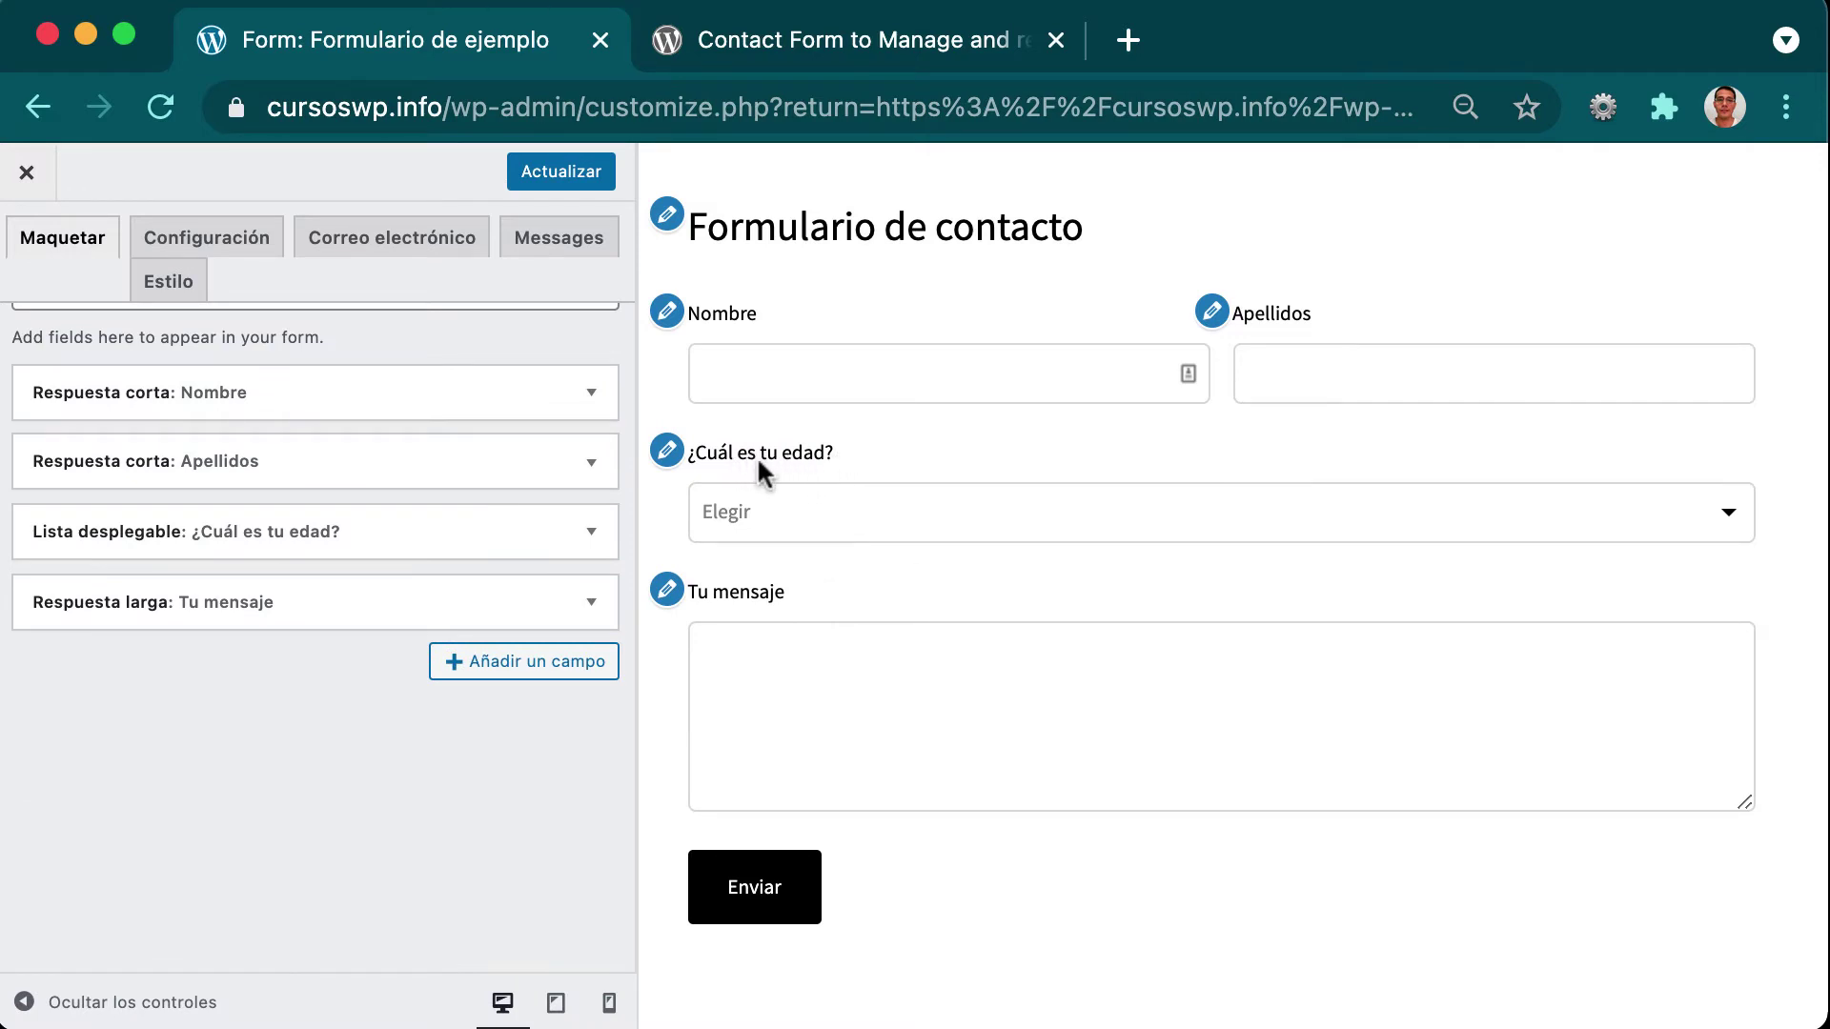
Delete the dropdown field "¿Cuál es tu edad?" from the form.
{"action": "left_click", "coordinate": [665, 454]}
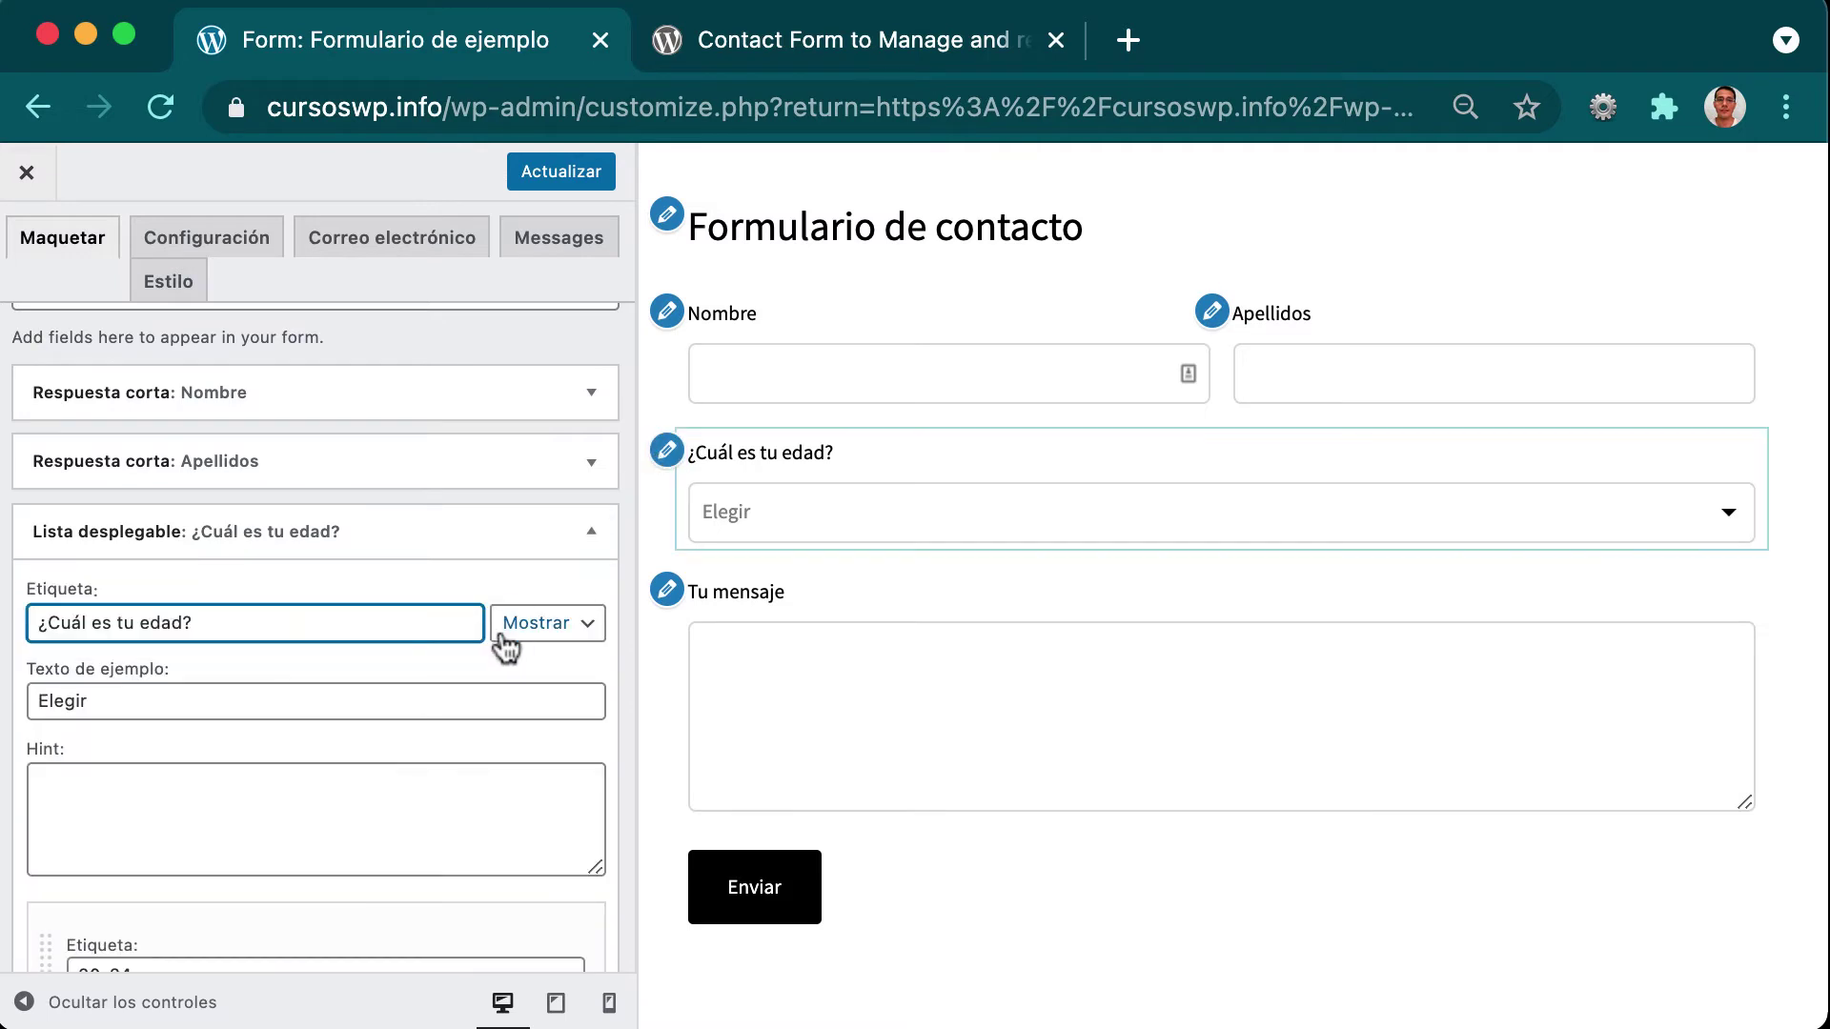
{"action": "scroll", "coordinate": [506, 645], "scroll_direction": "down", "scroll_amount": 5}
{"action": "scroll", "coordinate": [502, 637], "scroll_direction": "down", "scroll_amount": 10}
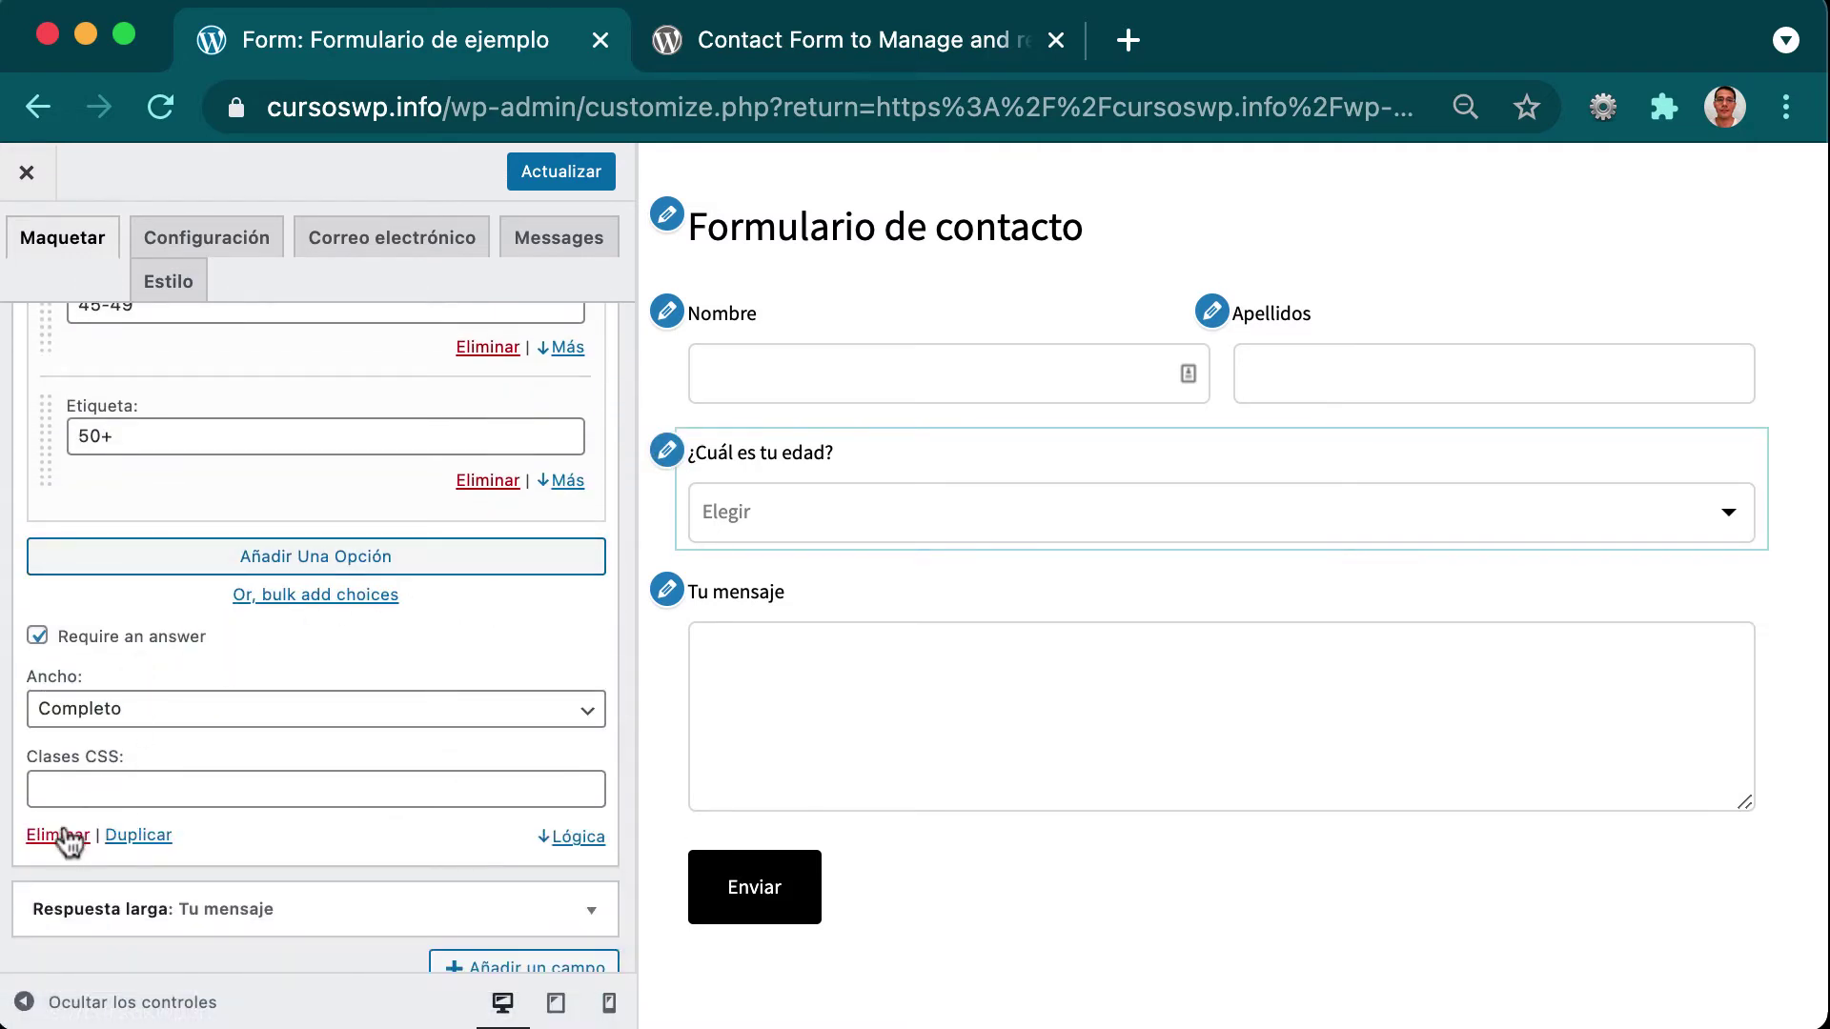
{"action": "left_click", "coordinate": [57, 835]}
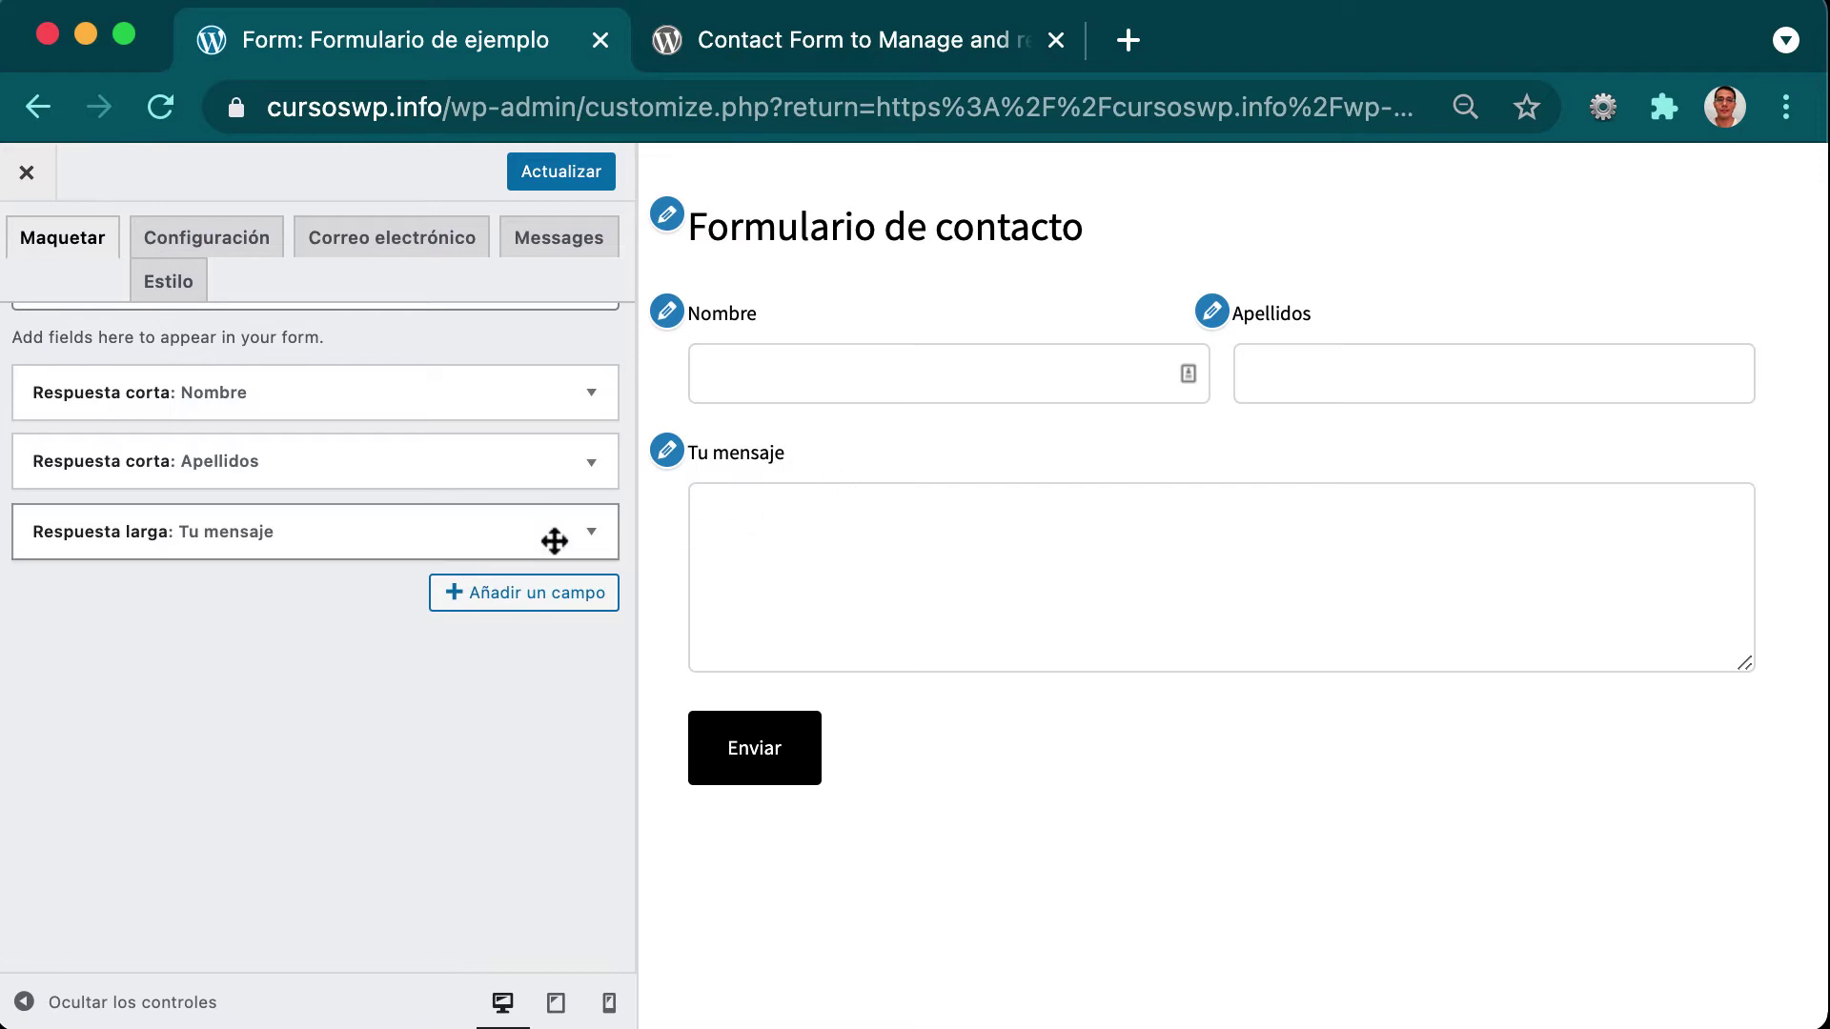
Look through the available field types and add an email address field labelled "Correo".
{"action": "left_click", "coordinate": [476, 599]}
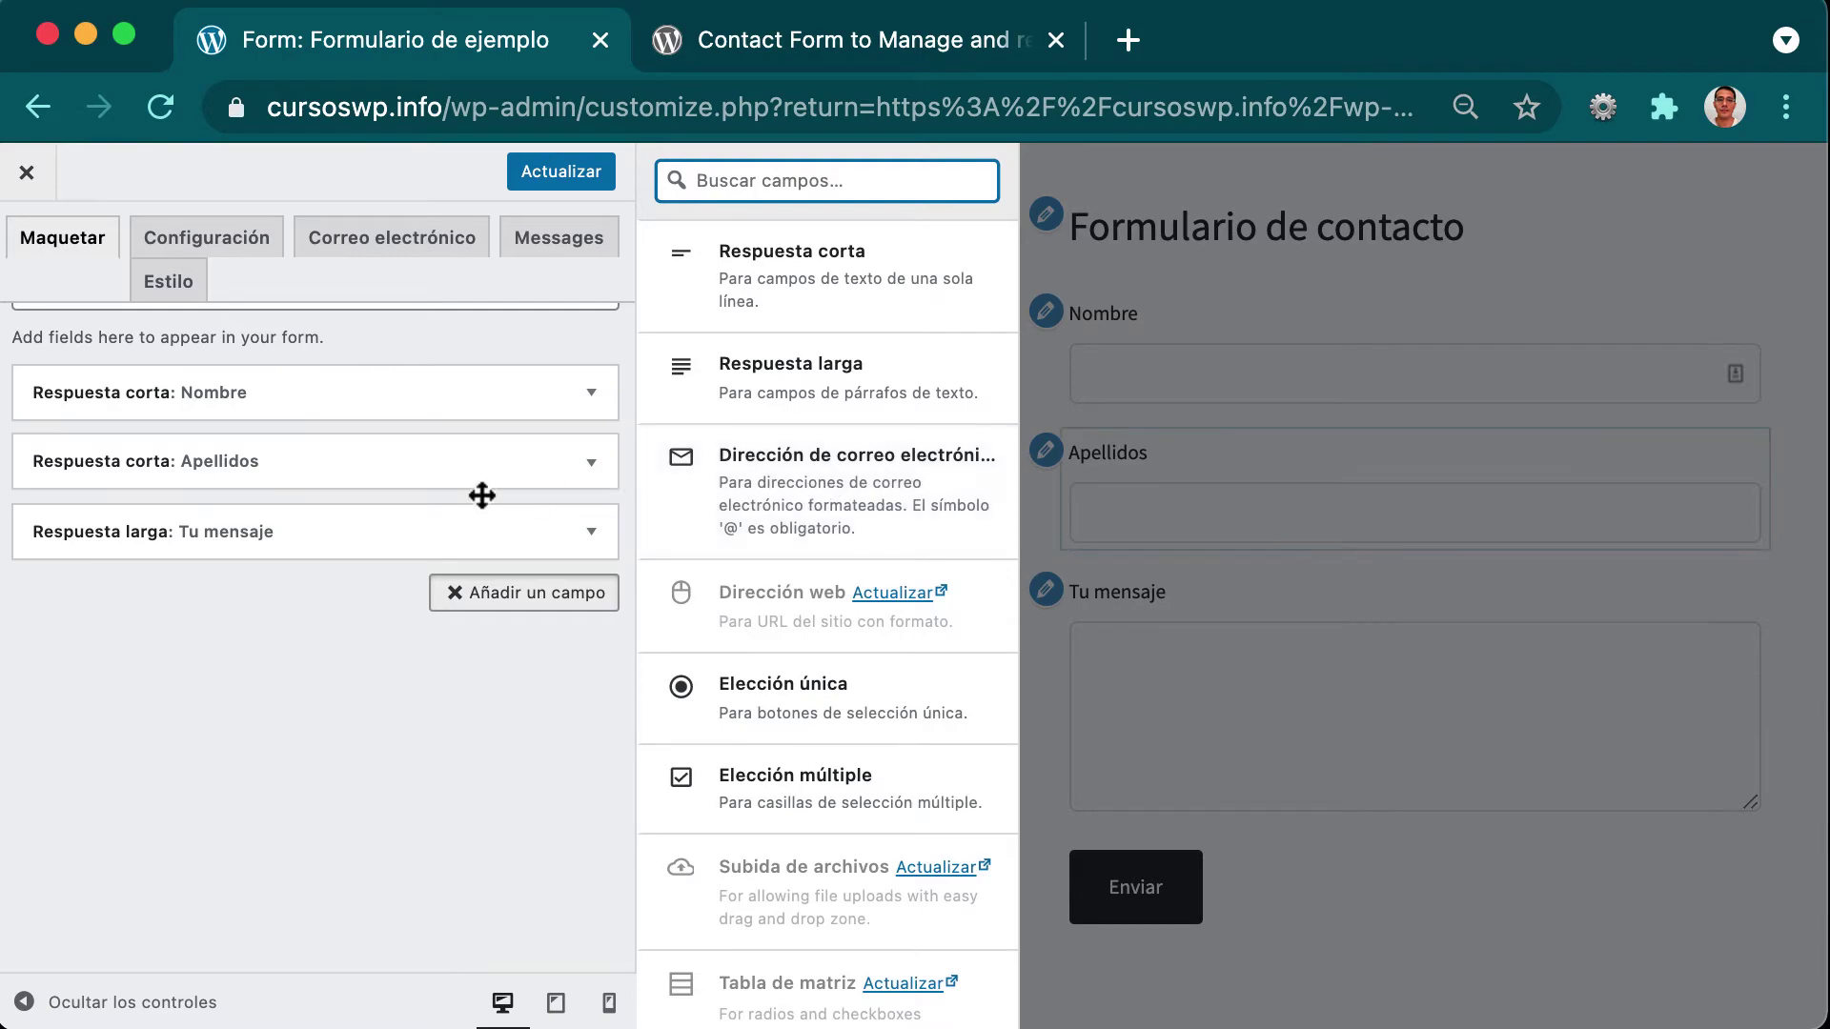
{"action": "left_click", "coordinate": [578, 601]}
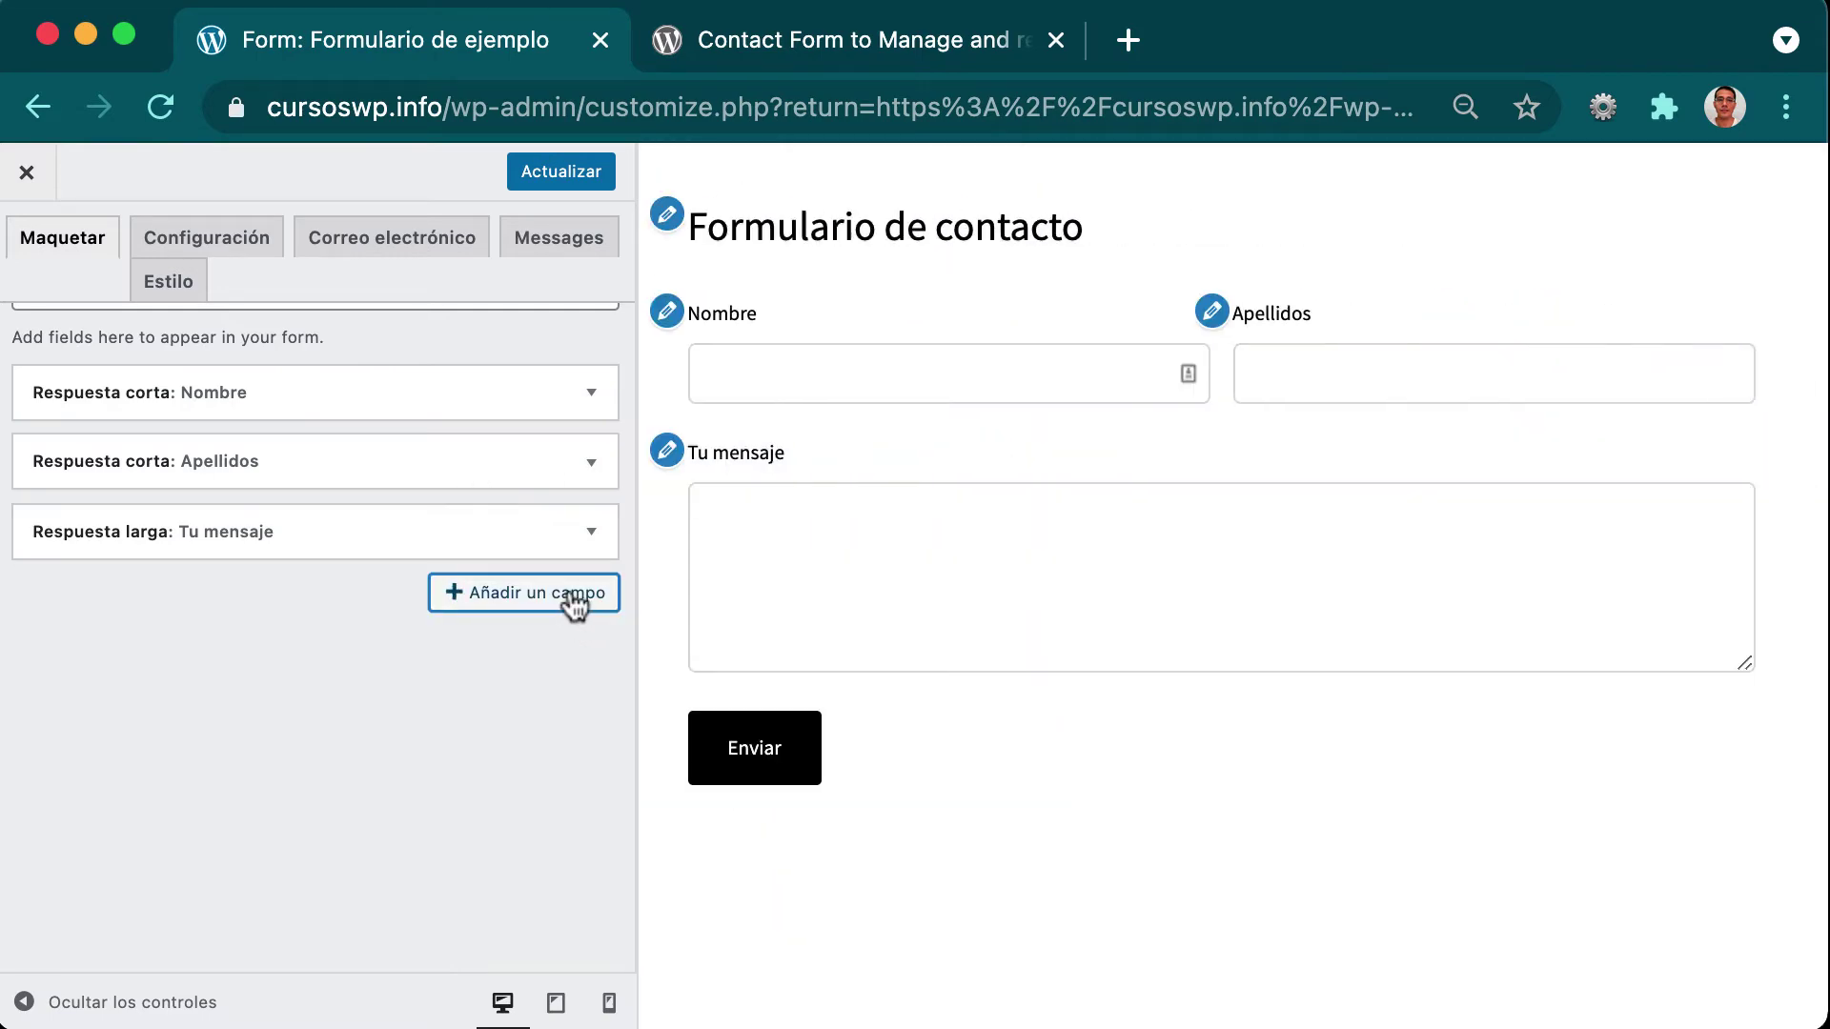
{"action": "left_click", "coordinate": [578, 601]}
{"action": "scroll", "coordinate": [844, 739], "scroll_direction": "down", "scroll_amount": 15}
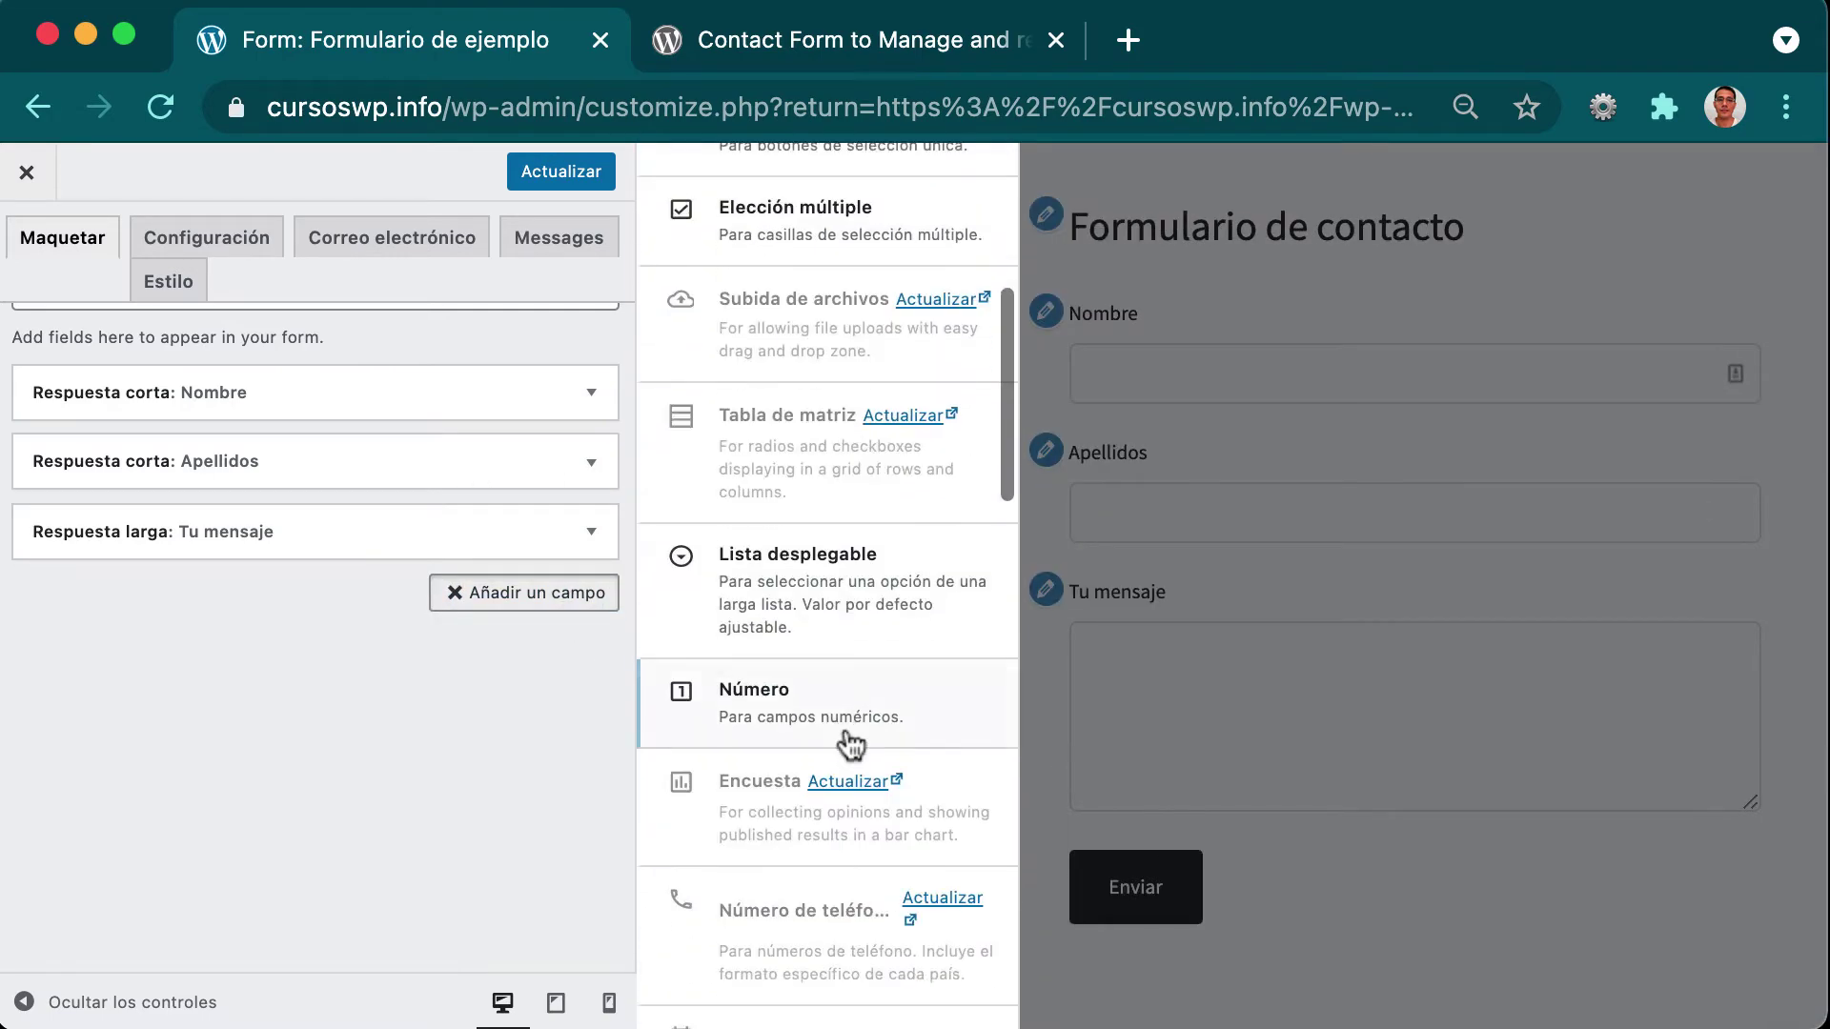
{"action": "scroll", "coordinate": [846, 727], "scroll_direction": "down", "scroll_amount": 5}
{"action": "scroll", "coordinate": [846, 724], "scroll_direction": "up", "scroll_amount": 20}
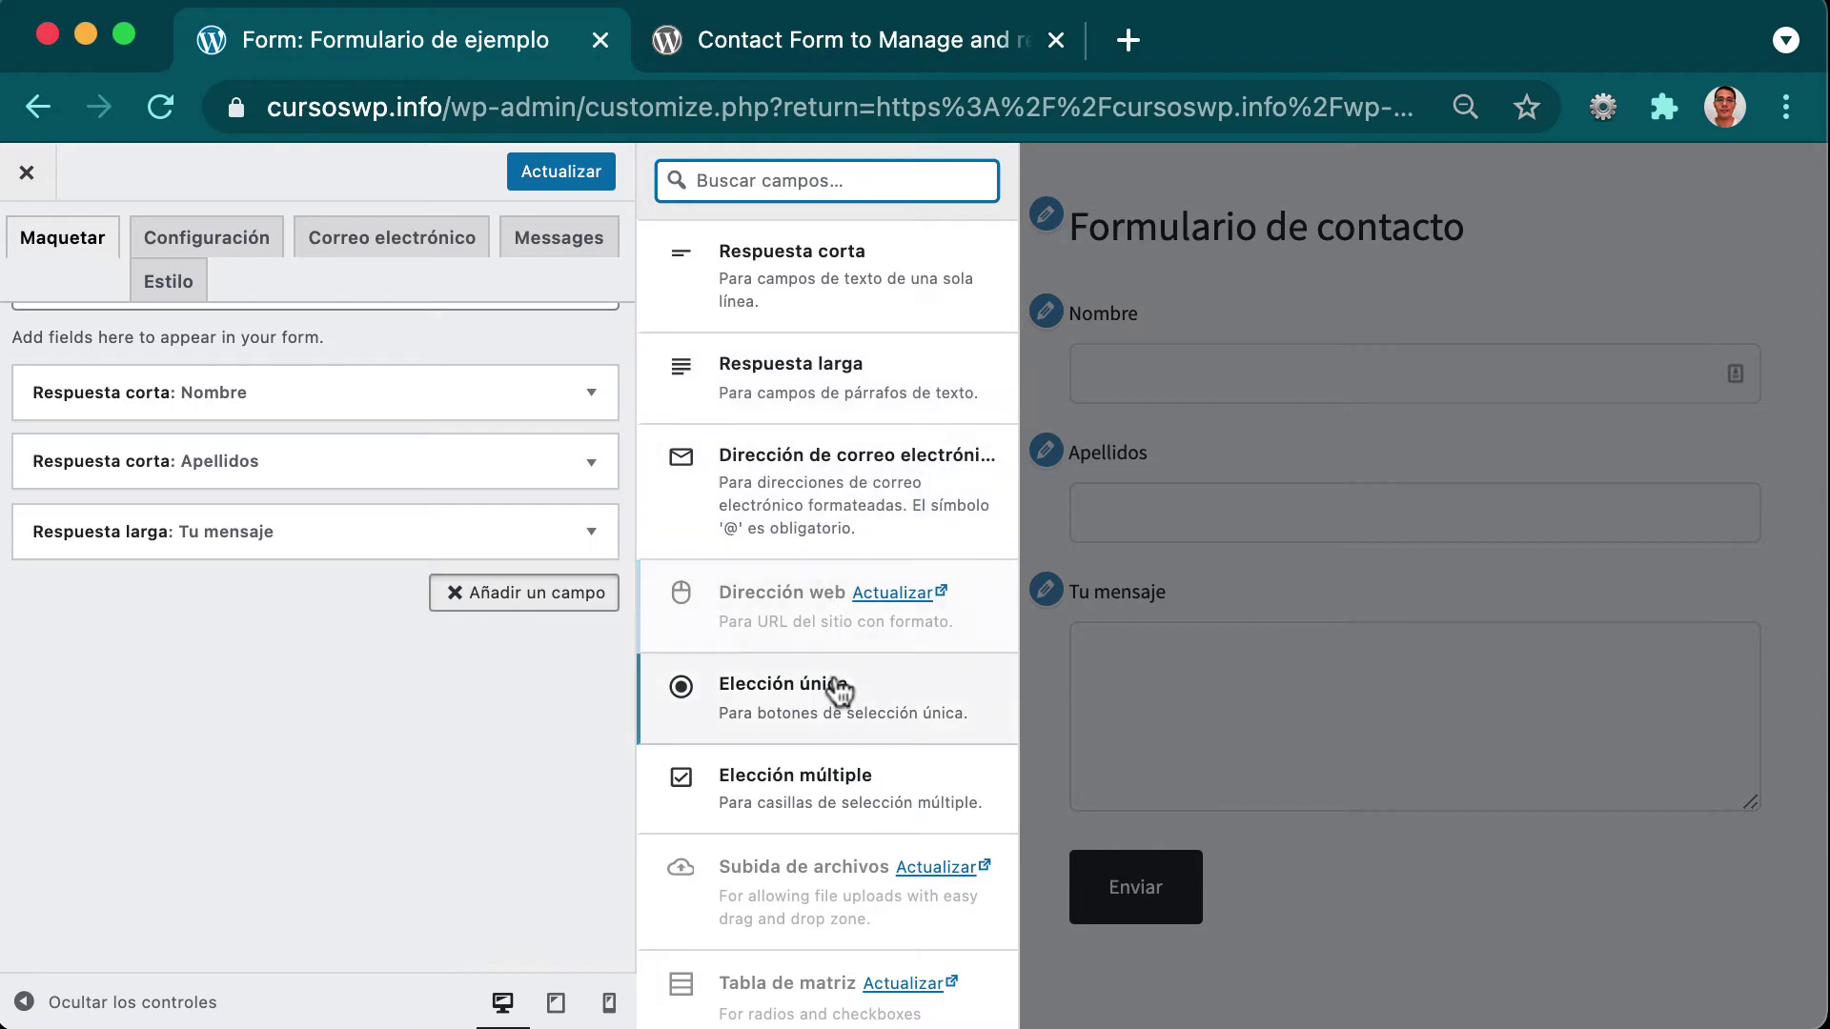
{"action": "left_click", "coordinate": [833, 520]}
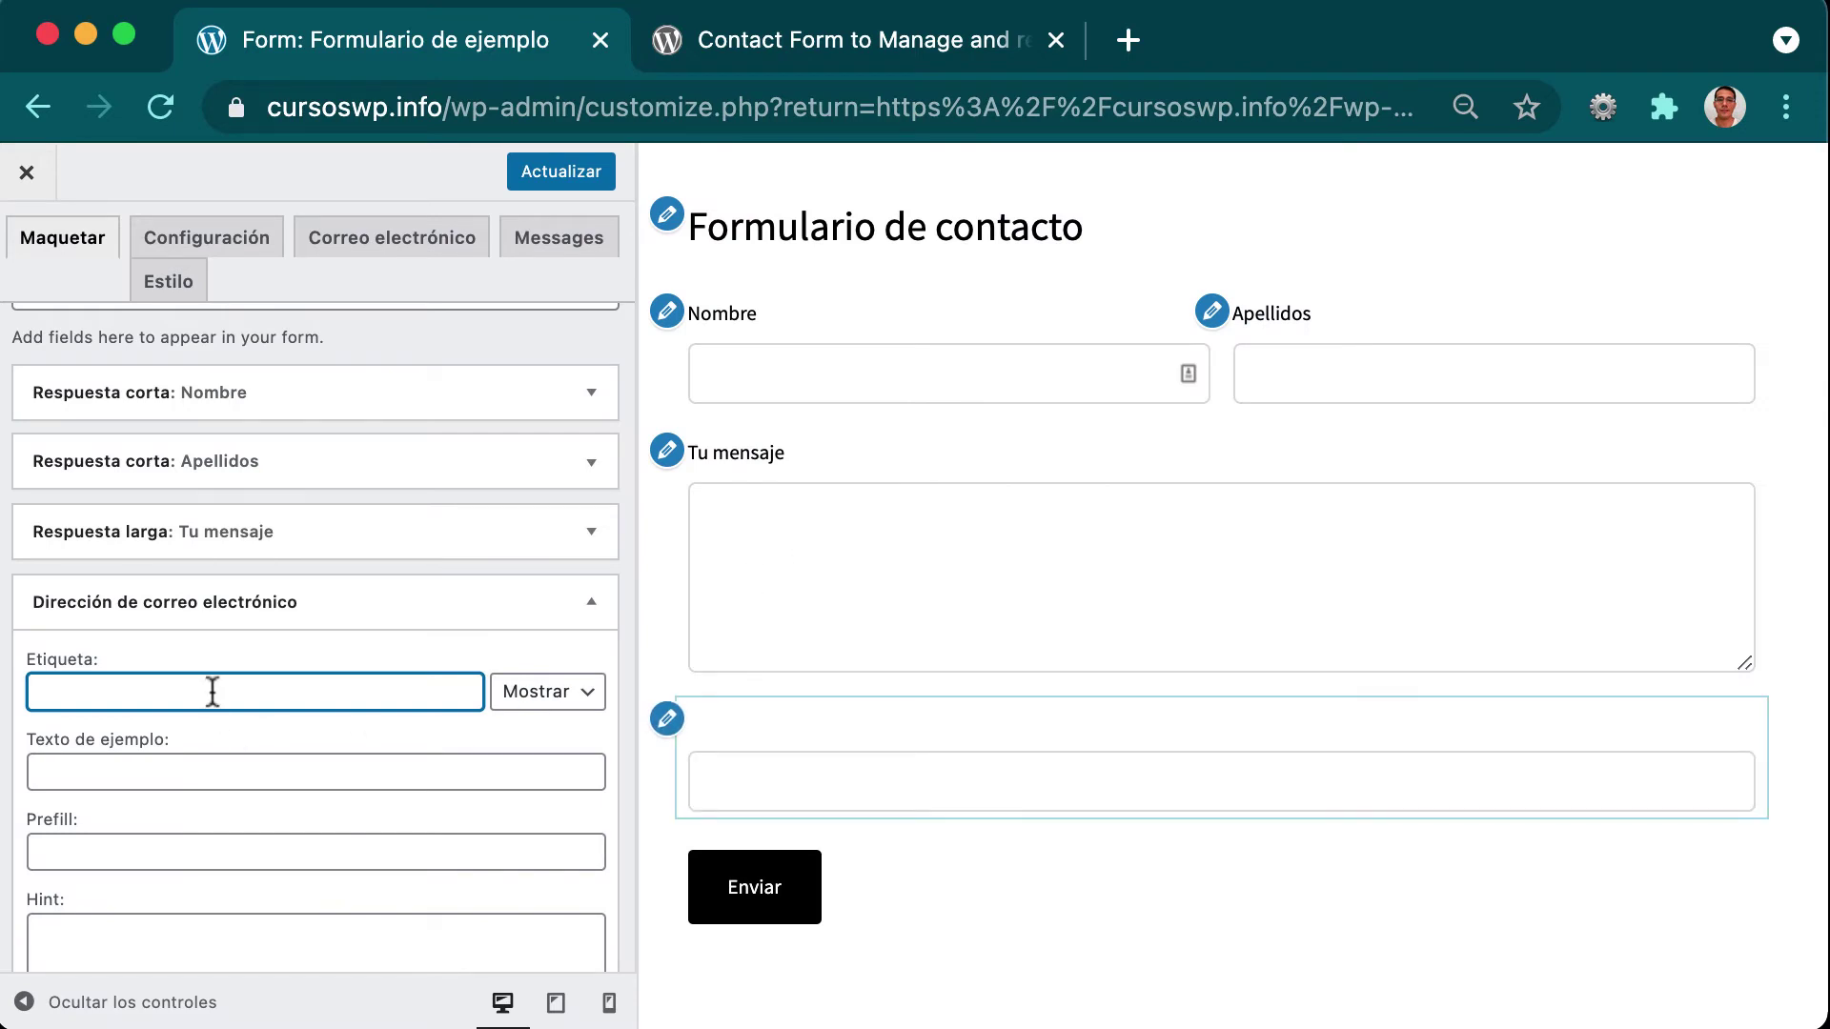
{"action": "type", "text": "Correo"}
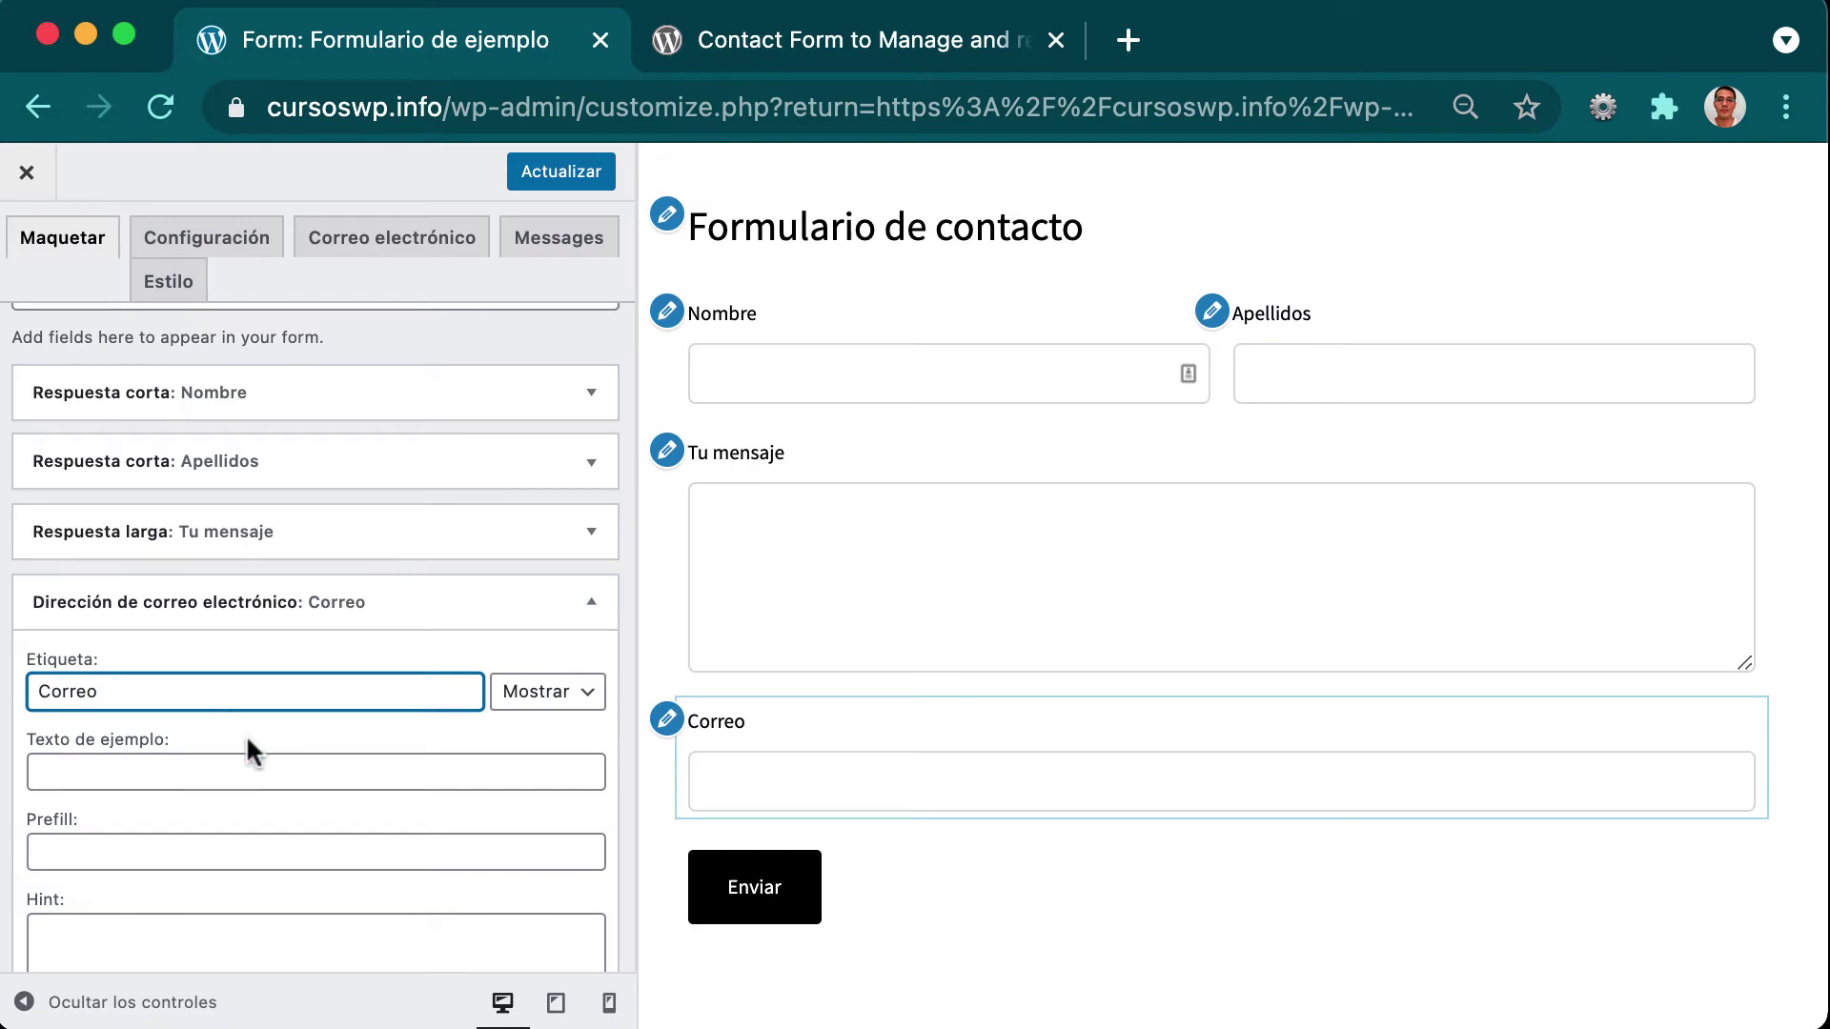
Set the Correo field's placeholder text to "Ingresa tu correo" and review its remaining settings.
{"action": "left_click", "coordinate": [188, 763]}
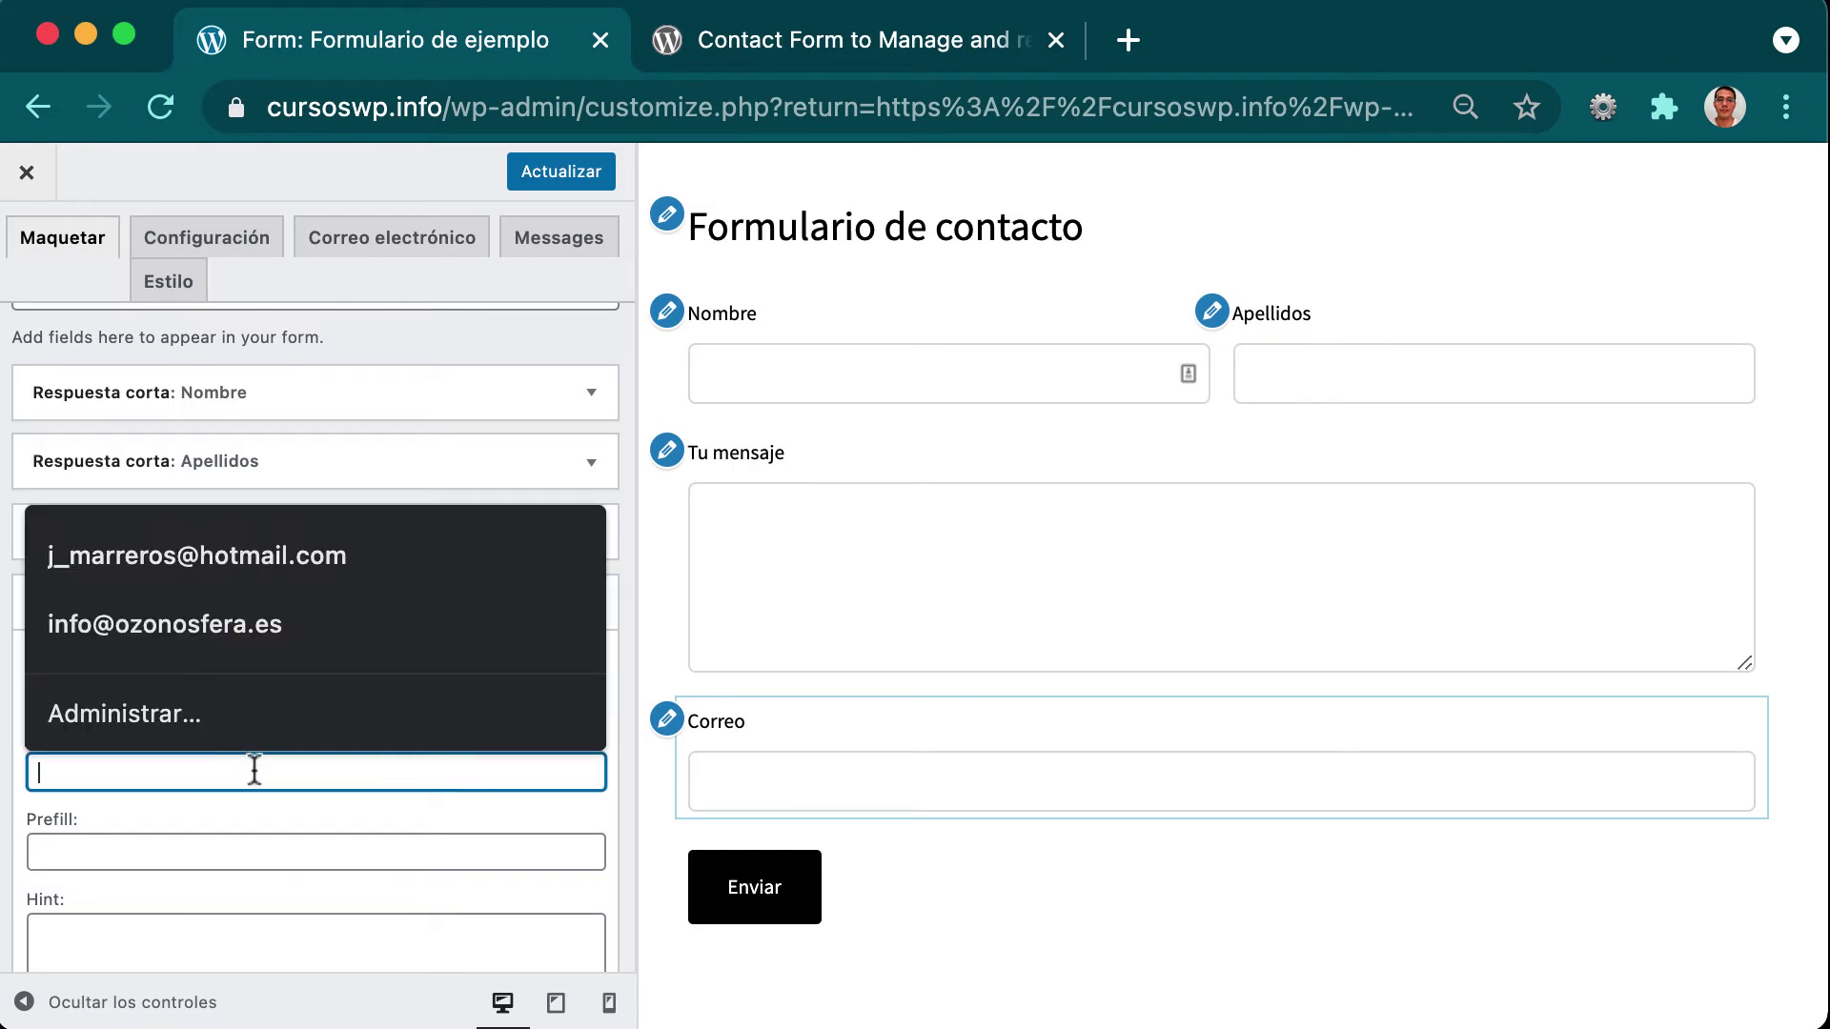
{"action": "key", "text": "Escape"}
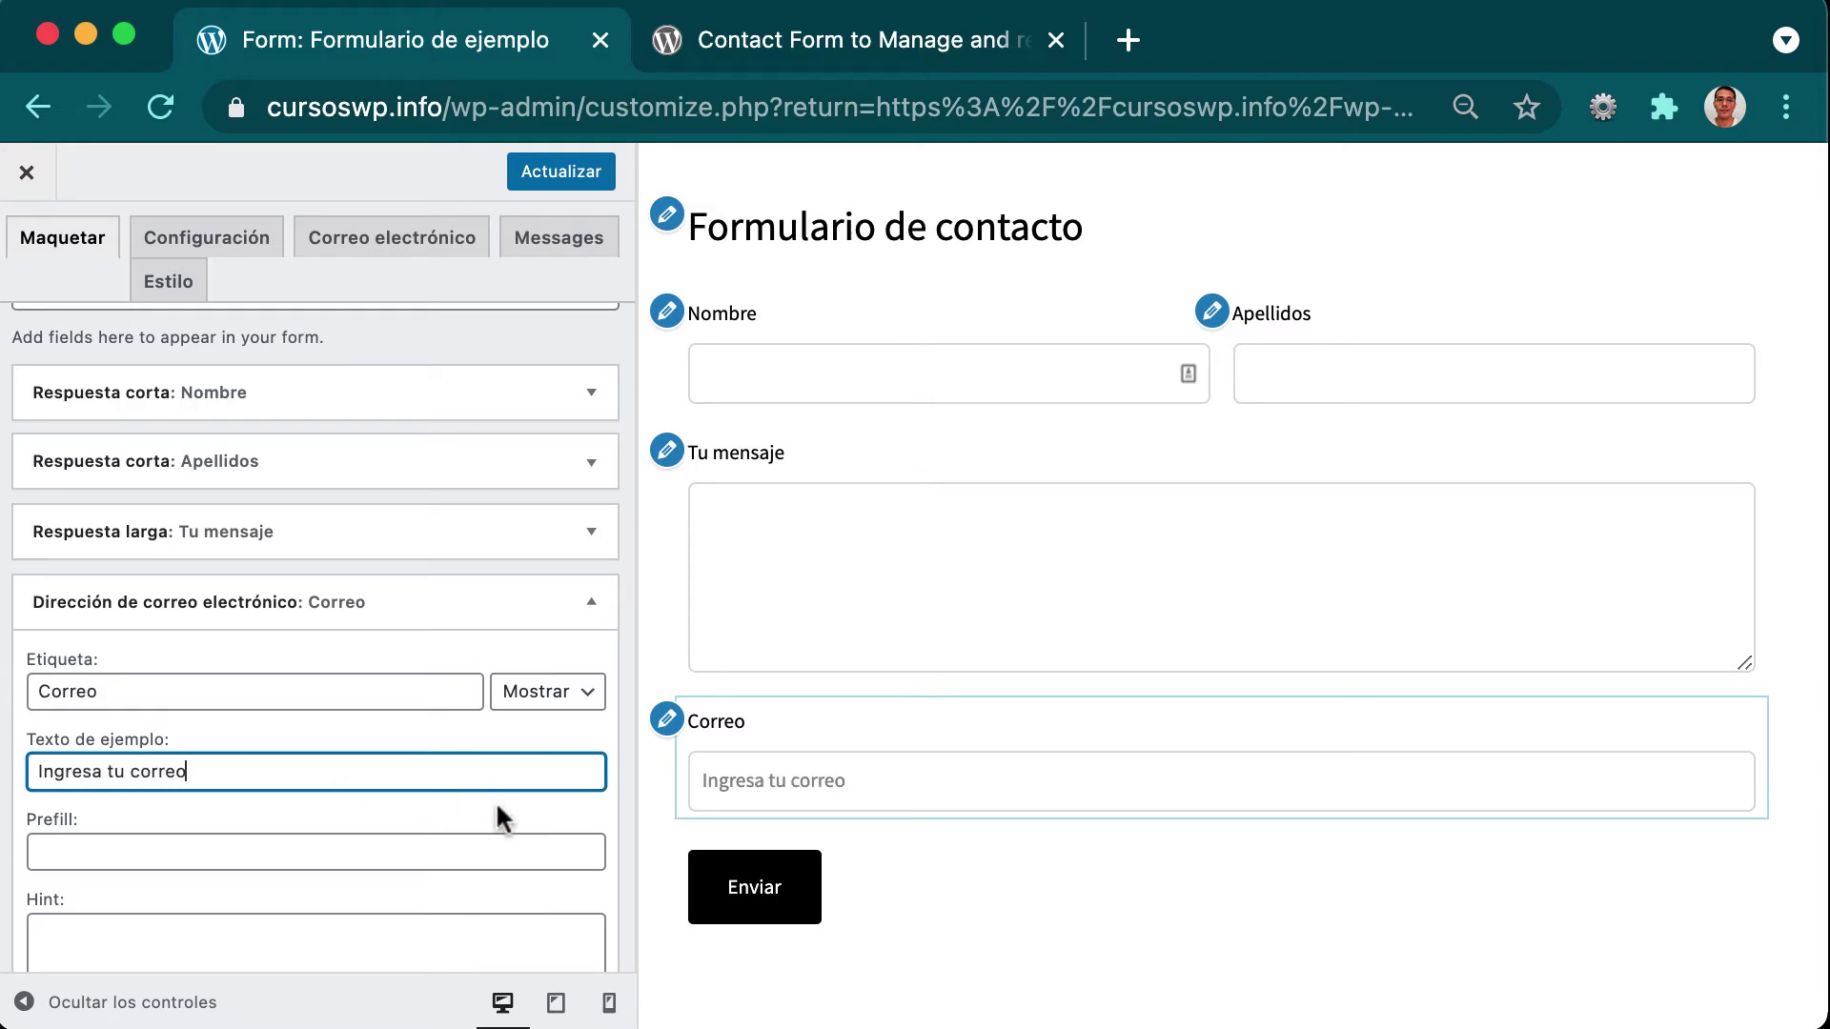
{"action": "scroll", "coordinate": [496, 800], "scroll_direction": "down", "scroll_amount": 5}
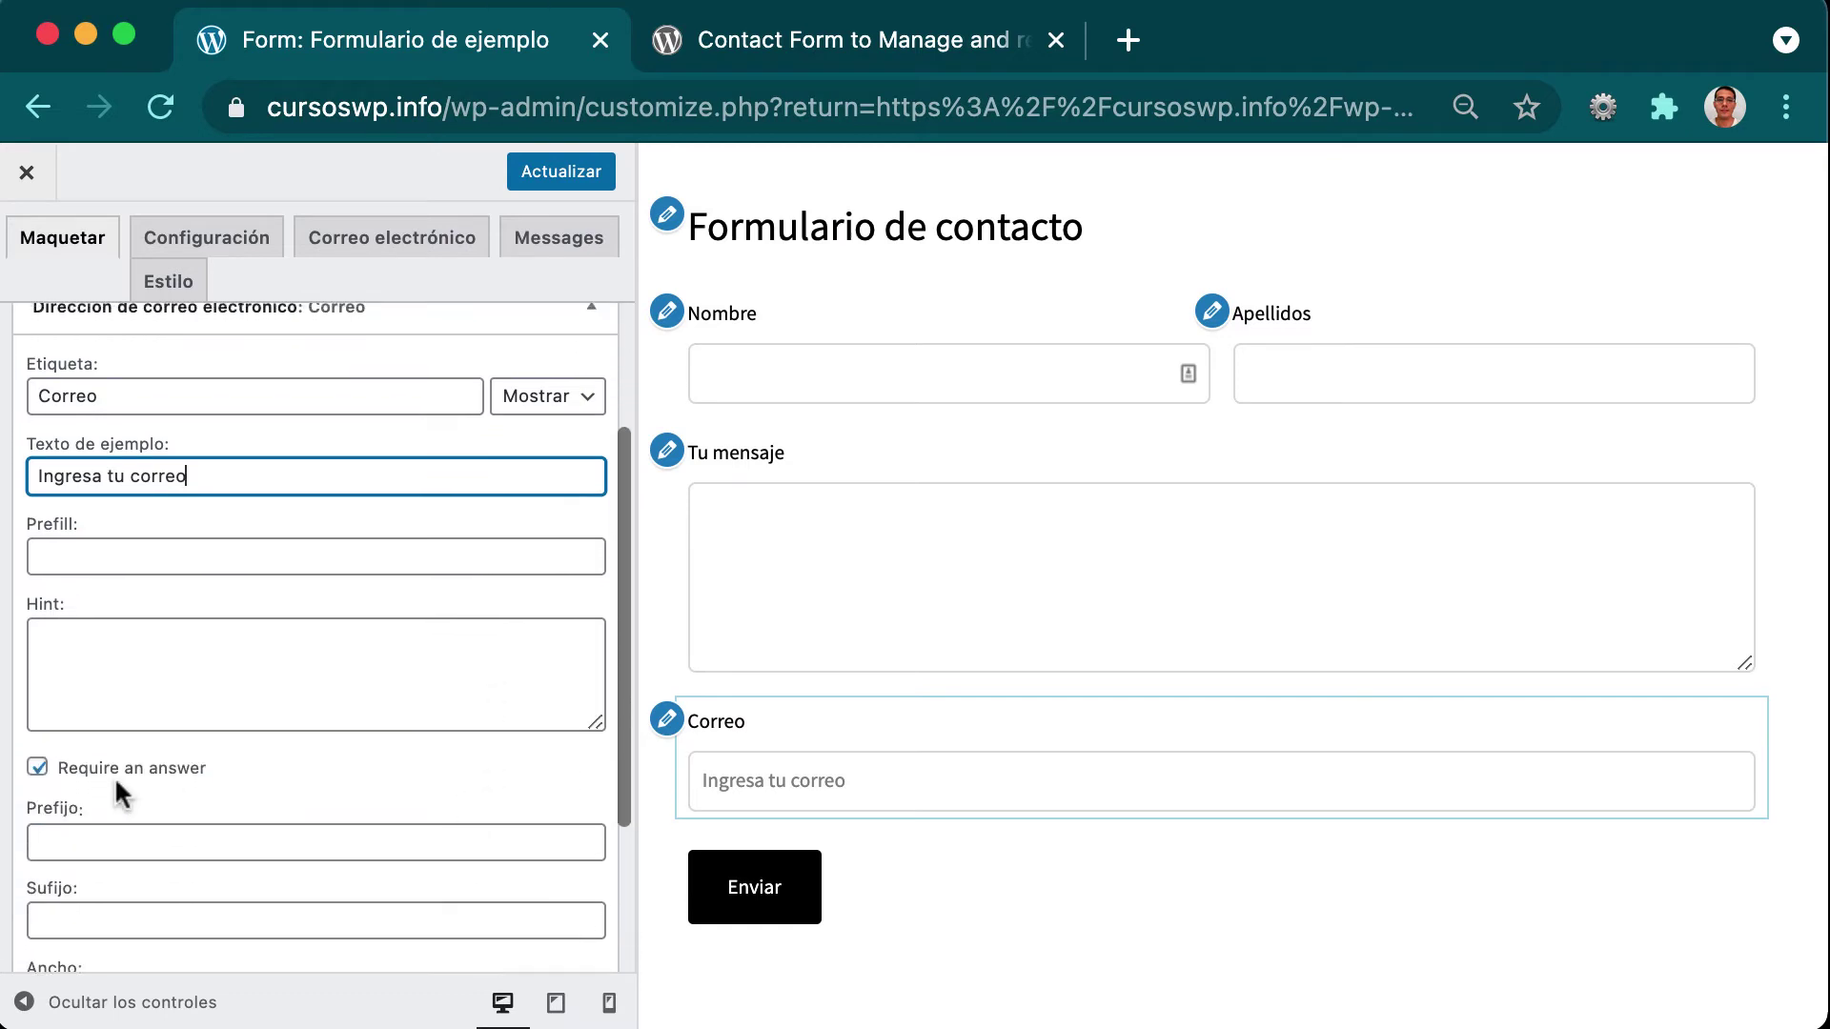
{"action": "scroll", "coordinate": [254, 778], "scroll_direction": "down", "scroll_amount": 4}
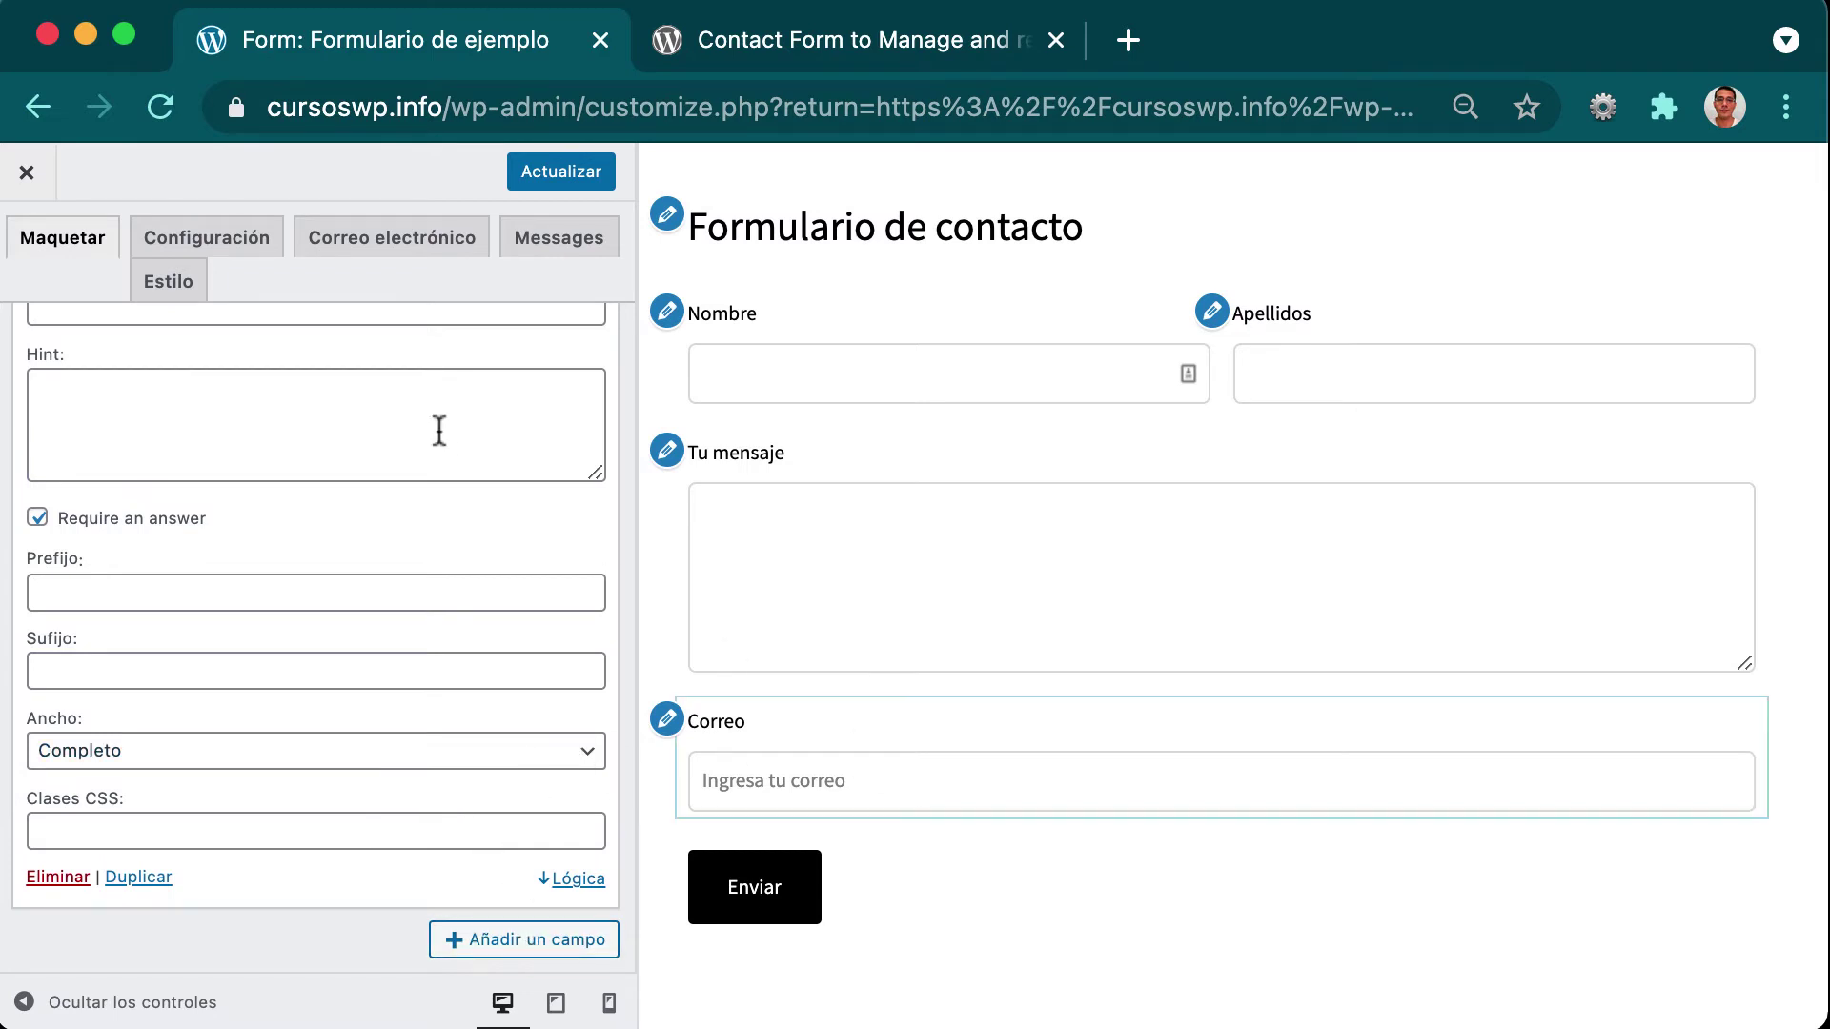
{"action": "scroll", "coordinate": [367, 378], "scroll_direction": "up", "scroll_amount": 3}
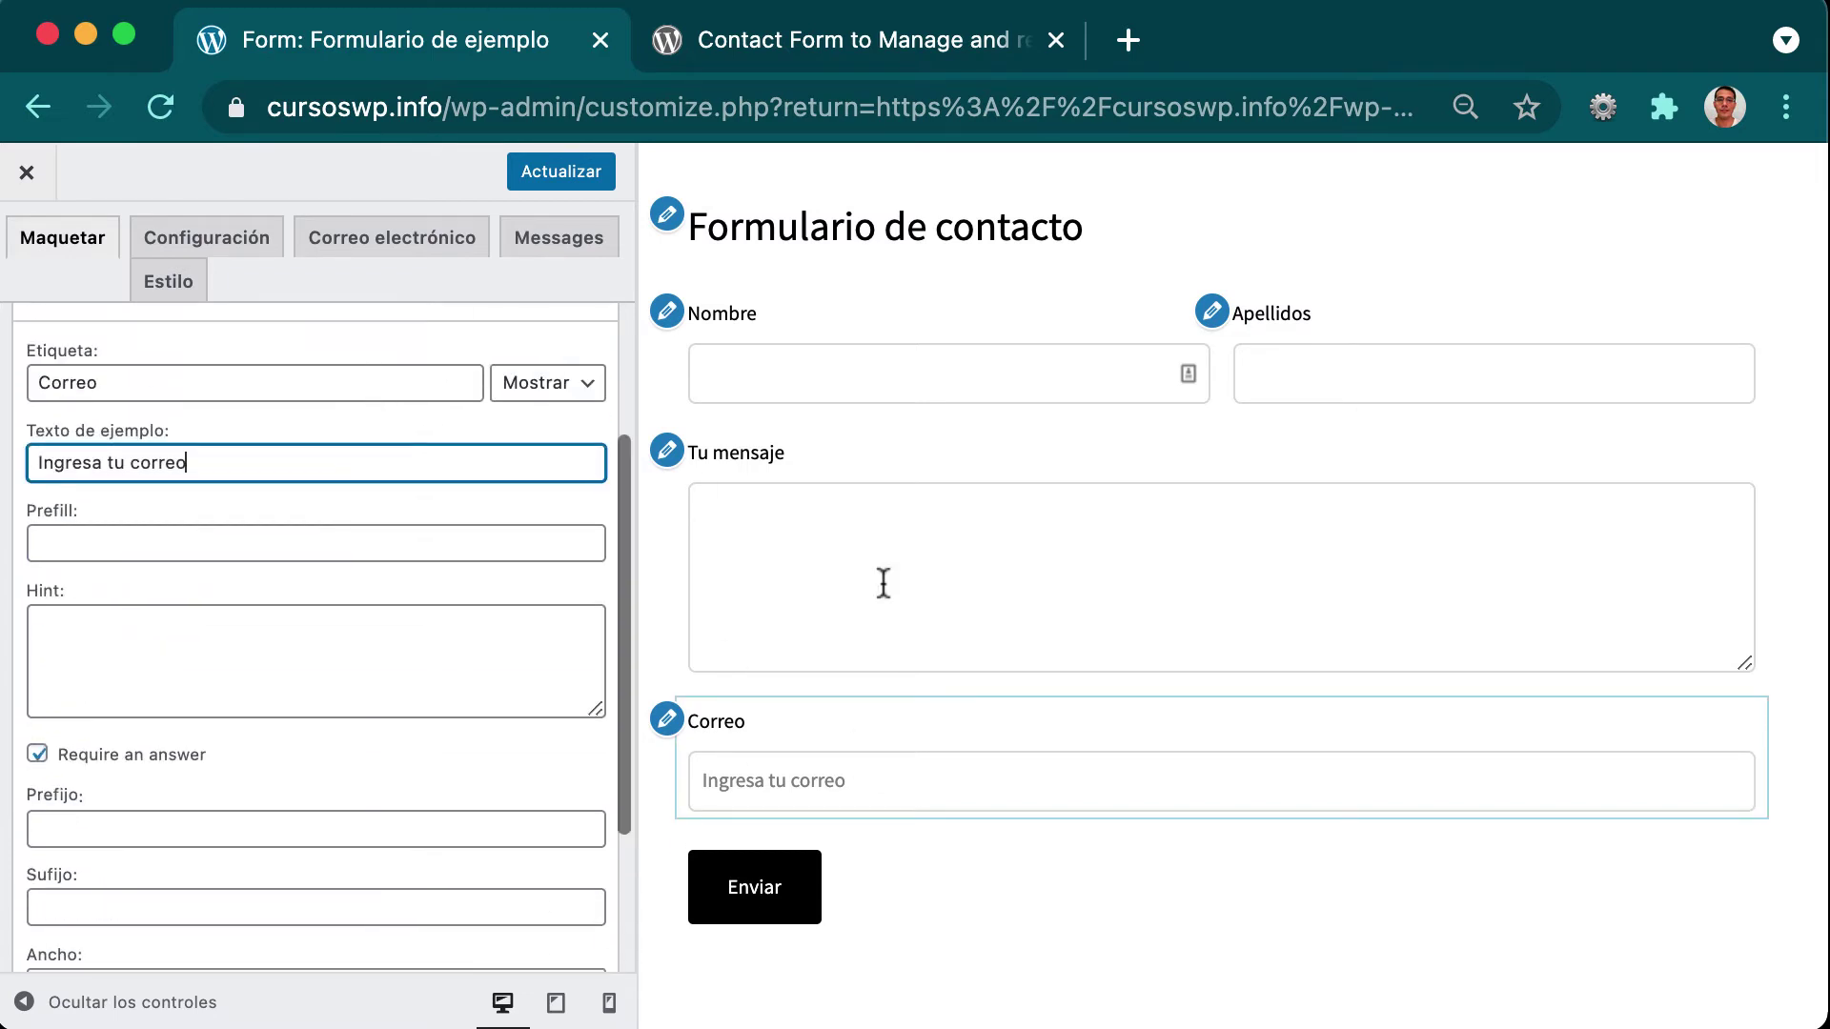
{"action": "scroll", "coordinate": [400, 417], "scroll_direction": "up", "scroll_amount": 3}
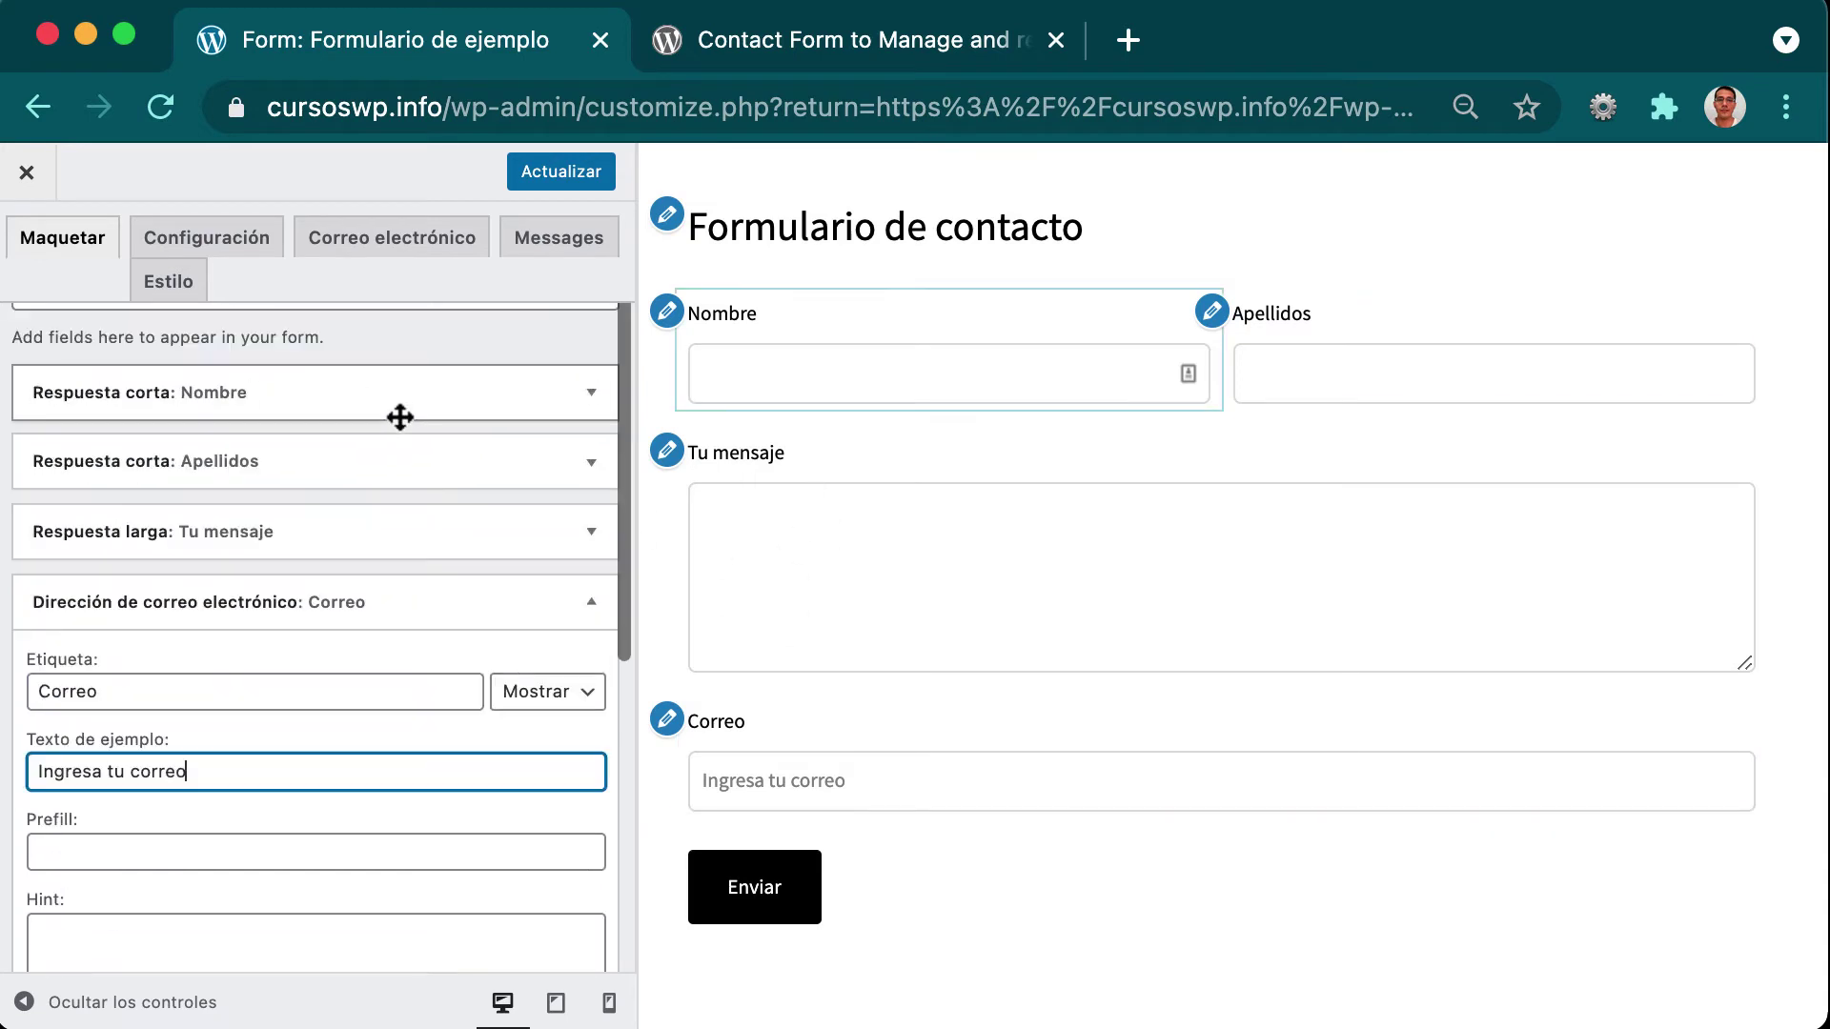
Collapse the Correo field's settings and move the field between Apellidos and Tu mensaje.
{"action": "left_click", "coordinate": [592, 602]}
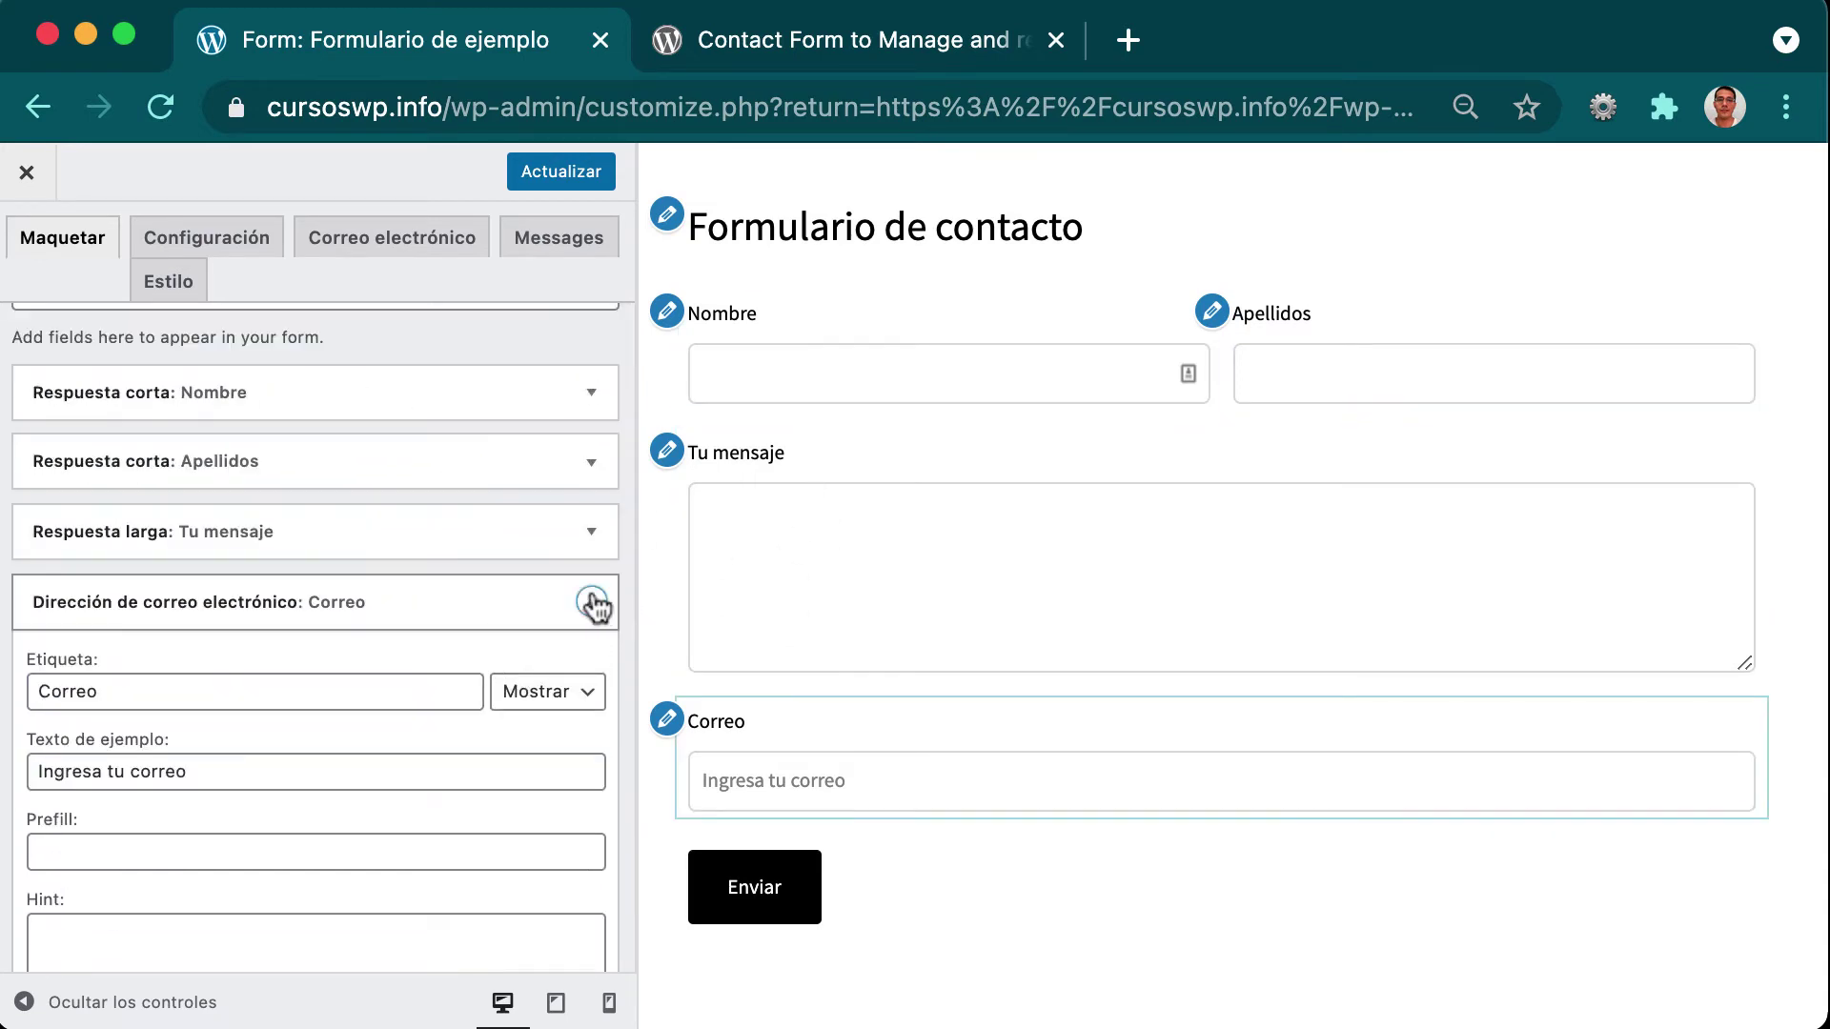
{"action": "left_click_drag", "start_coordinate": [385, 601], "coordinate": [385, 441]}
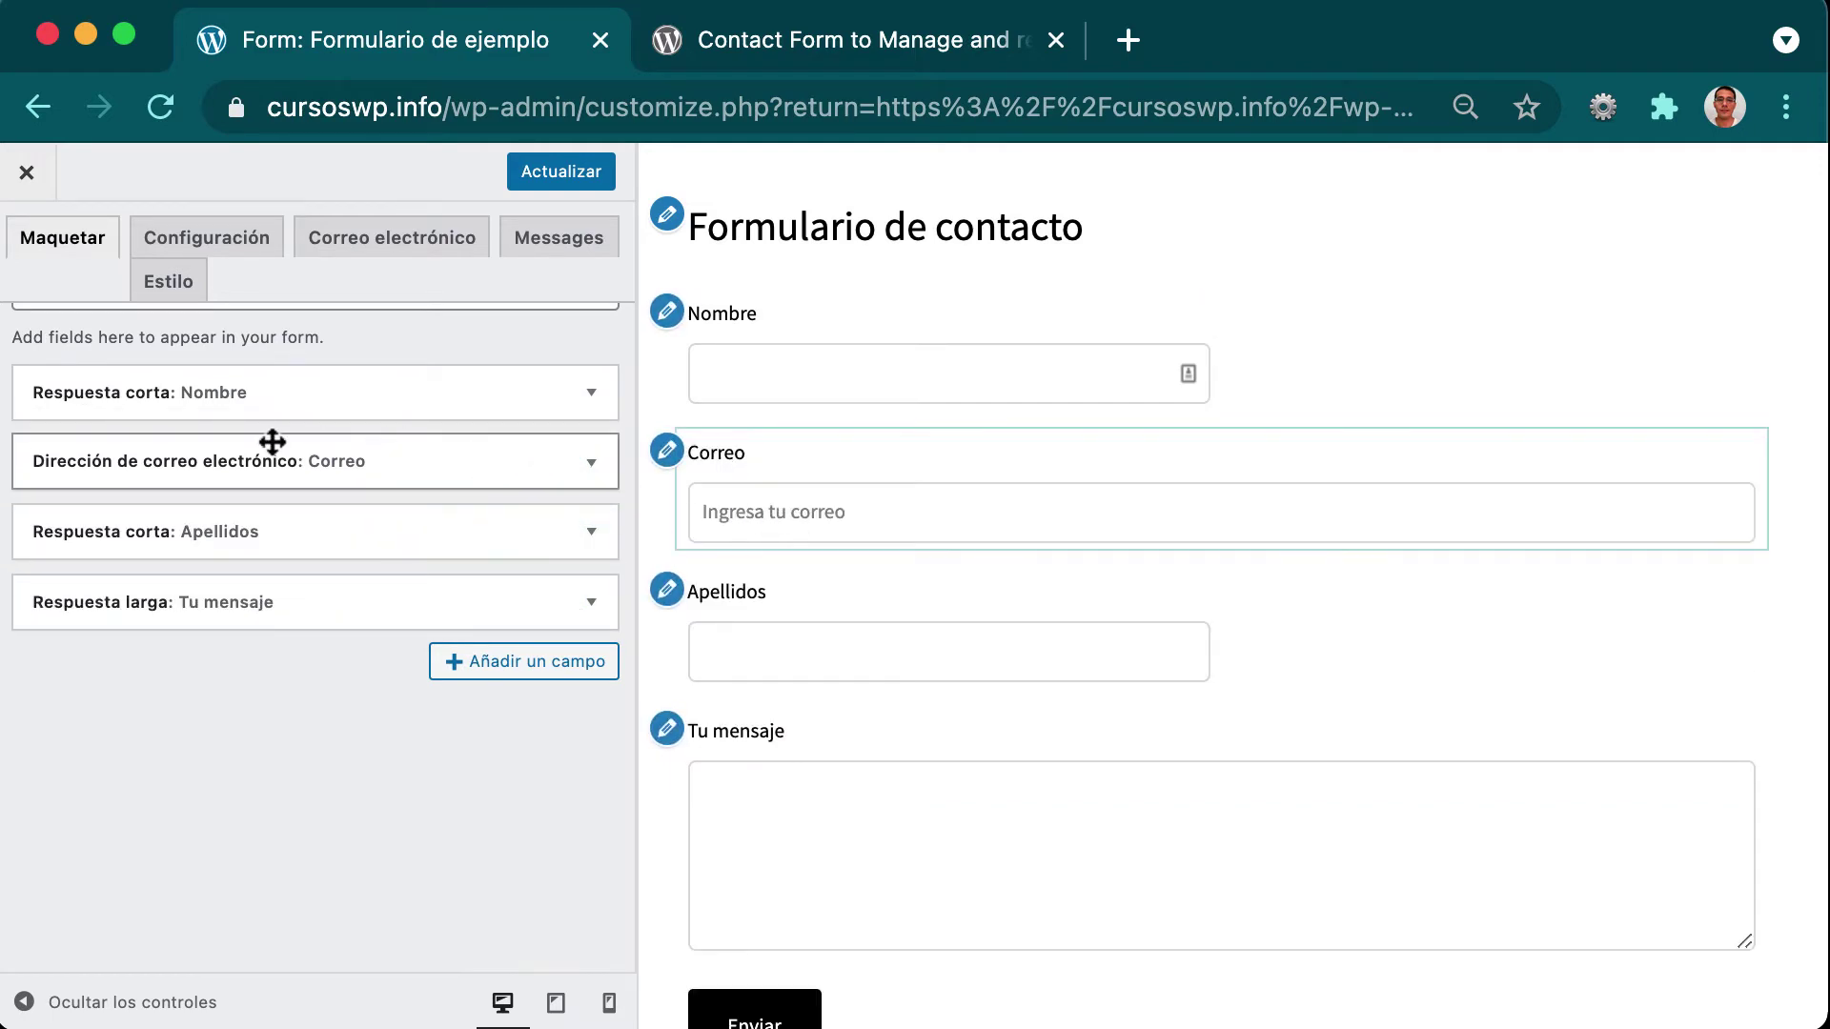
{"action": "left_click_drag", "start_coordinate": [276, 461], "coordinate": [273, 531]}
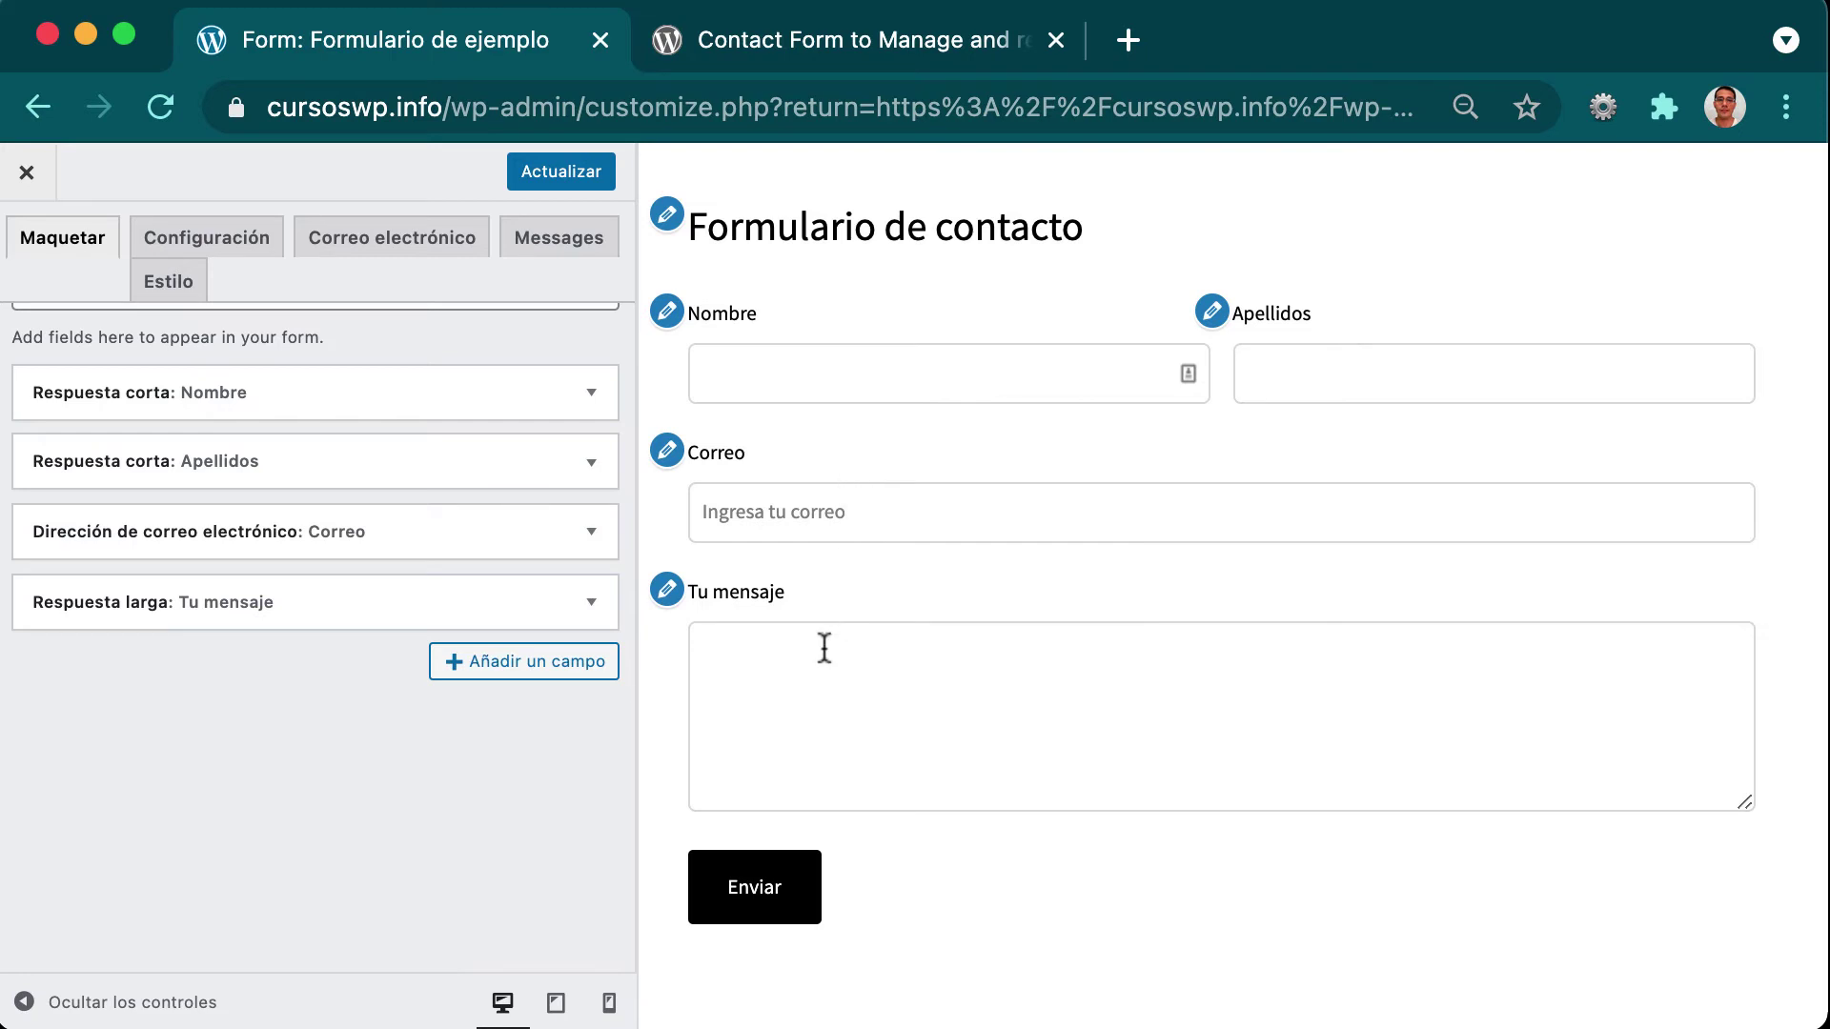
Add a short answer field to the form and label it "Asunto".
{"action": "left_click", "coordinate": [514, 661]}
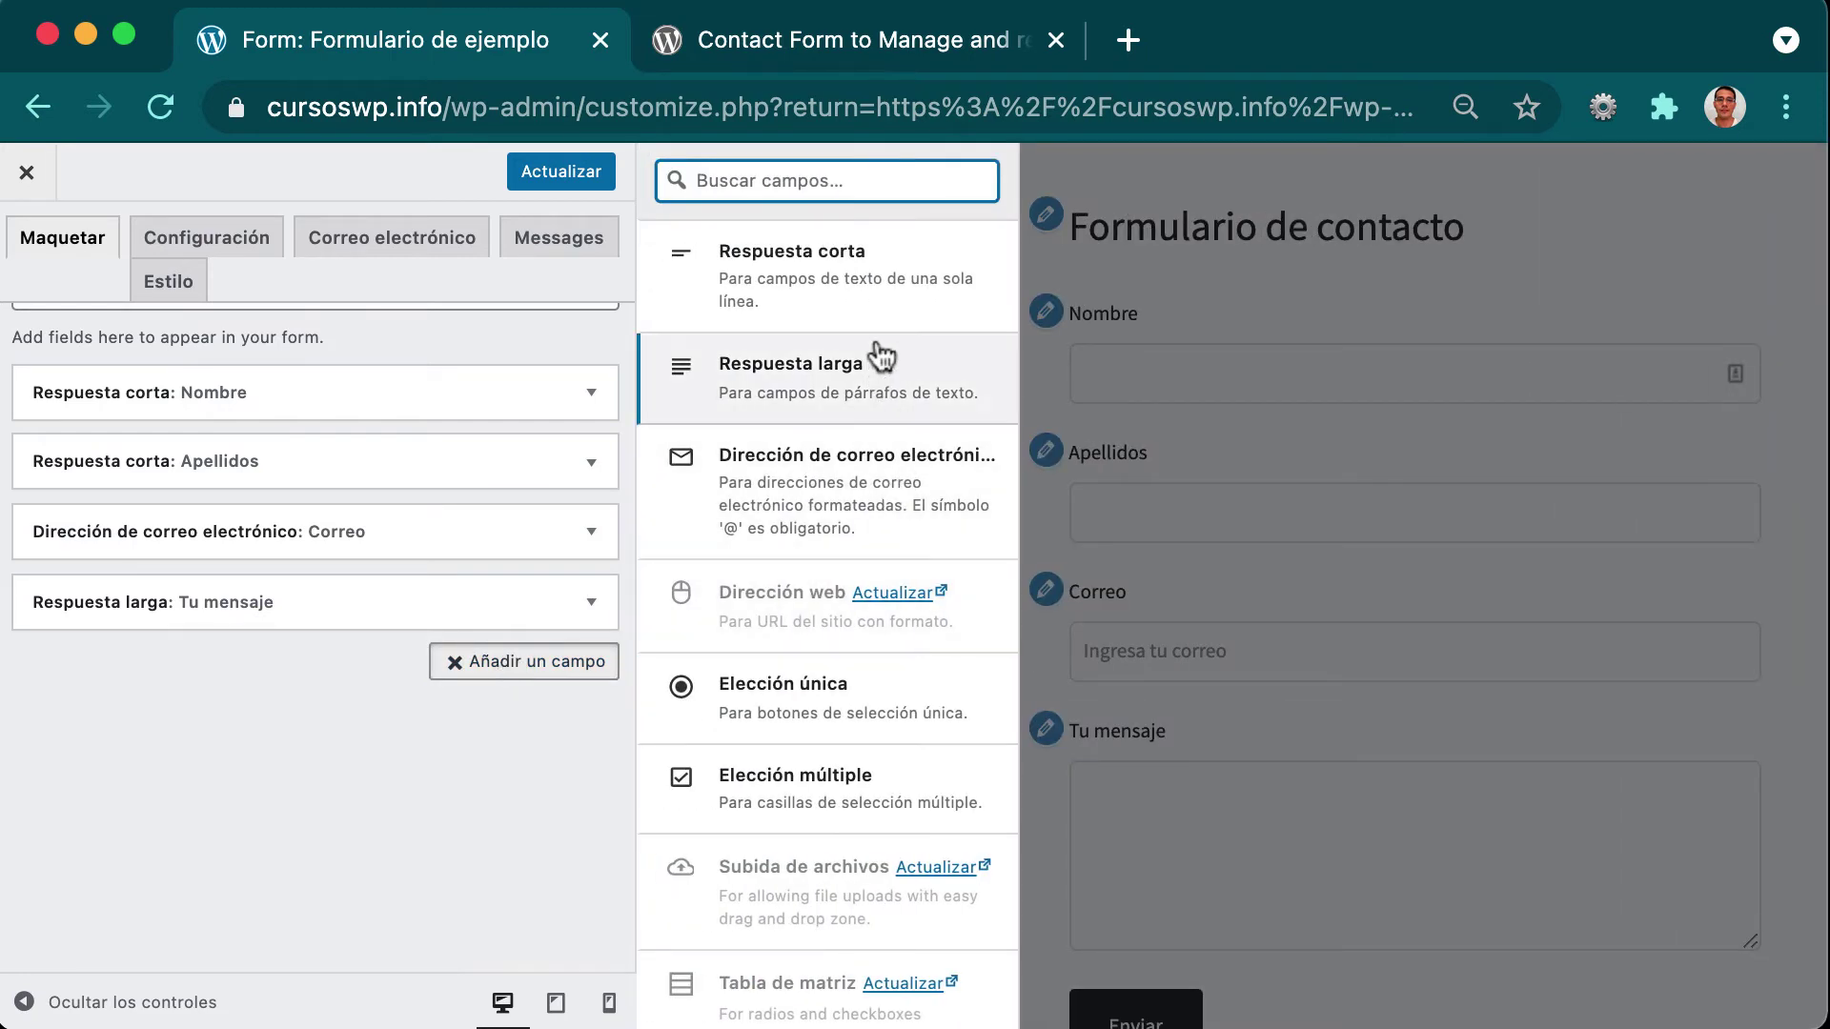
{"action": "left_click", "coordinate": [844, 305]}
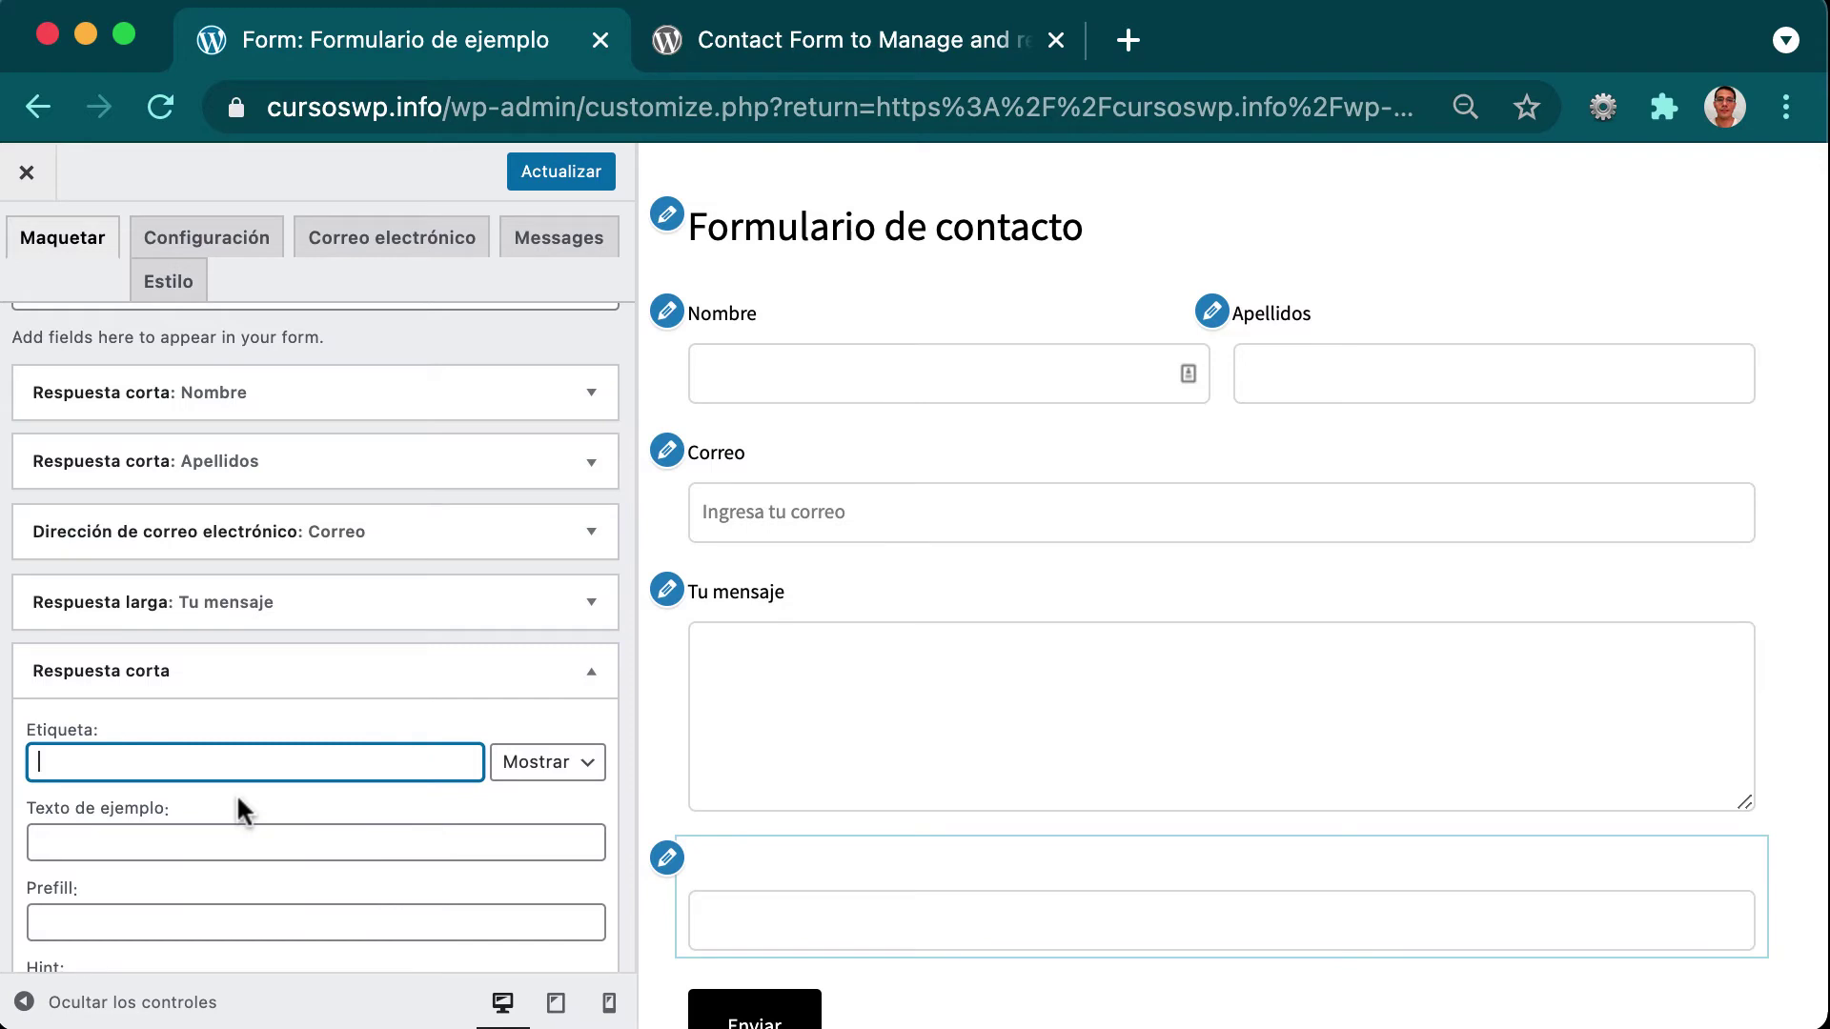
{"action": "type", "text": "Asun"}
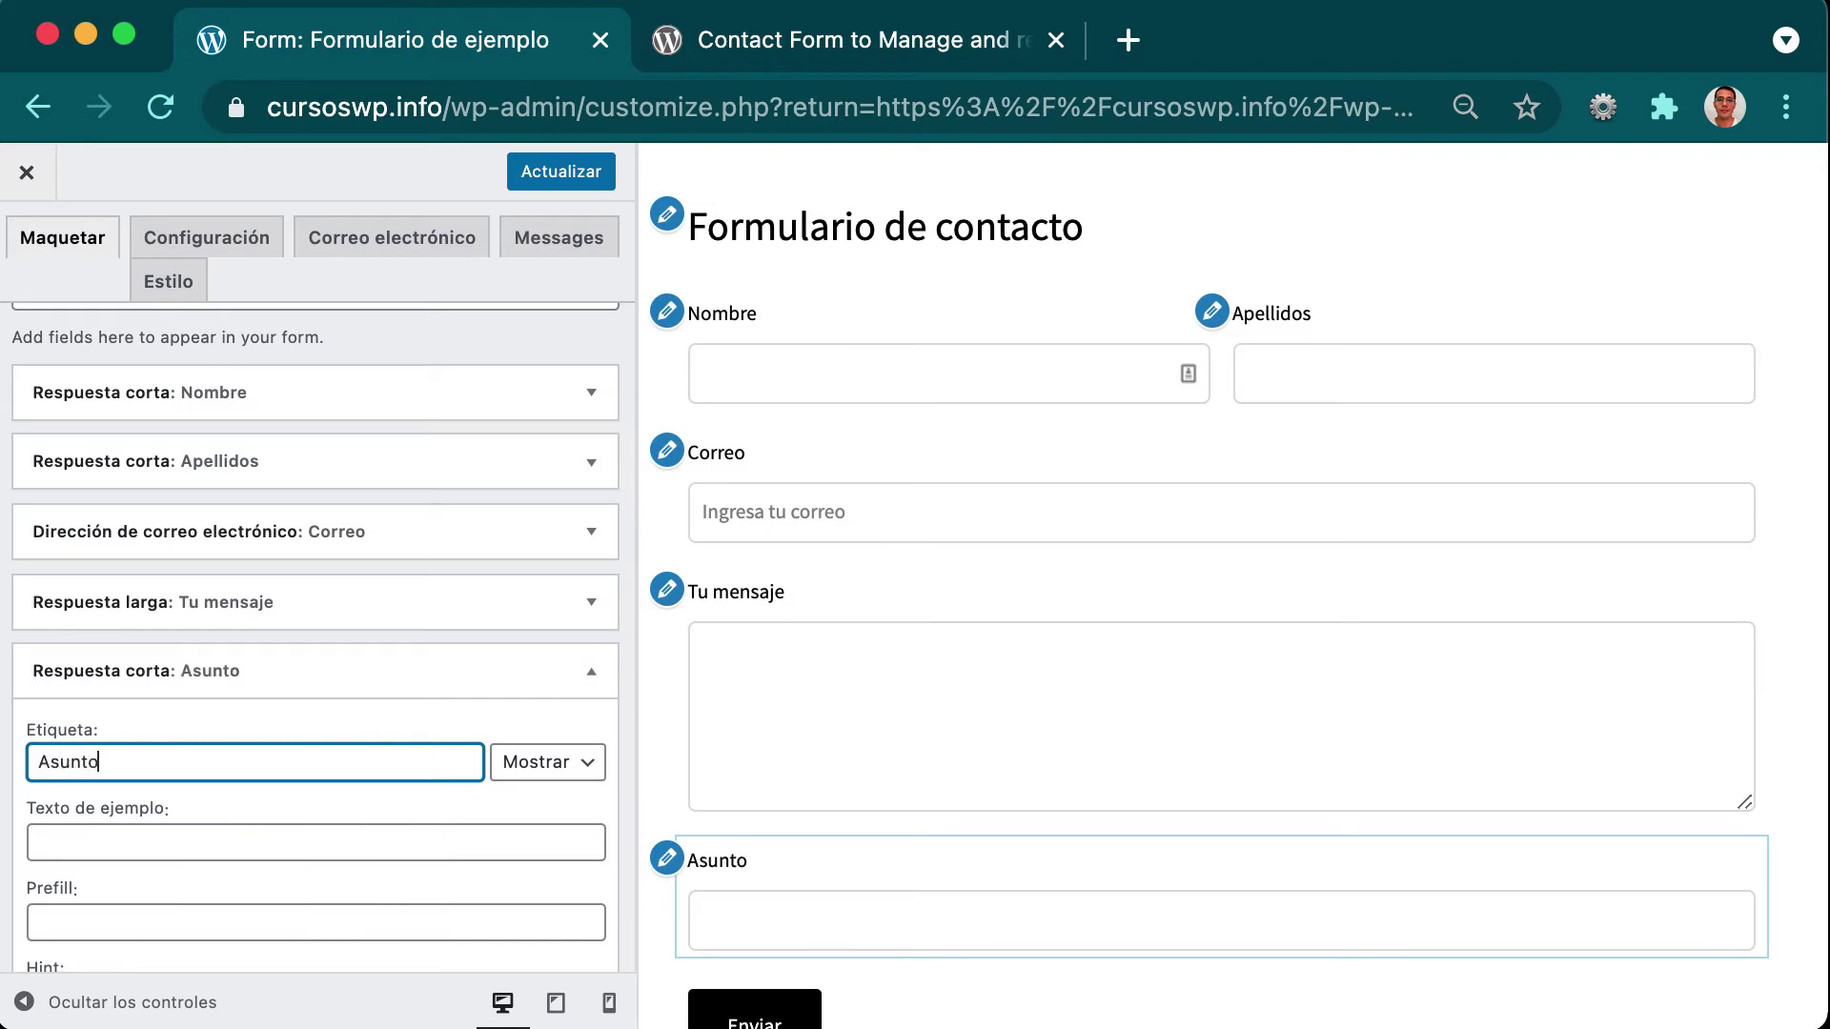
{"action": "type", "text": "to"}
Make the Asunto field optional by turning off its required answer setting.
{"action": "scroll", "coordinate": [178, 882], "scroll_direction": "down", "scroll_amount": 5}
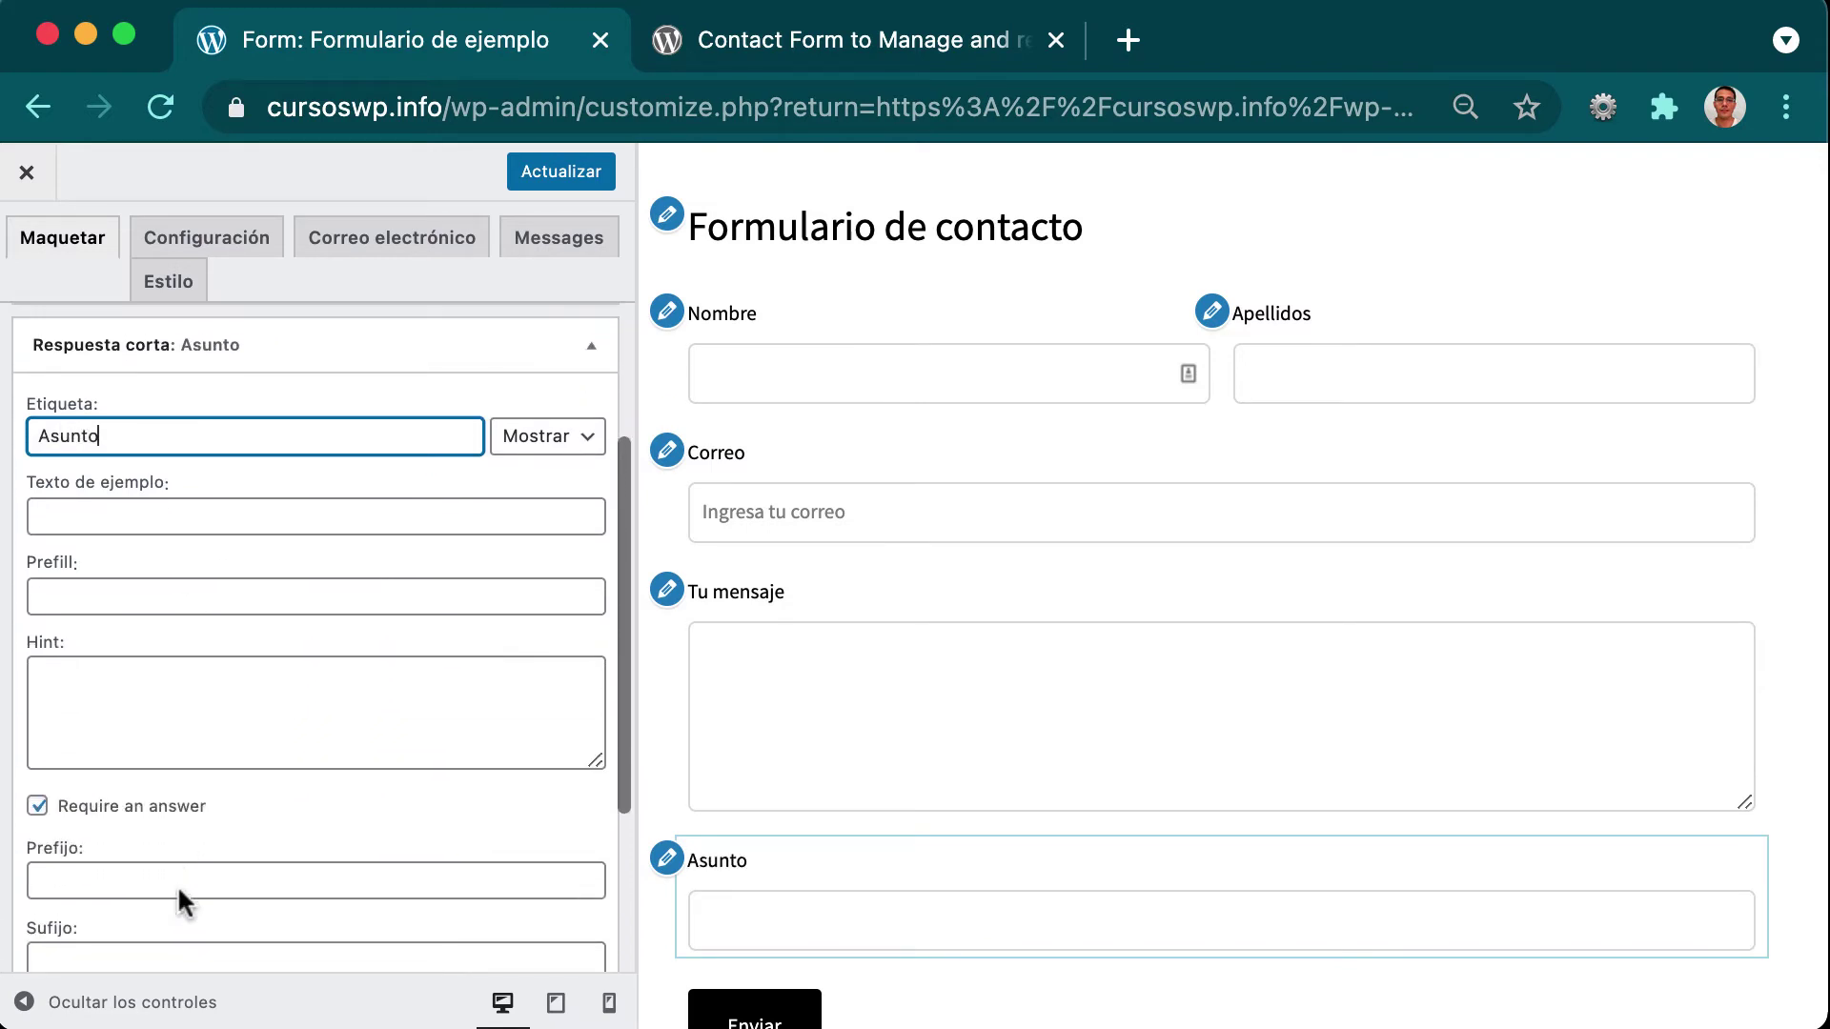
{"action": "left_click", "coordinate": [133, 808]}
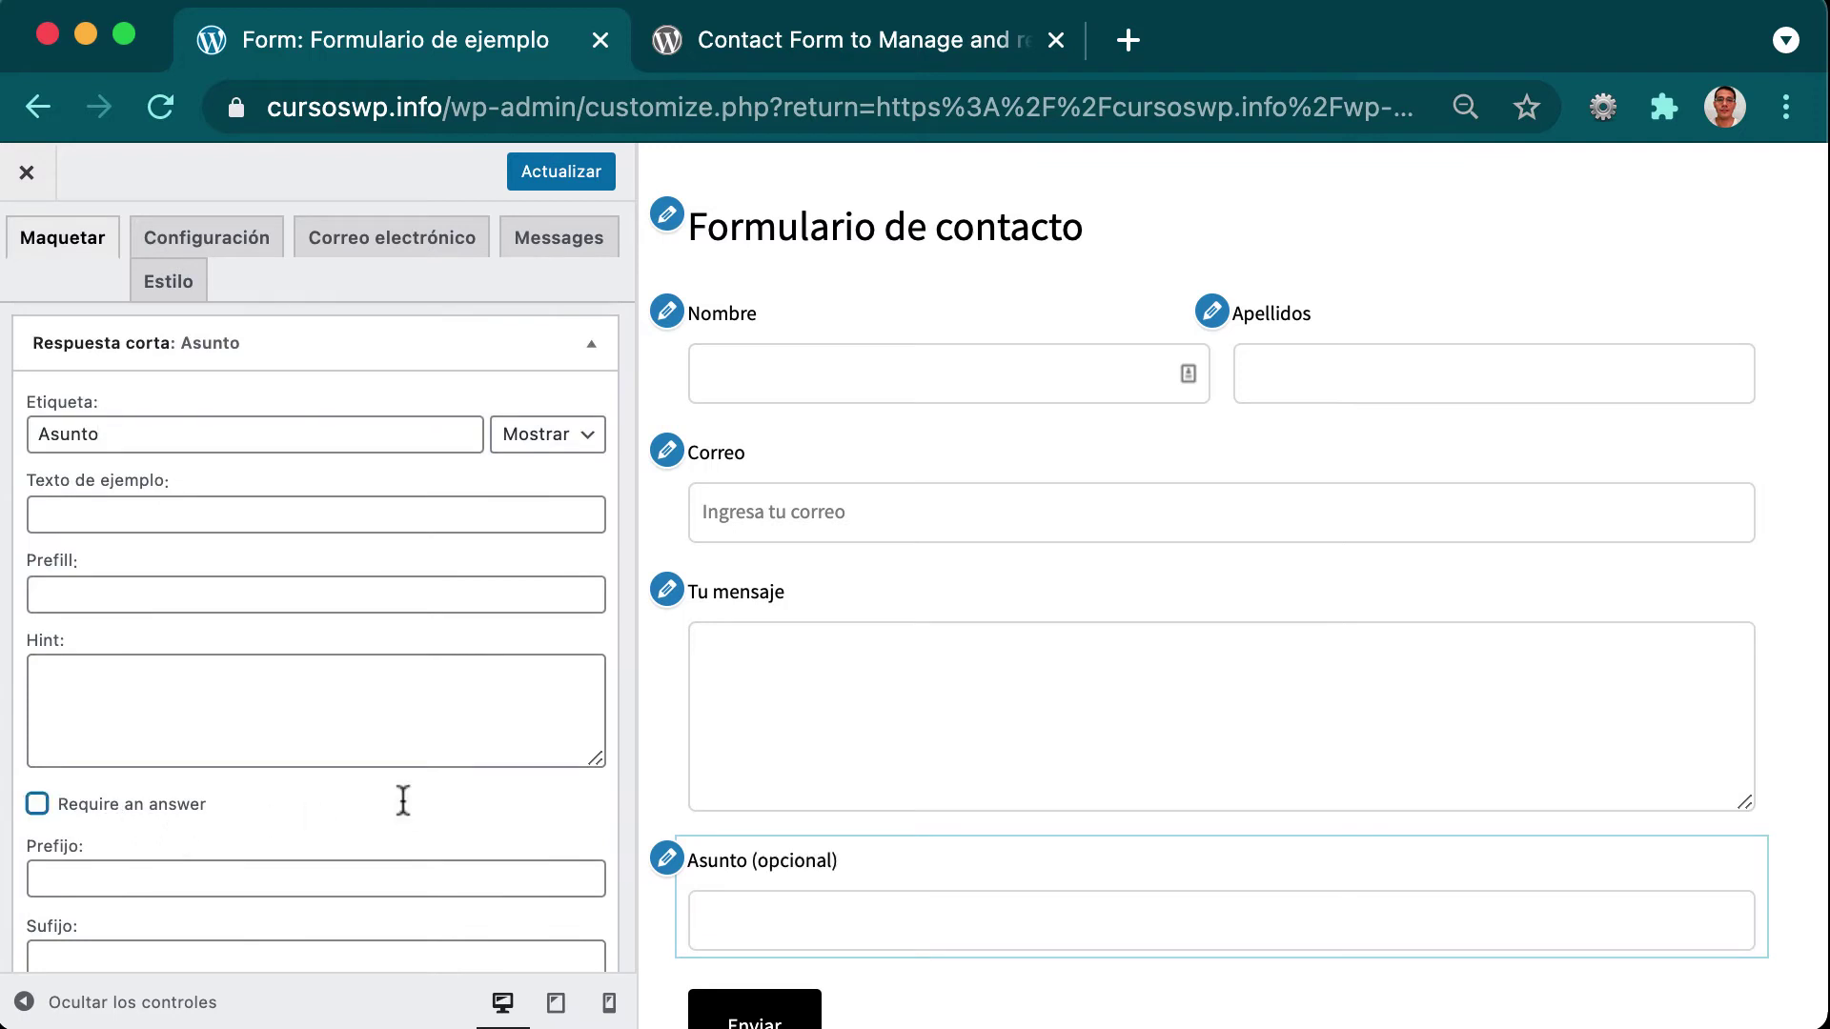
{"action": "scroll", "coordinate": [403, 805], "scroll_direction": "down", "scroll_amount": 3}
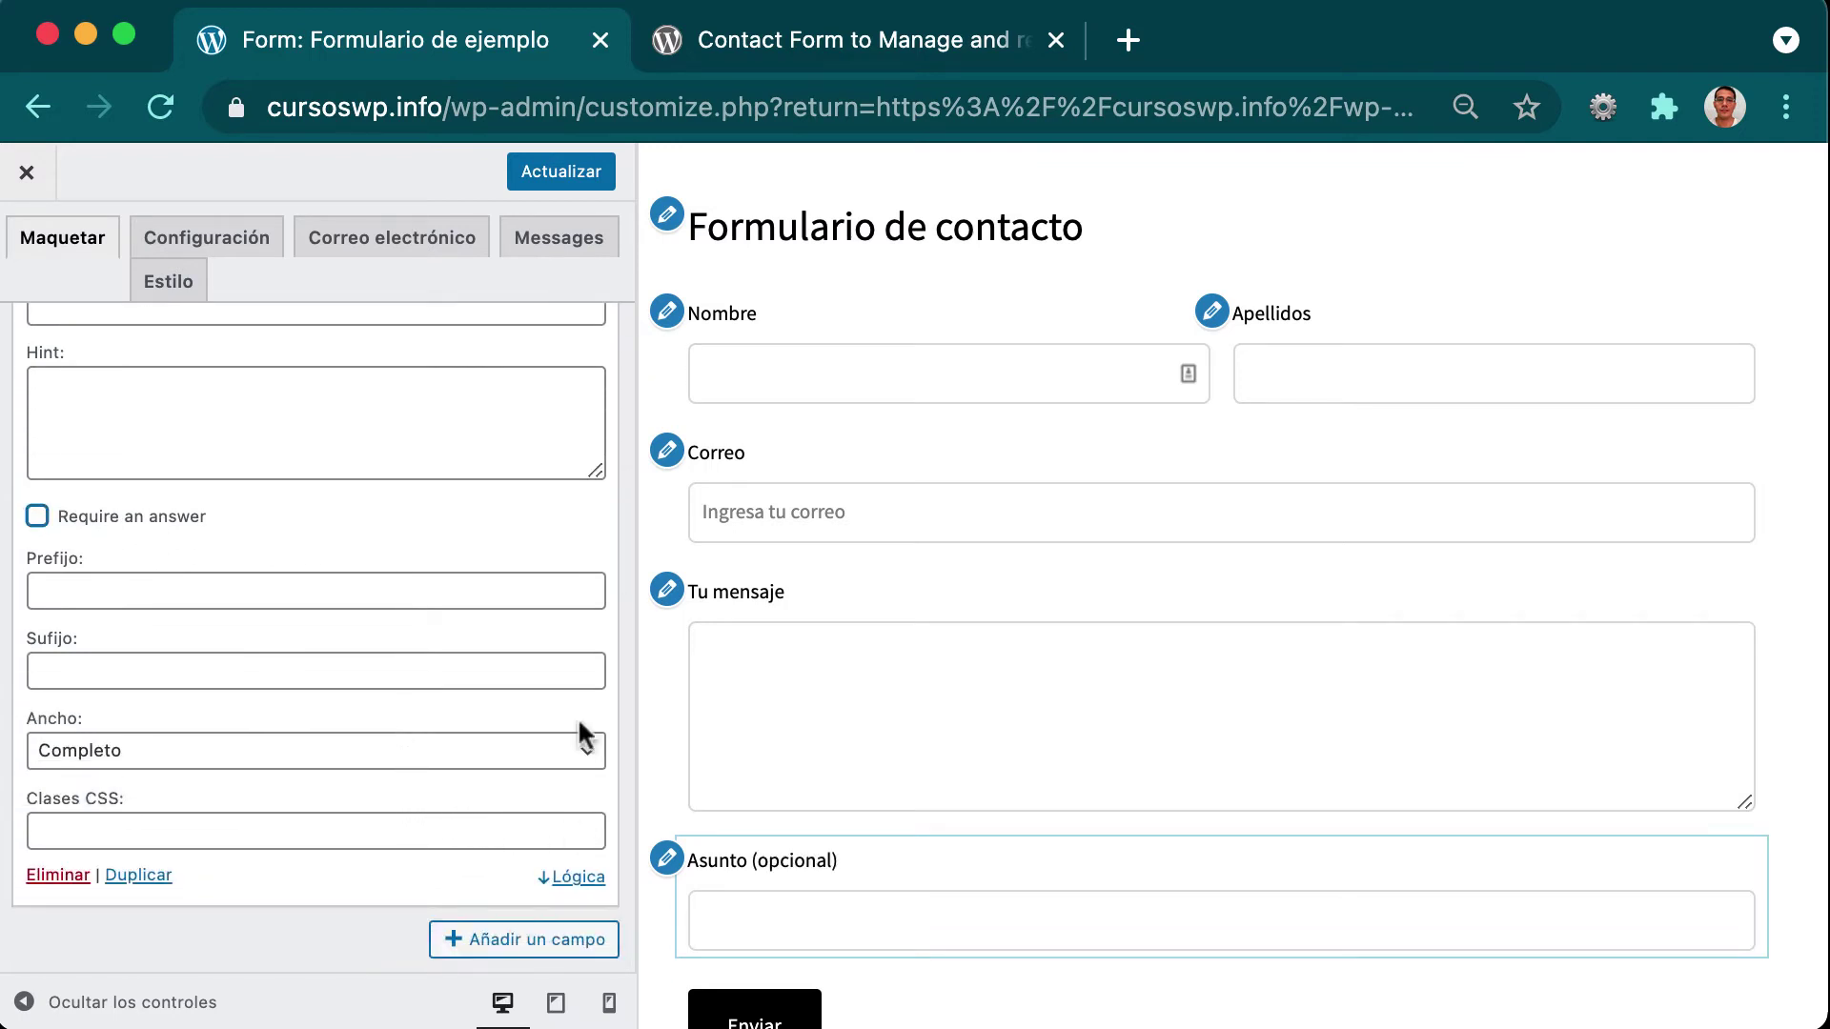
{"action": "scroll", "coordinate": [470, 437], "scroll_direction": "up", "scroll_amount": 7}
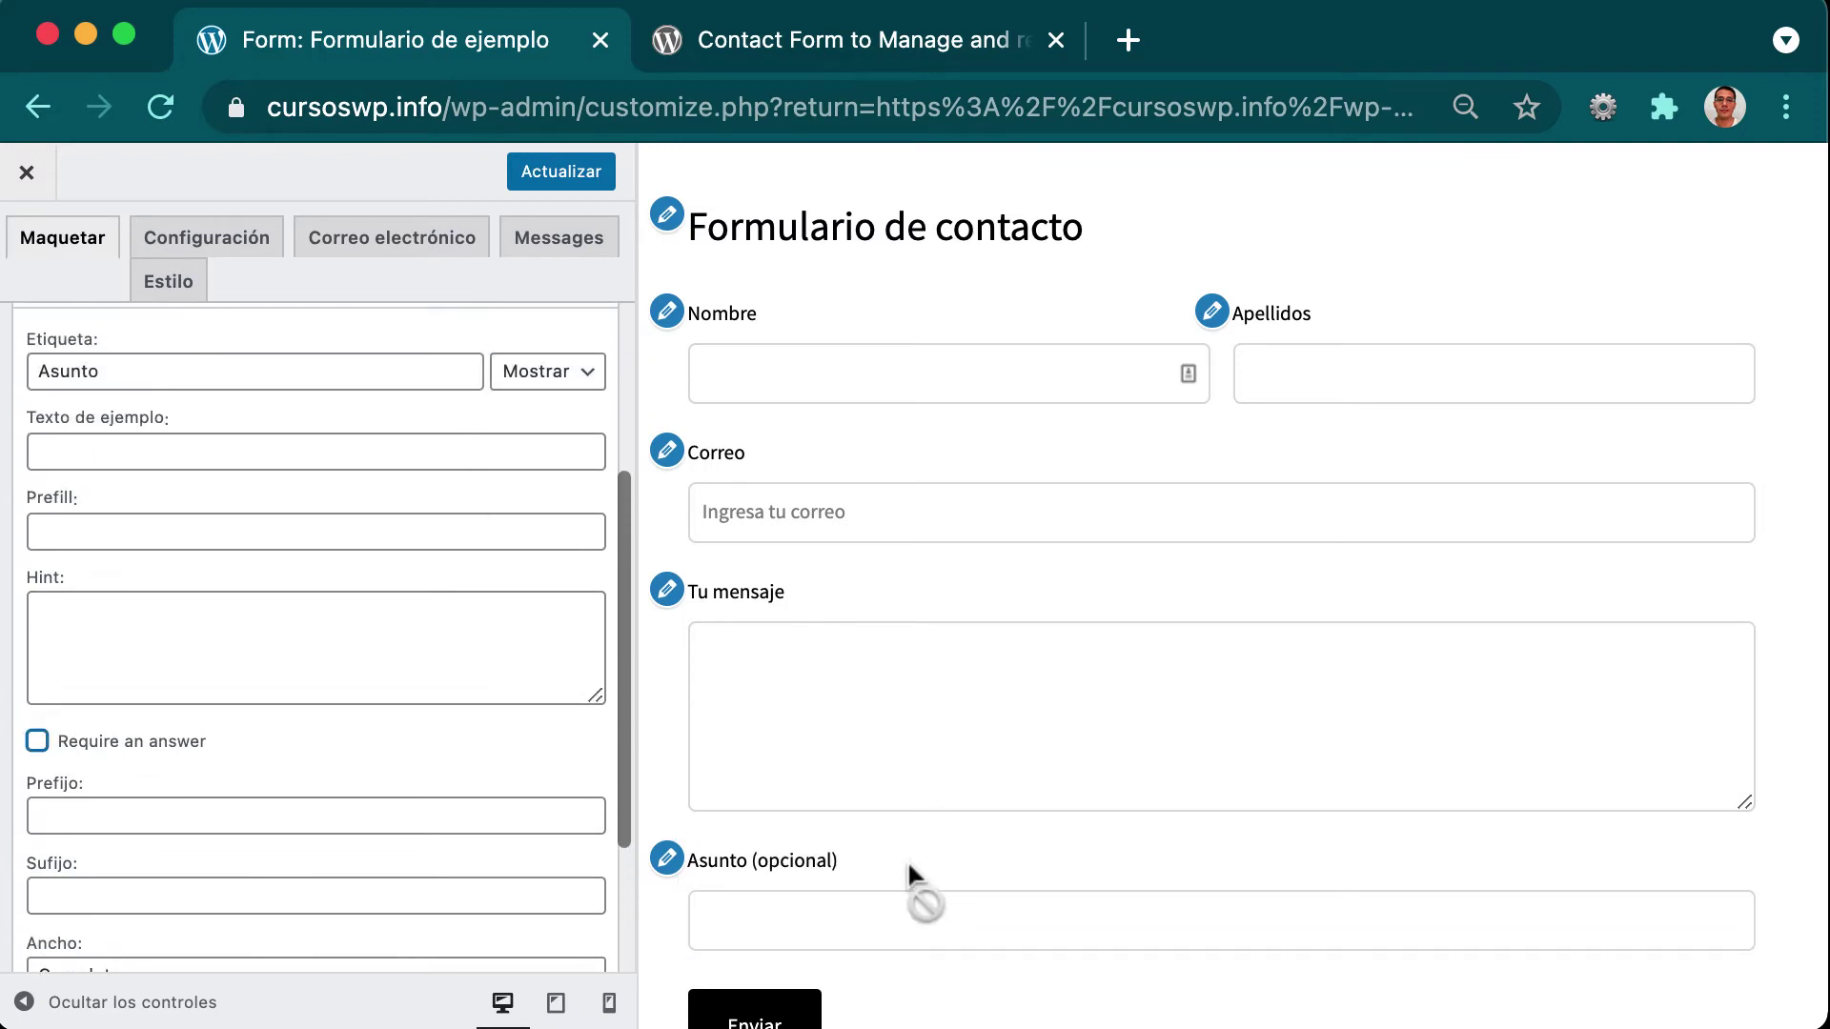
{"action": "scroll", "coordinate": [440, 615], "scroll_direction": "up", "scroll_amount": 2}
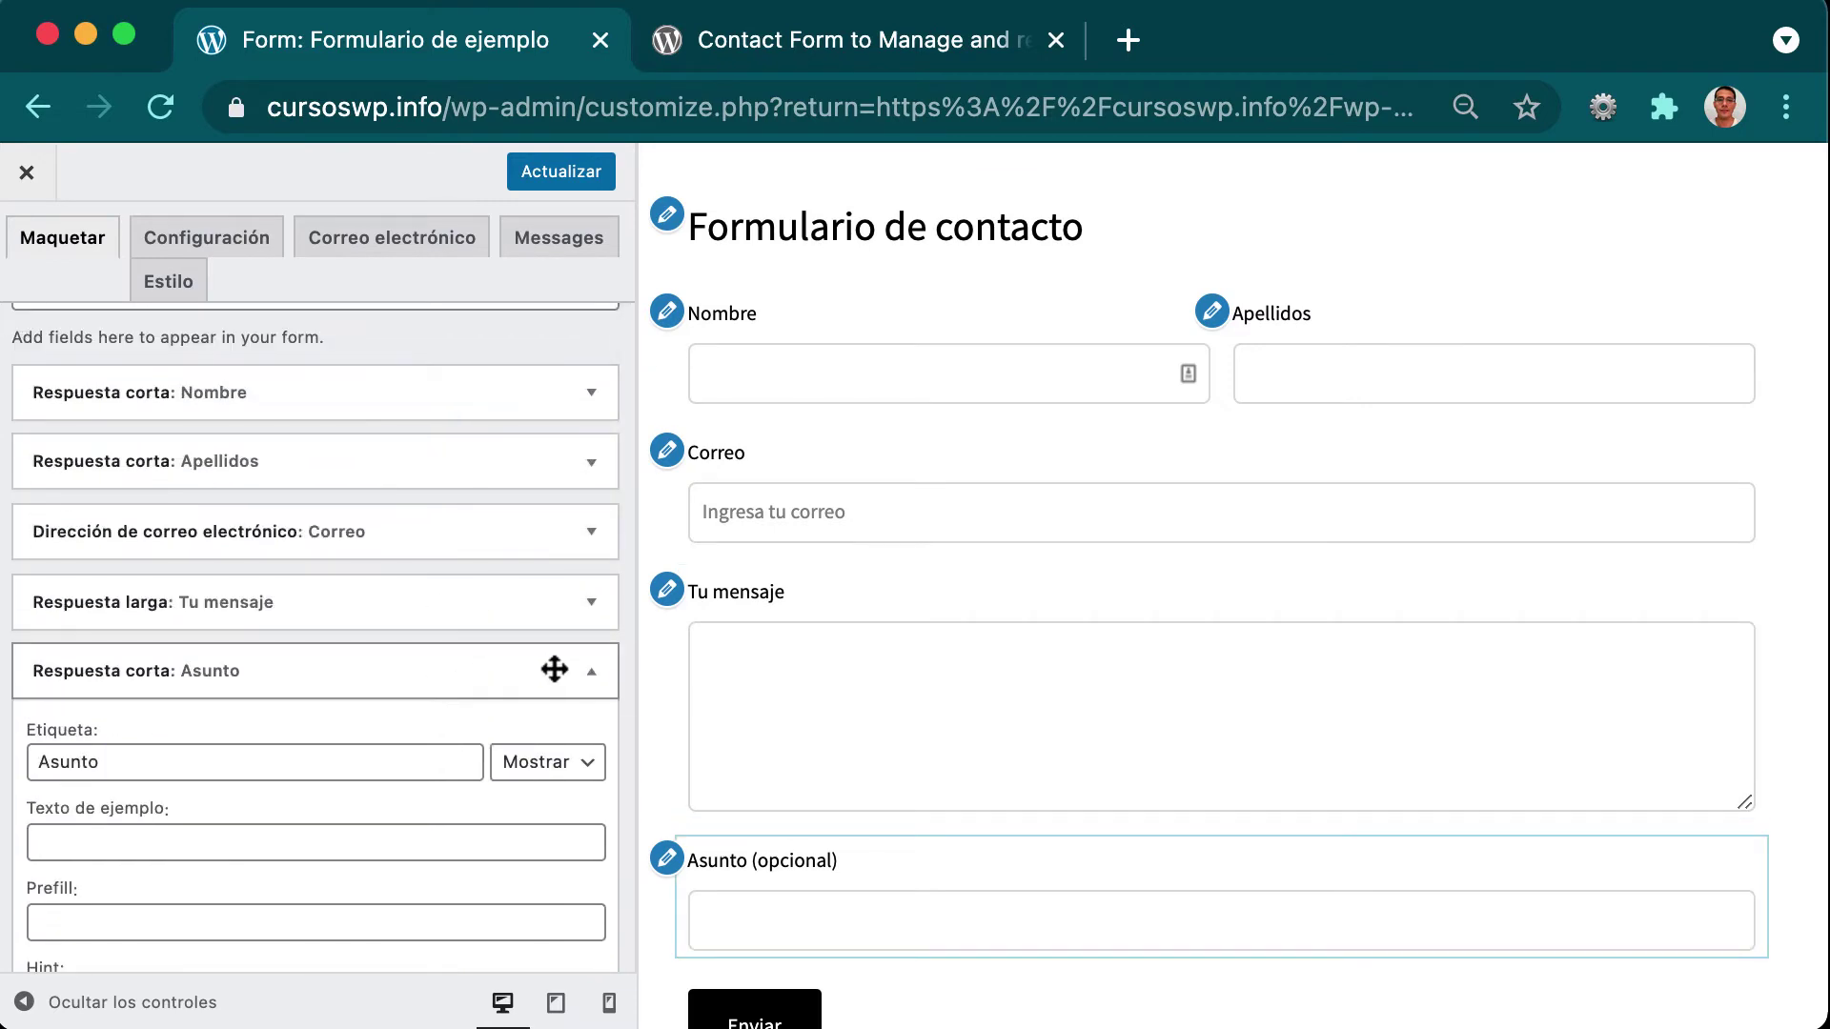
Collapse the Asunto field's settings and move the field directly above Tu mensaje.
{"action": "left_click", "coordinate": [592, 672]}
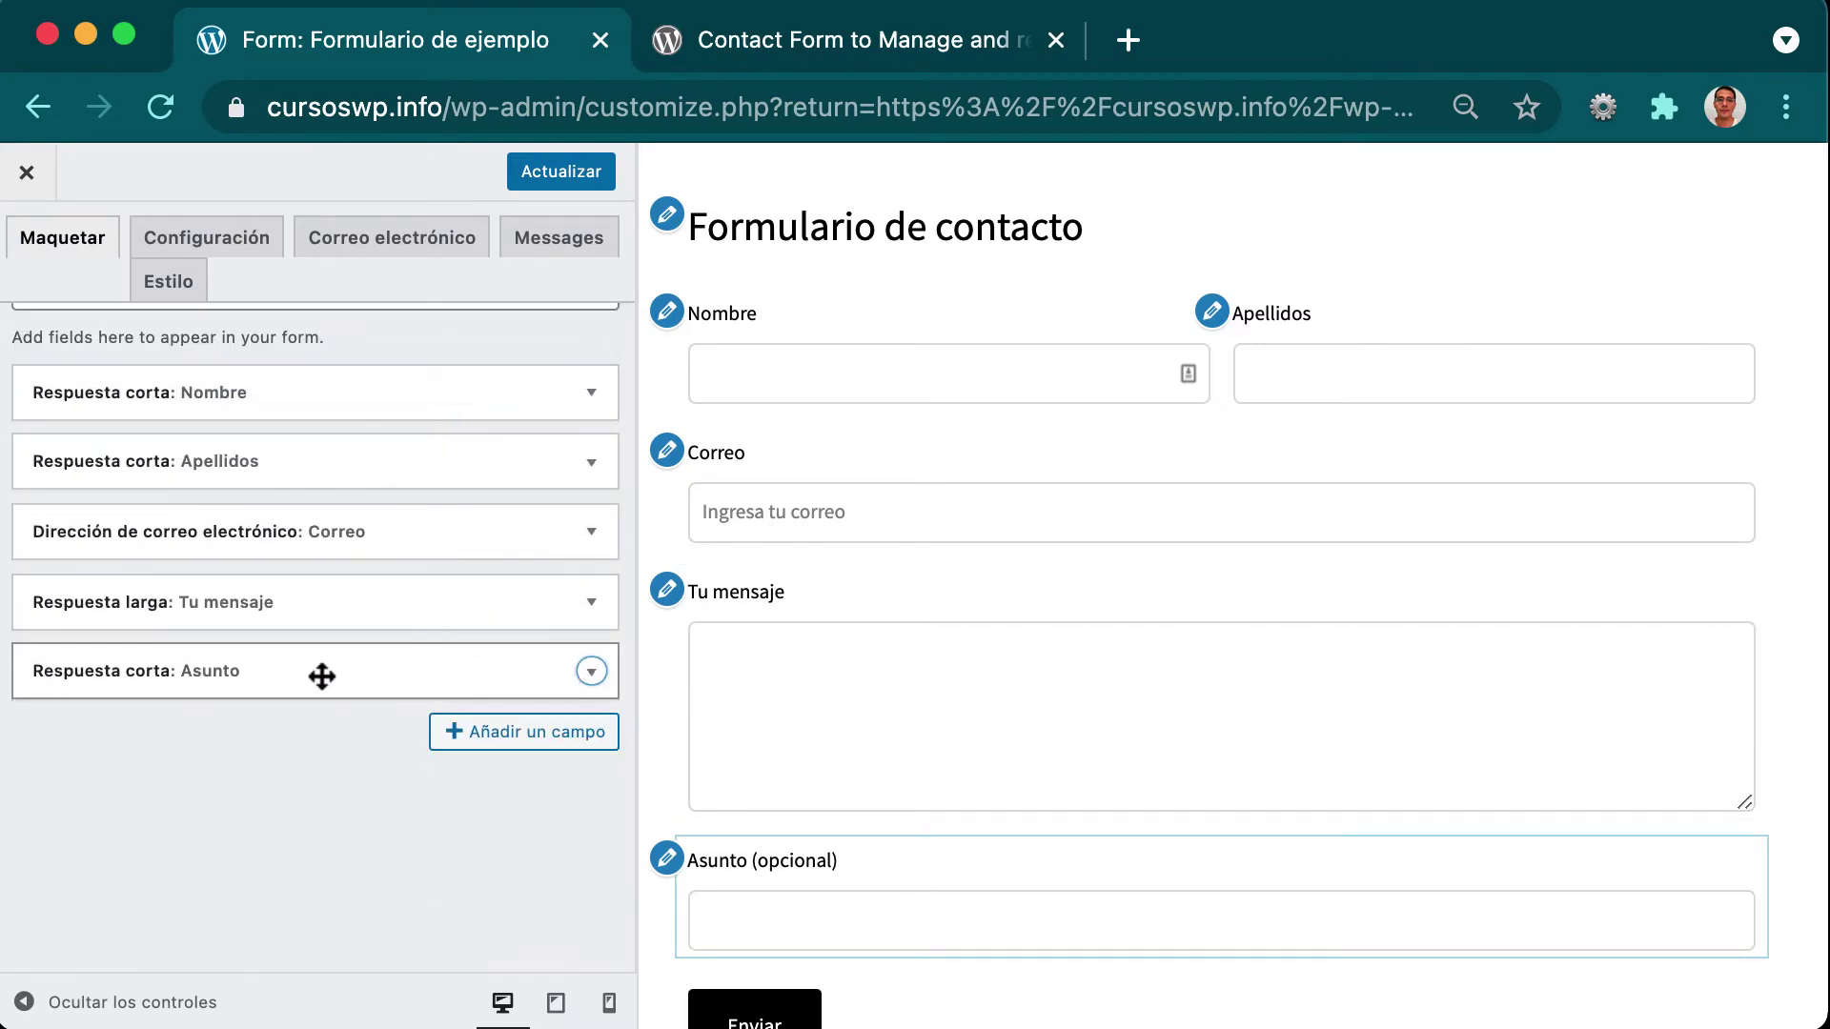
{"action": "left_click_drag", "start_coordinate": [319, 675], "coordinate": [314, 589]}
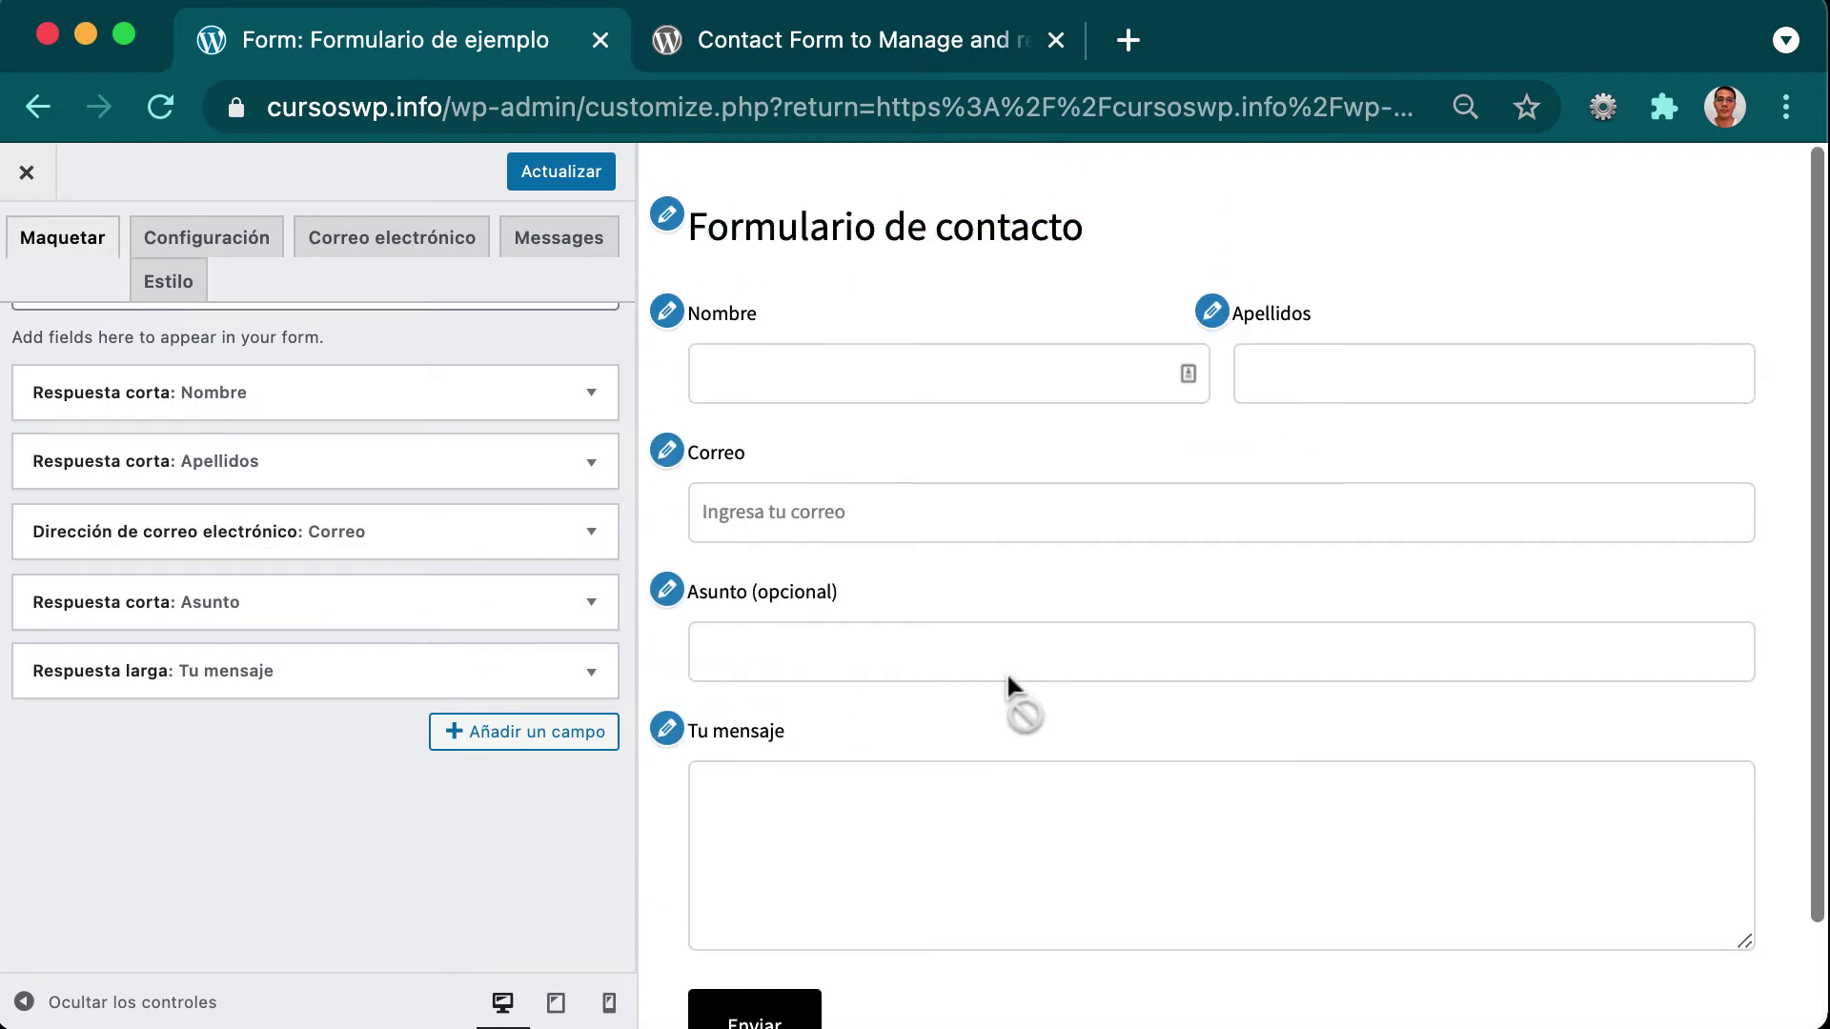
{"action": "scroll", "coordinate": [744, 813], "scroll_direction": "down", "scroll_amount": 2}
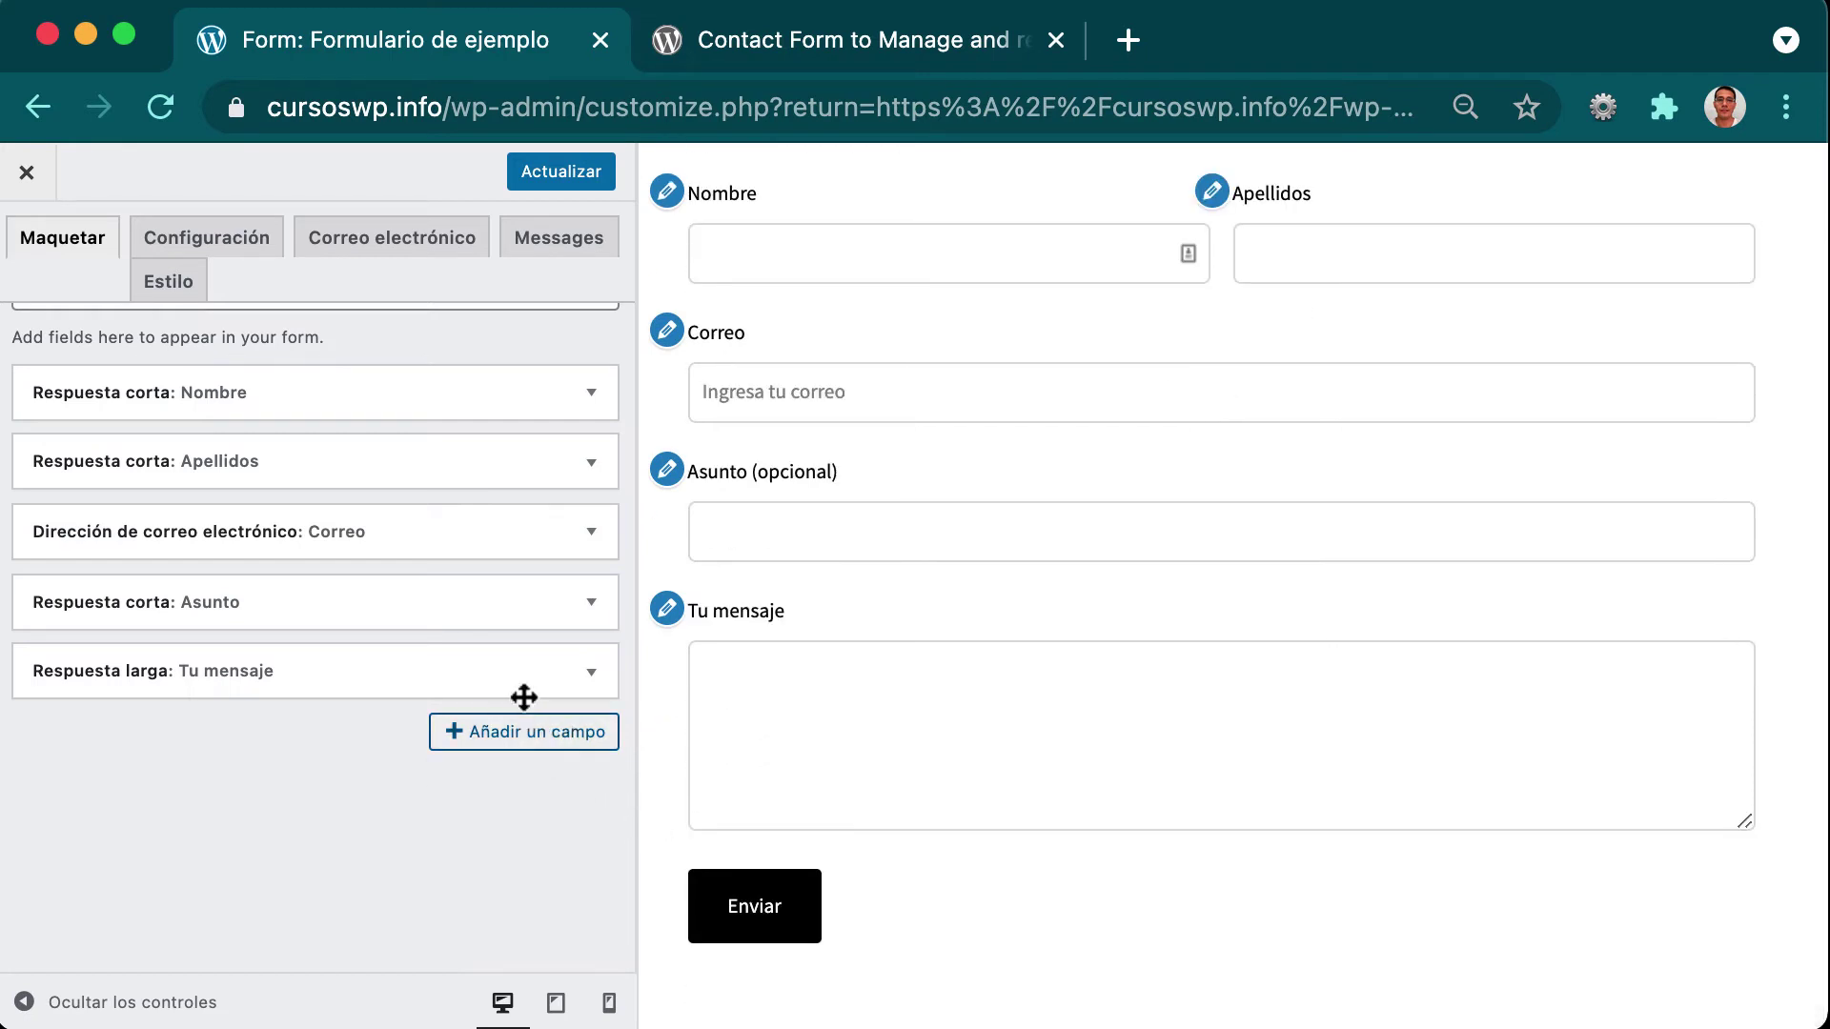
Add a multiple choice field after Tu mensaje and label it "Términos".
{"action": "left_click", "coordinate": [539, 744]}
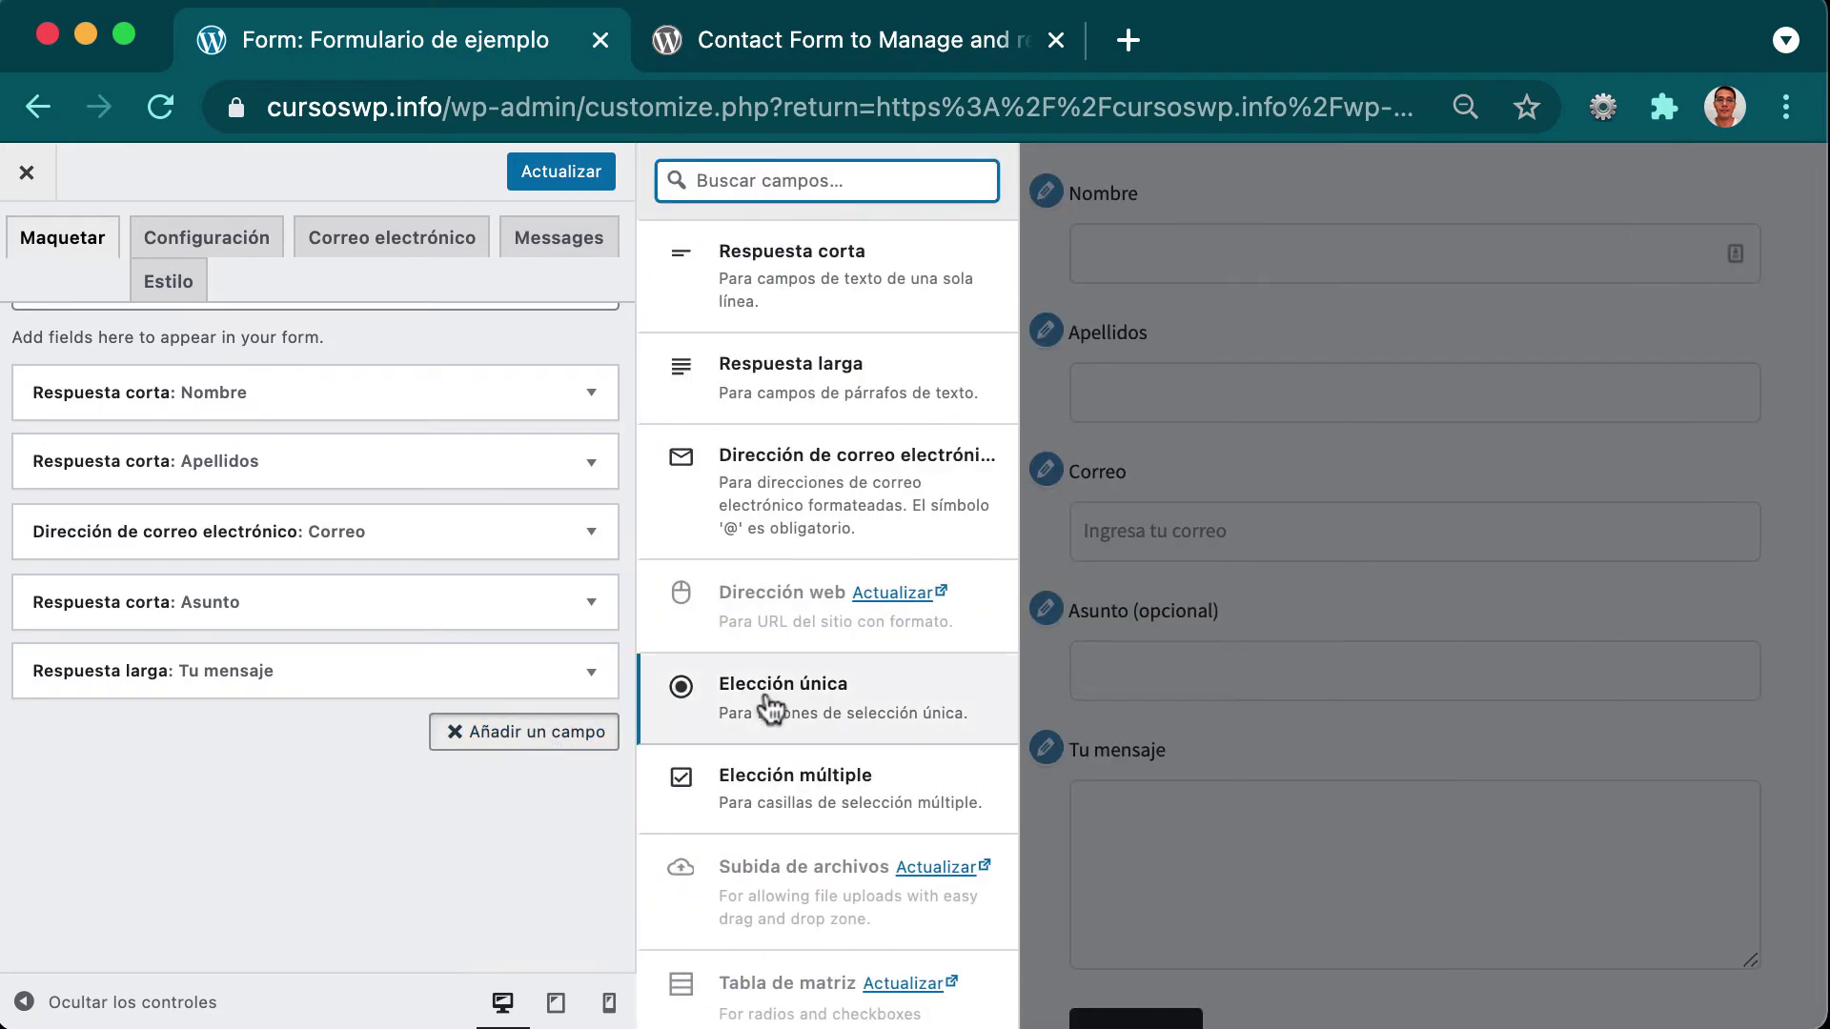
{"action": "scroll", "coordinate": [786, 710], "scroll_direction": "down", "scroll_amount": 2}
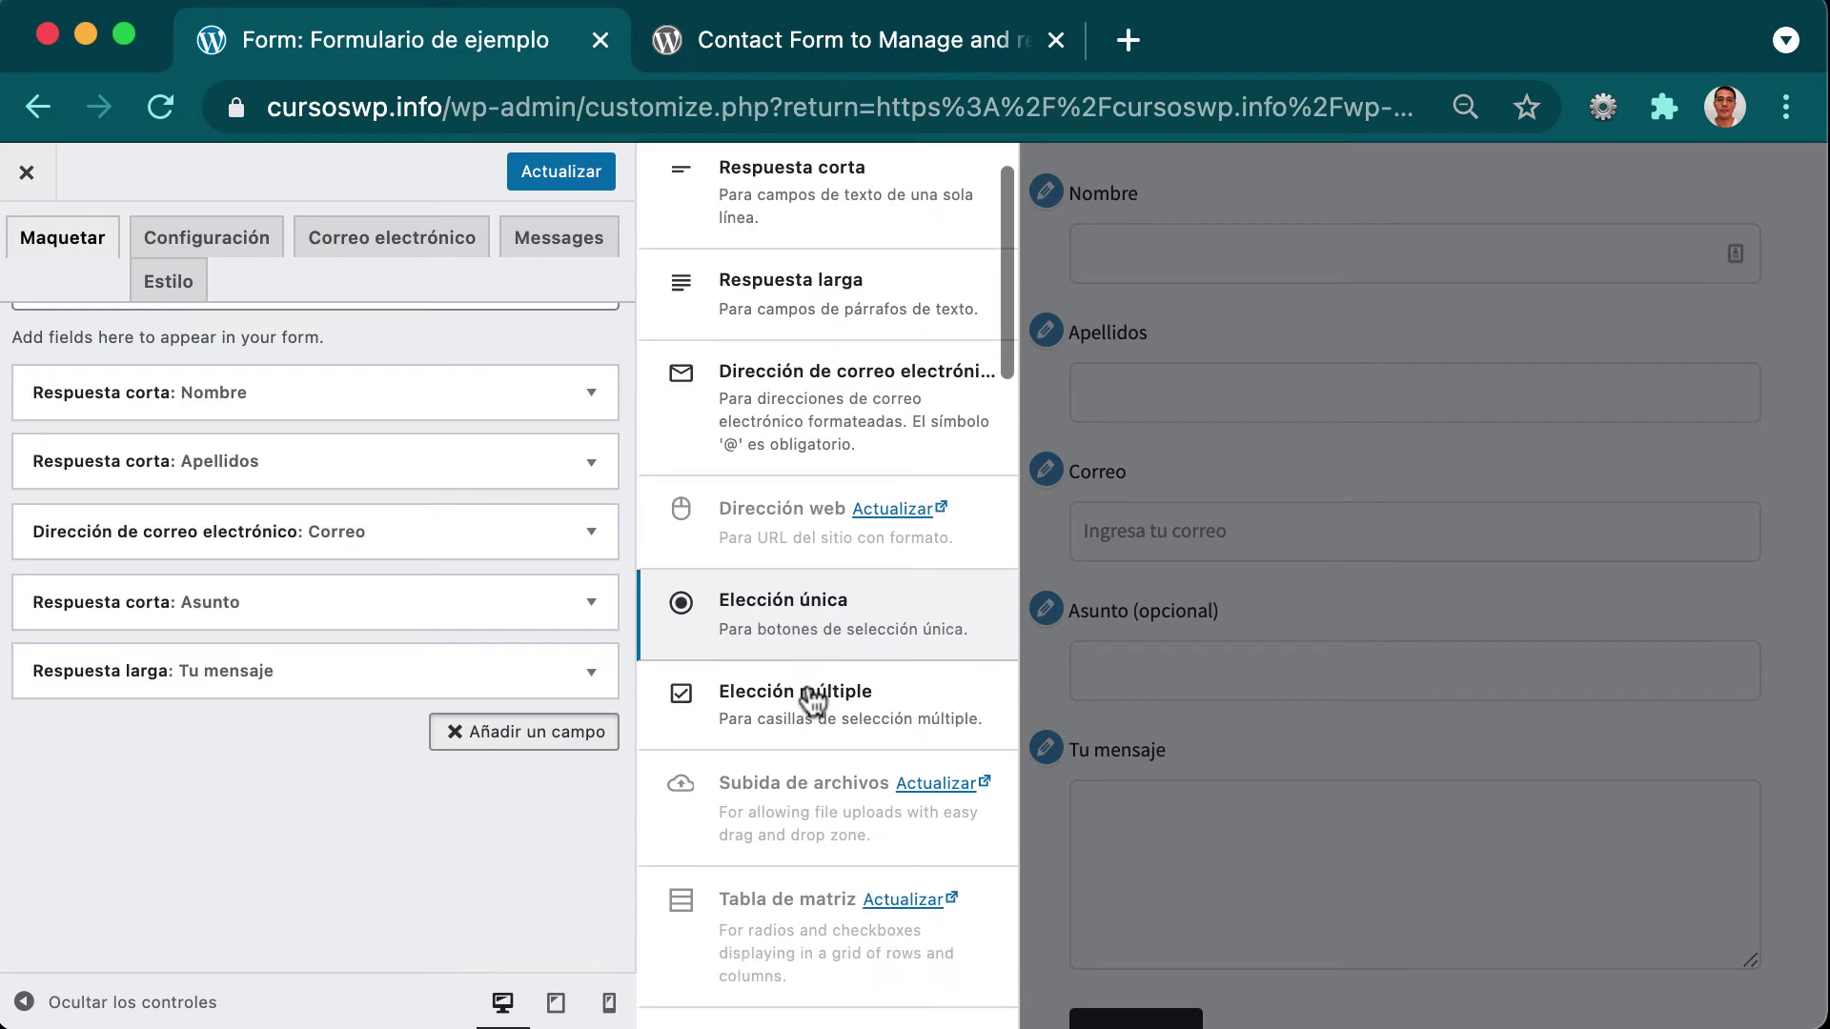
{"action": "scroll", "coordinate": [794, 715], "scroll_direction": "down", "scroll_amount": 5}
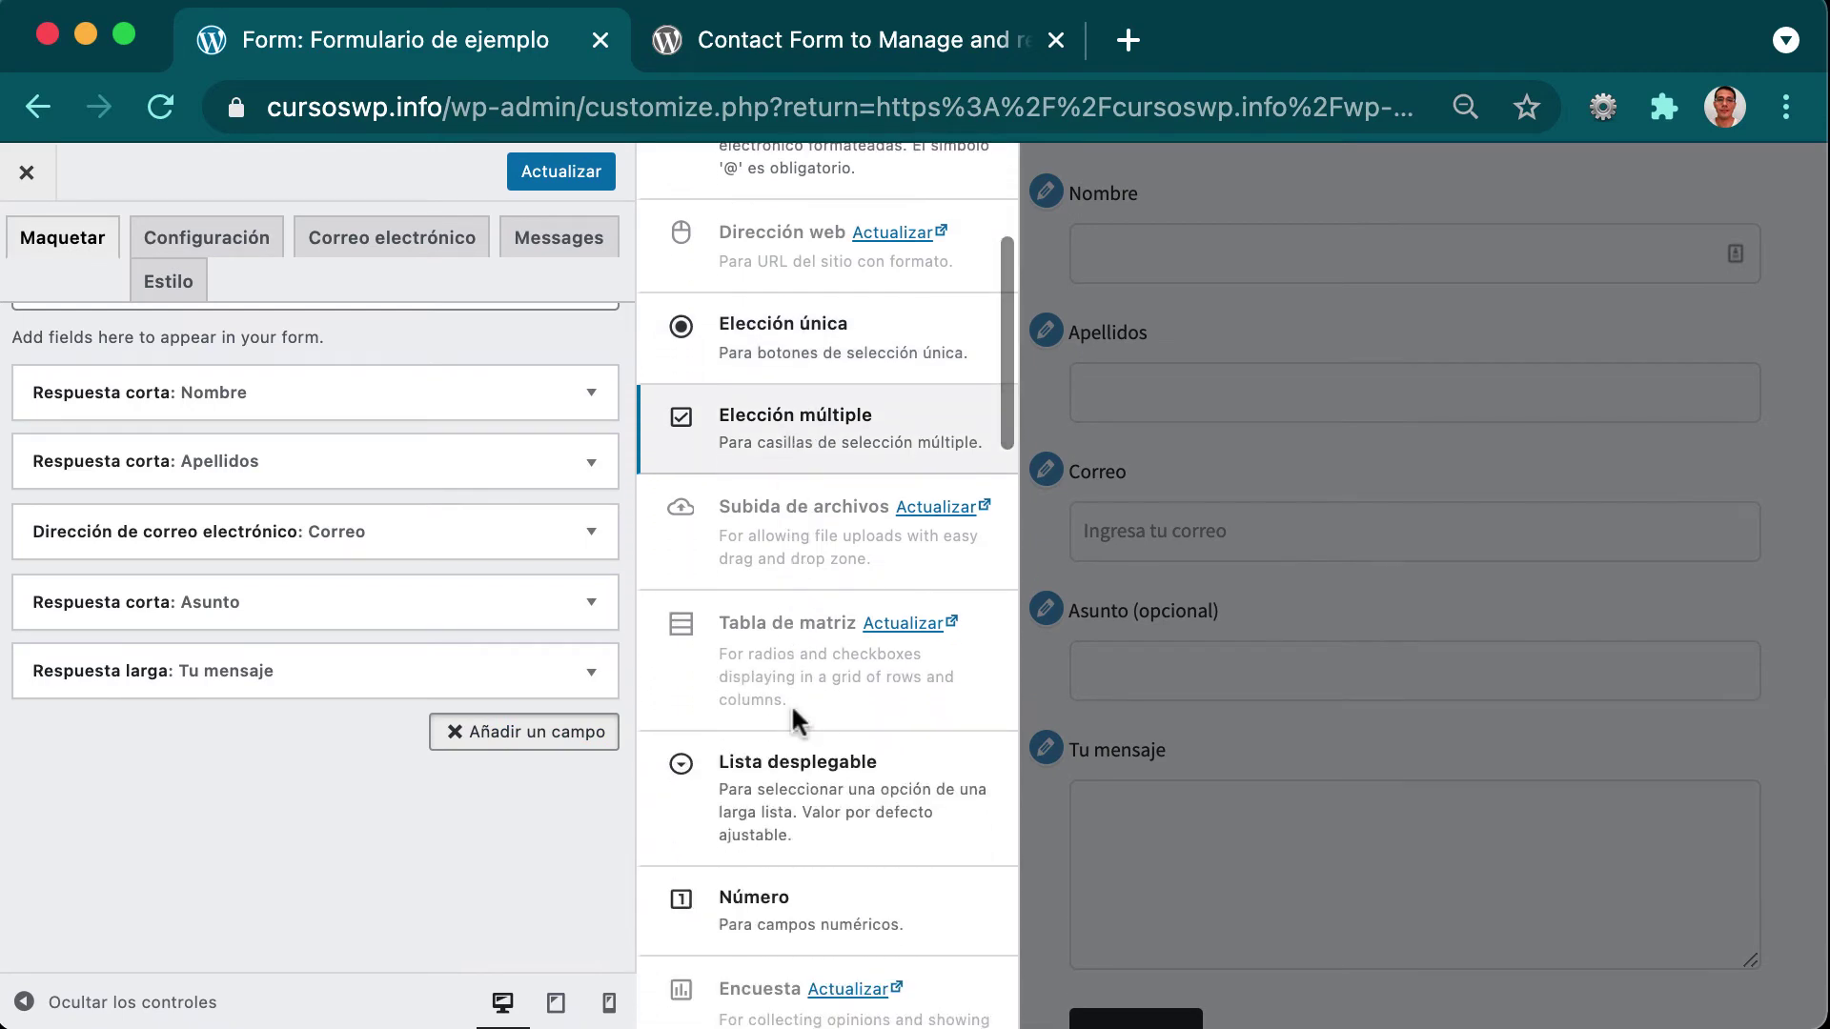
{"action": "left_click", "coordinate": [784, 450]}
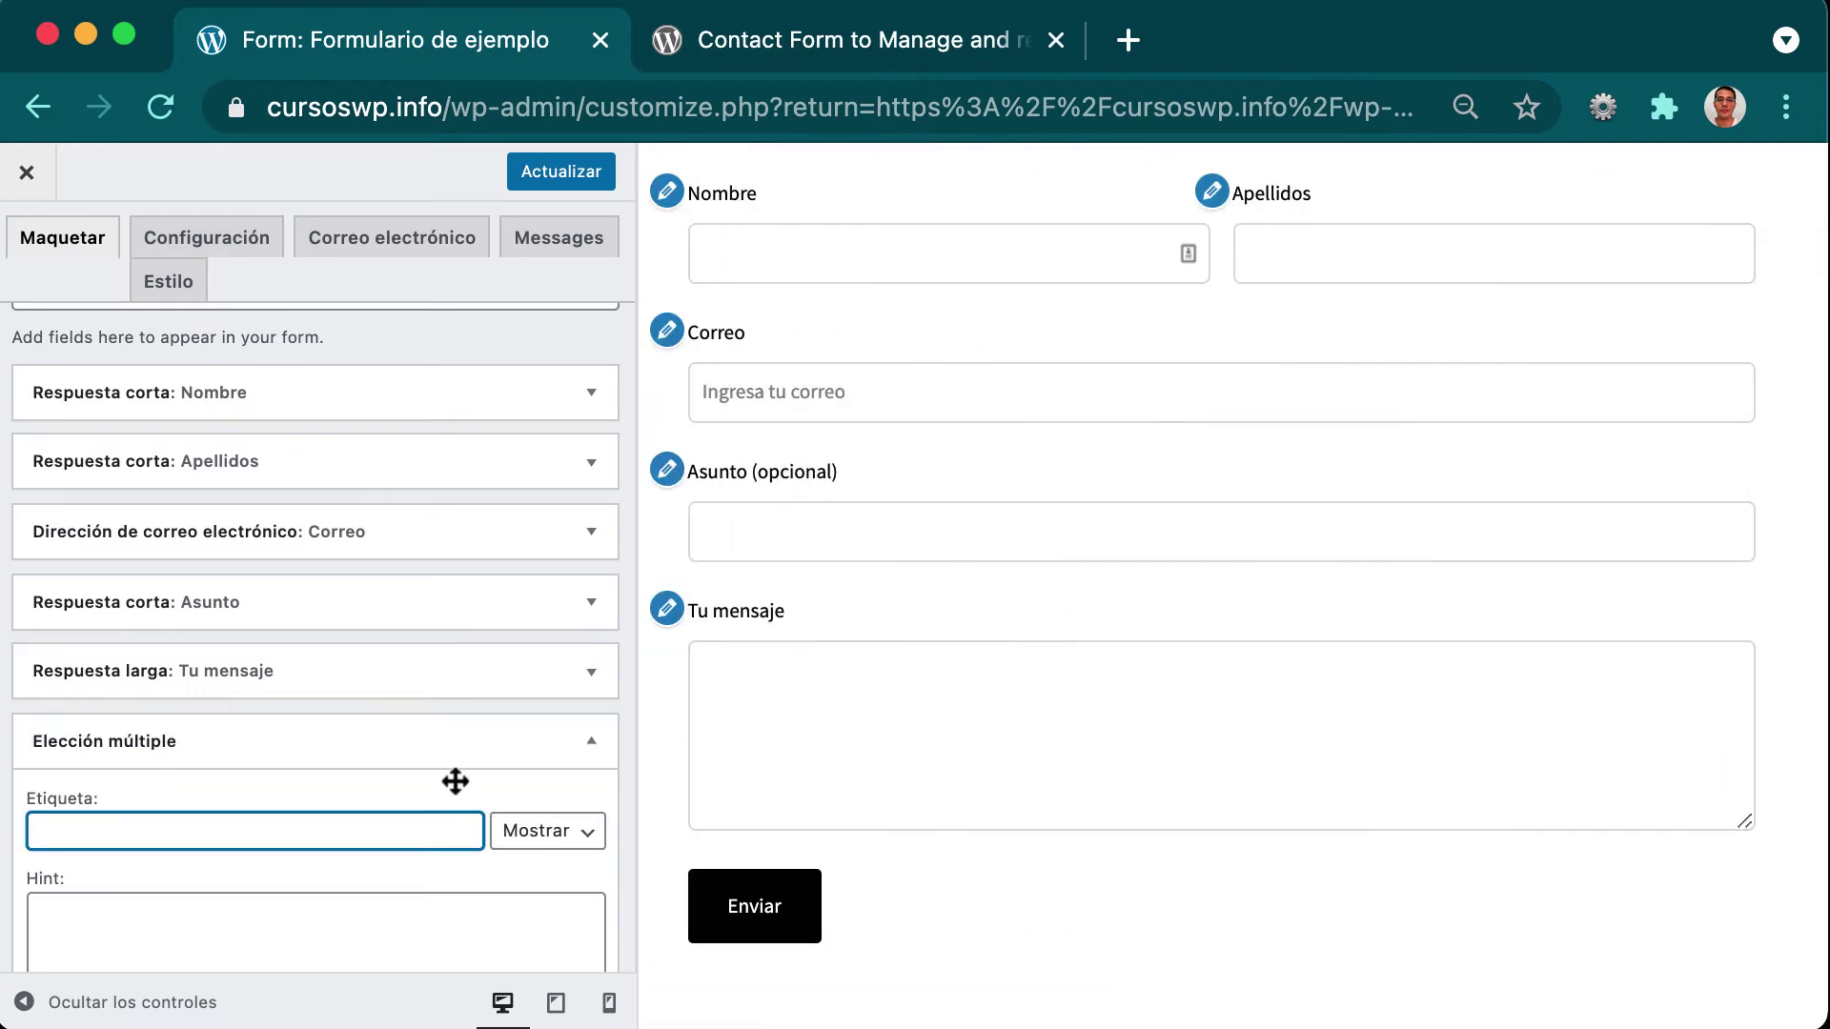
{"action": "type", "text": "ç"}
{"action": "type", "text": "T"}
{"action": "type", "text": "érmino"}
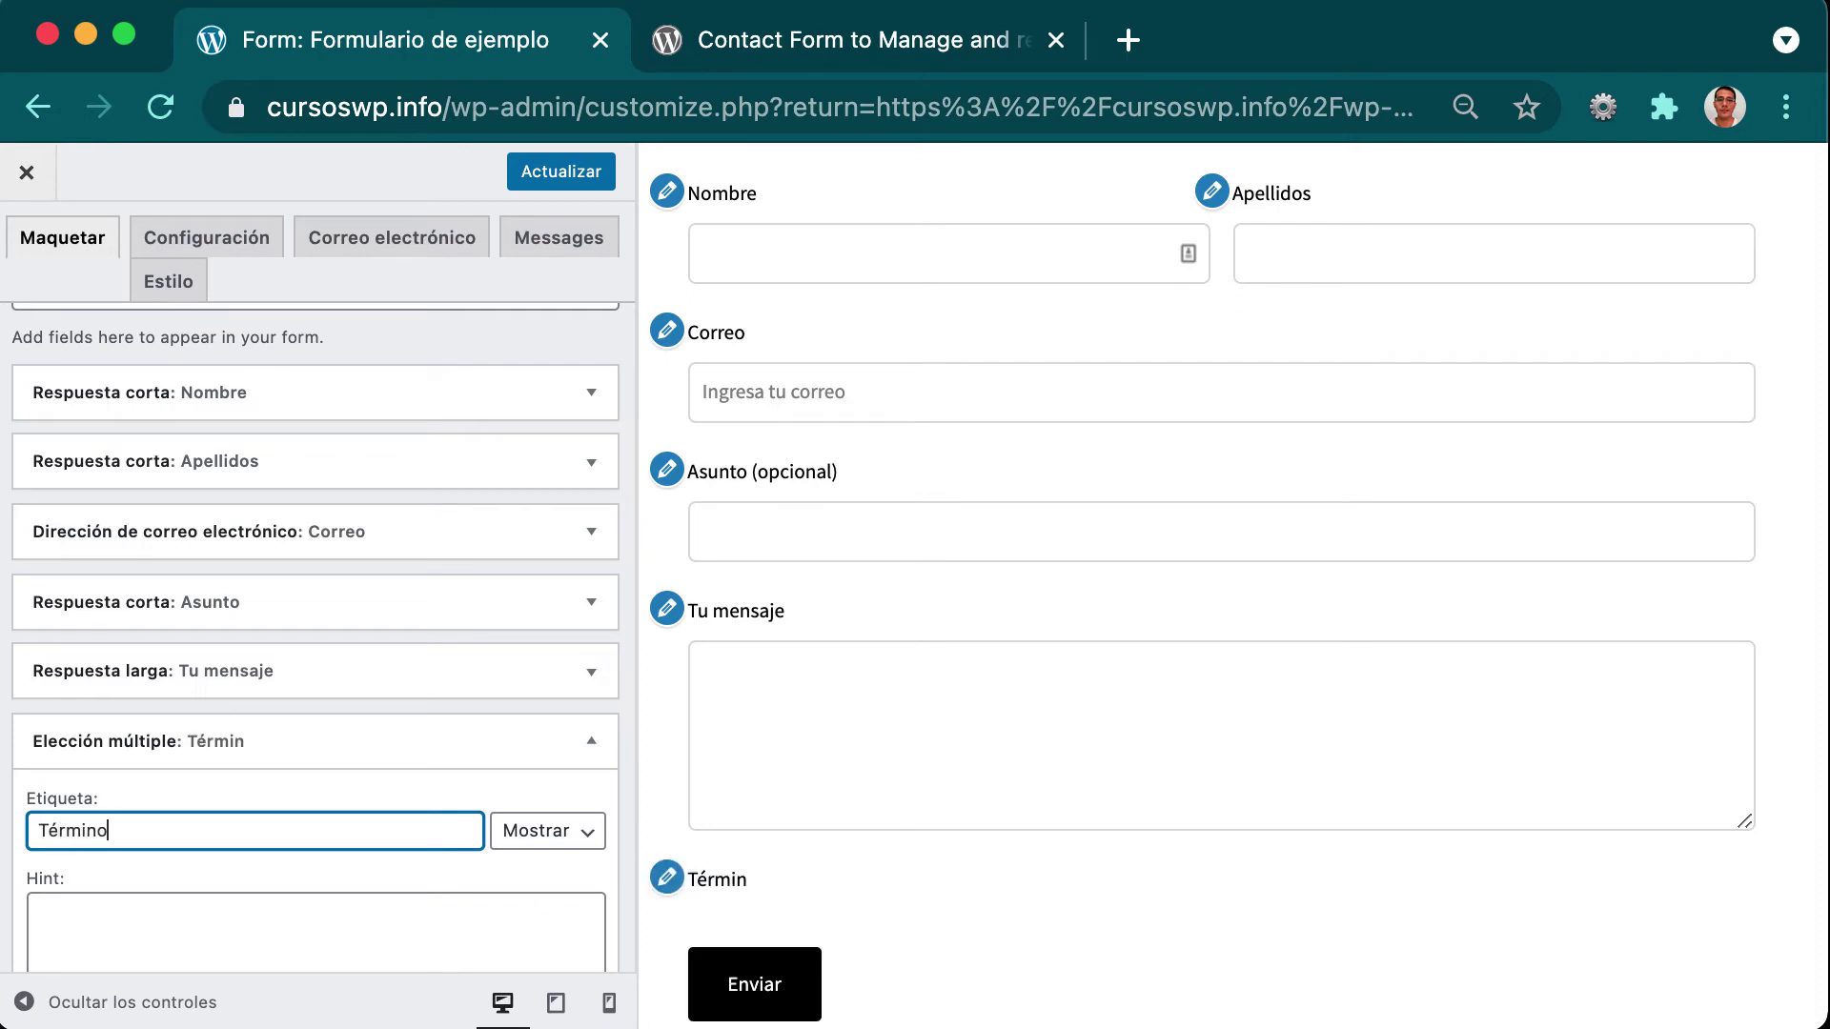
{"action": "type", "text": "s"}
{"action": "scroll", "coordinate": [118, 806], "scroll_direction": "down", "scroll_amount": 4}
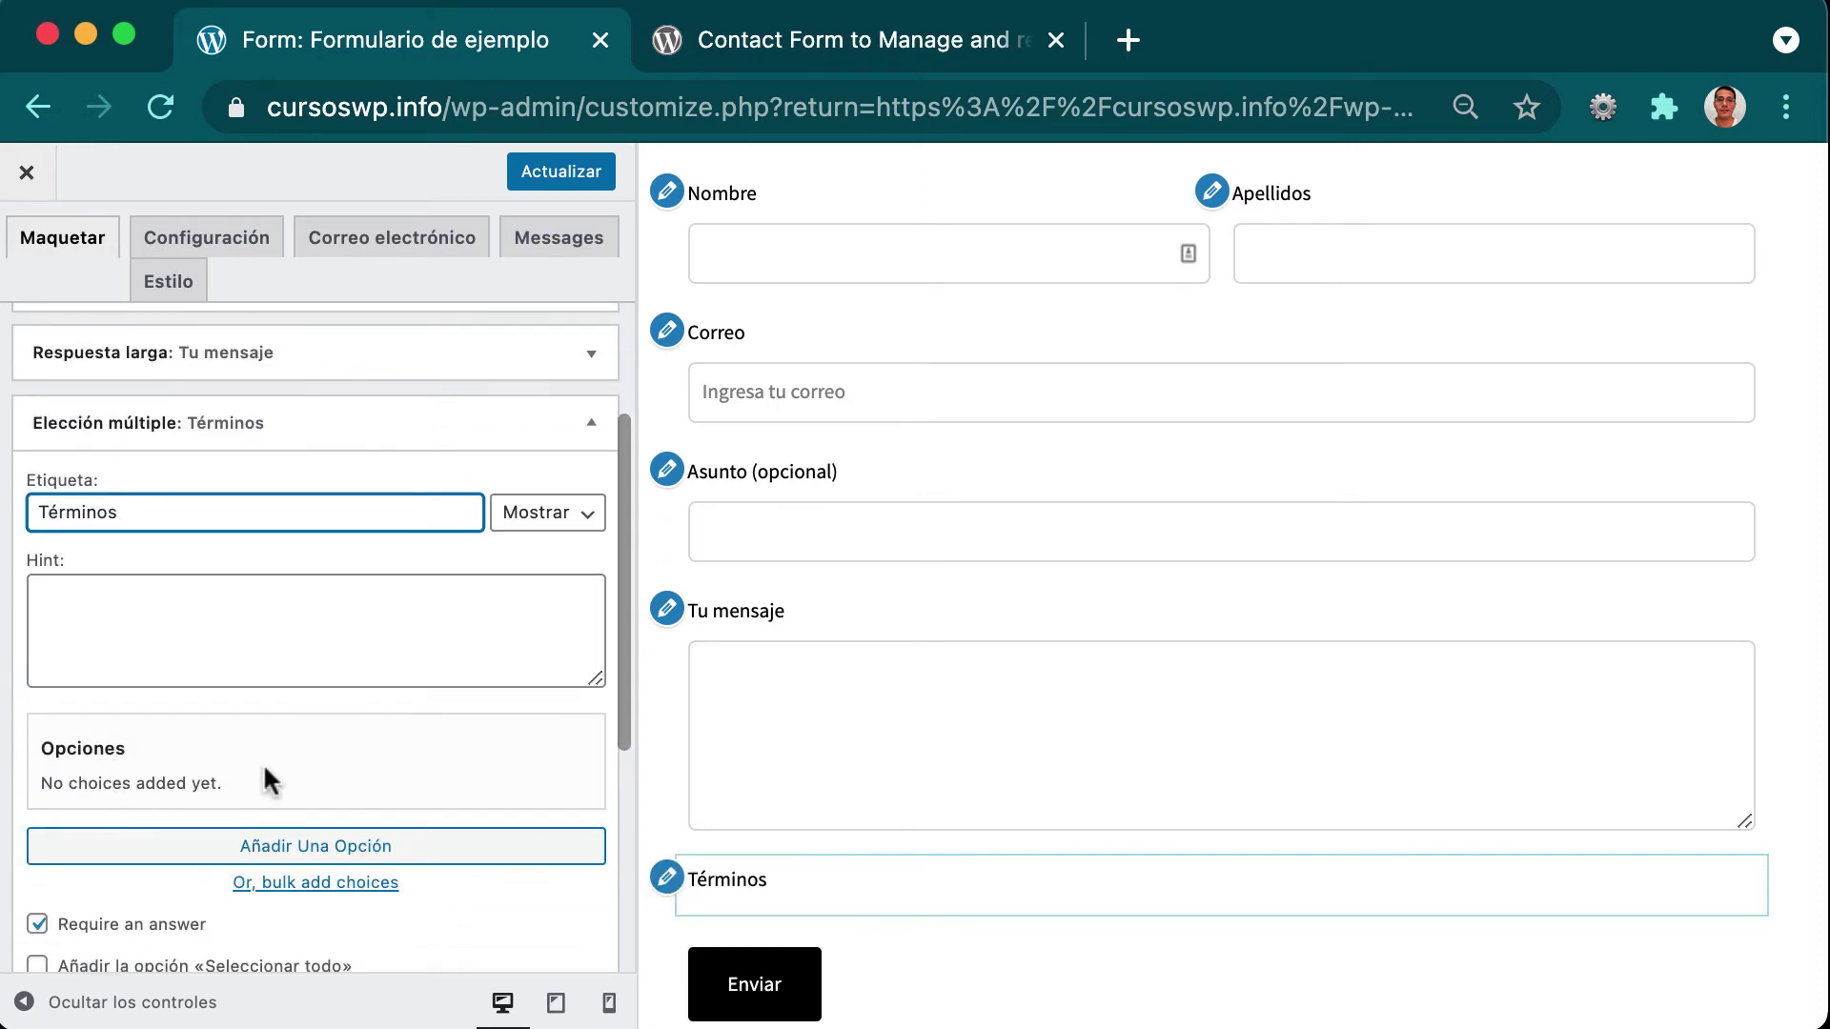
Add an option labelled "Aceptar los términos y condiciones" to the Términos field.
{"action": "scroll", "coordinate": [313, 763], "scroll_direction": "down", "scroll_amount": 2}
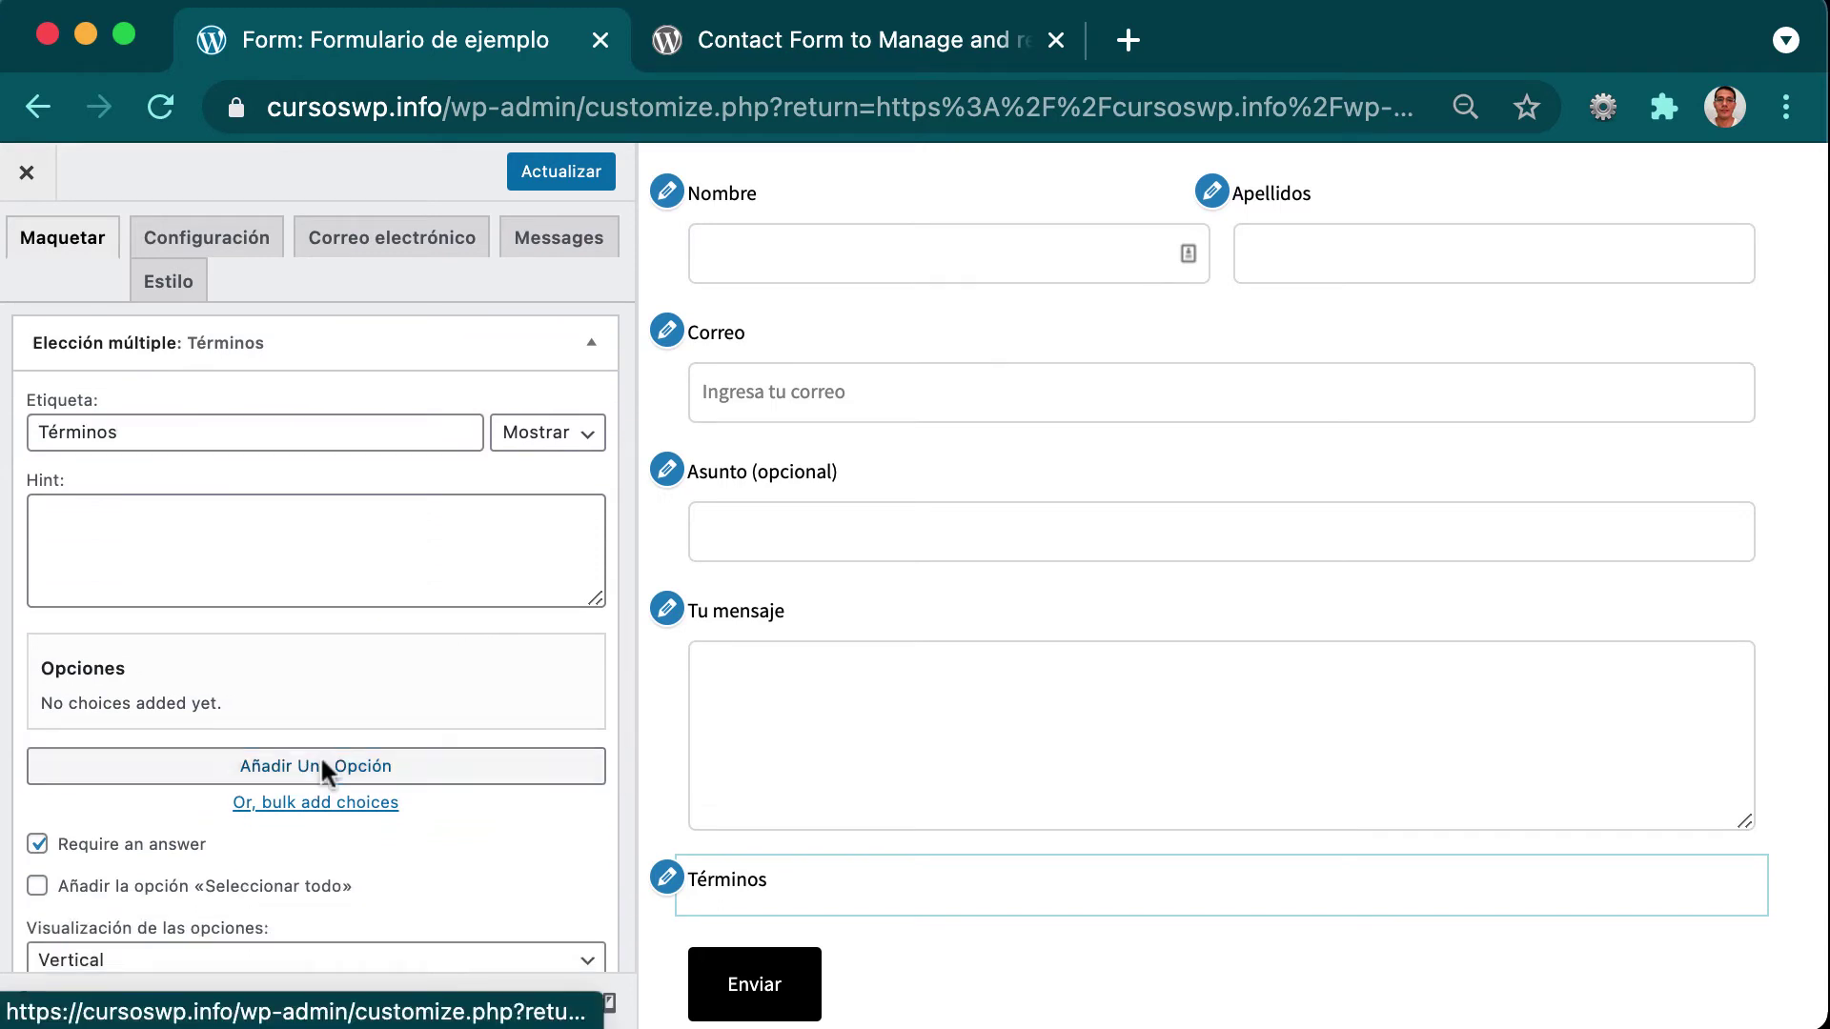
{"action": "left_click", "coordinate": [320, 762]}
{"action": "type", "text": "ac"}
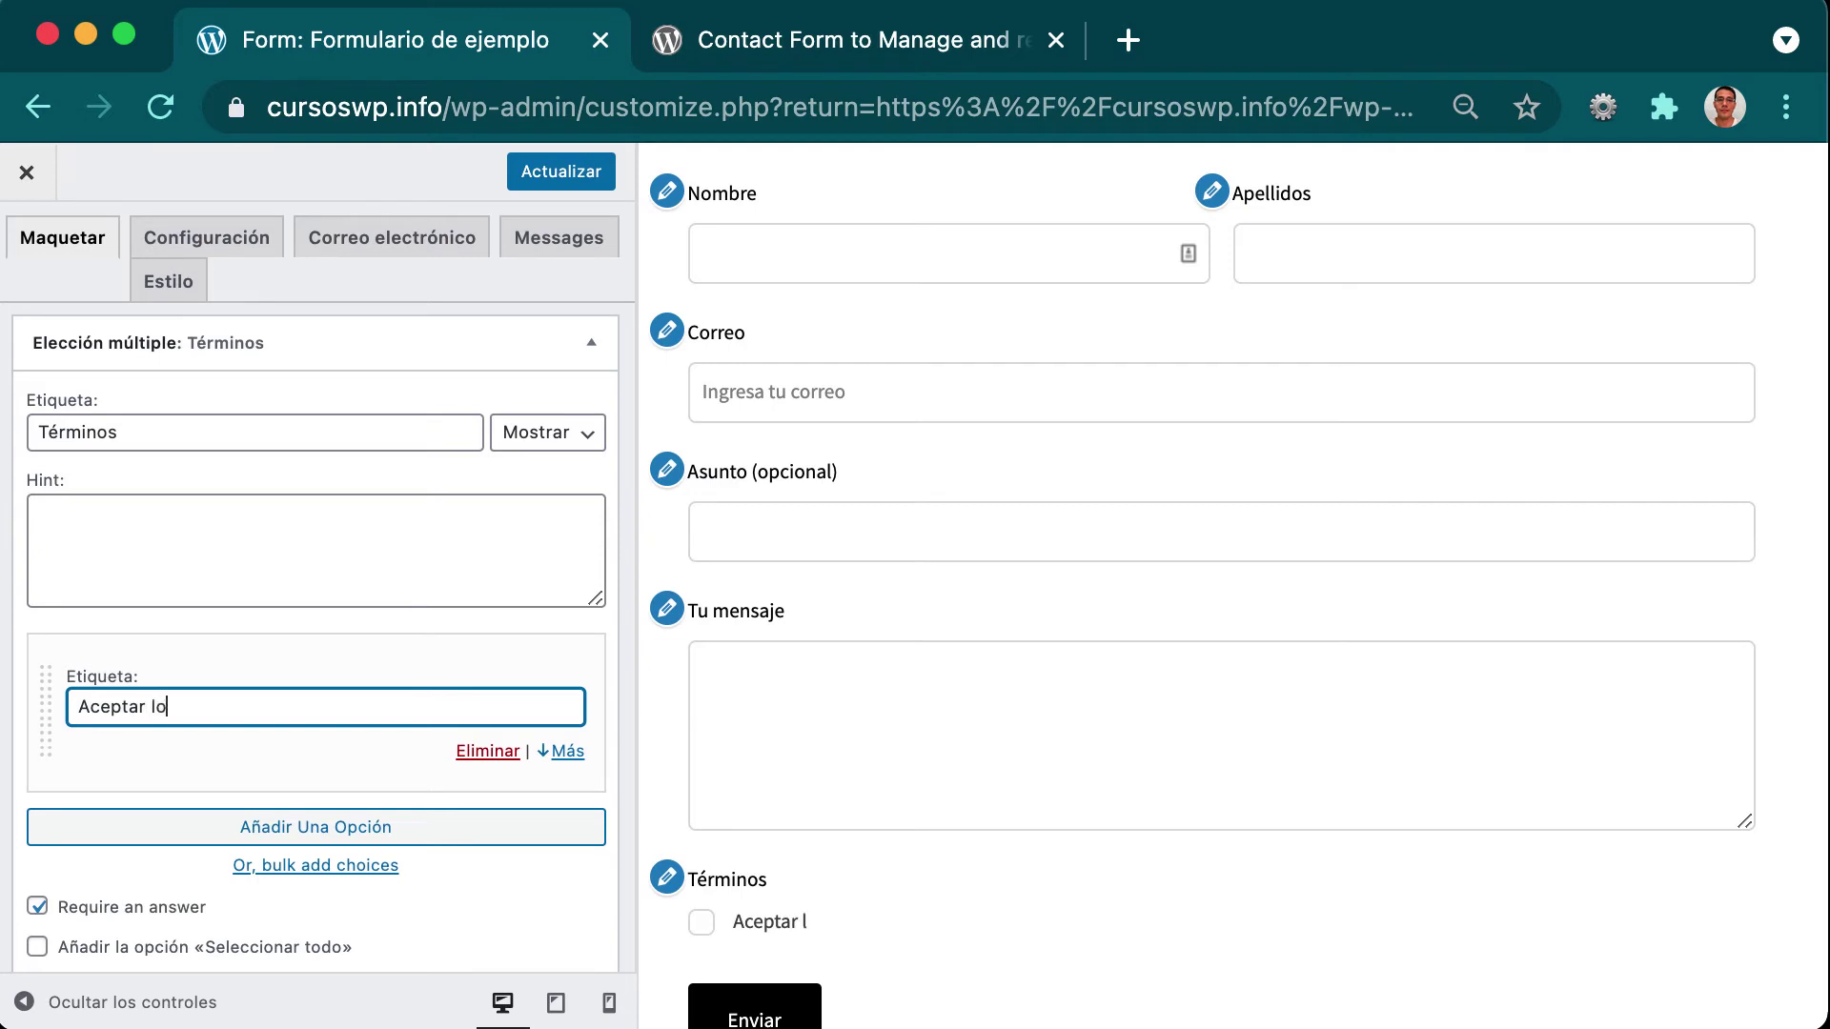
{"action": "type", "text": "eptar los términos y condicoi"}
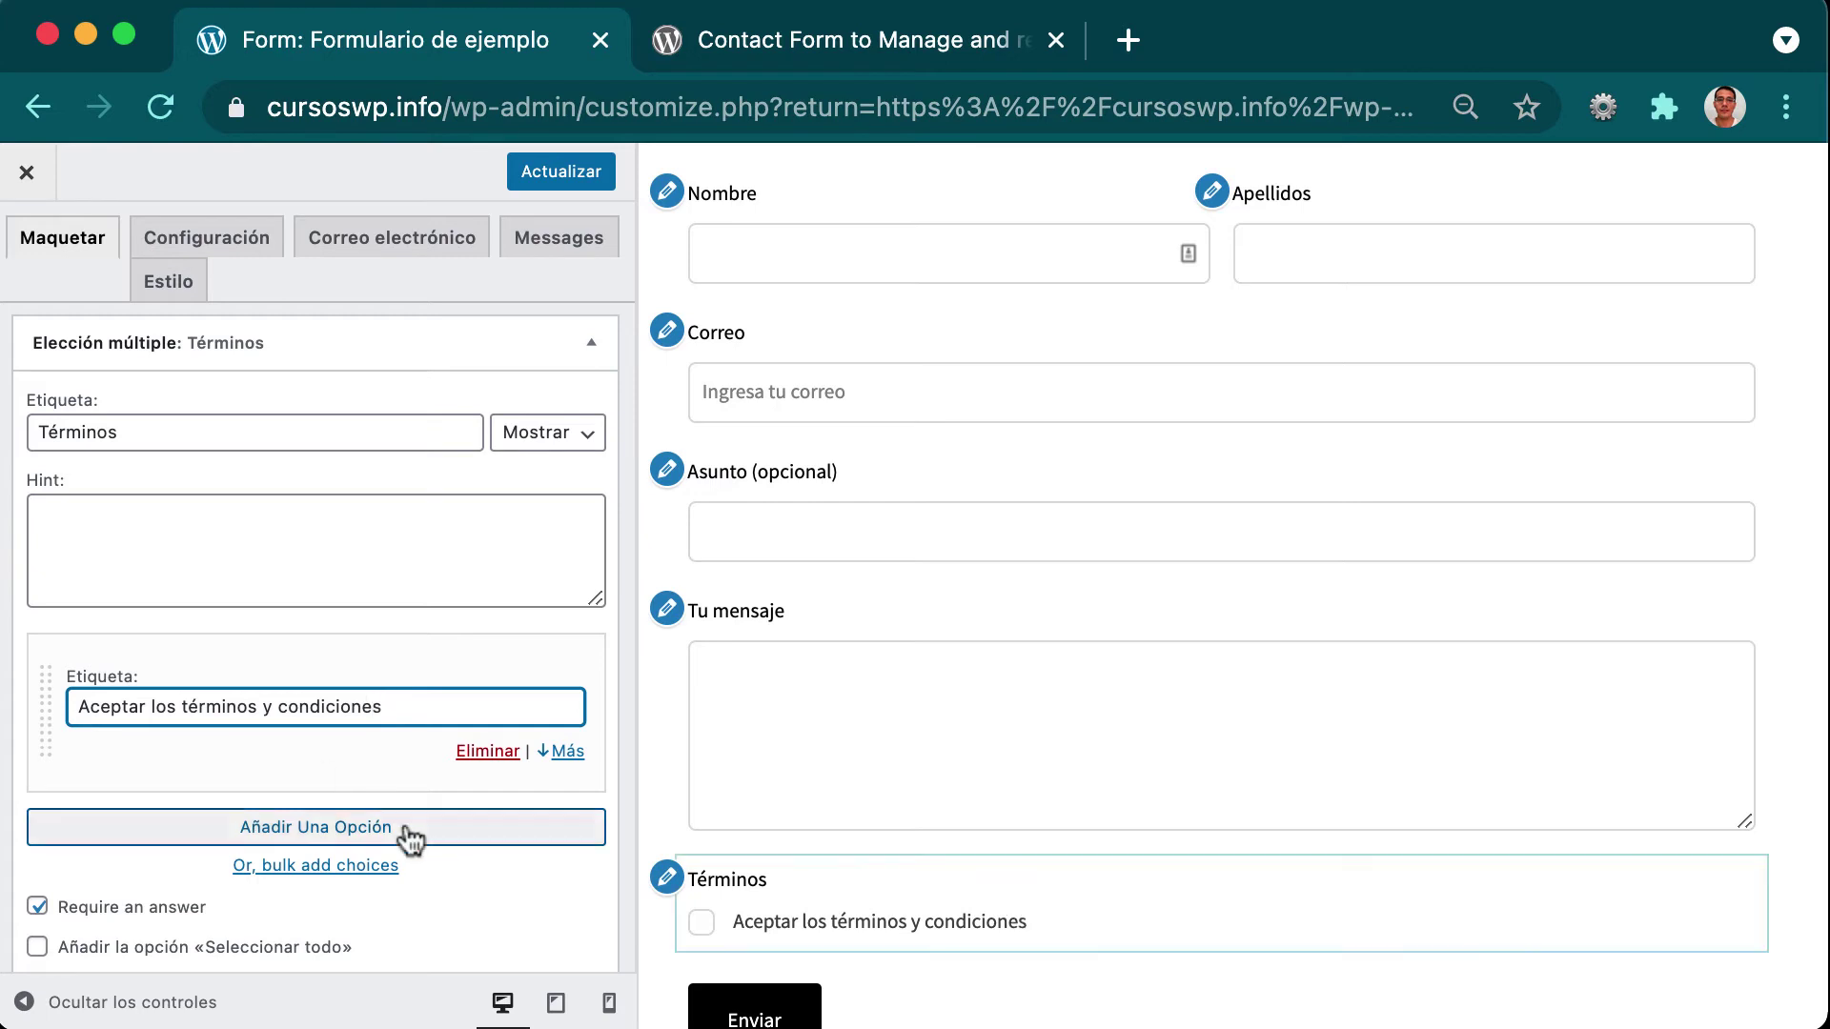
Try inserting the link tag <a href=""> before "términos y condiciones" in the option's label, then remove it.
{"action": "scroll", "coordinate": [409, 837], "scroll_direction": "down", "scroll_amount": 3}
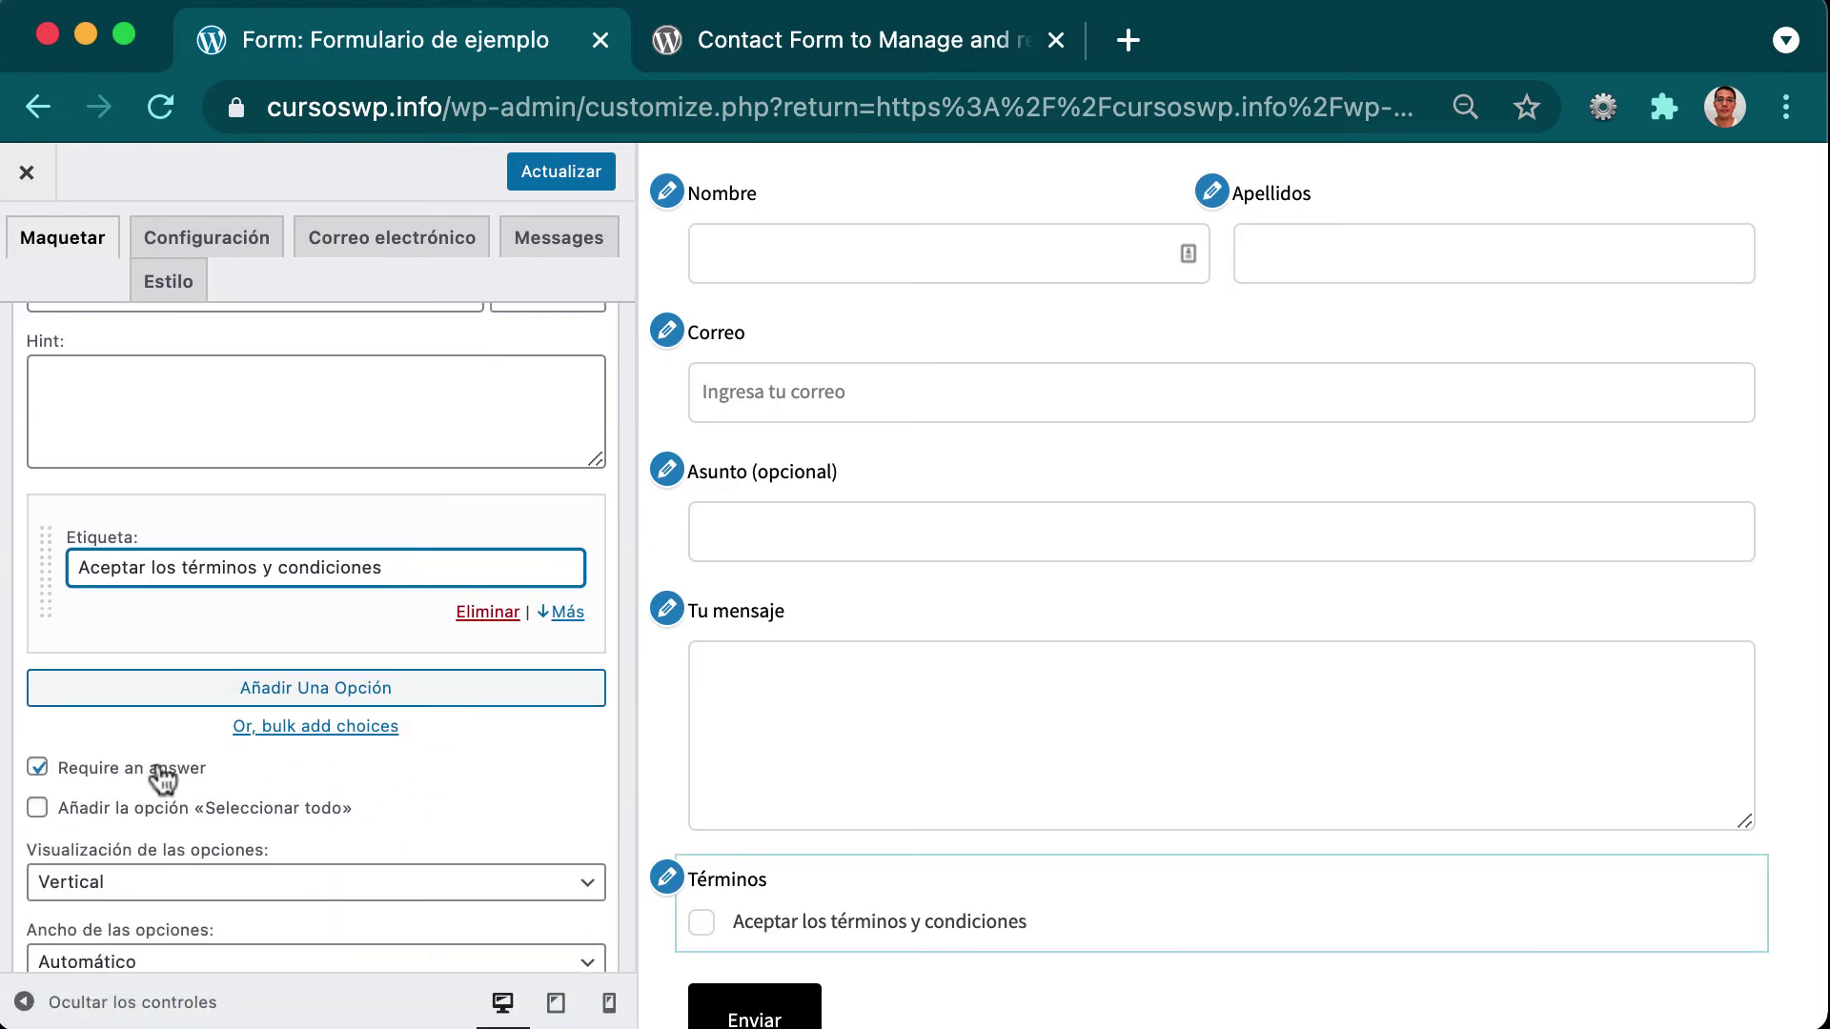
{"action": "scroll", "coordinate": [181, 777], "scroll_direction": "down", "scroll_amount": 4}
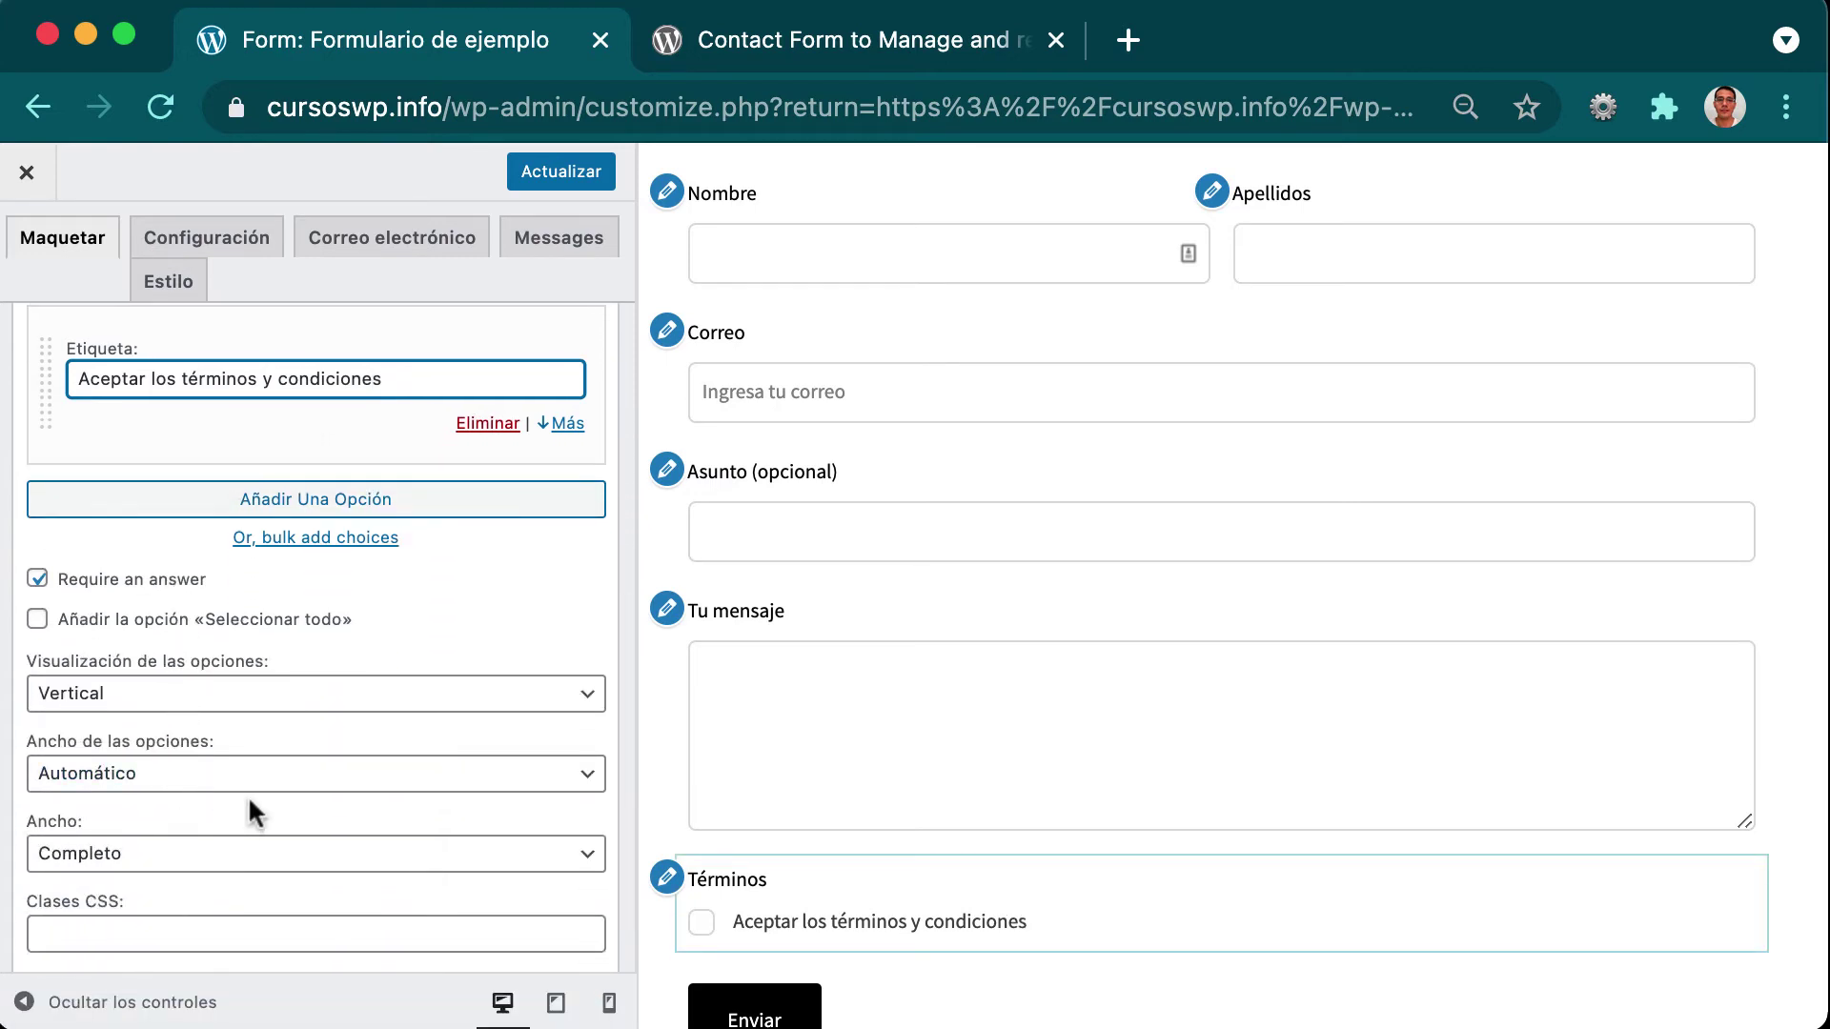
{"action": "scroll", "coordinate": [249, 801], "scroll_direction": "down", "scroll_amount": 2}
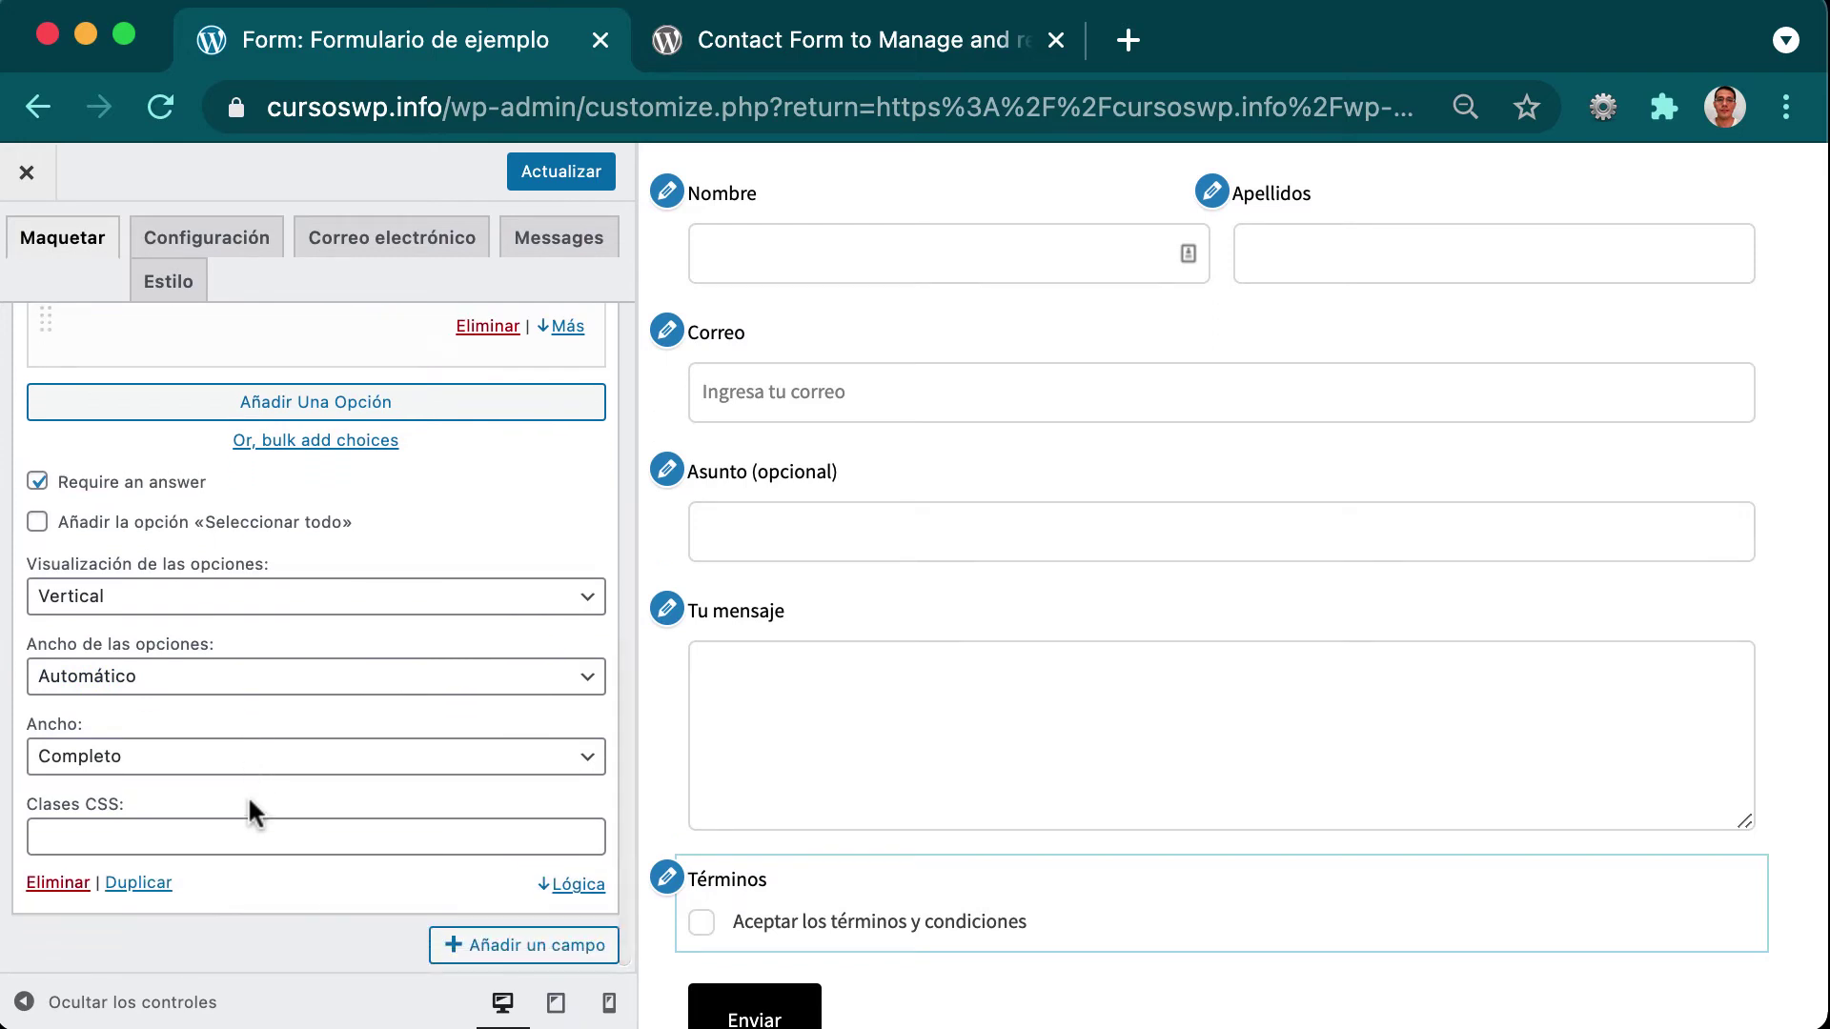
{"action": "scroll", "coordinate": [247, 795], "scroll_direction": "up", "scroll_amount": 3}
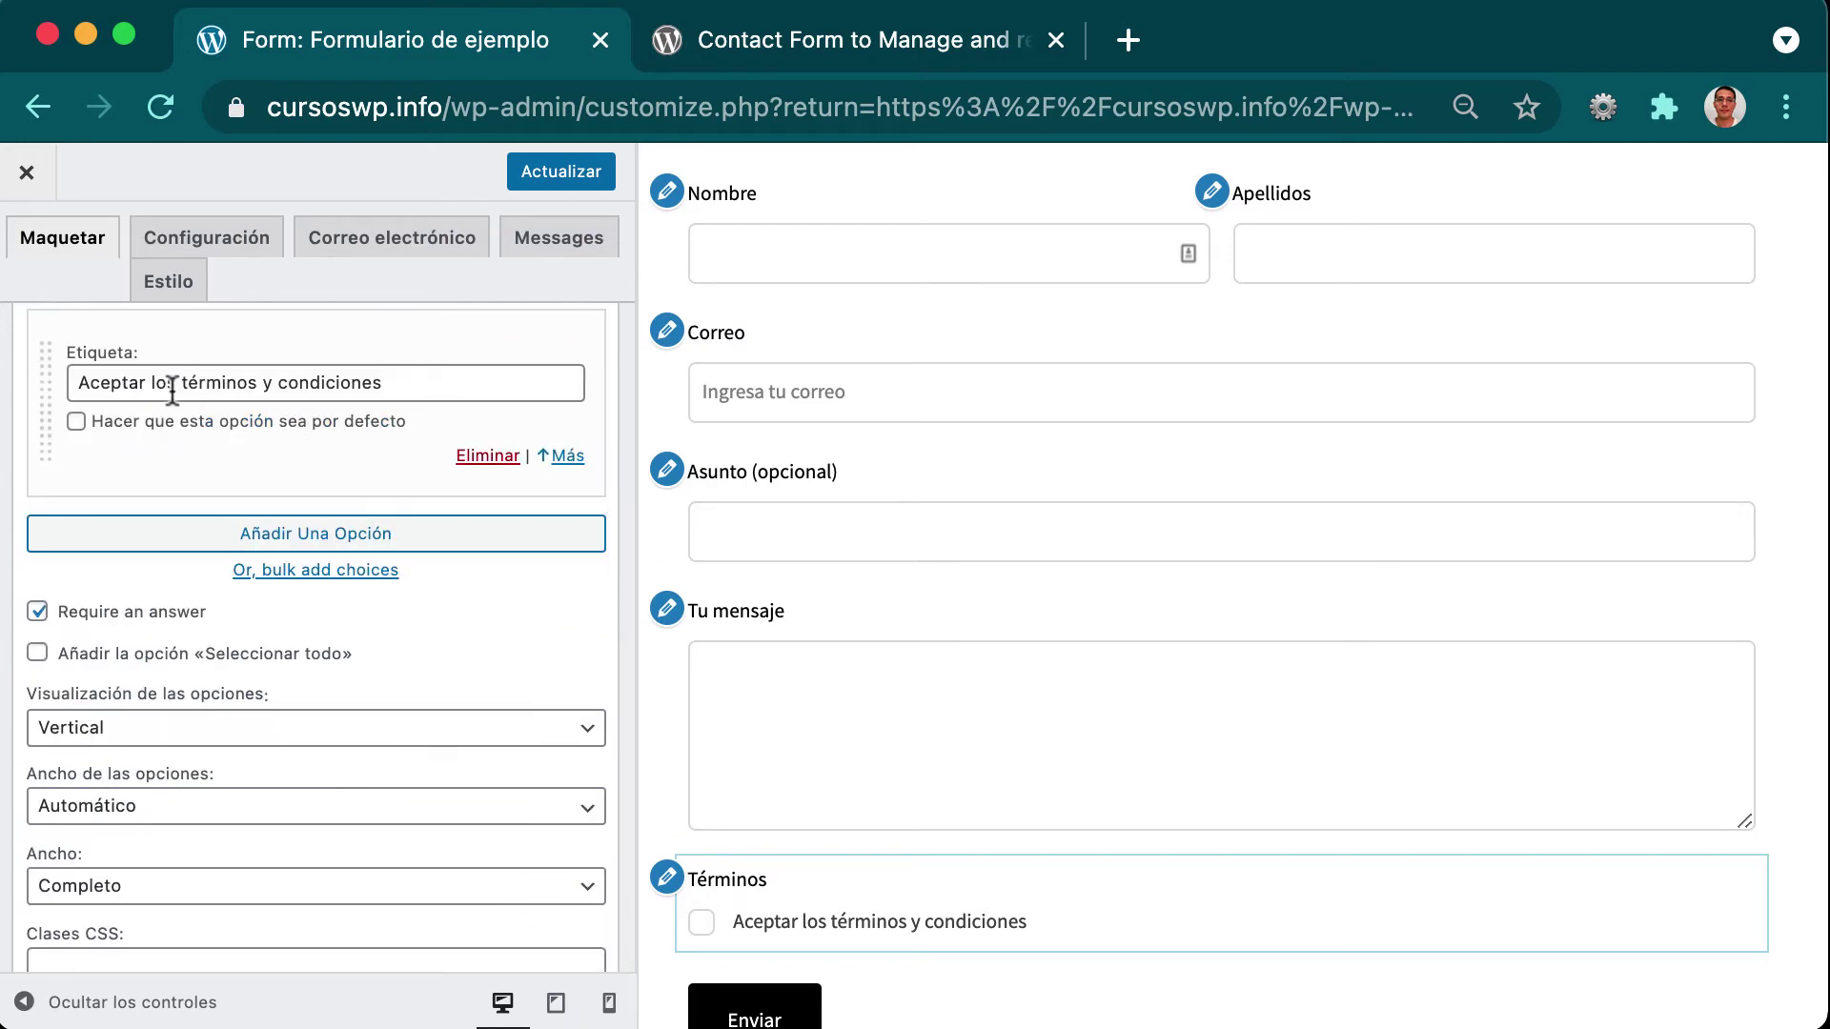
{"action": "left_click_drag", "start_coordinate": [178, 386], "coordinate": [400, 382]}
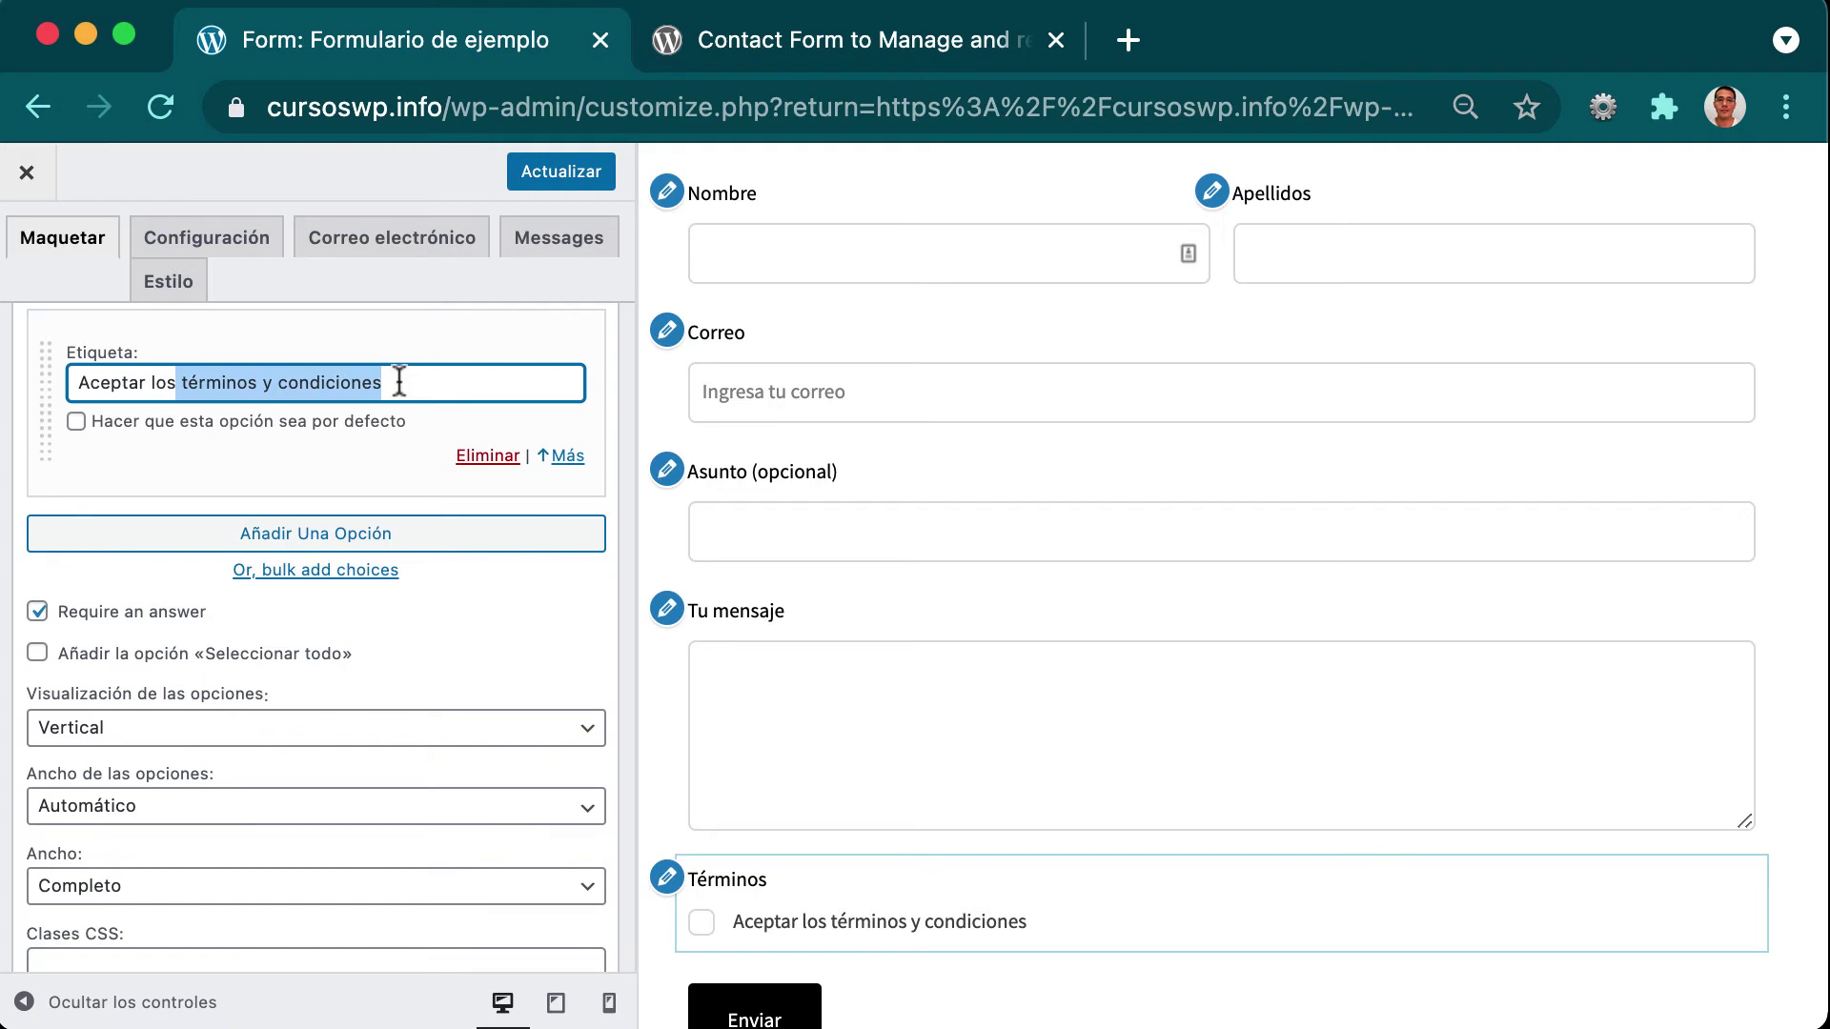
{"action": "left_click", "coordinate": [180, 382]}
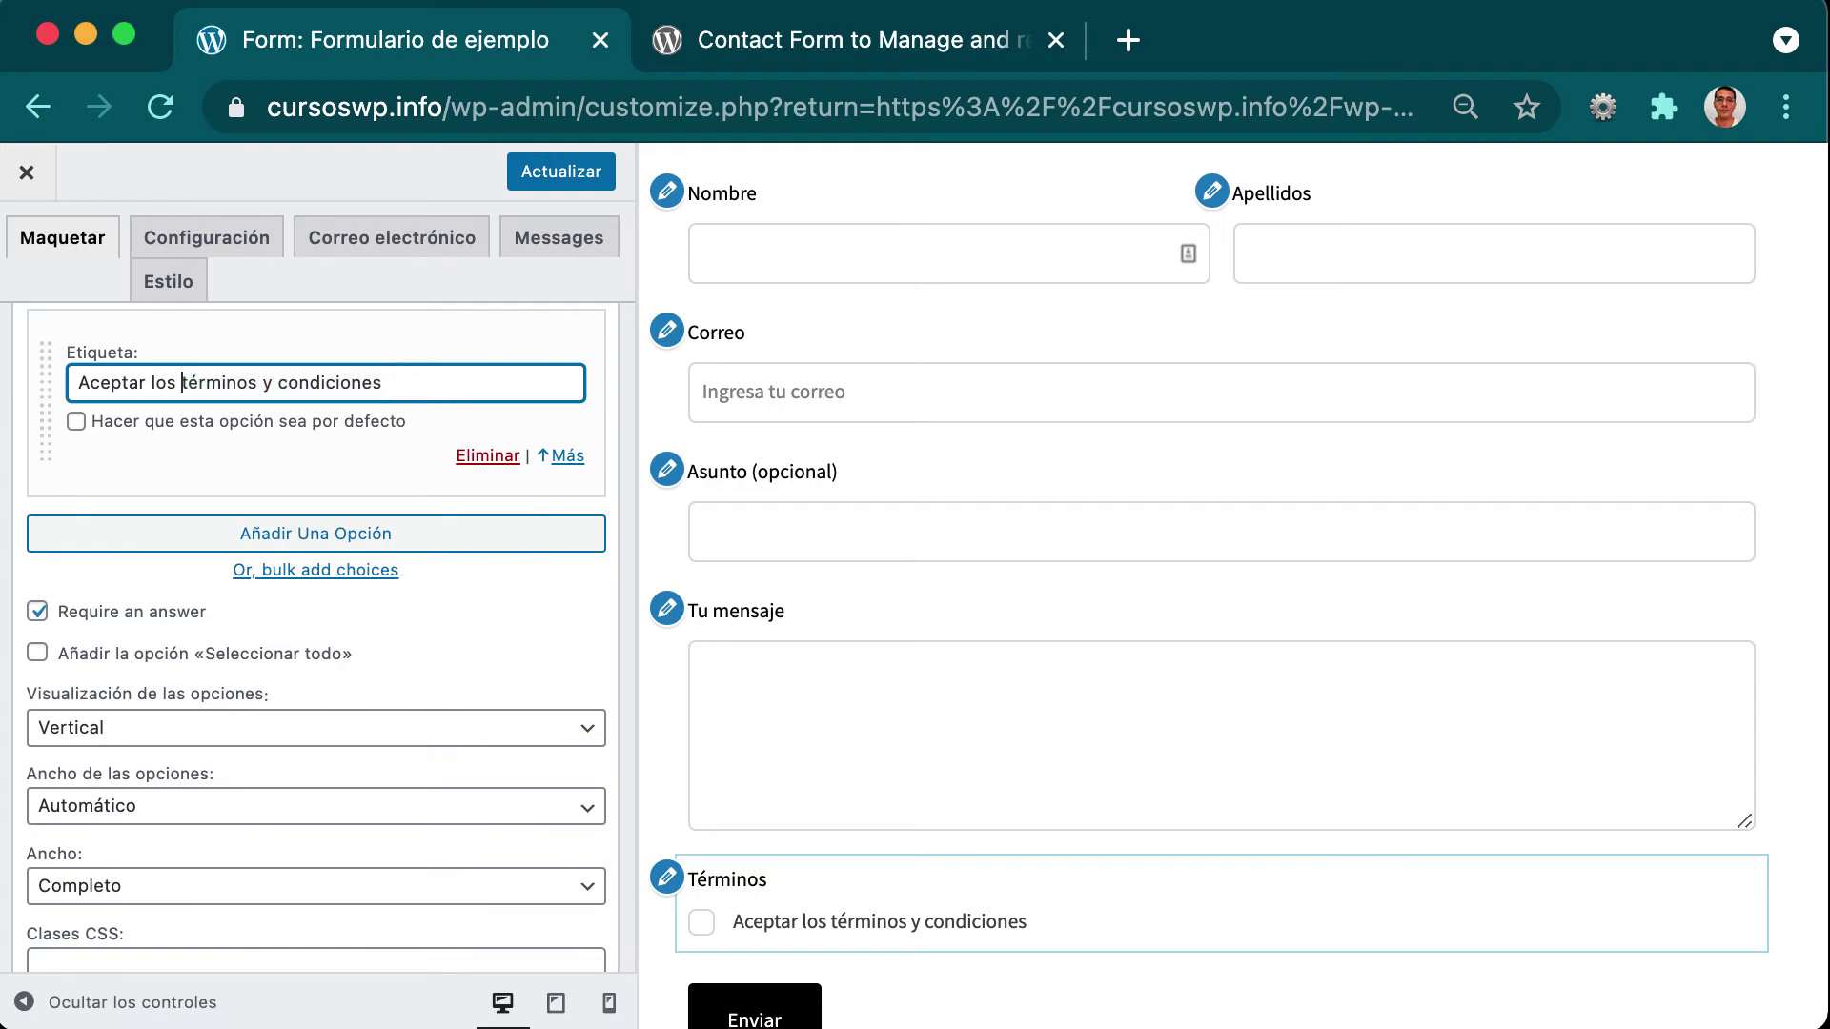
{"action": "type", "text": "<a"}
{"action": "type", "text": " href=\""}
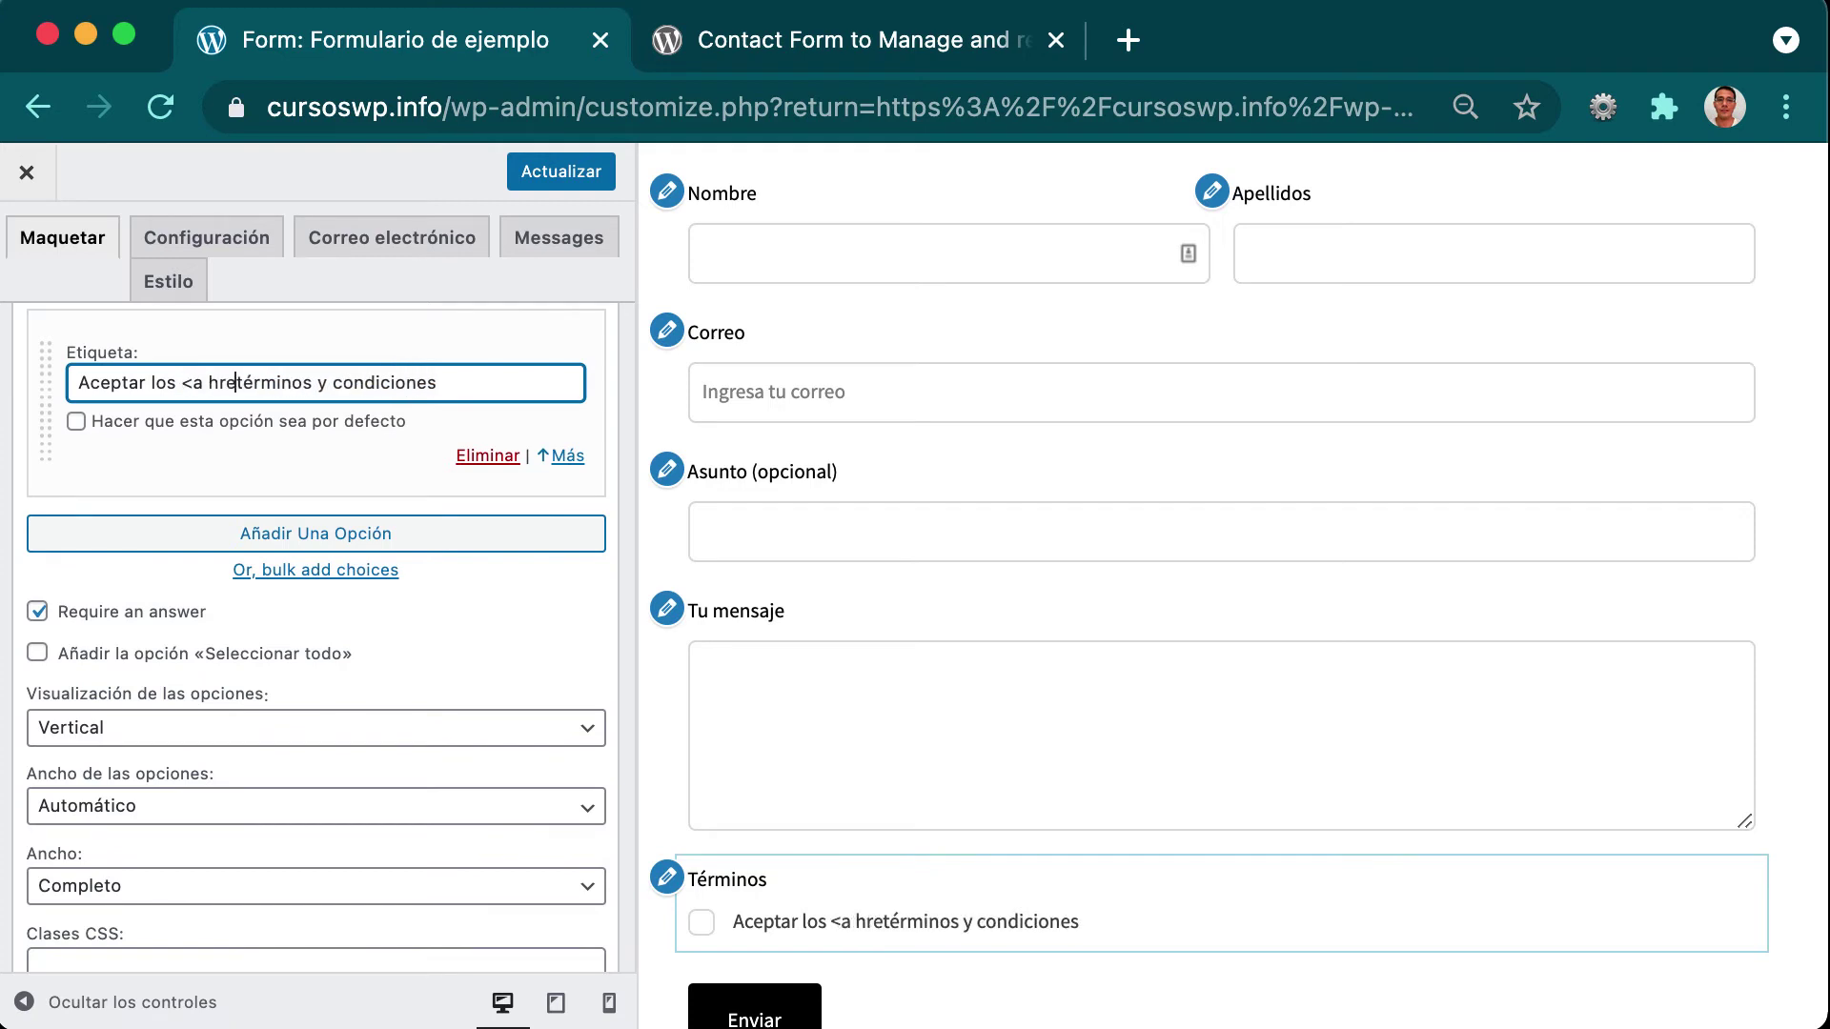
{"action": "type", "text": "\">"}
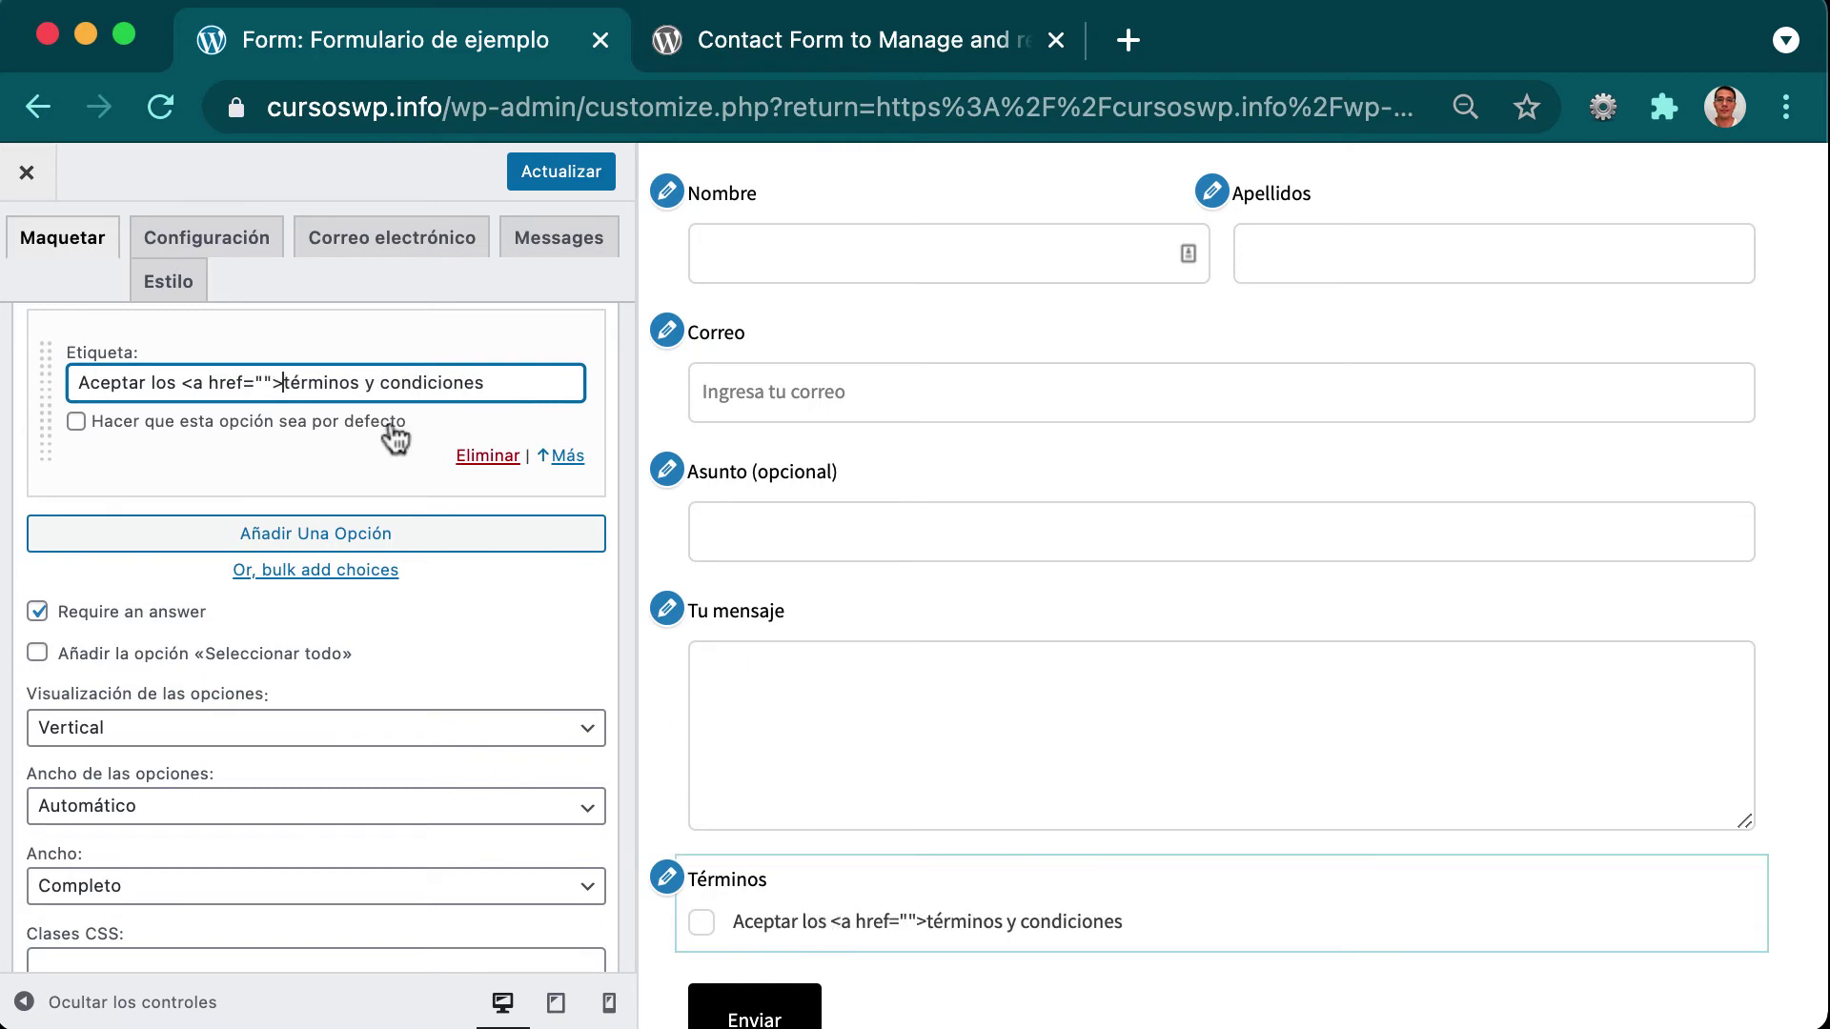
{"action": "left_click_drag", "start_coordinate": [179, 382], "coordinate": [284, 383]}
{"action": "key", "text": "BackSpace"}
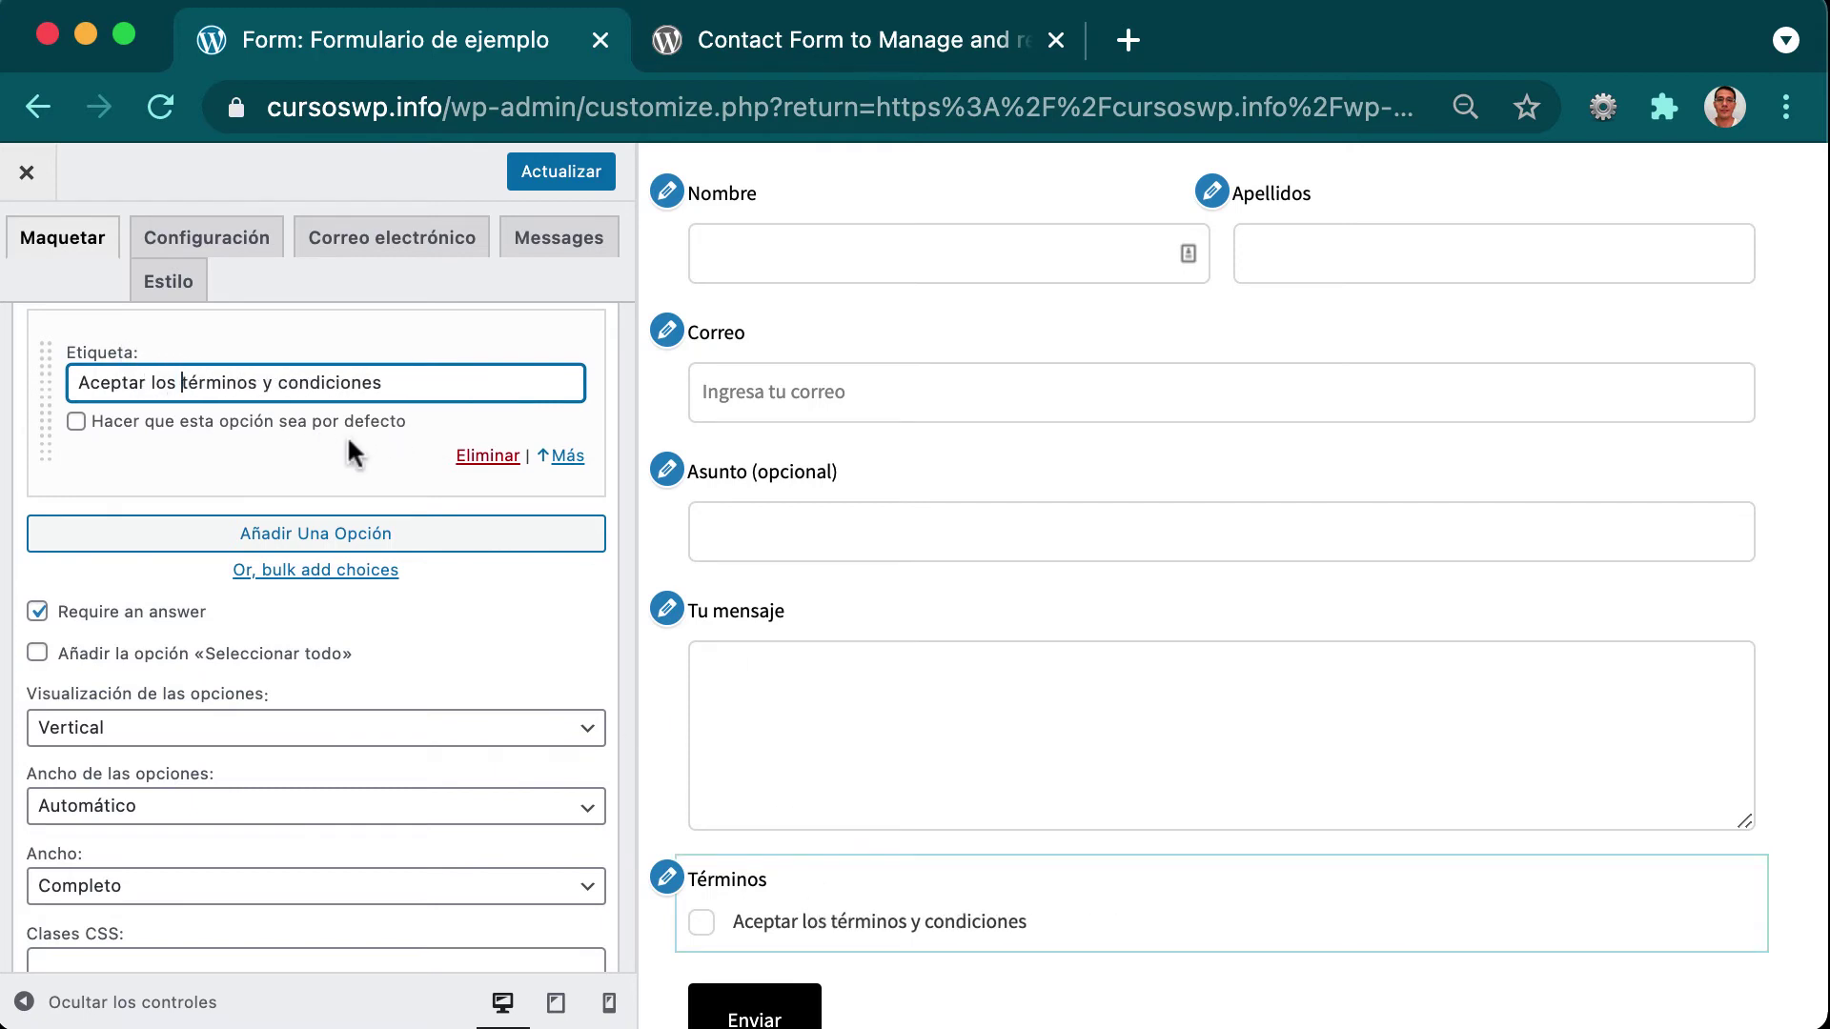
Save the form changes and collapse the Términos field's settings.
{"action": "scroll", "coordinate": [890, 927], "scroll_direction": "down", "scroll_amount": 3}
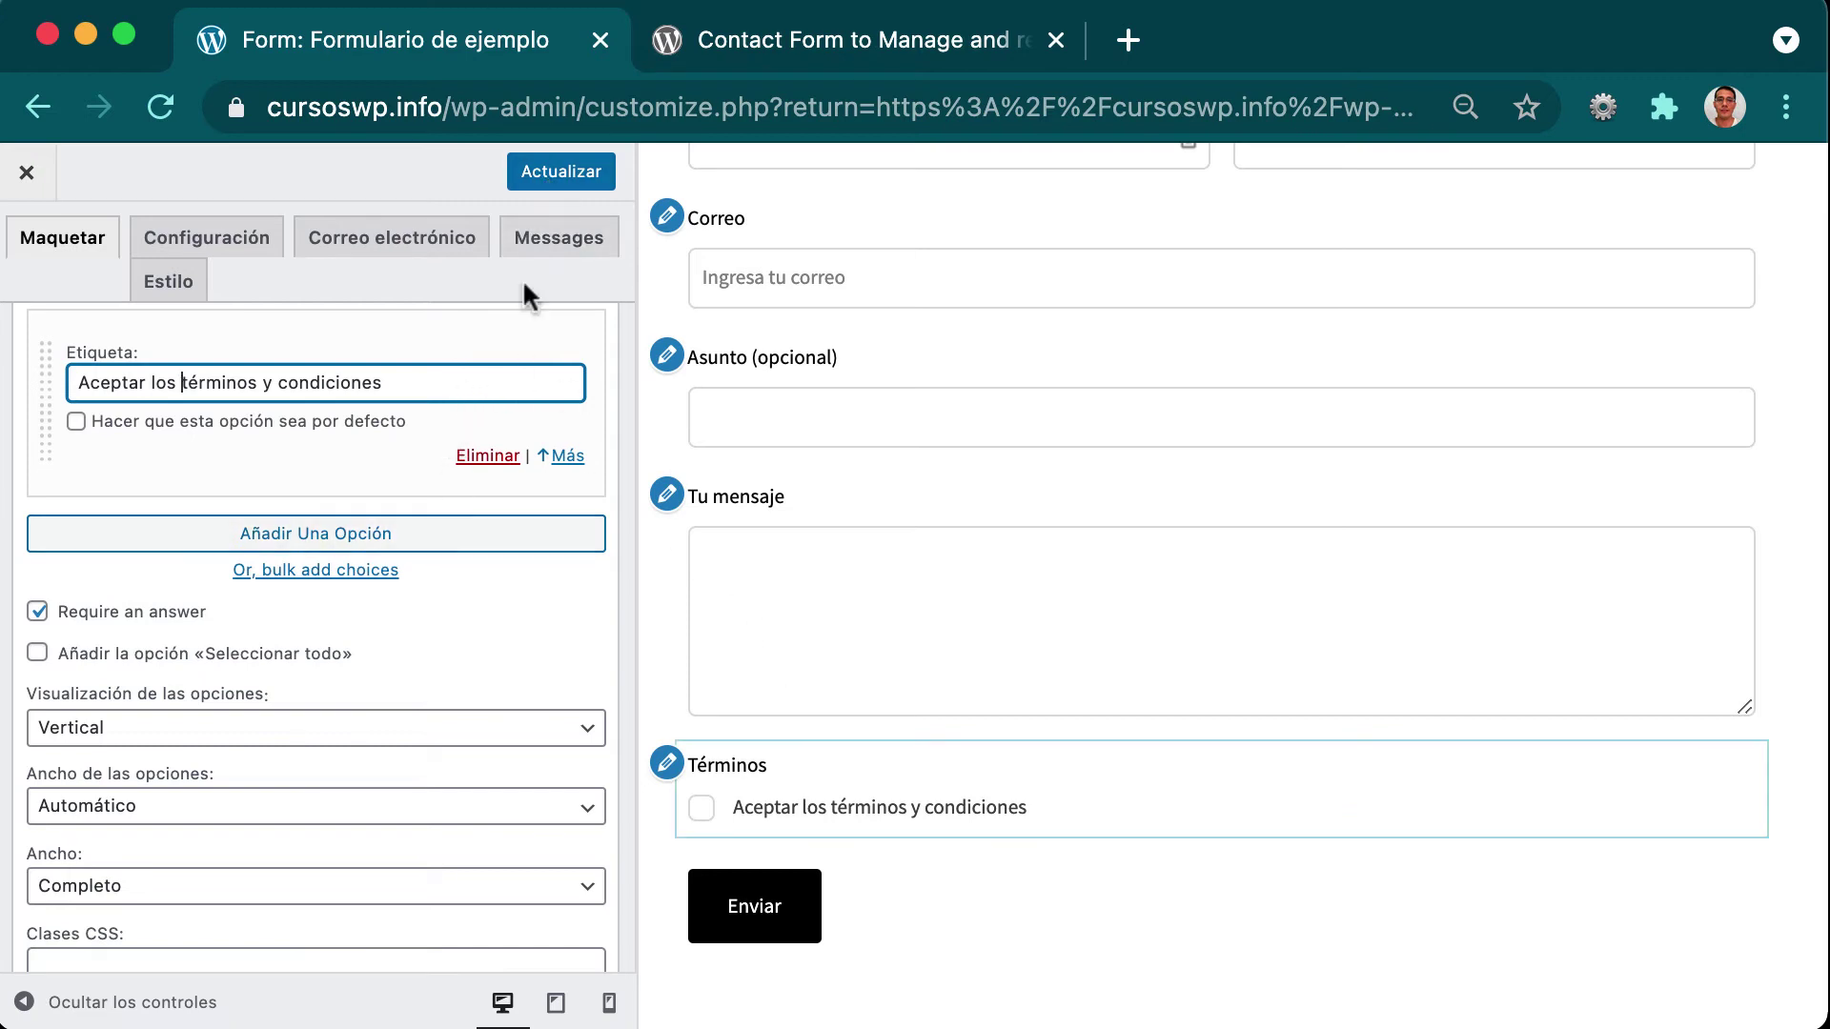
{"action": "left_click", "coordinate": [551, 177]}
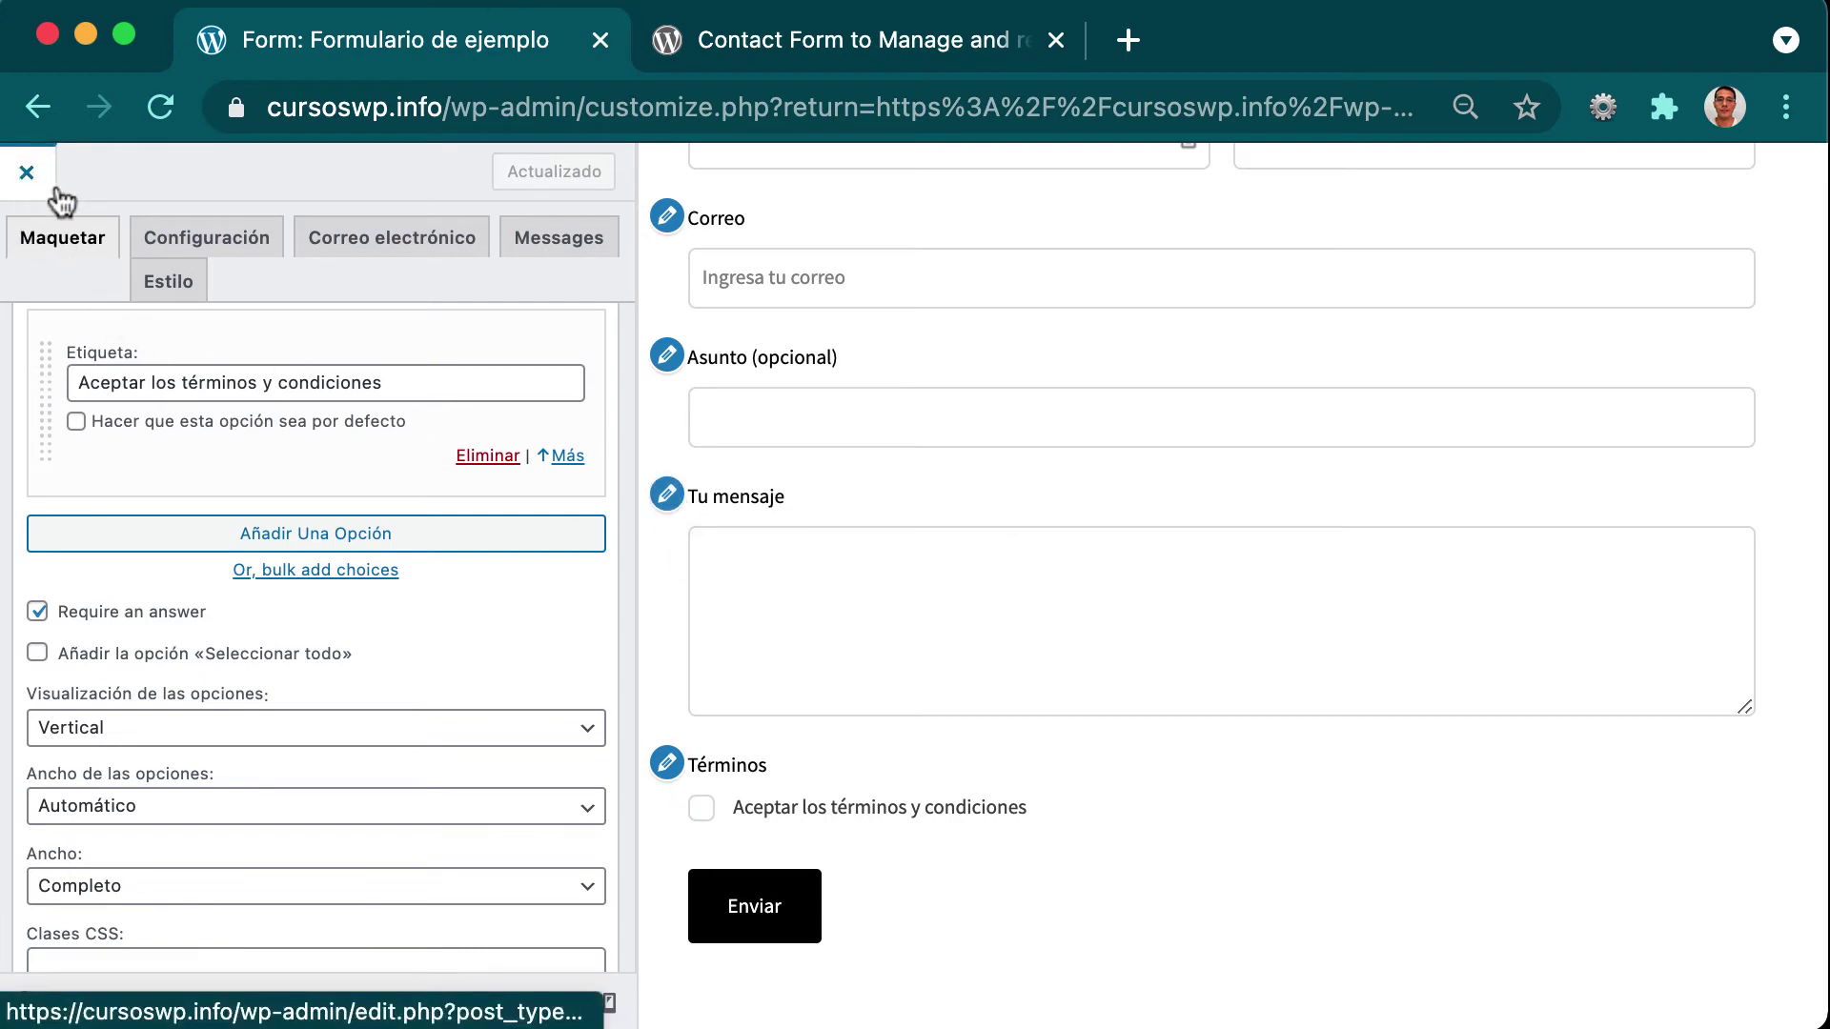
{"action": "scroll", "coordinate": [484, 333], "scroll_direction": "up", "scroll_amount": 5}
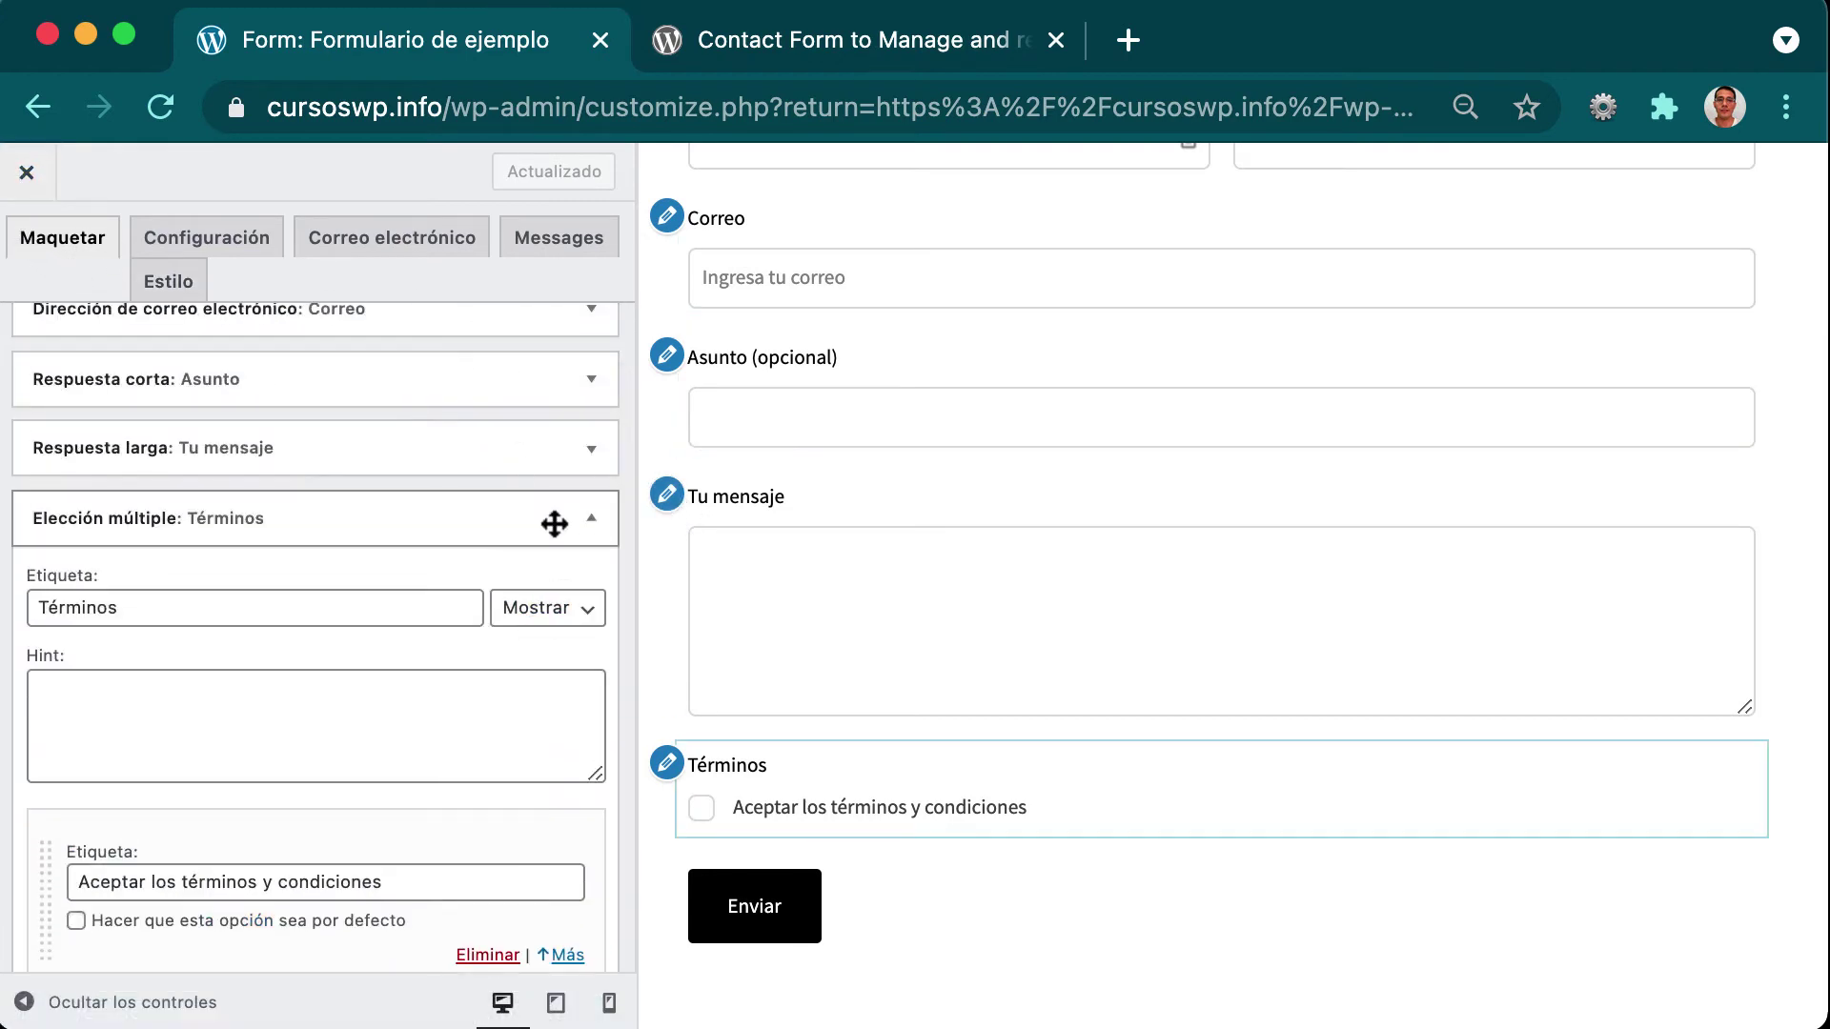
{"action": "left_click", "coordinate": [588, 529]}
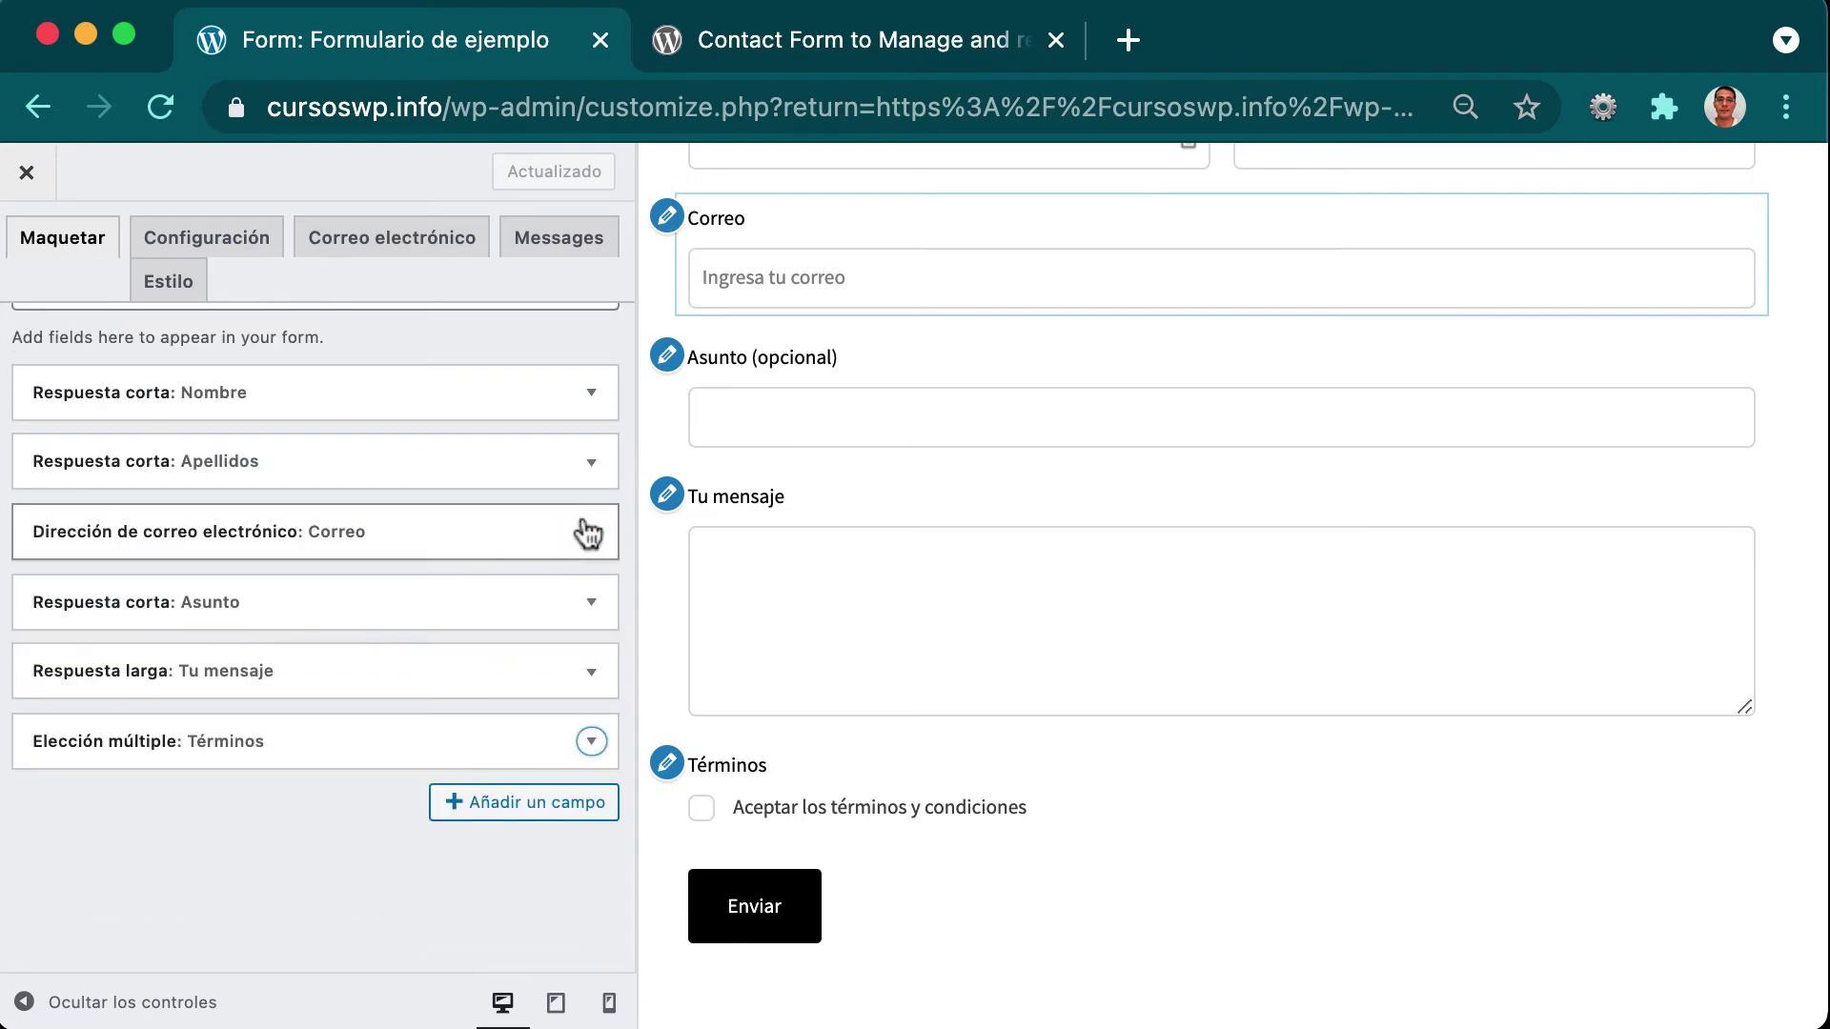
Examine the field types that can be added to the form, down to the consent option, and close the list.
{"action": "left_click", "coordinate": [511, 808]}
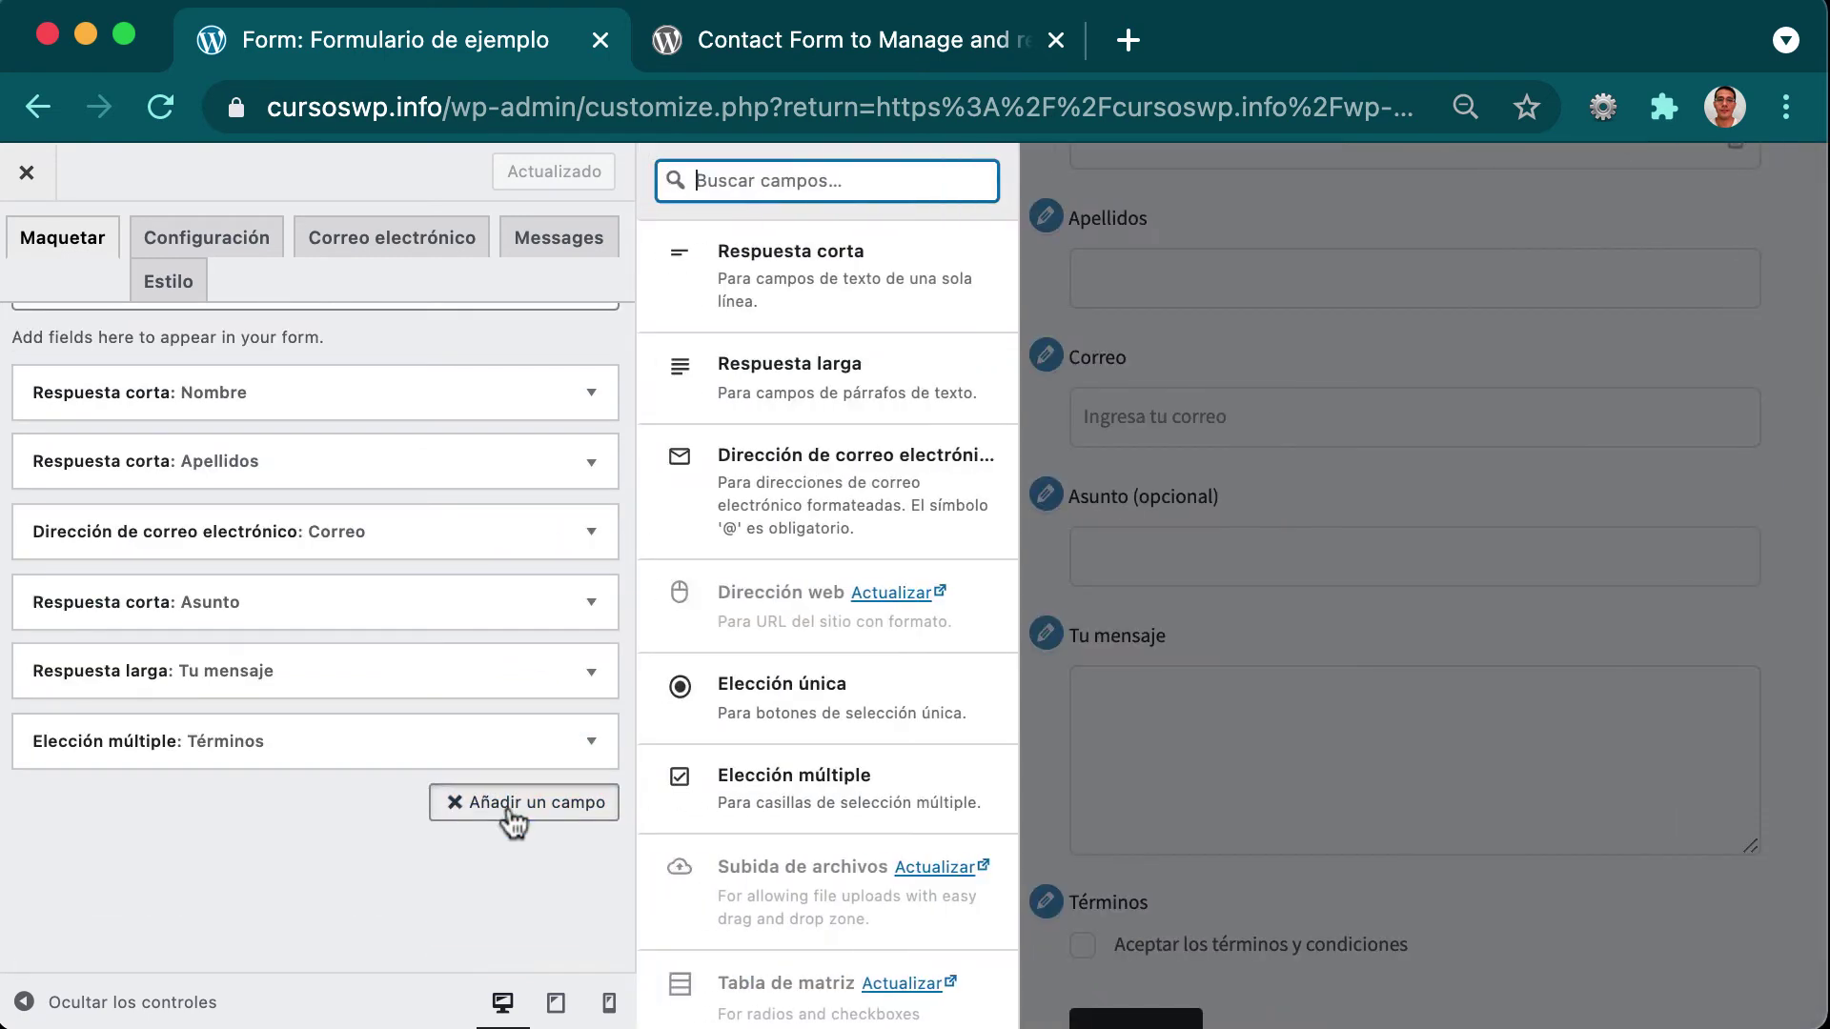
{"action": "scroll", "coordinate": [929, 456], "scroll_direction": "down", "scroll_amount": 5}
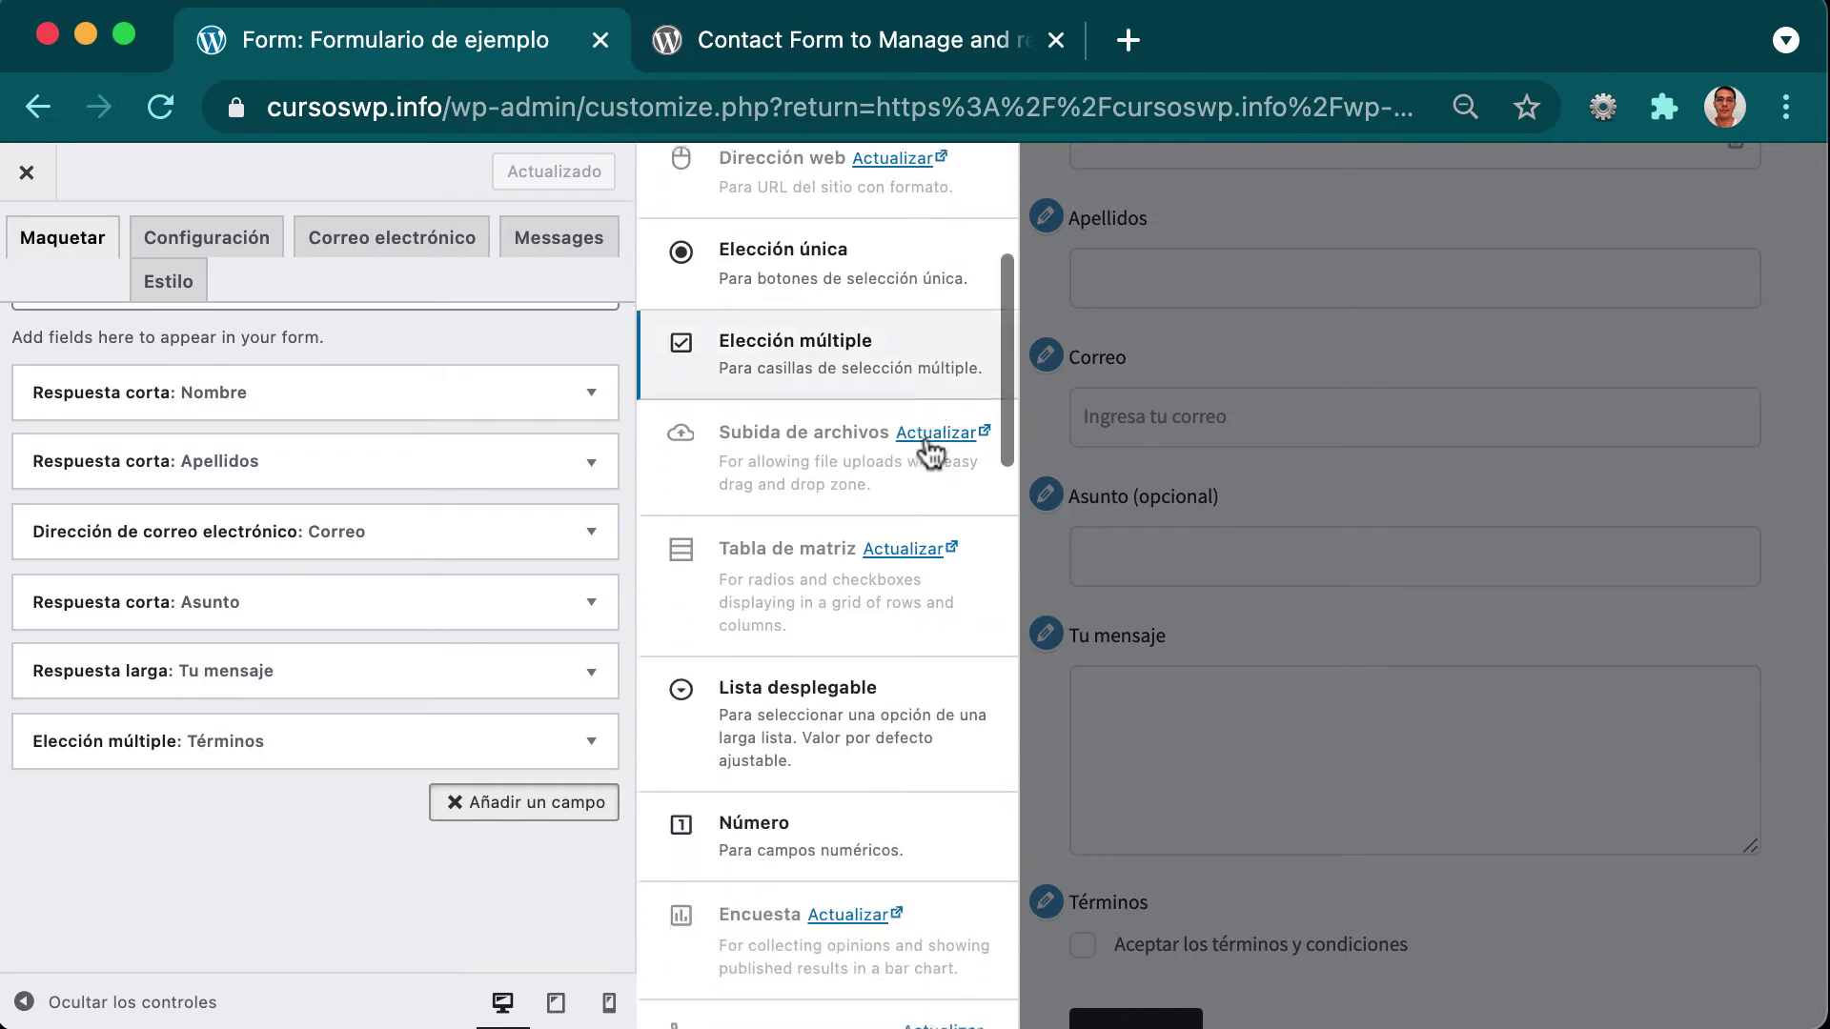
{"action": "scroll", "coordinate": [920, 467], "scroll_direction": "down", "scroll_amount": 3}
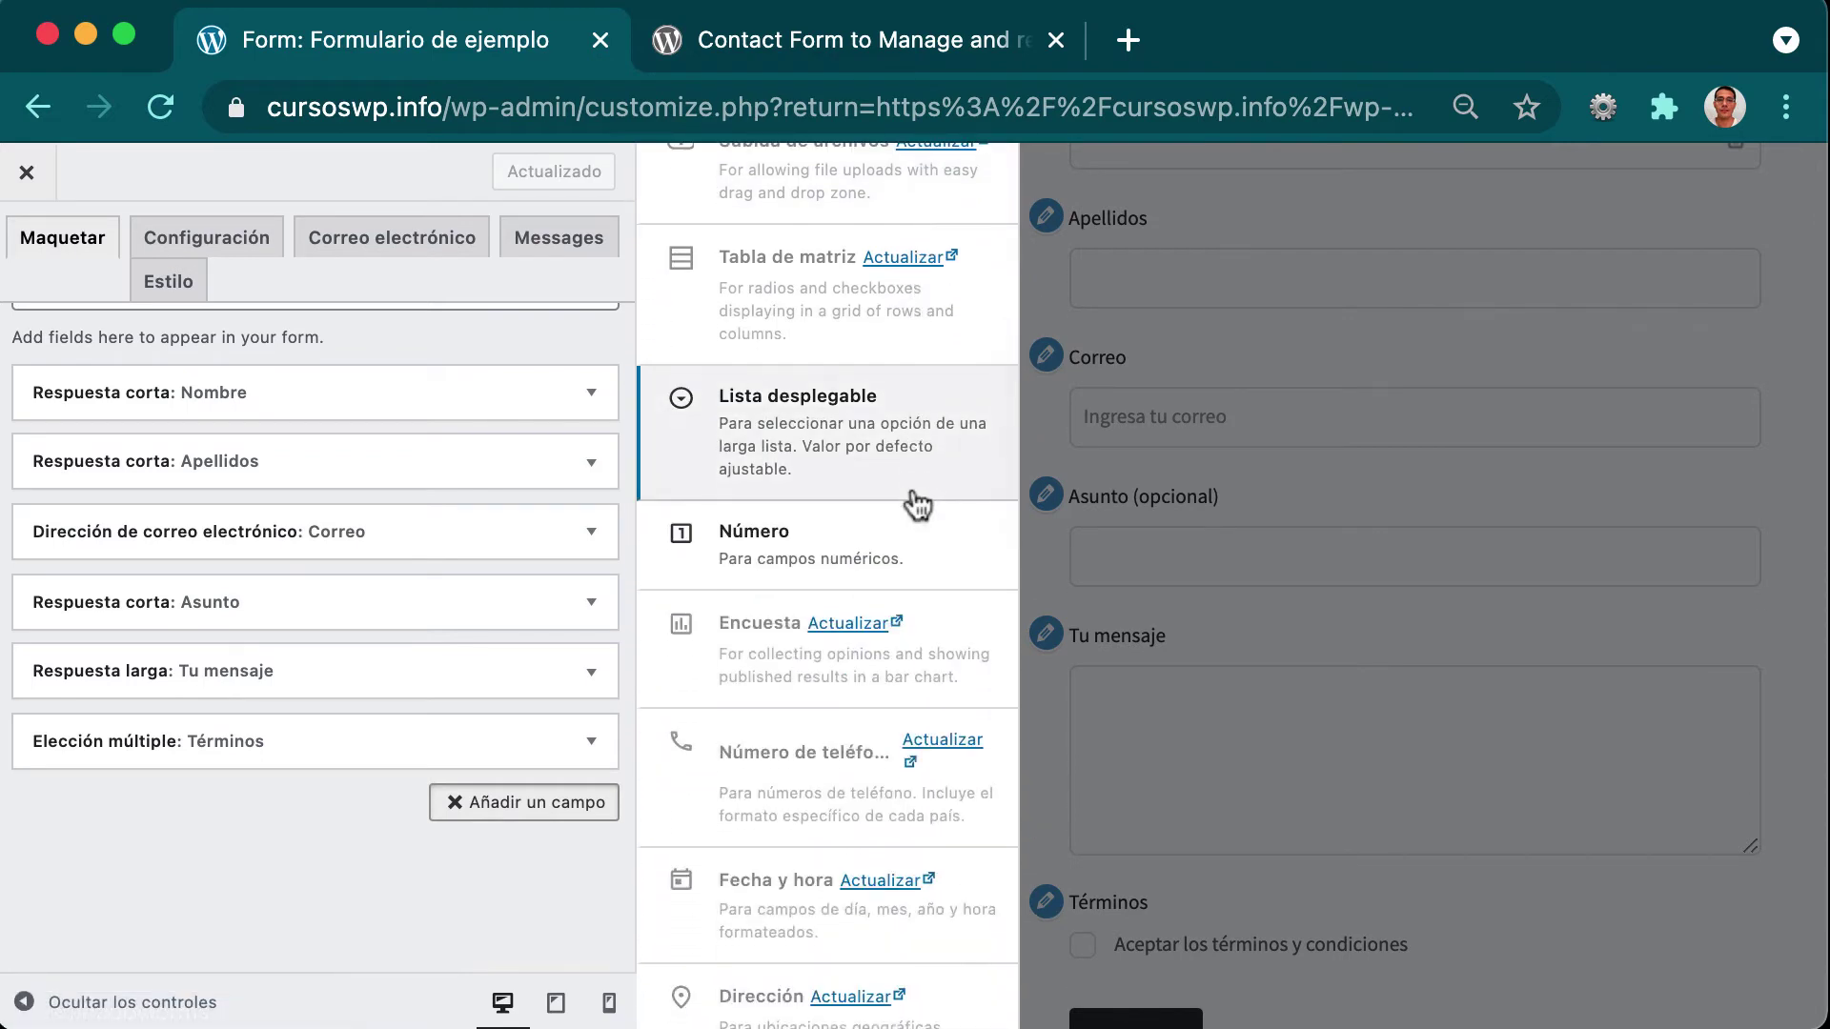
{"action": "scroll", "coordinate": [915, 496], "scroll_direction": "down", "scroll_amount": 6}
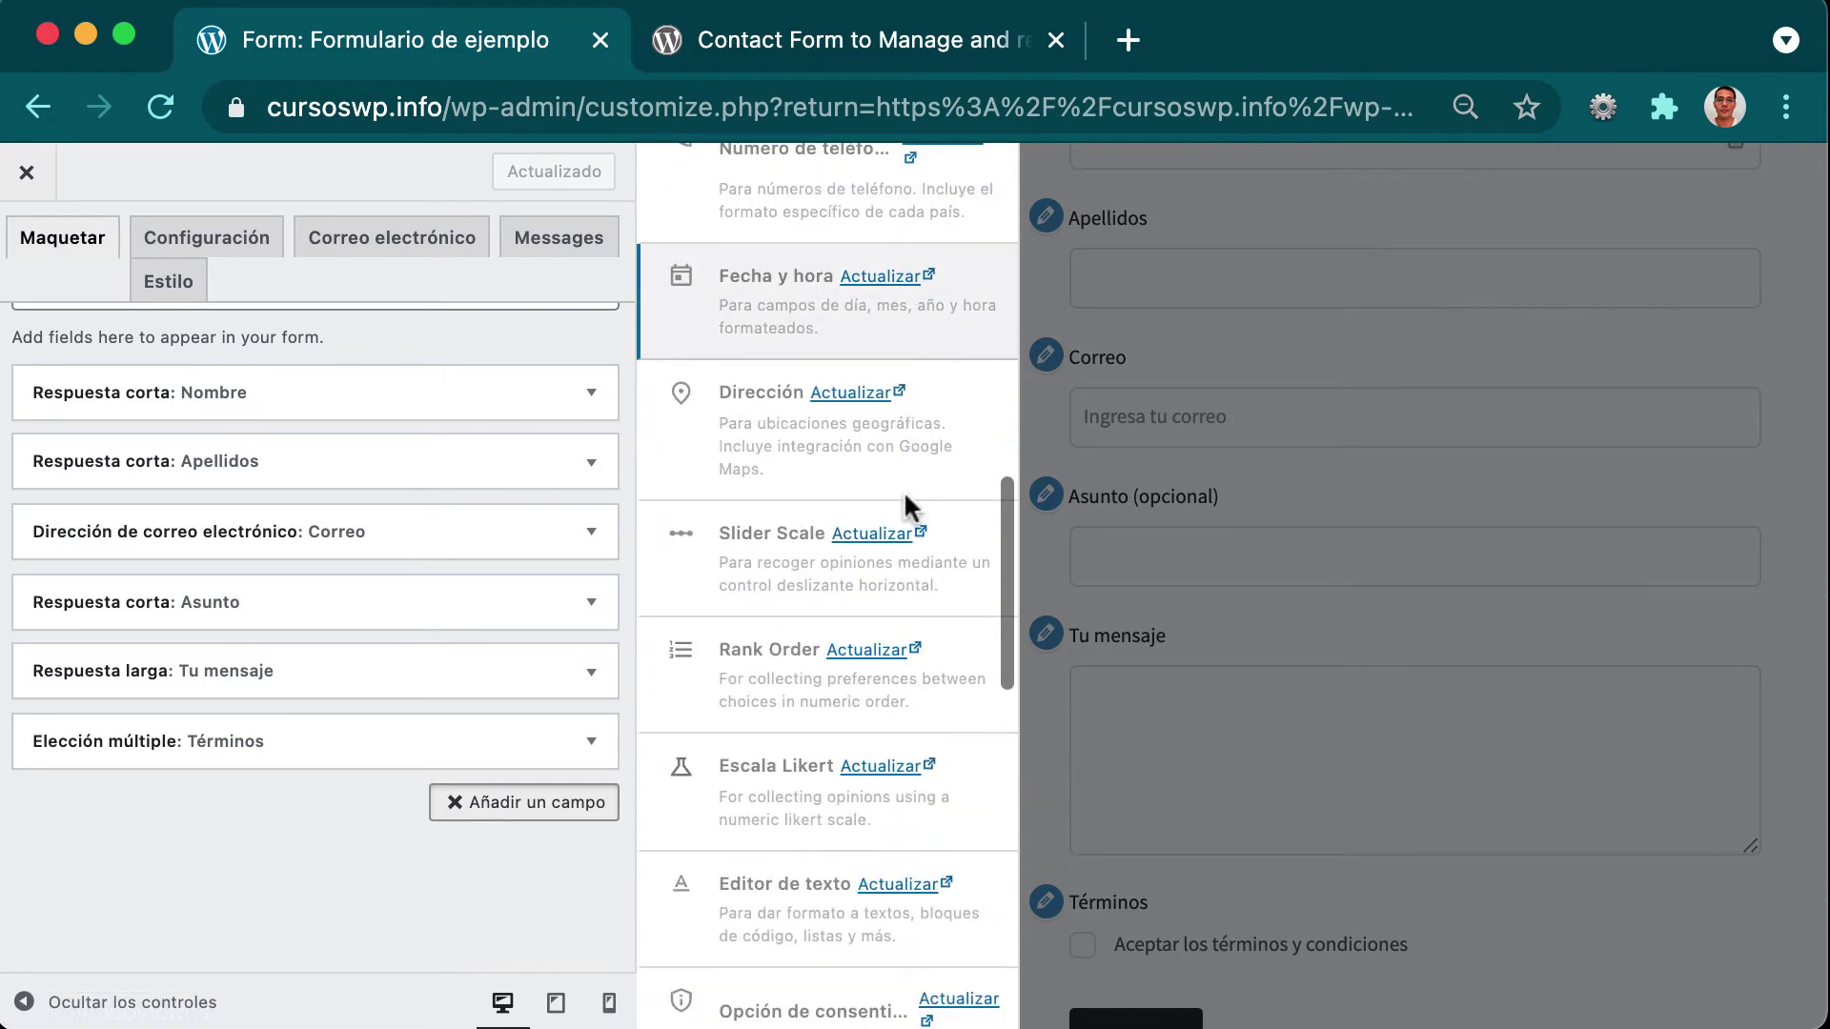
{"action": "scroll", "coordinate": [891, 506], "scroll_direction": "down", "scroll_amount": 3}
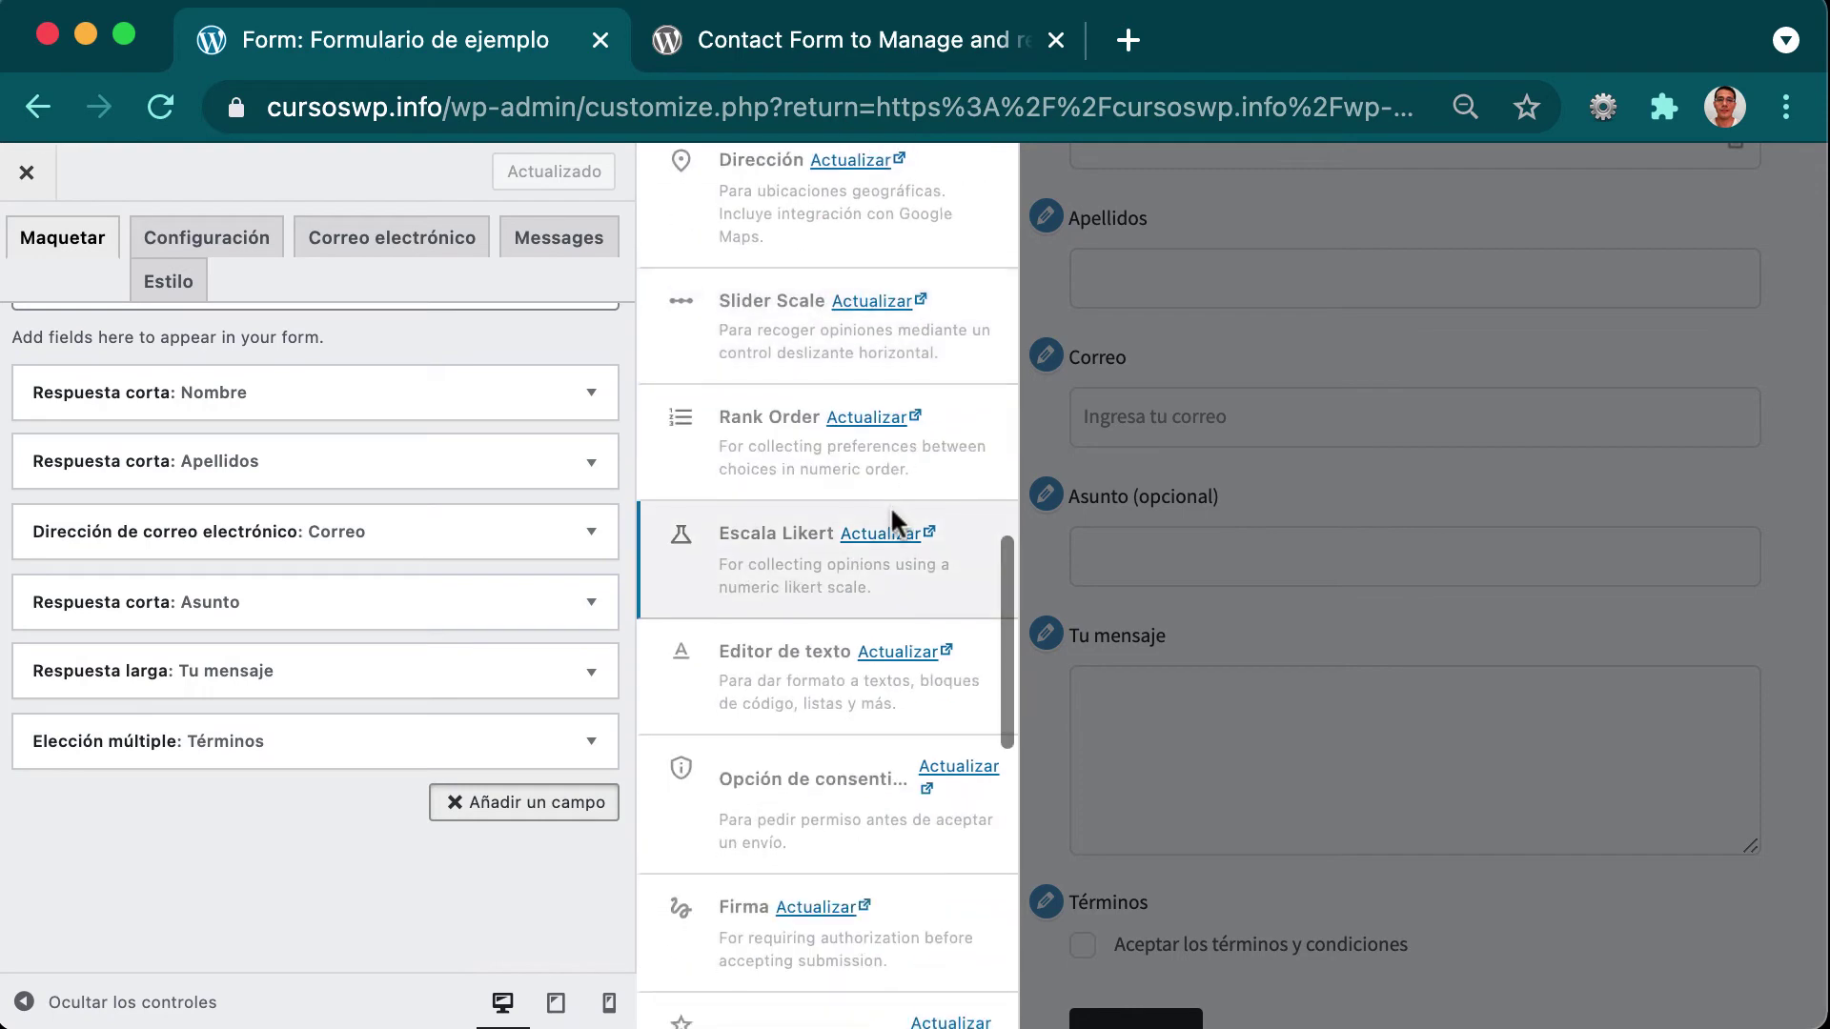
{"action": "scroll", "coordinate": [890, 505], "scroll_direction": "down", "scroll_amount": 2}
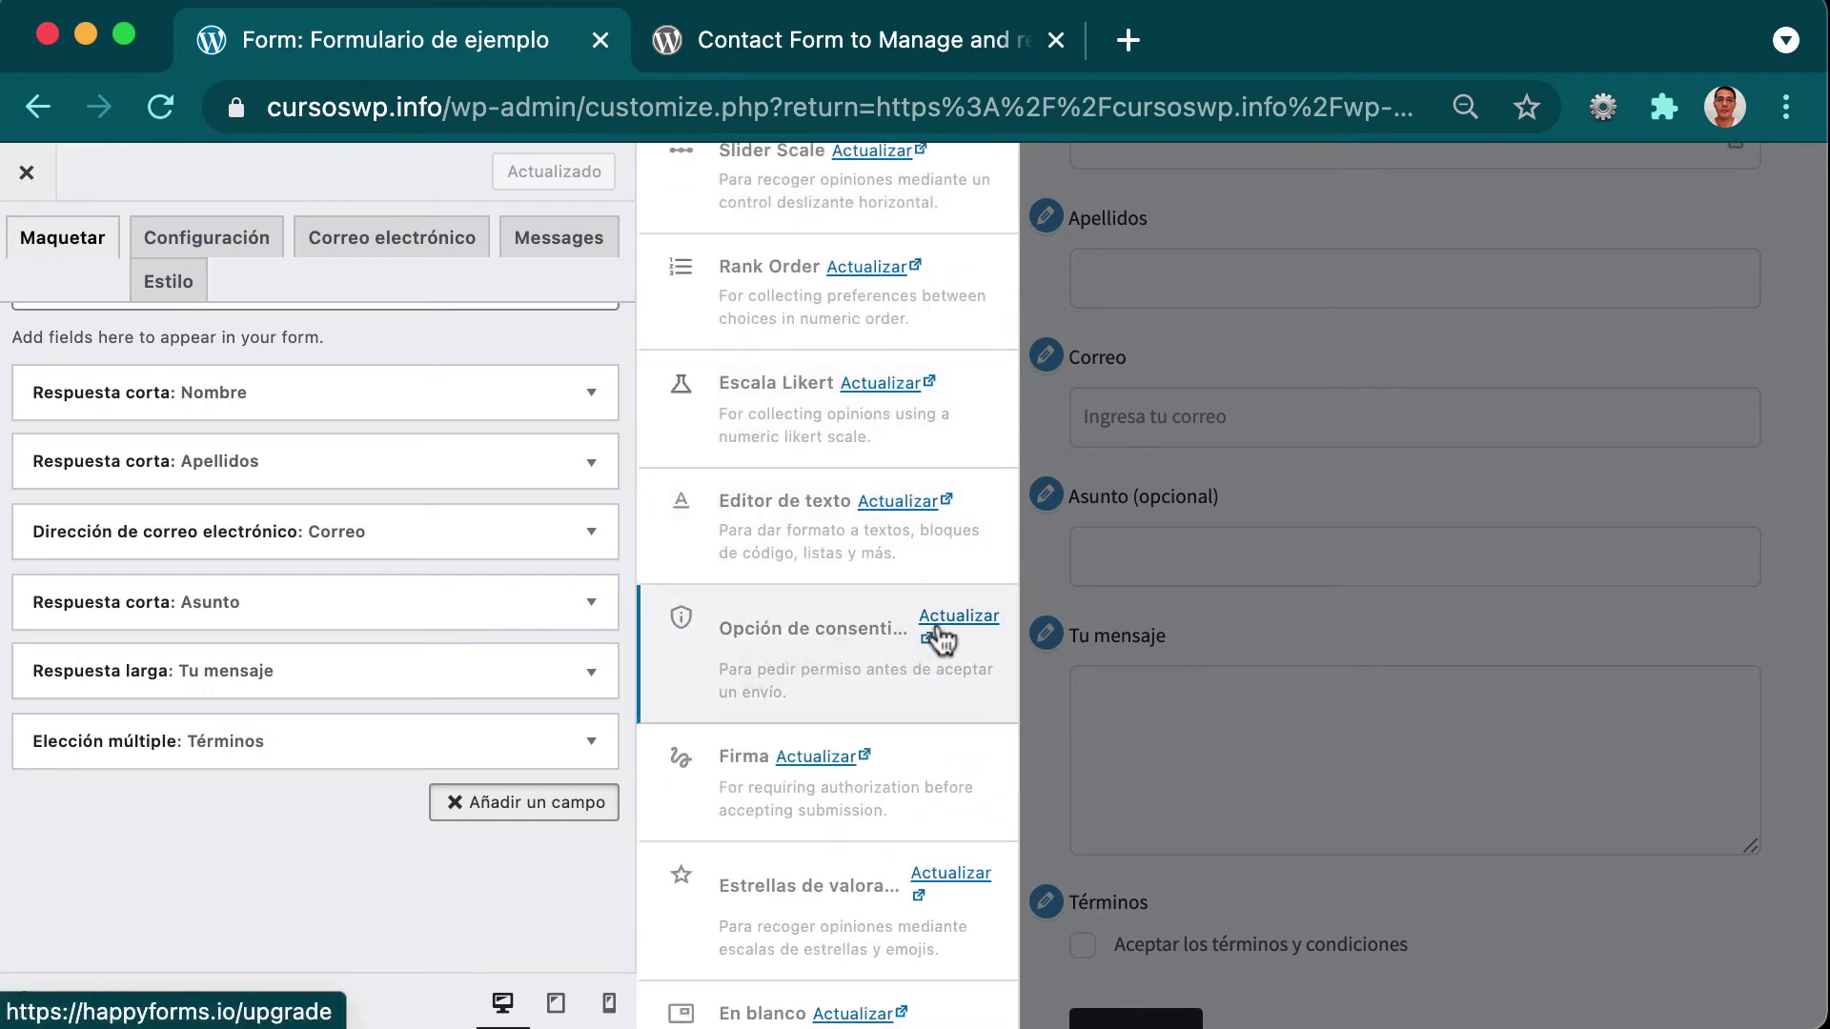
{"action": "left_click", "coordinate": [198, 863]}
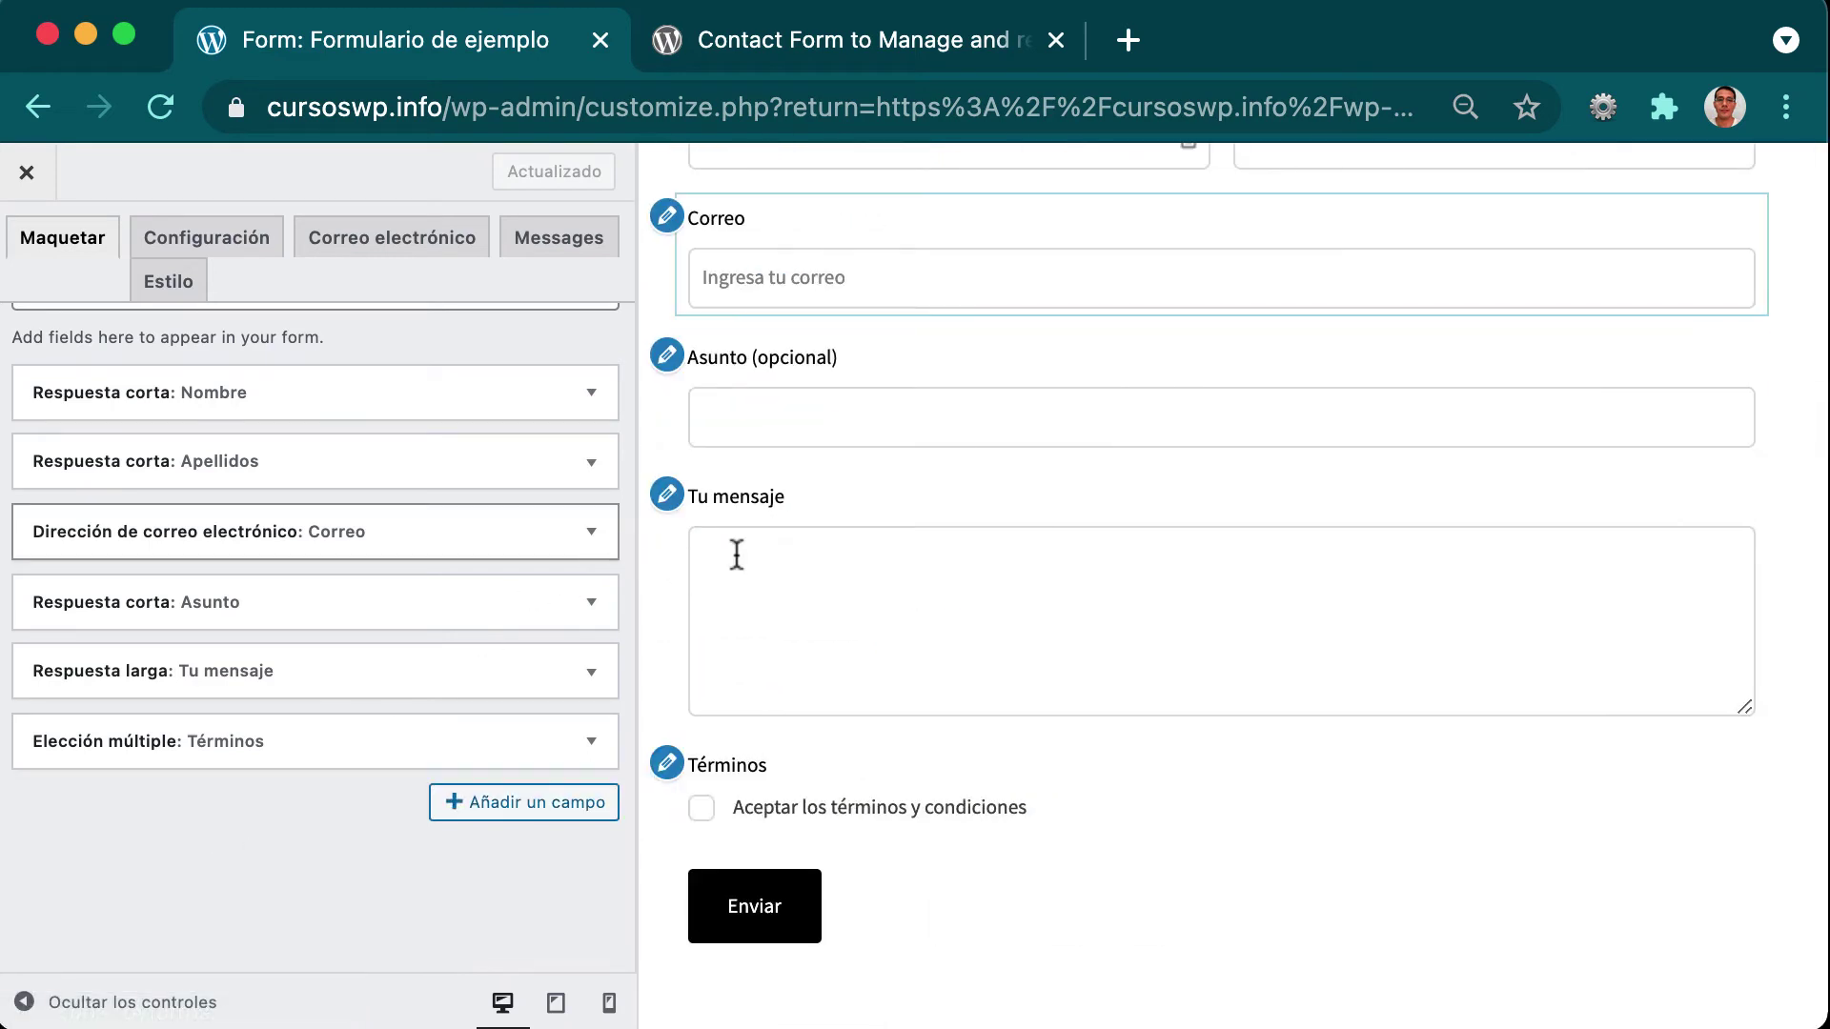
Check the whole form in the preview and close the form editor to return to the forms list.
{"action": "scroll", "coordinate": [740, 549], "scroll_direction": "up", "scroll_amount": 3}
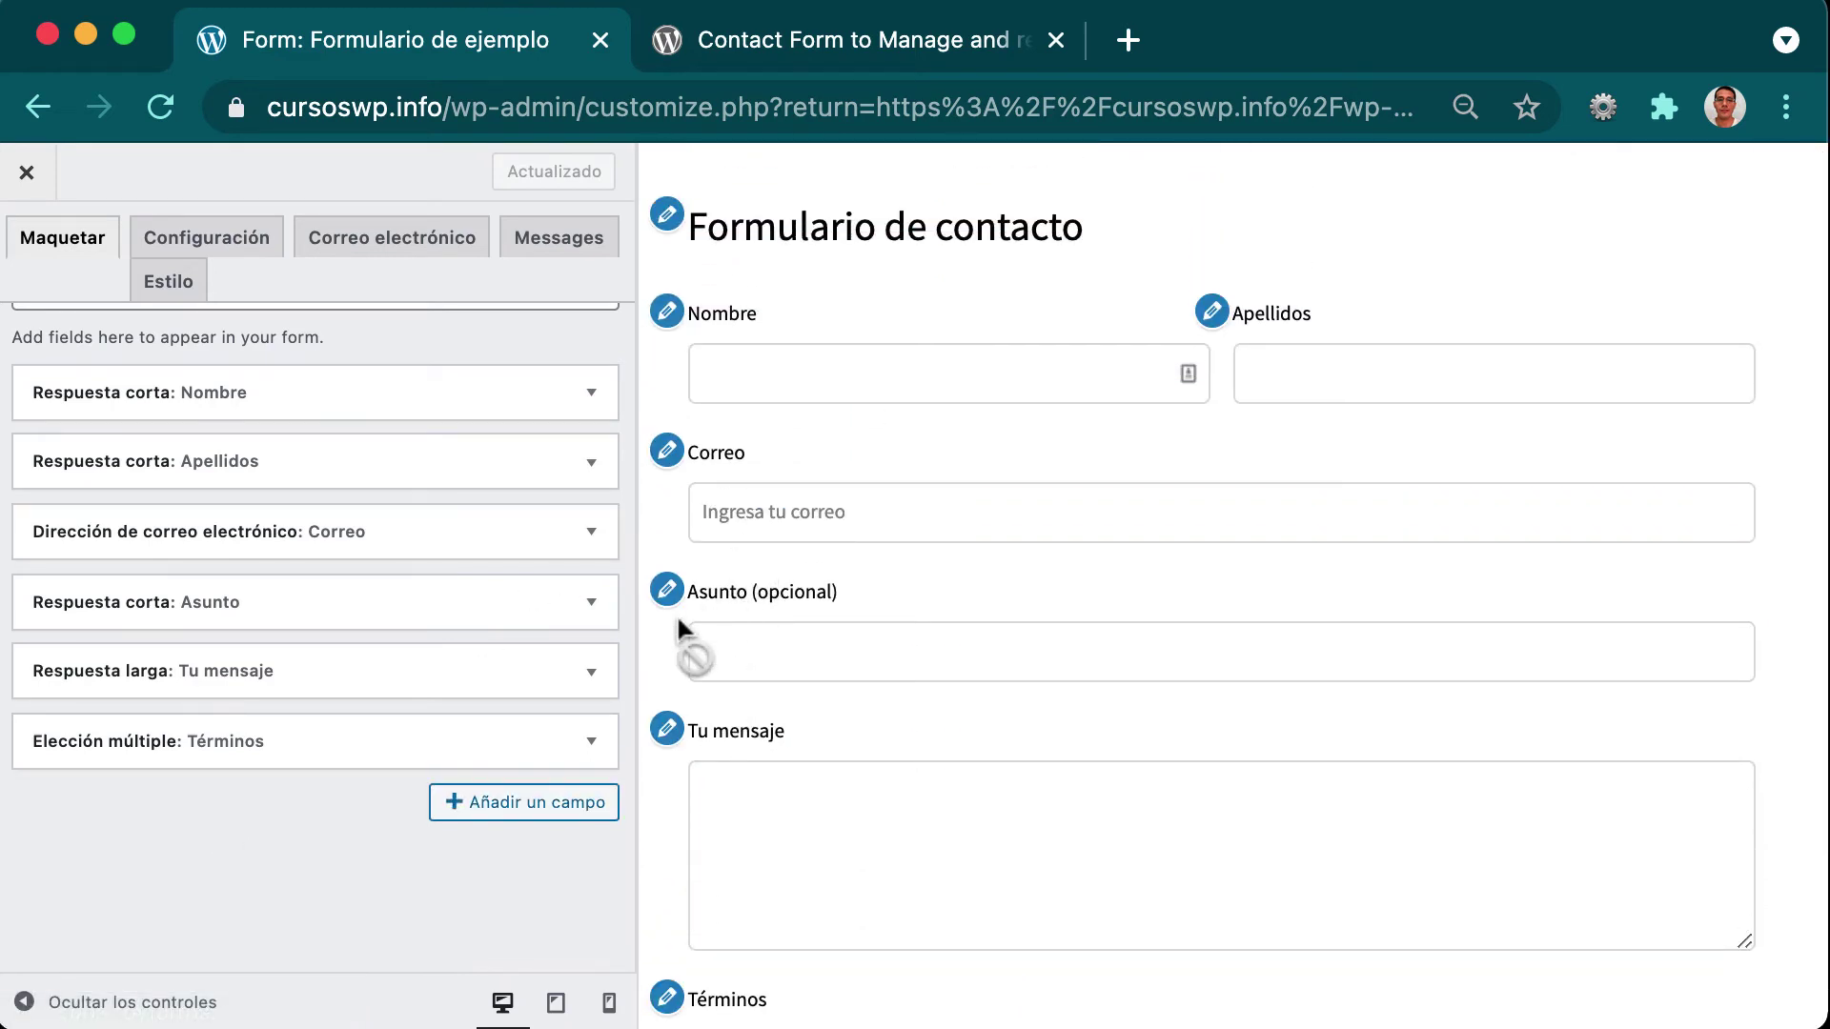
{"action": "scroll", "coordinate": [1010, 493], "scroll_direction": "down", "scroll_amount": 3}
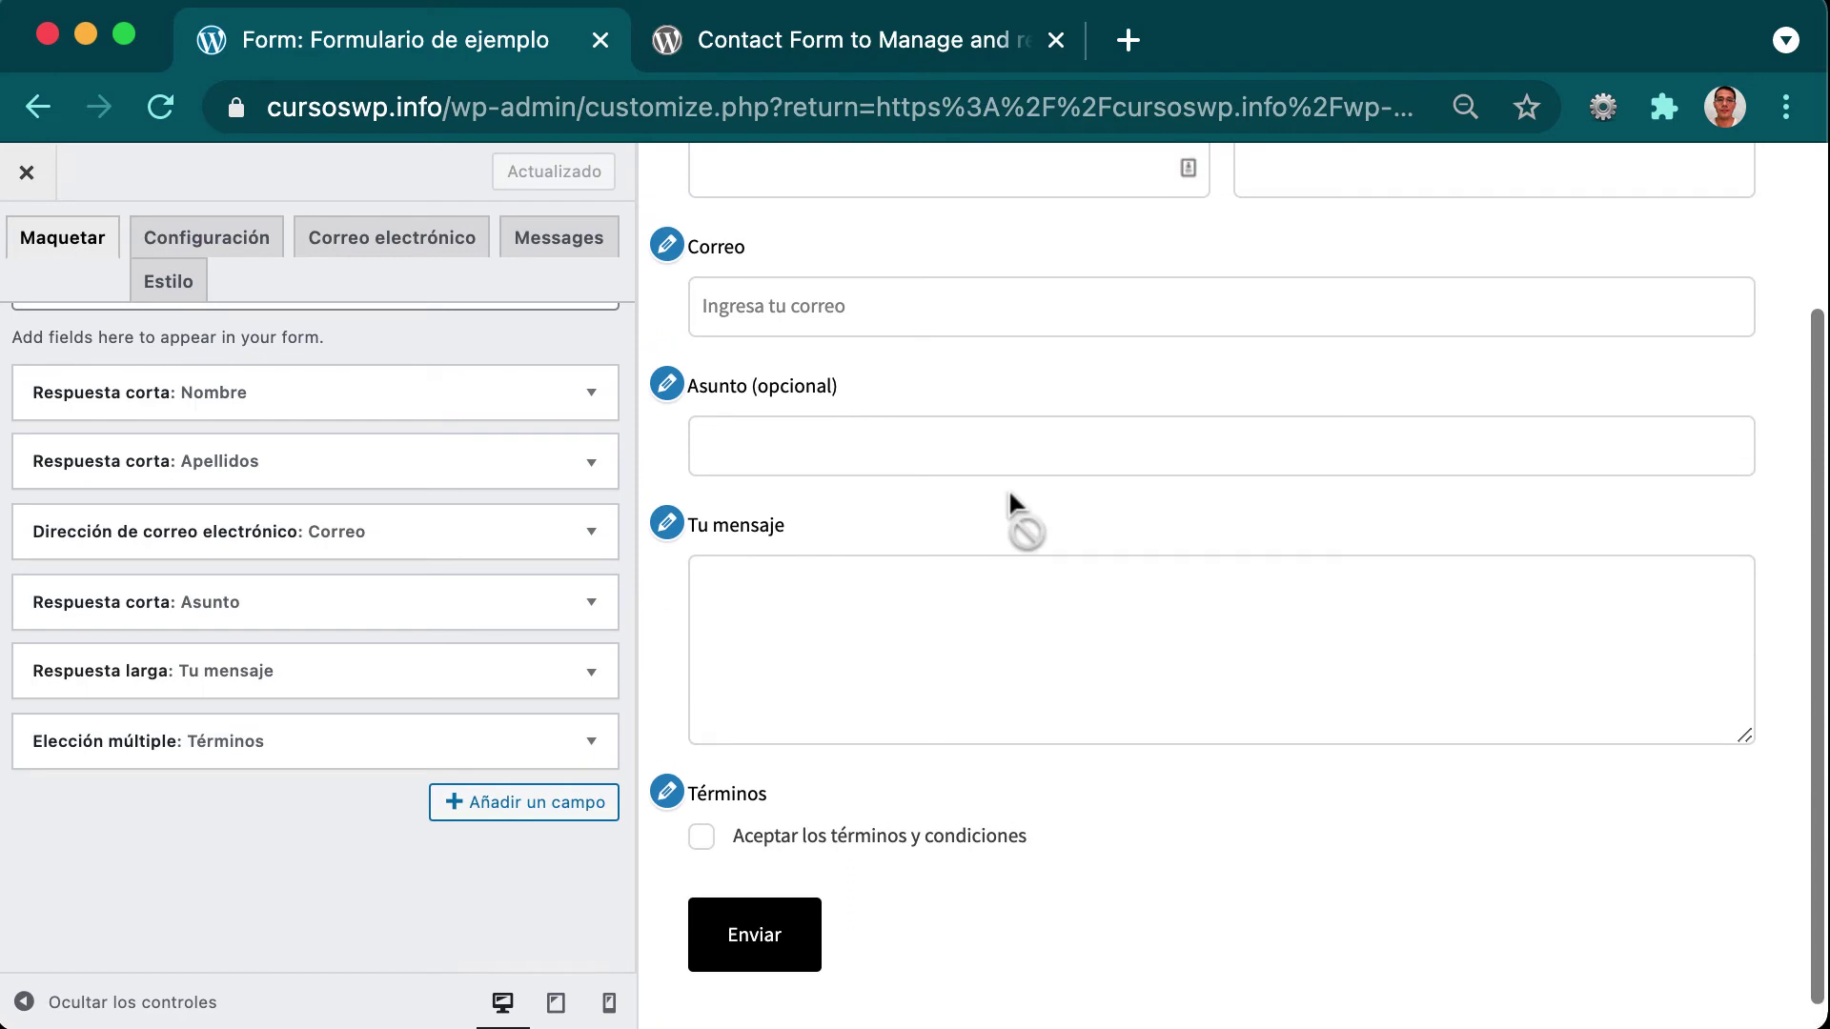
{"action": "scroll", "coordinate": [1008, 488], "scroll_direction": "up", "scroll_amount": 3}
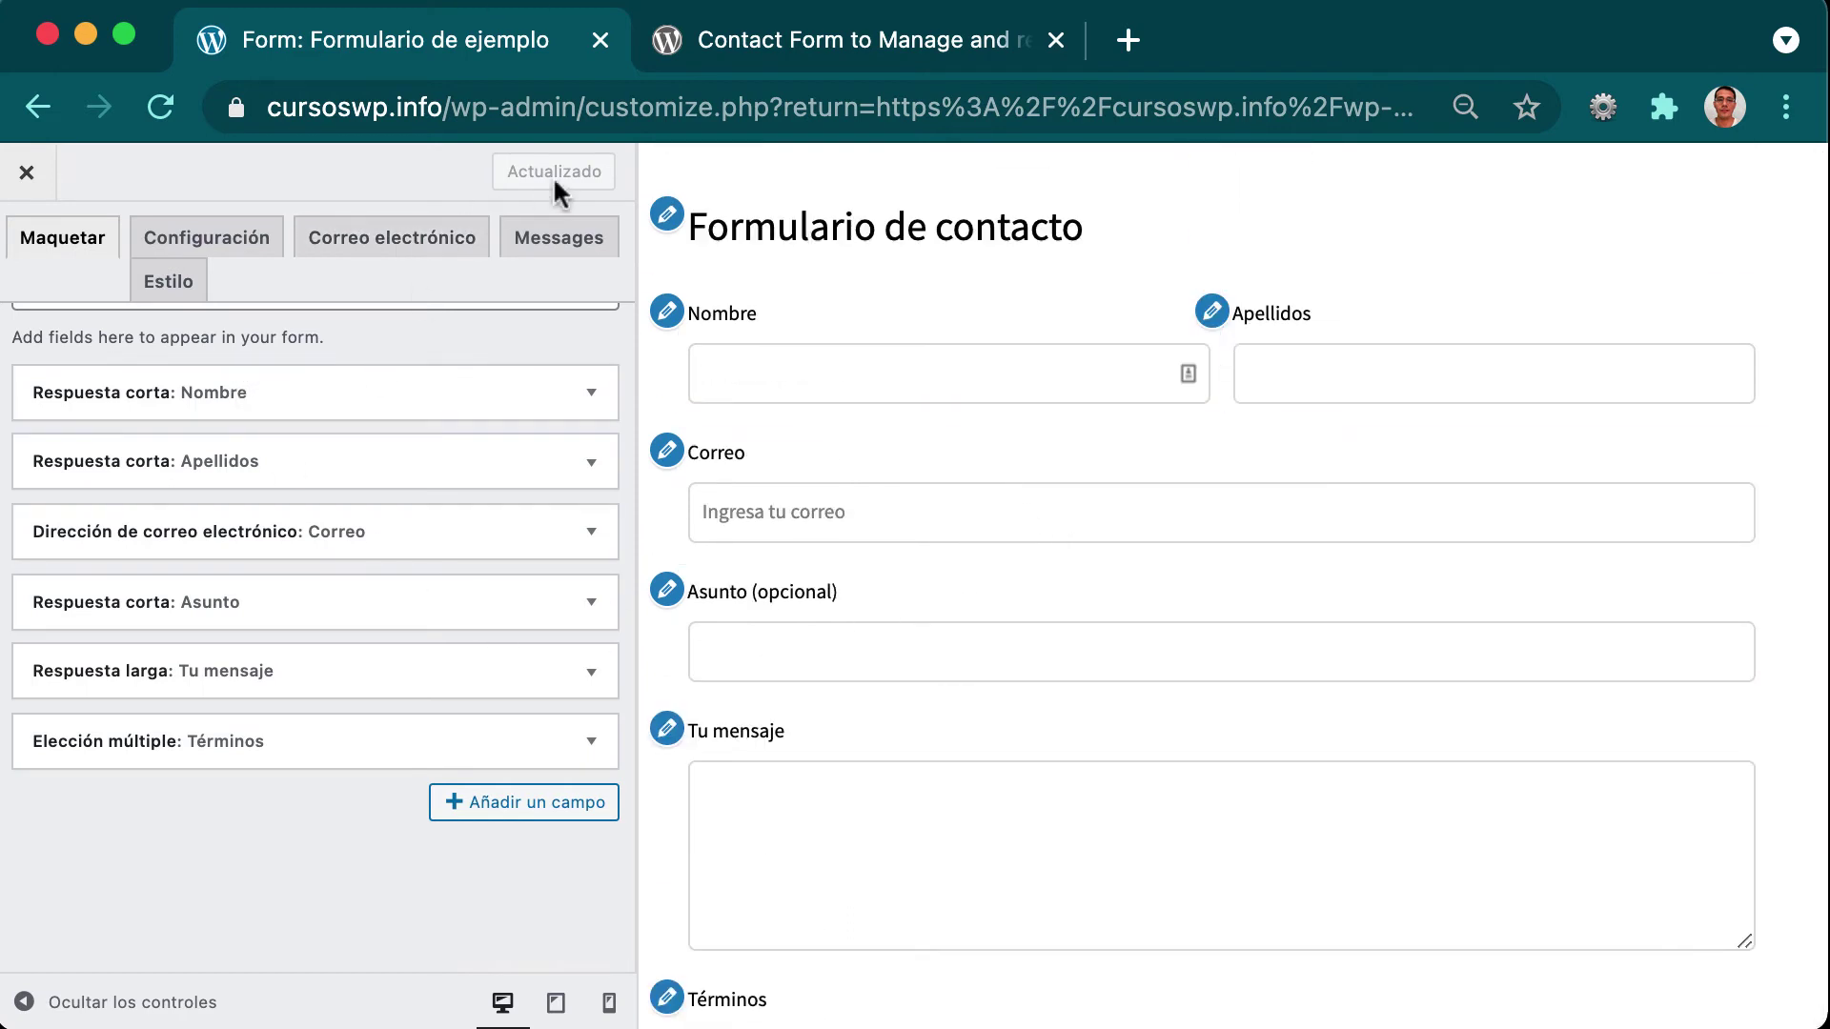
{"action": "left_click", "coordinate": [37, 188]}
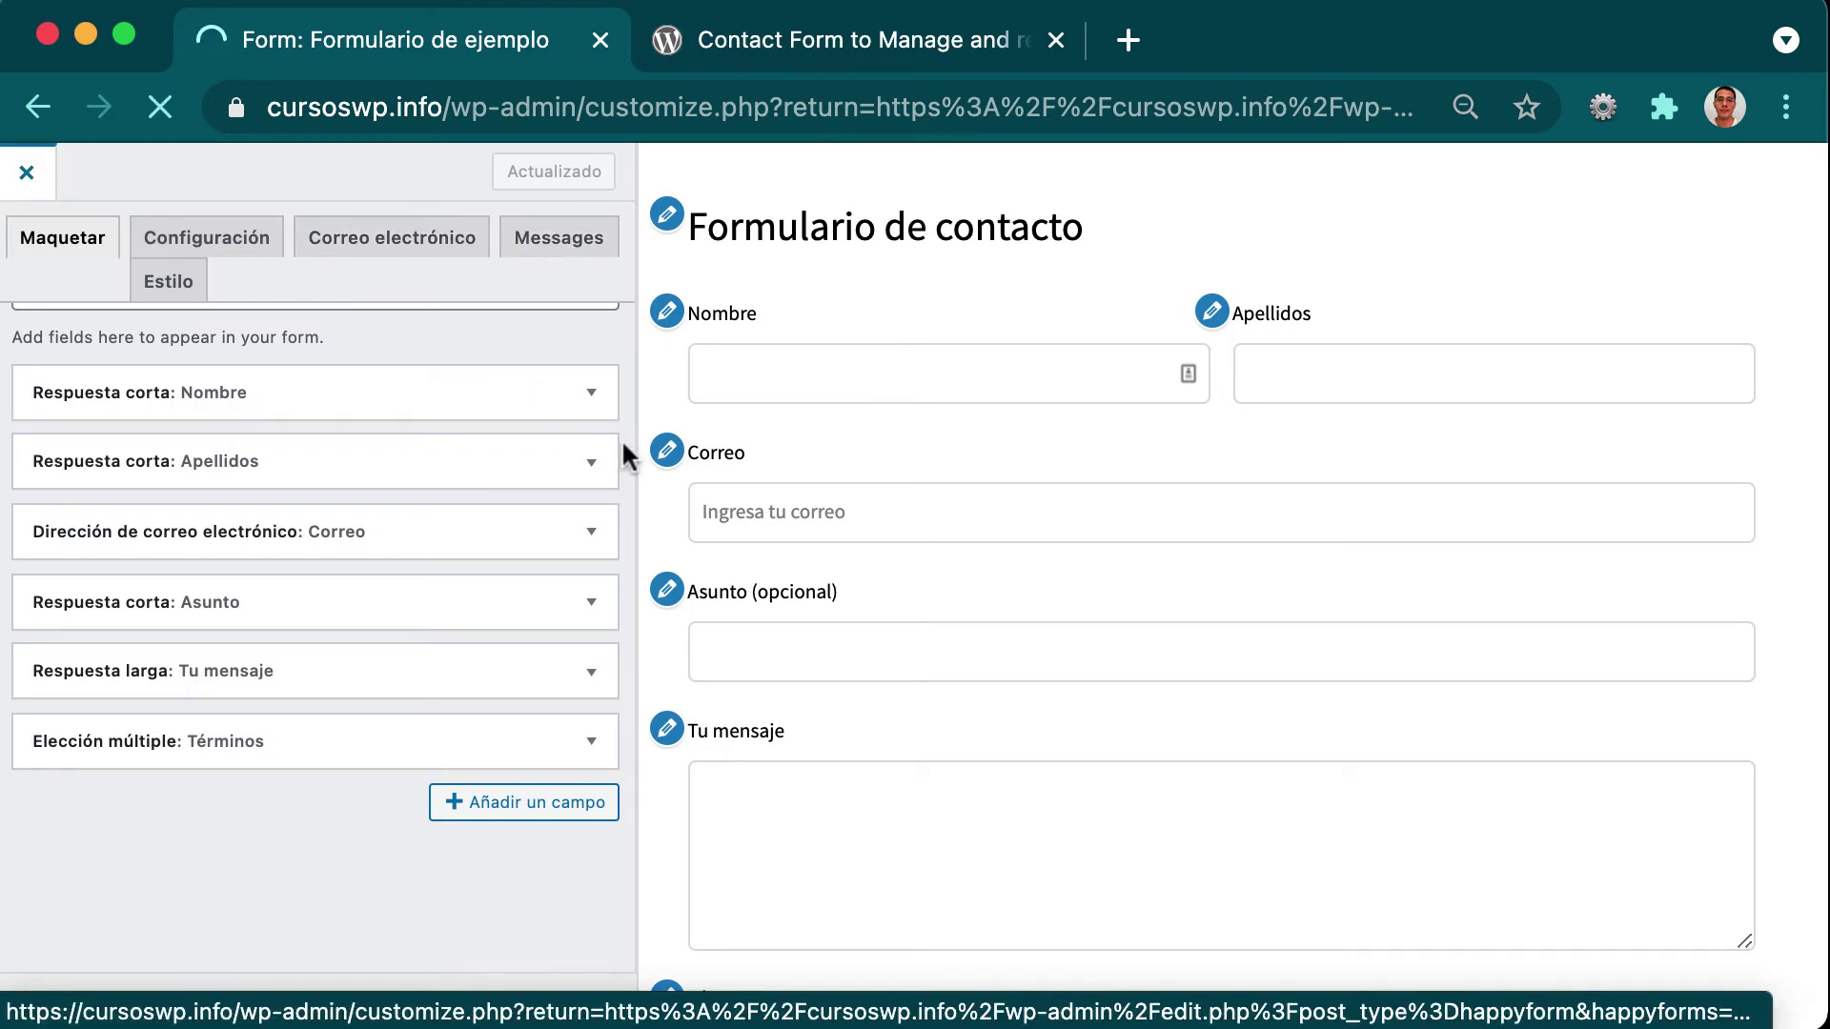
Read the instructions for embedding the form in a page or widget area and dismiss the notice.
{"action": "scroll", "coordinate": [529, 362], "scroll_direction": "down", "scroll_amount": 1}
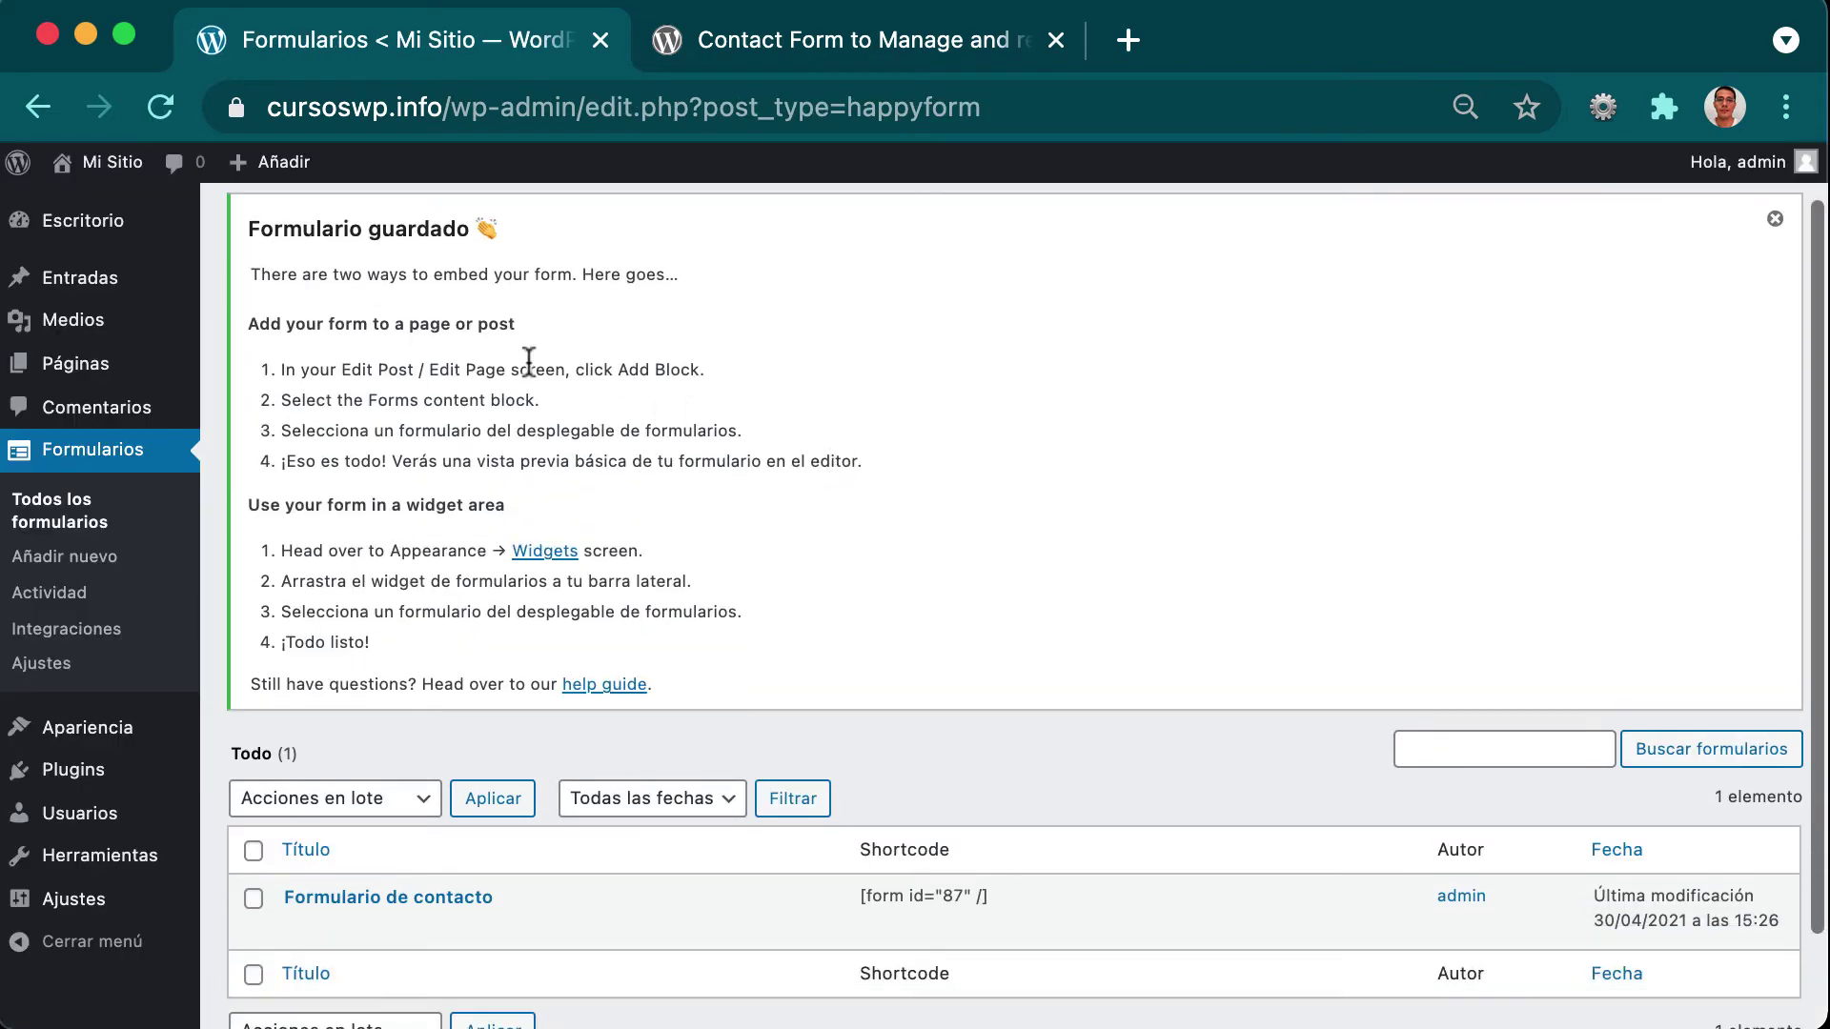
{"action": "left_click_drag", "start_coordinate": [386, 267], "coordinate": [947, 641]}
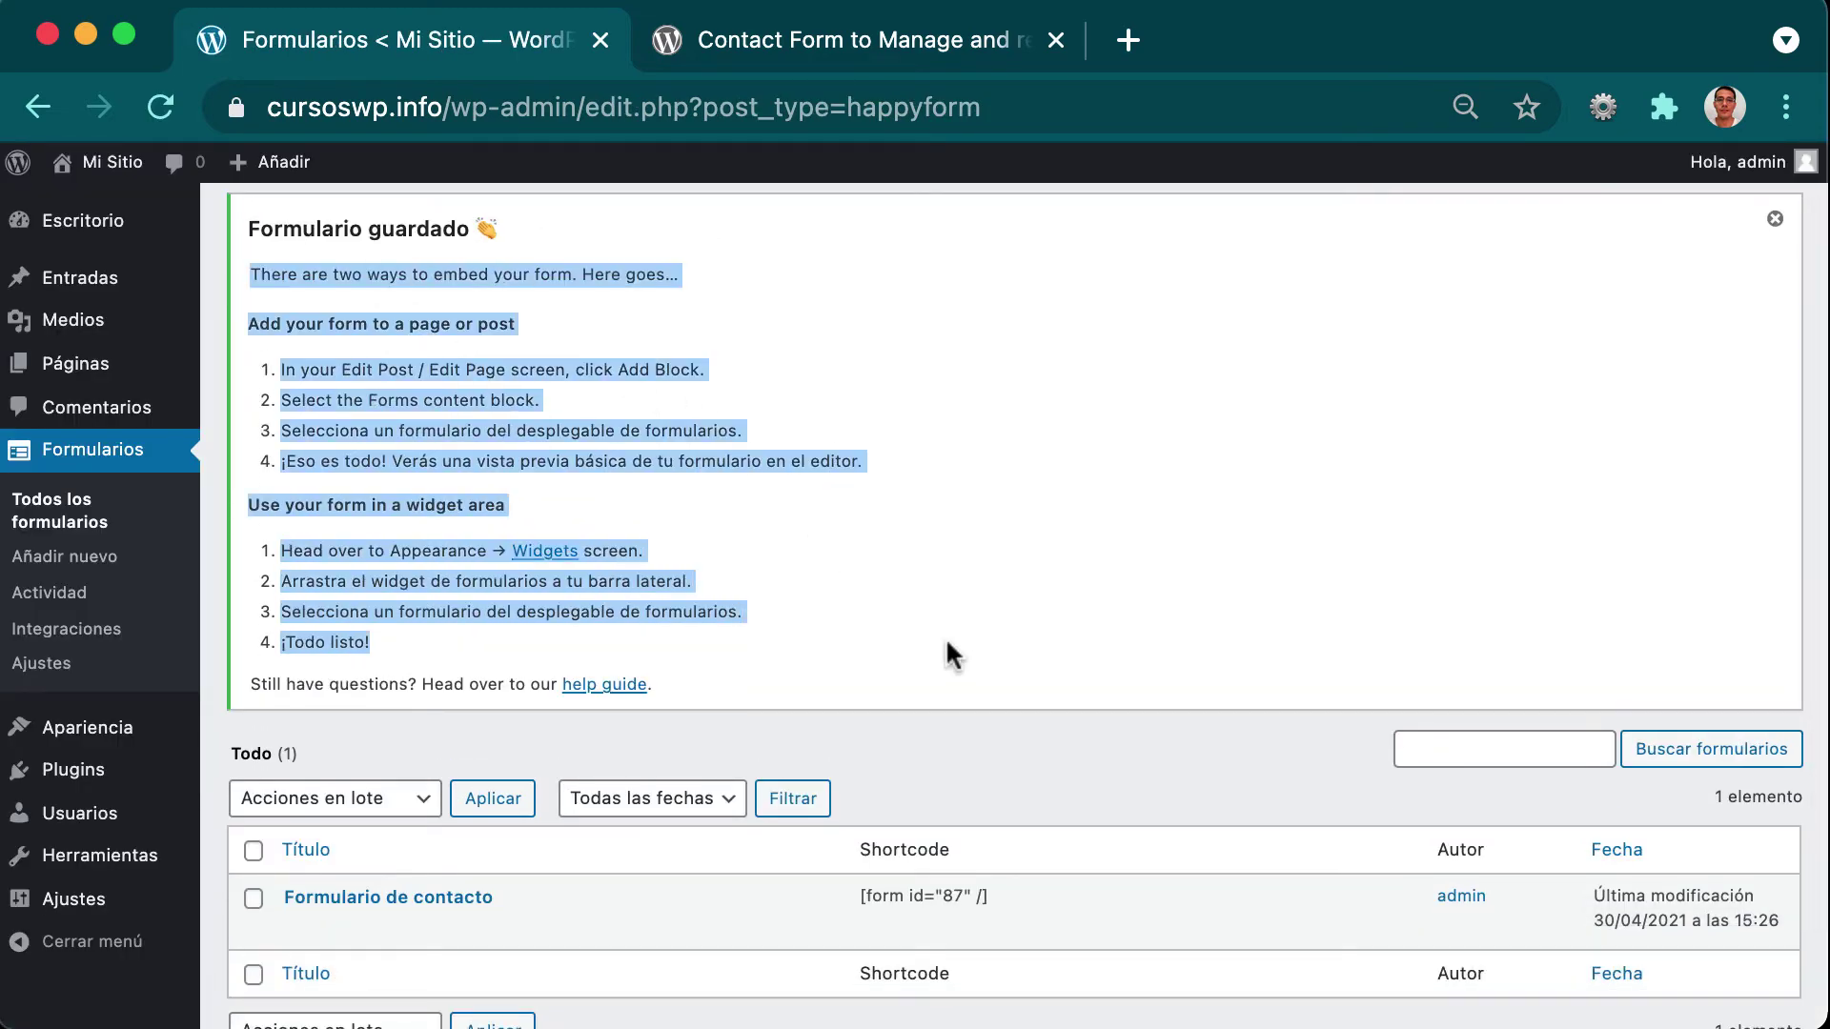
{"action": "left_click", "coordinate": [939, 654]}
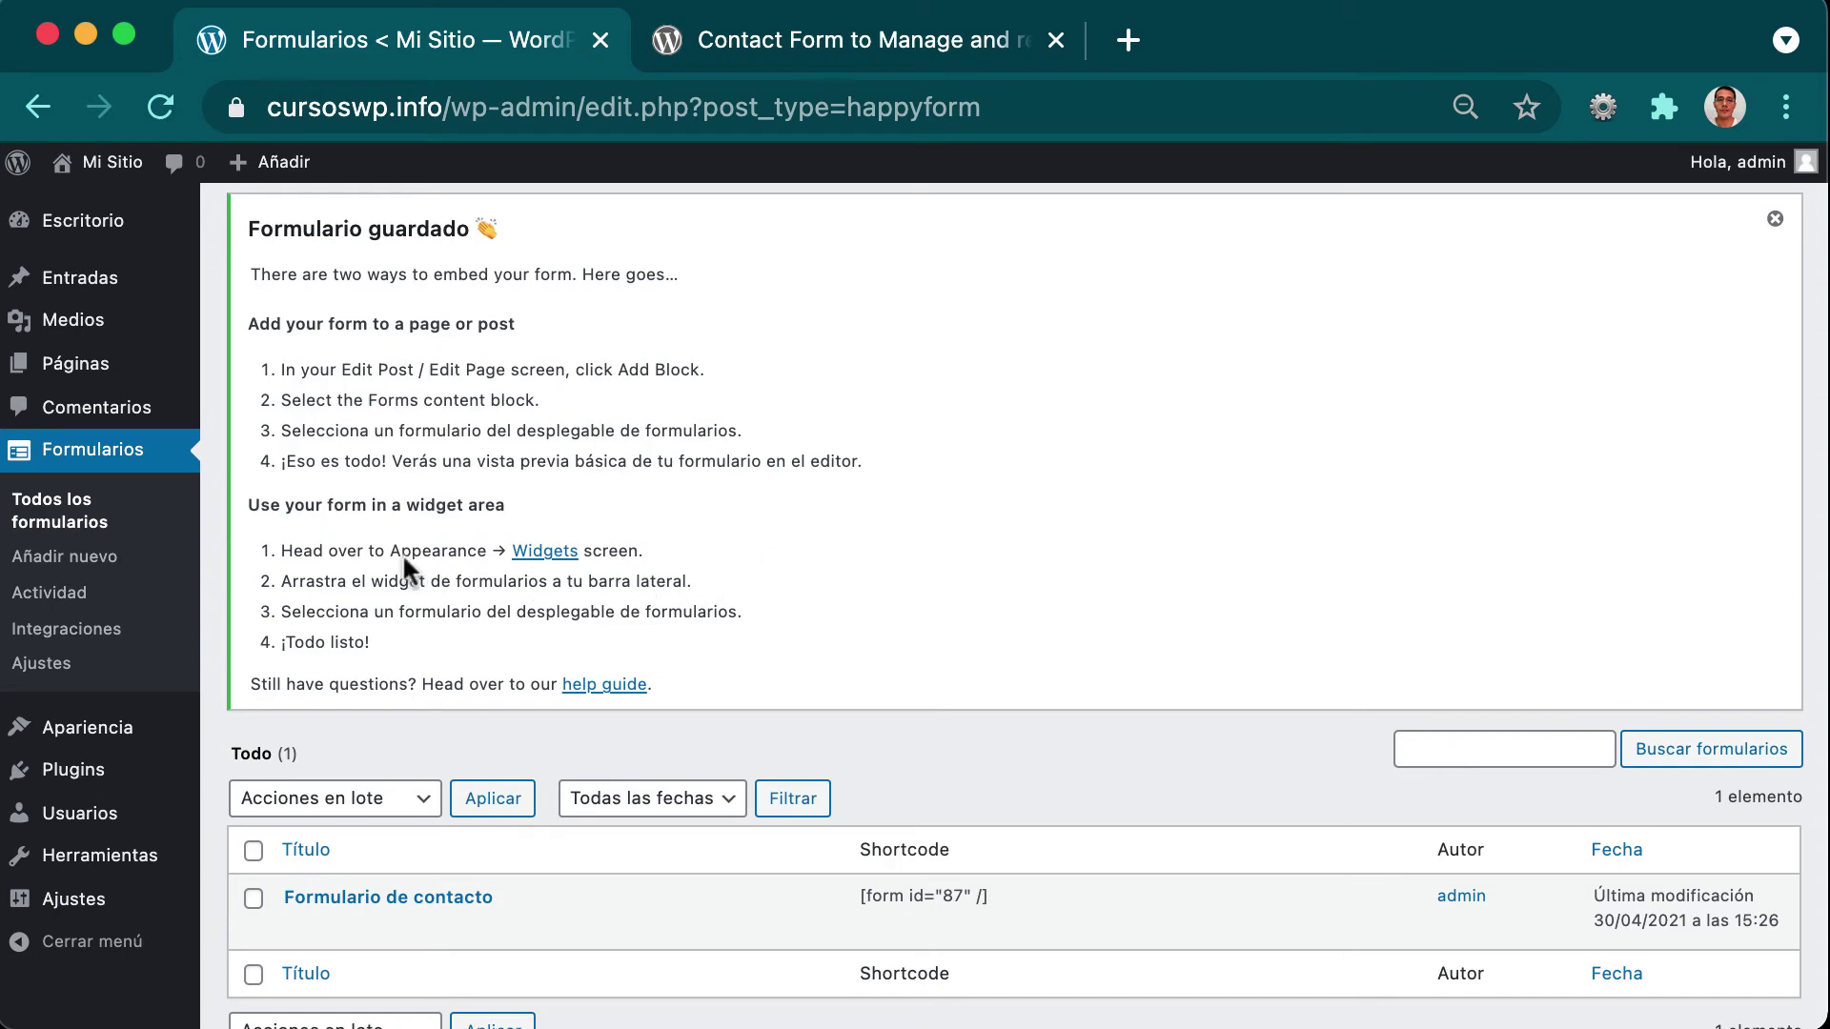
{"action": "left_click", "coordinate": [1775, 219]}
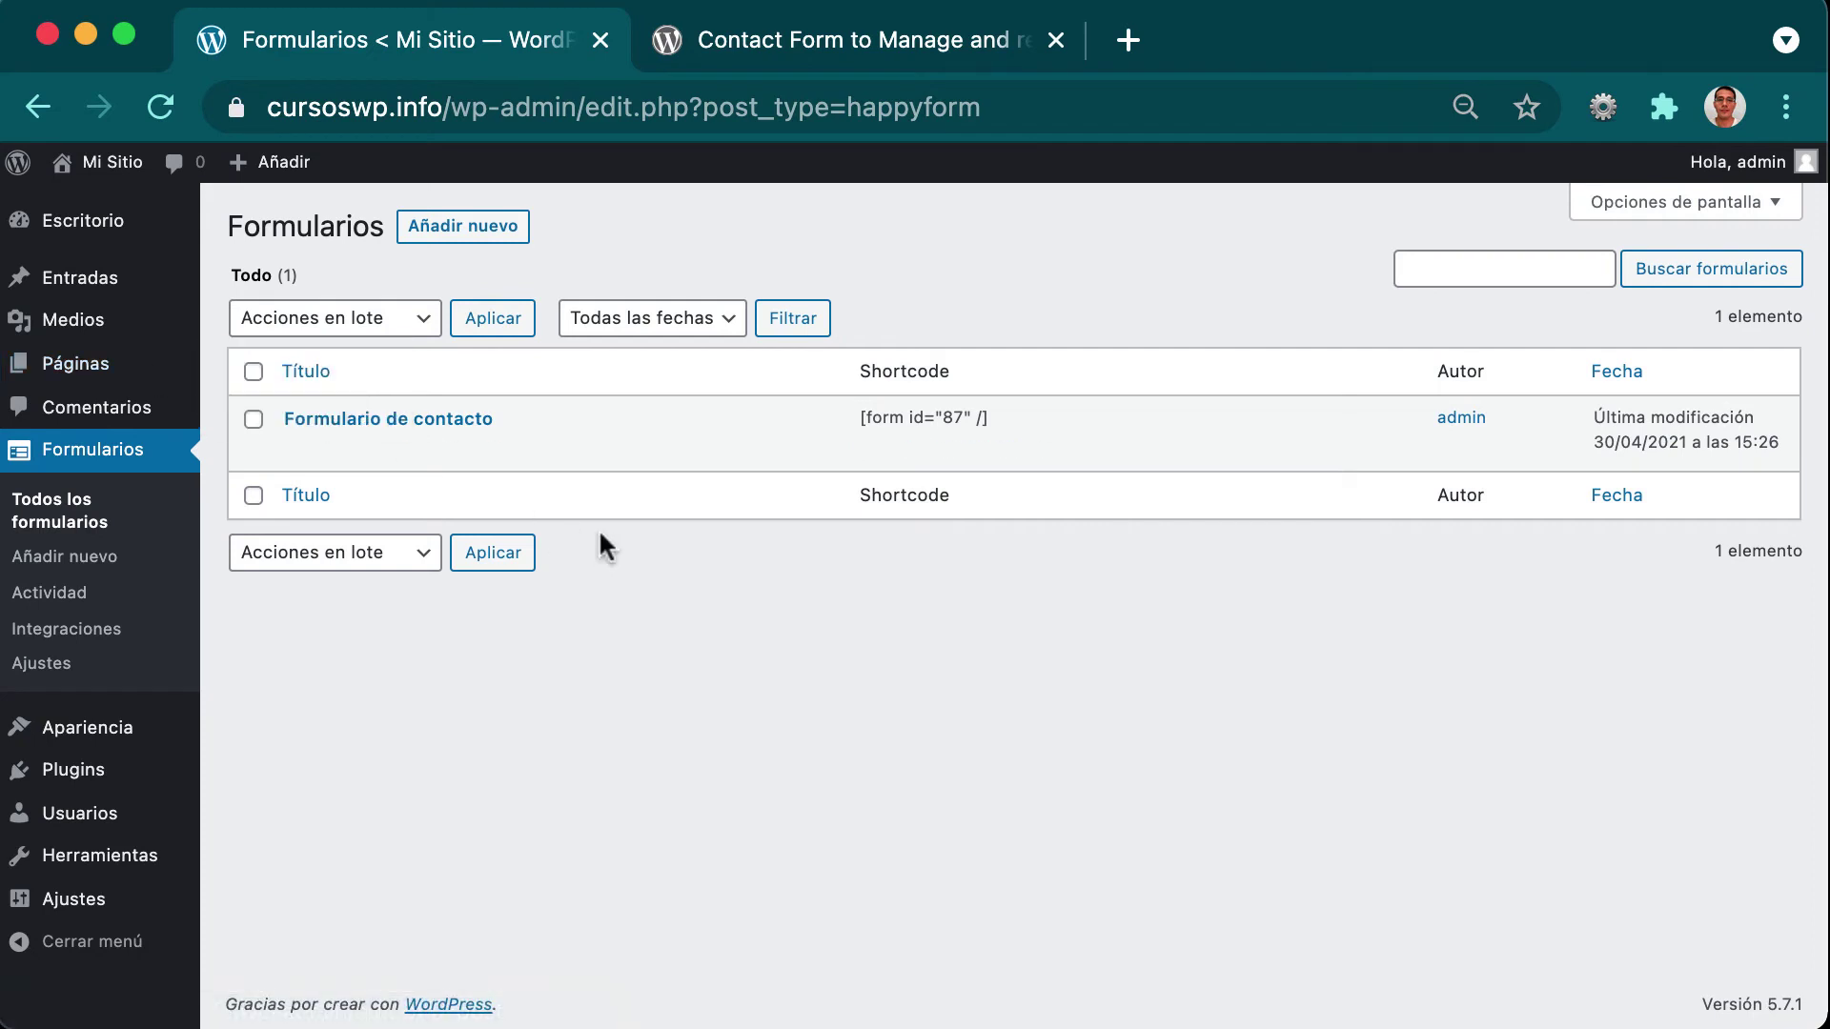
Open the Contacto page for editing and insert a Formularios block that shows "Formulario de contacto".
{"action": "left_click", "coordinate": [75, 363]}
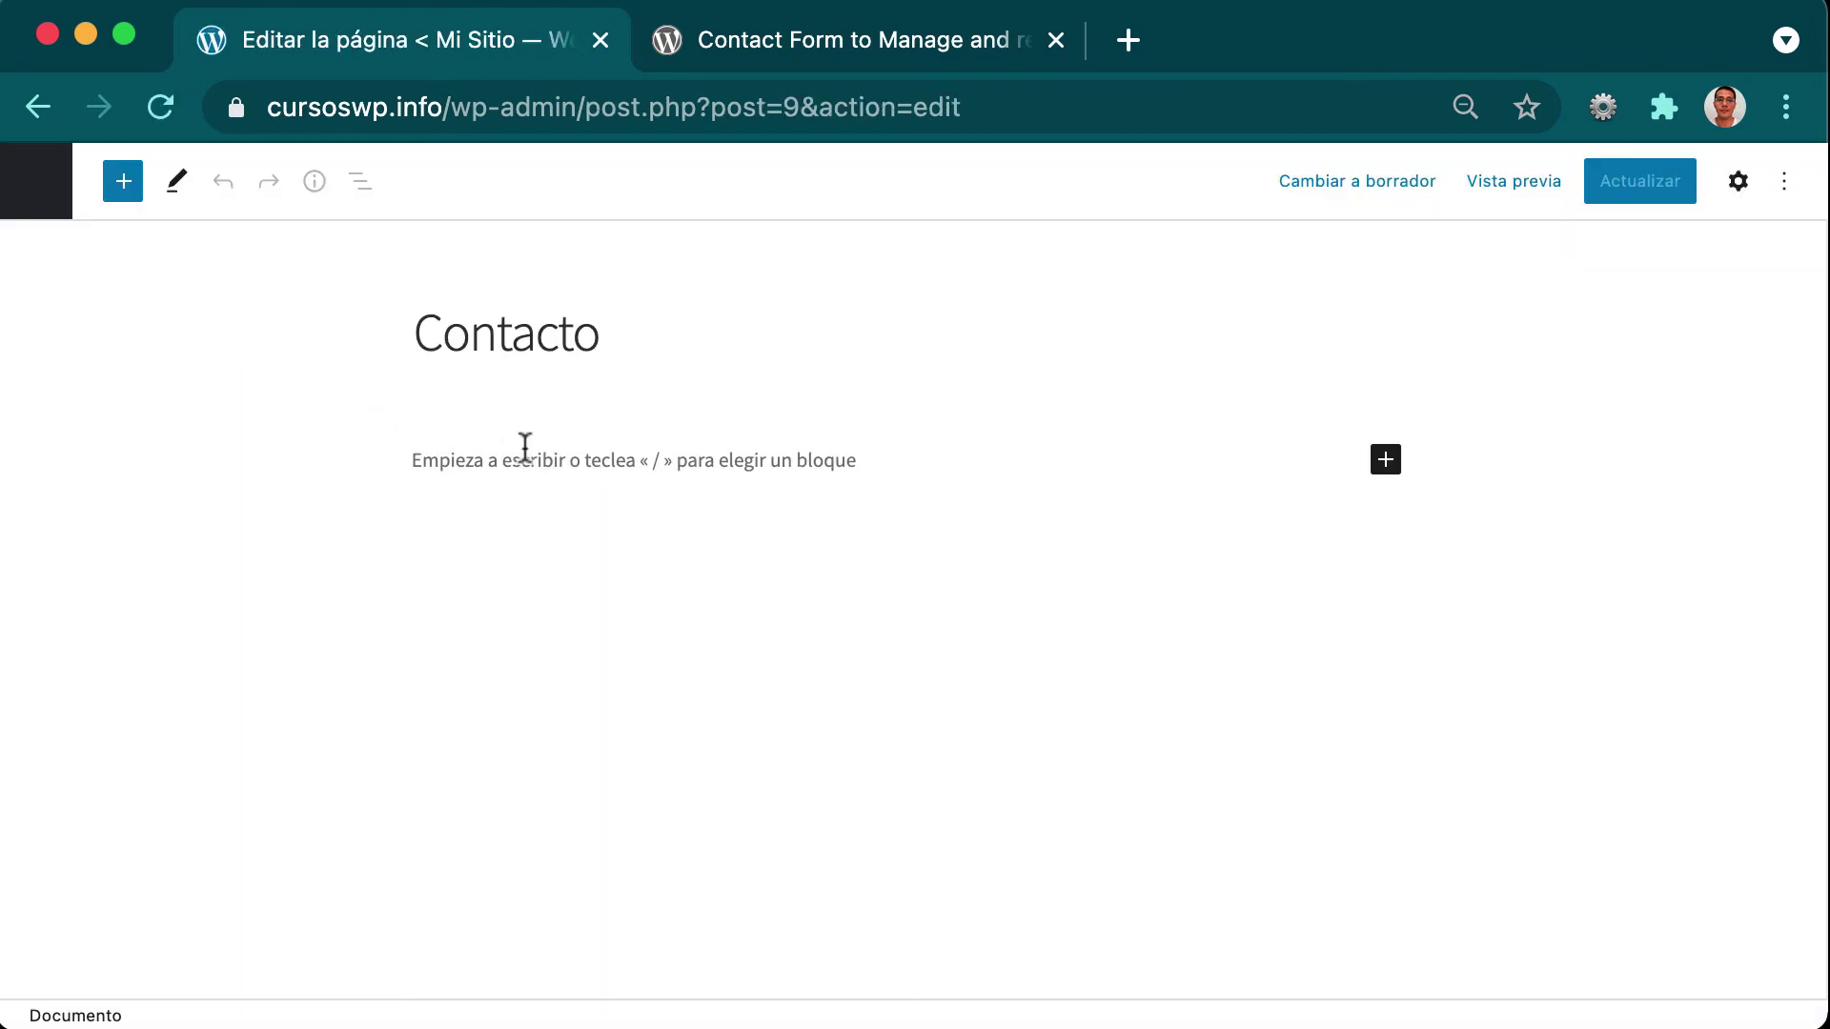
{"action": "left_click", "coordinate": [124, 183]}
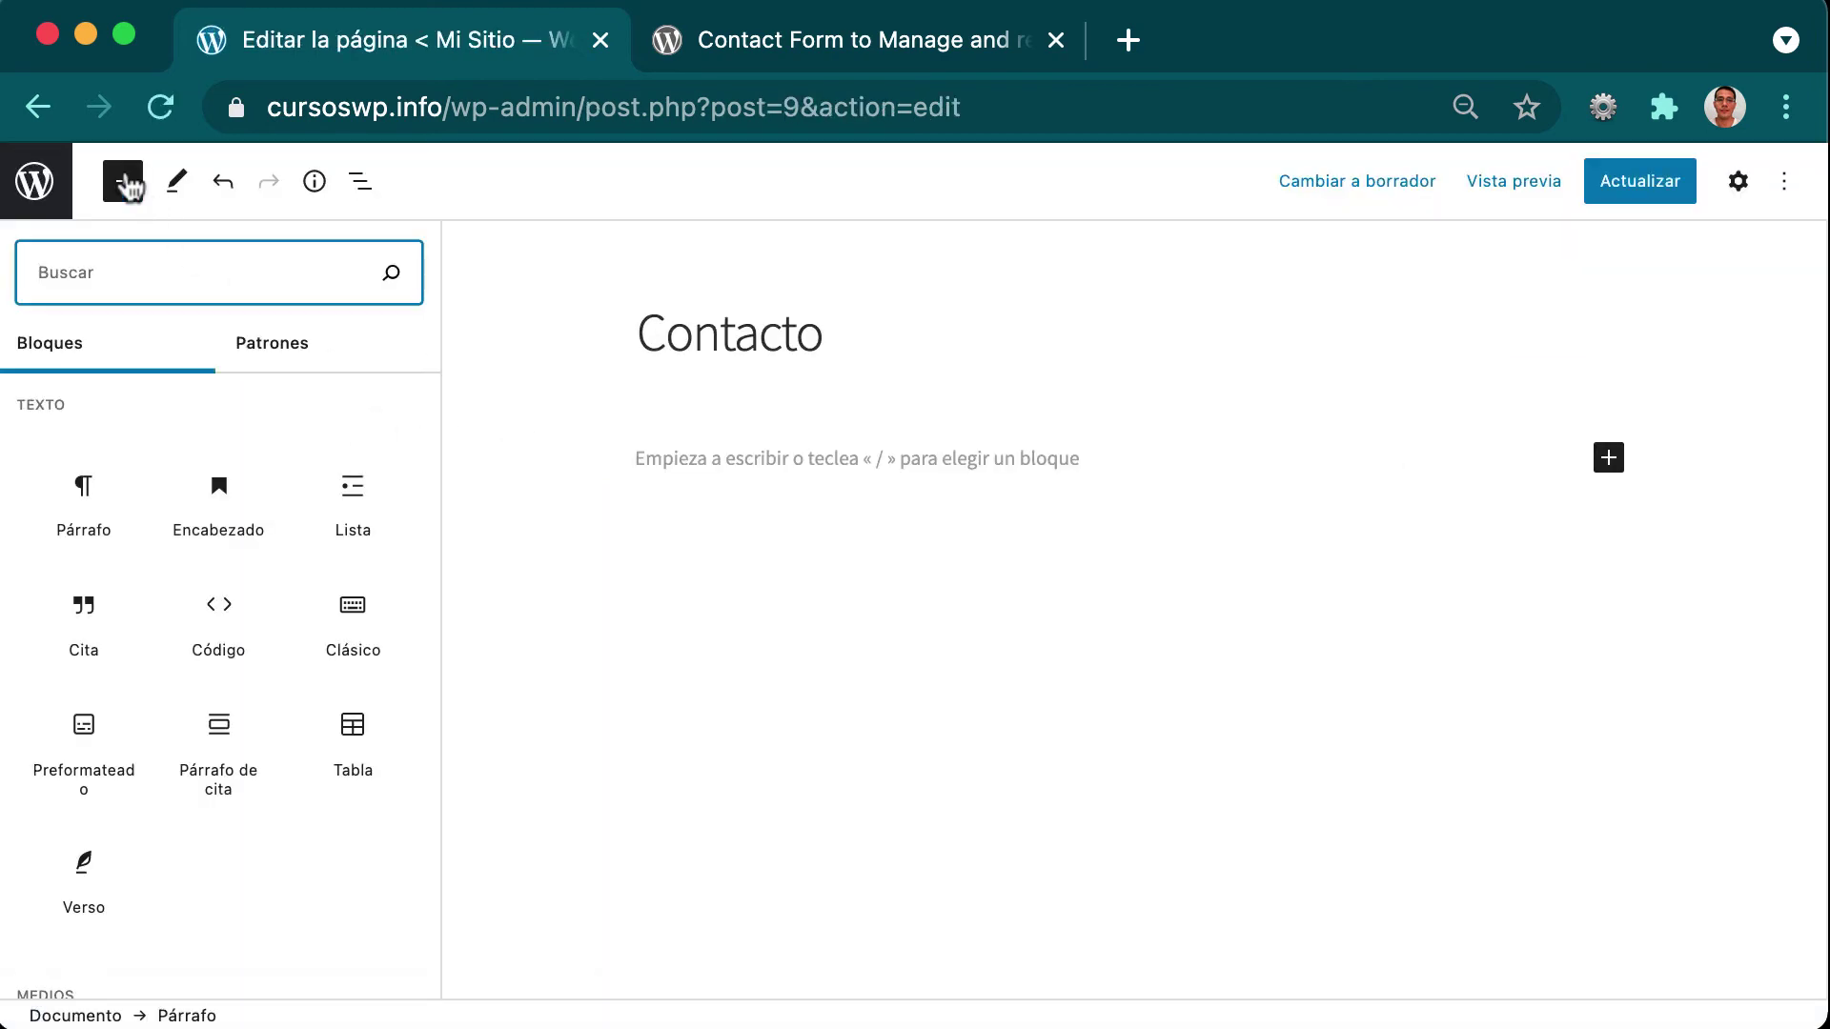
{"action": "type", "text": "form"}
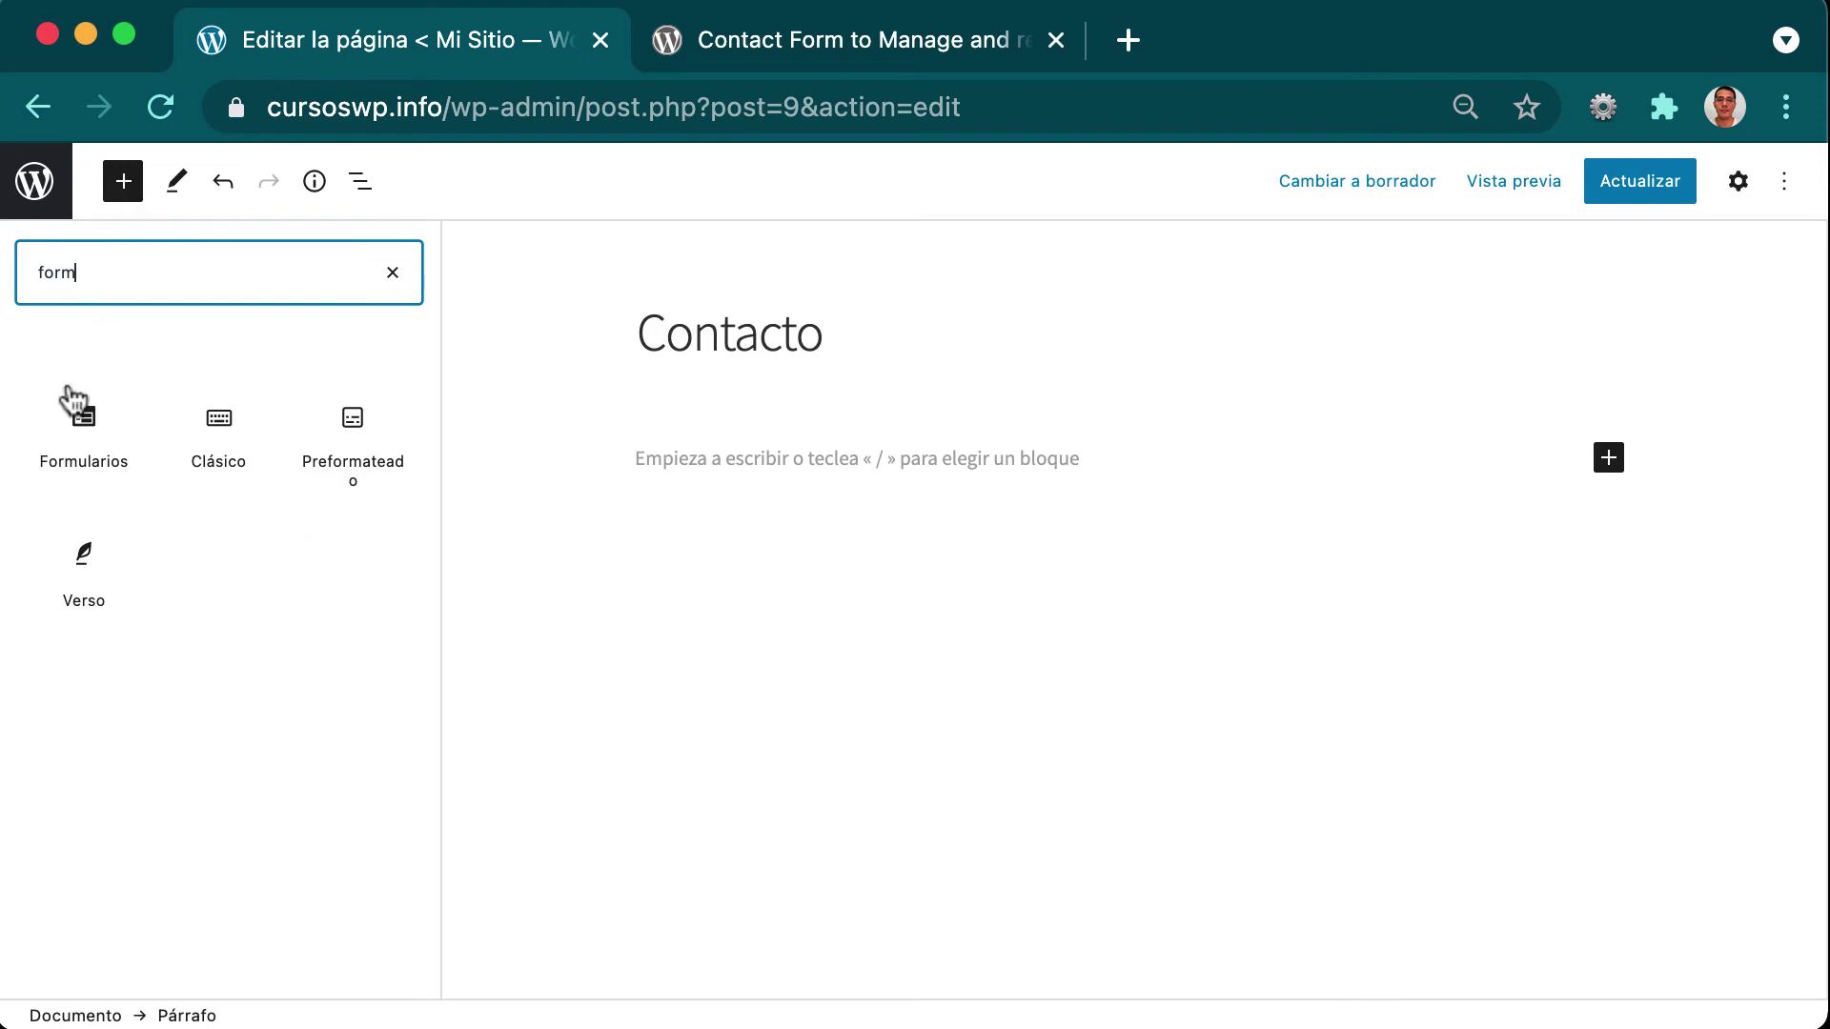
{"action": "left_click", "coordinate": [72, 398]}
{"action": "left_click", "coordinate": [654, 594]}
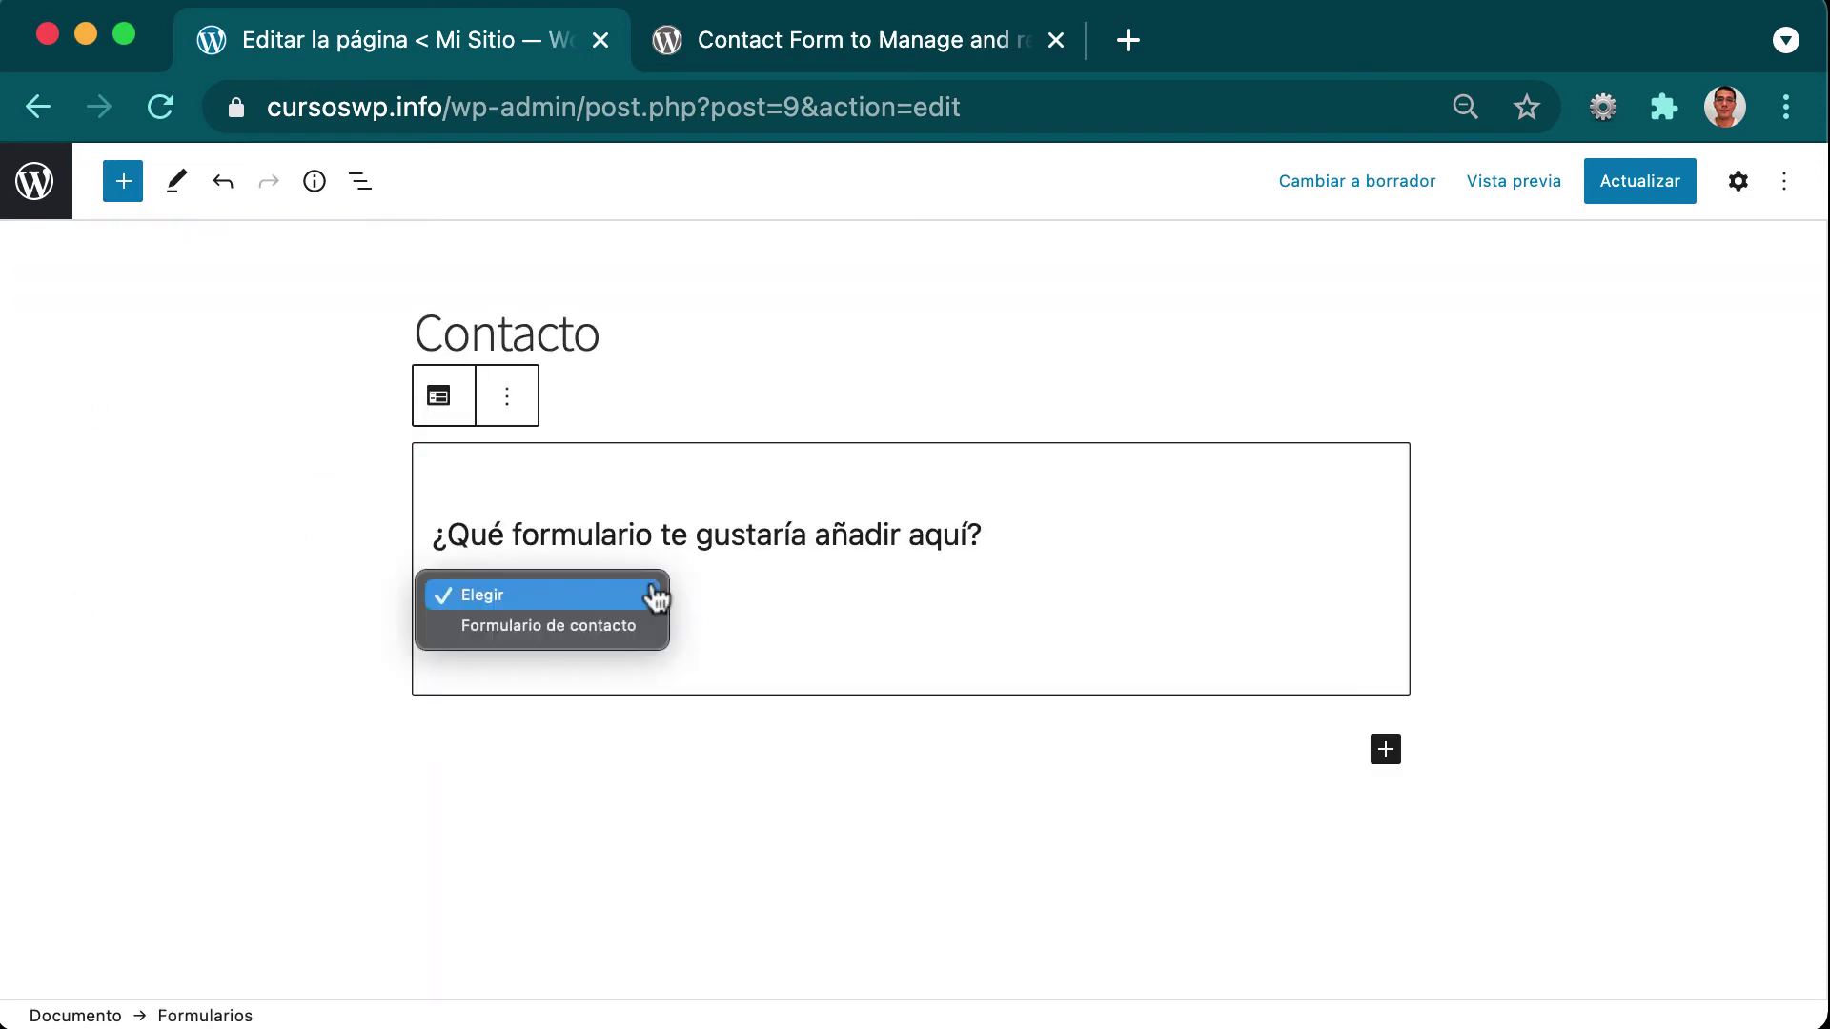
{"action": "left_click", "coordinate": [629, 629]}
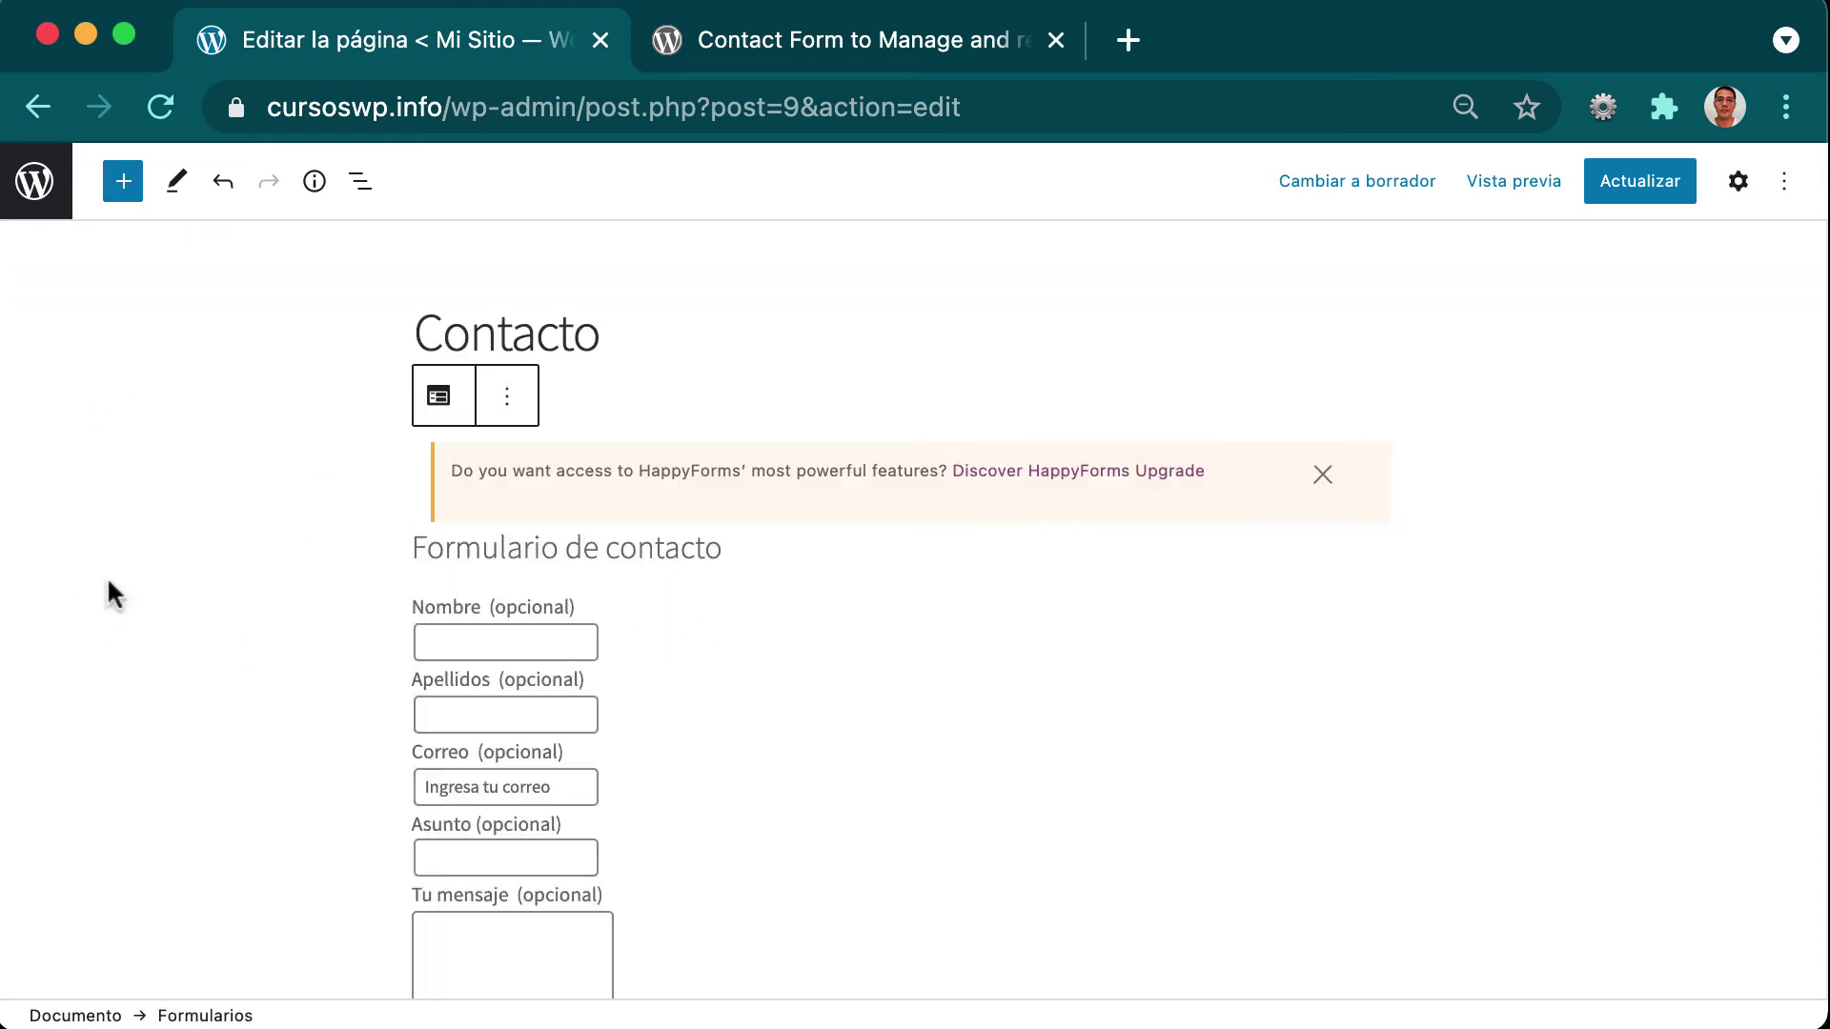
Dismiss the upgrade notice in the form block and update the Contacto page, returning to the pages list.
{"action": "left_click", "coordinate": [1322, 475]}
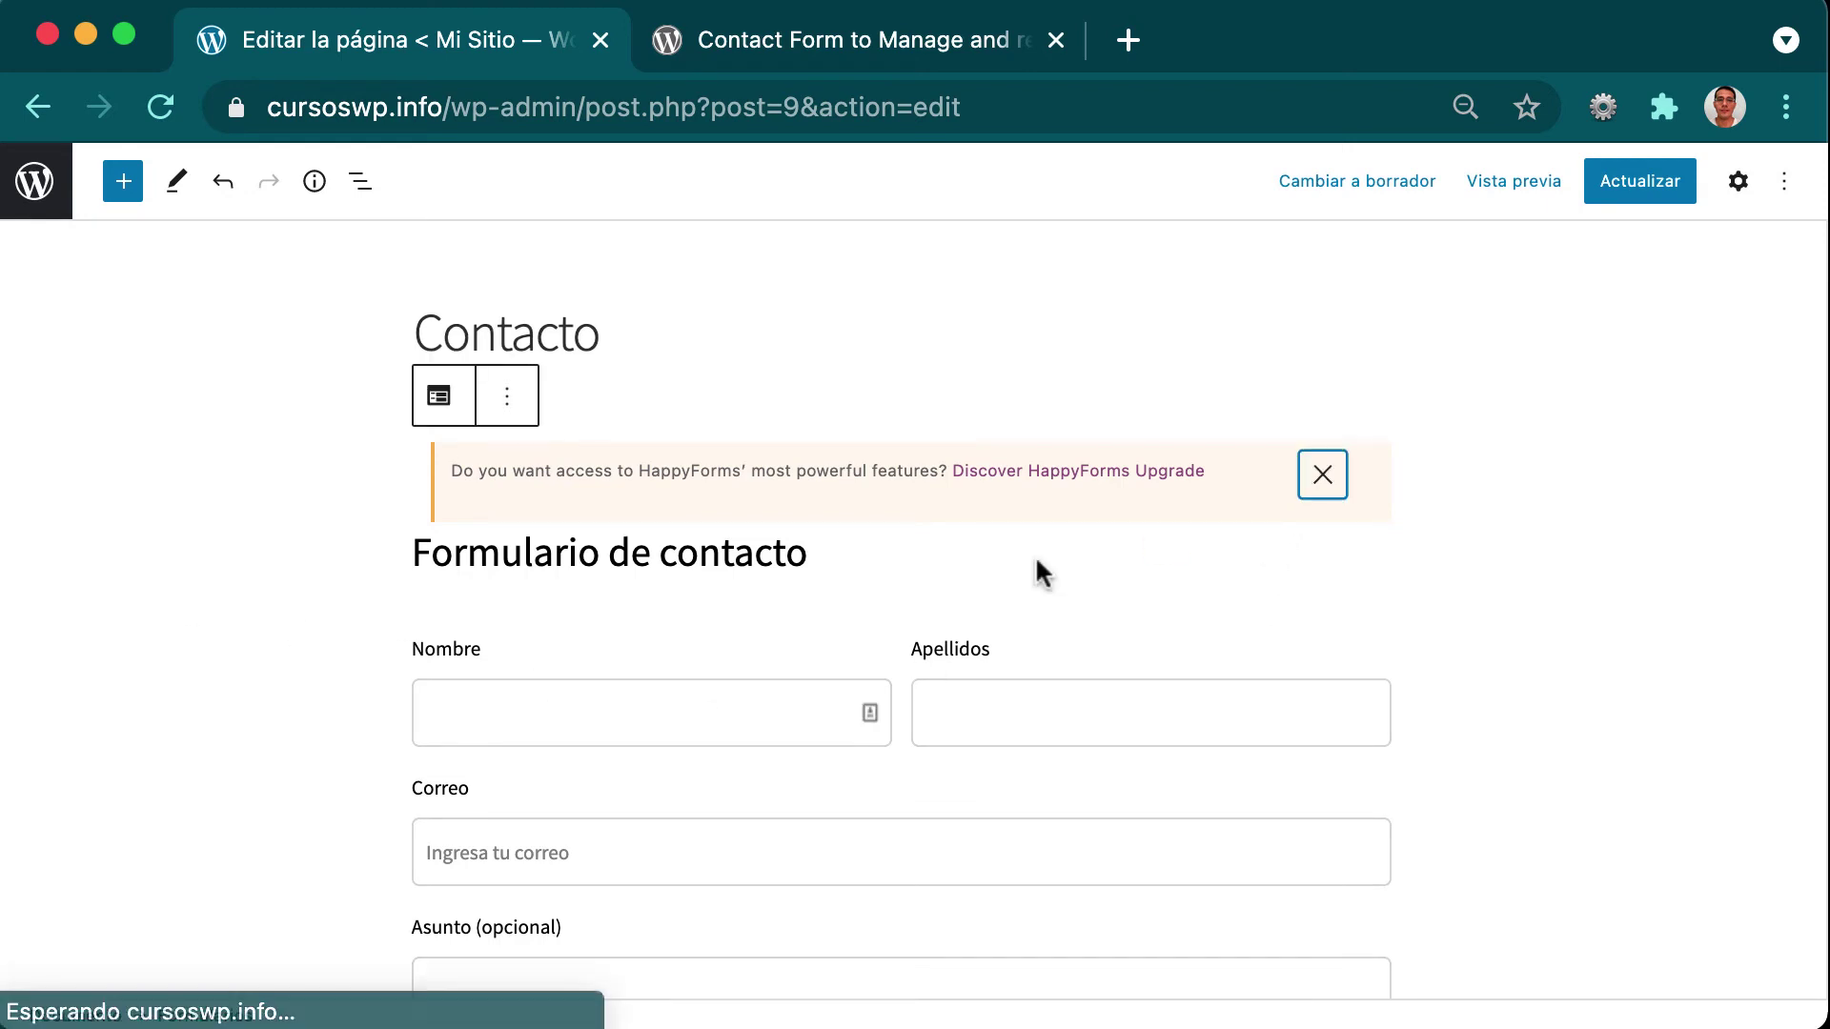
{"action": "scroll", "coordinate": [1035, 555], "scroll_direction": "down", "scroll_amount": 5}
{"action": "scroll", "coordinate": [1037, 558], "scroll_direction": "up", "scroll_amount": 3}
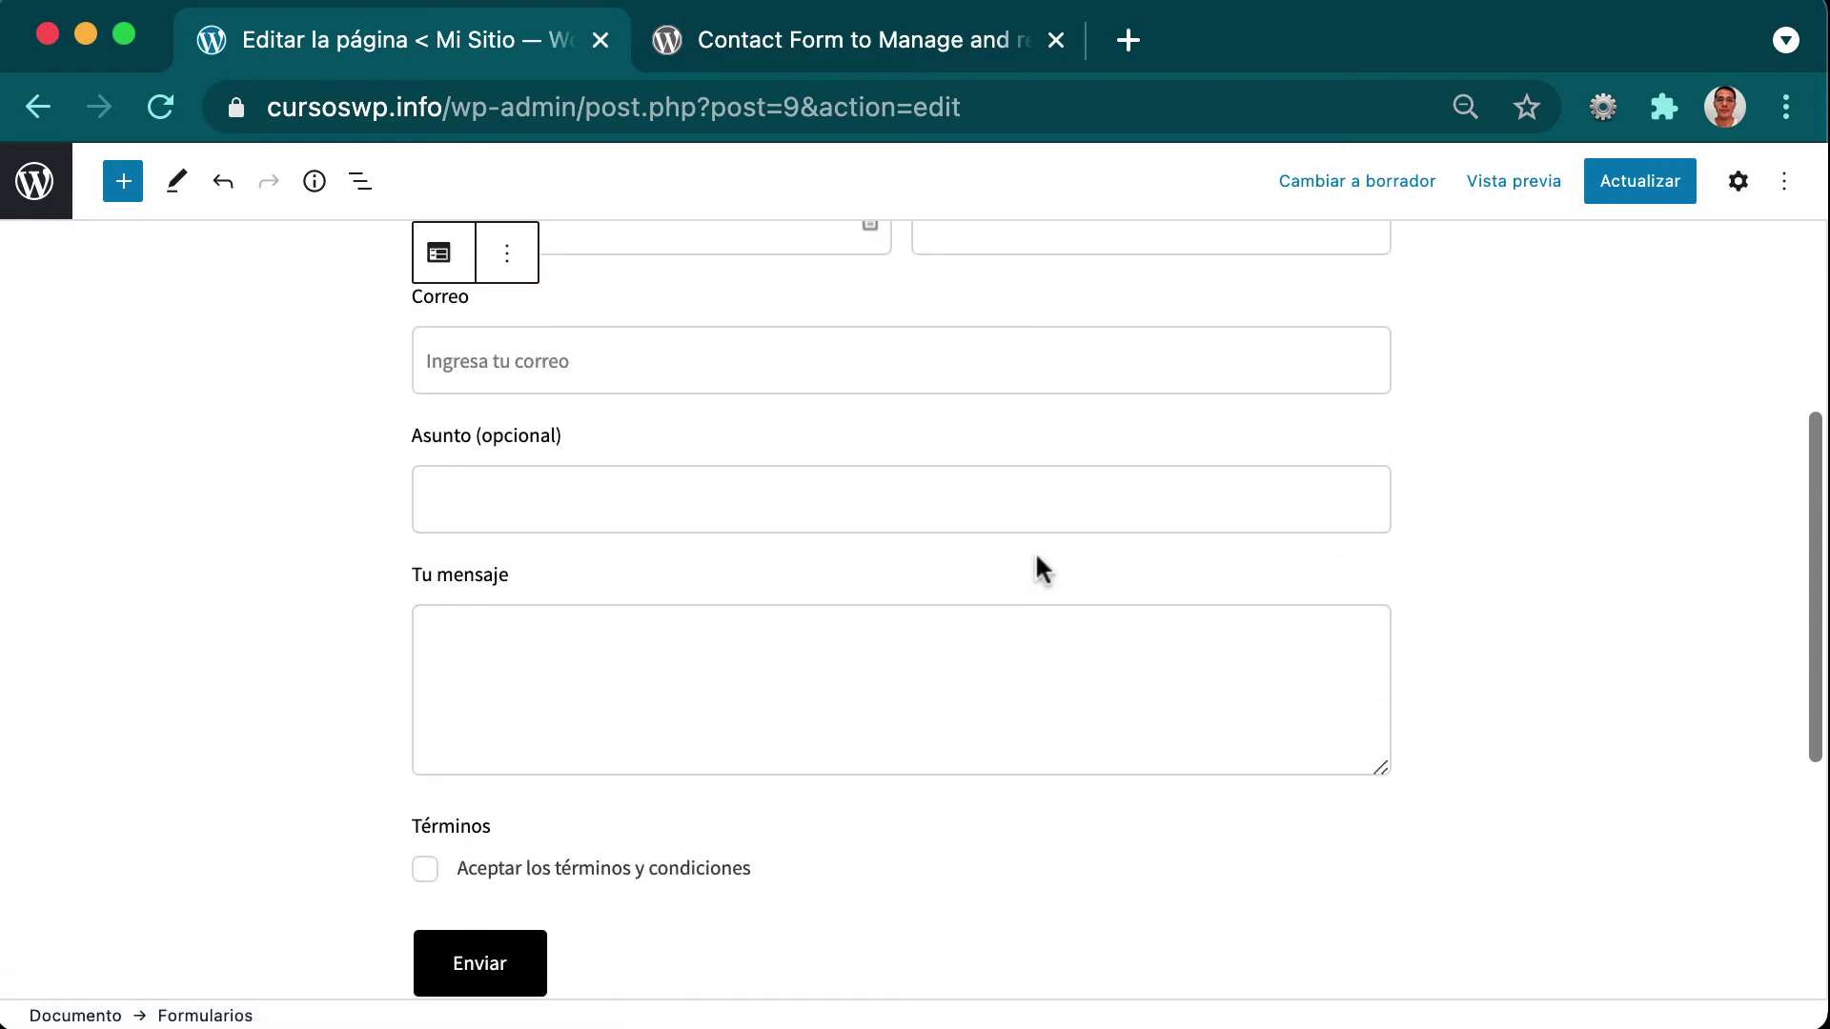
{"action": "left_click", "coordinate": [1597, 181]}
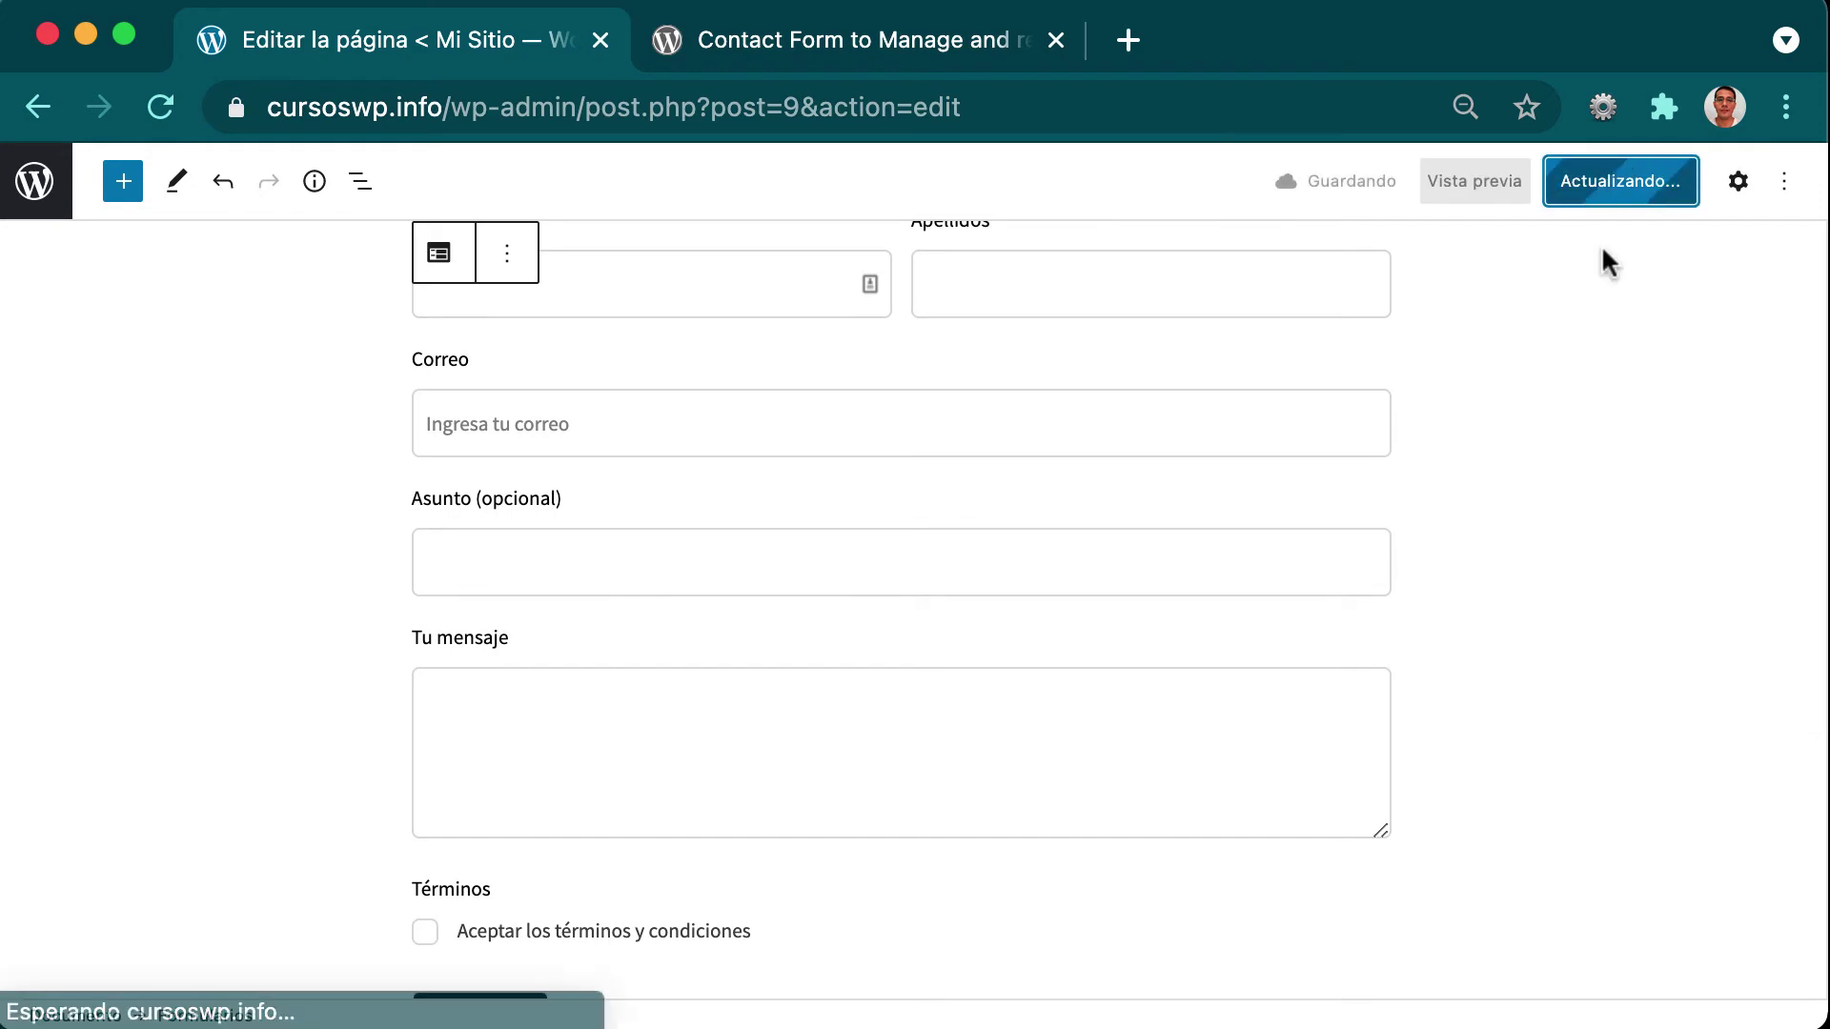
{"action": "left_click", "coordinate": [26, 190]}
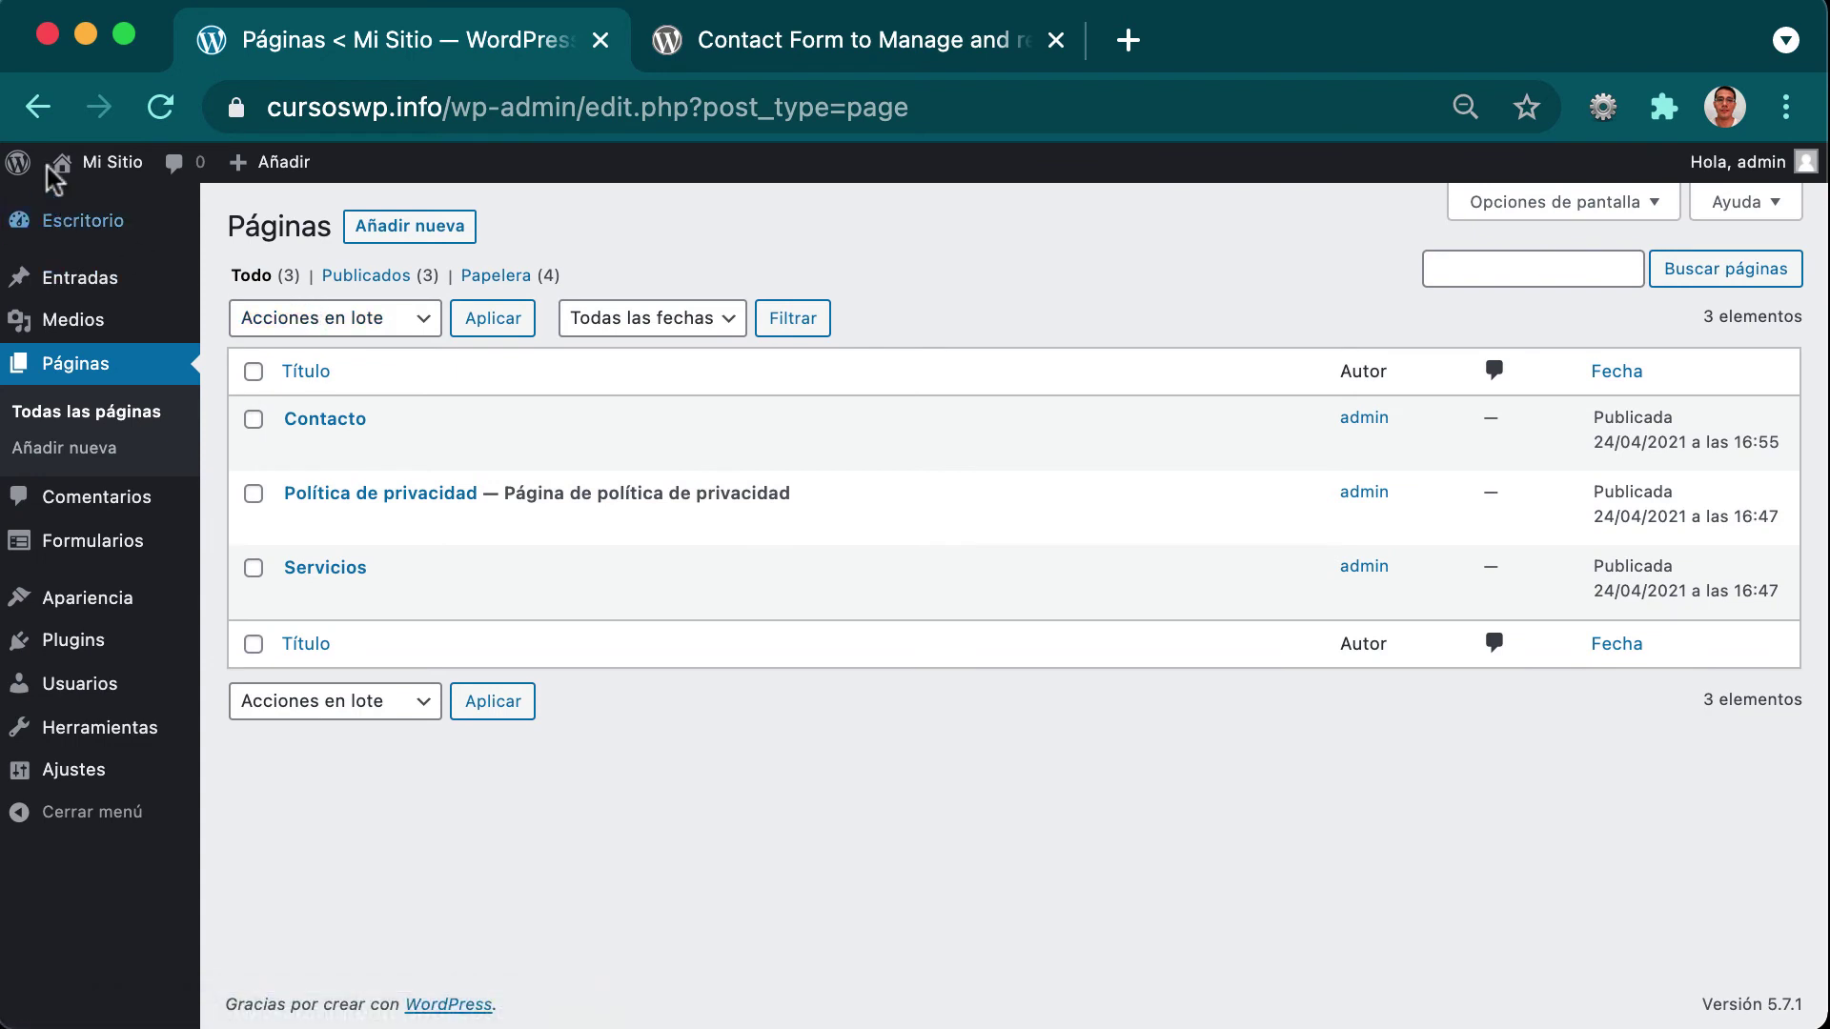
Visit the site in a new tab and check the whole contact form on the published Contacto page.
{"action": "mouse_move", "coordinate": [91, 164]}
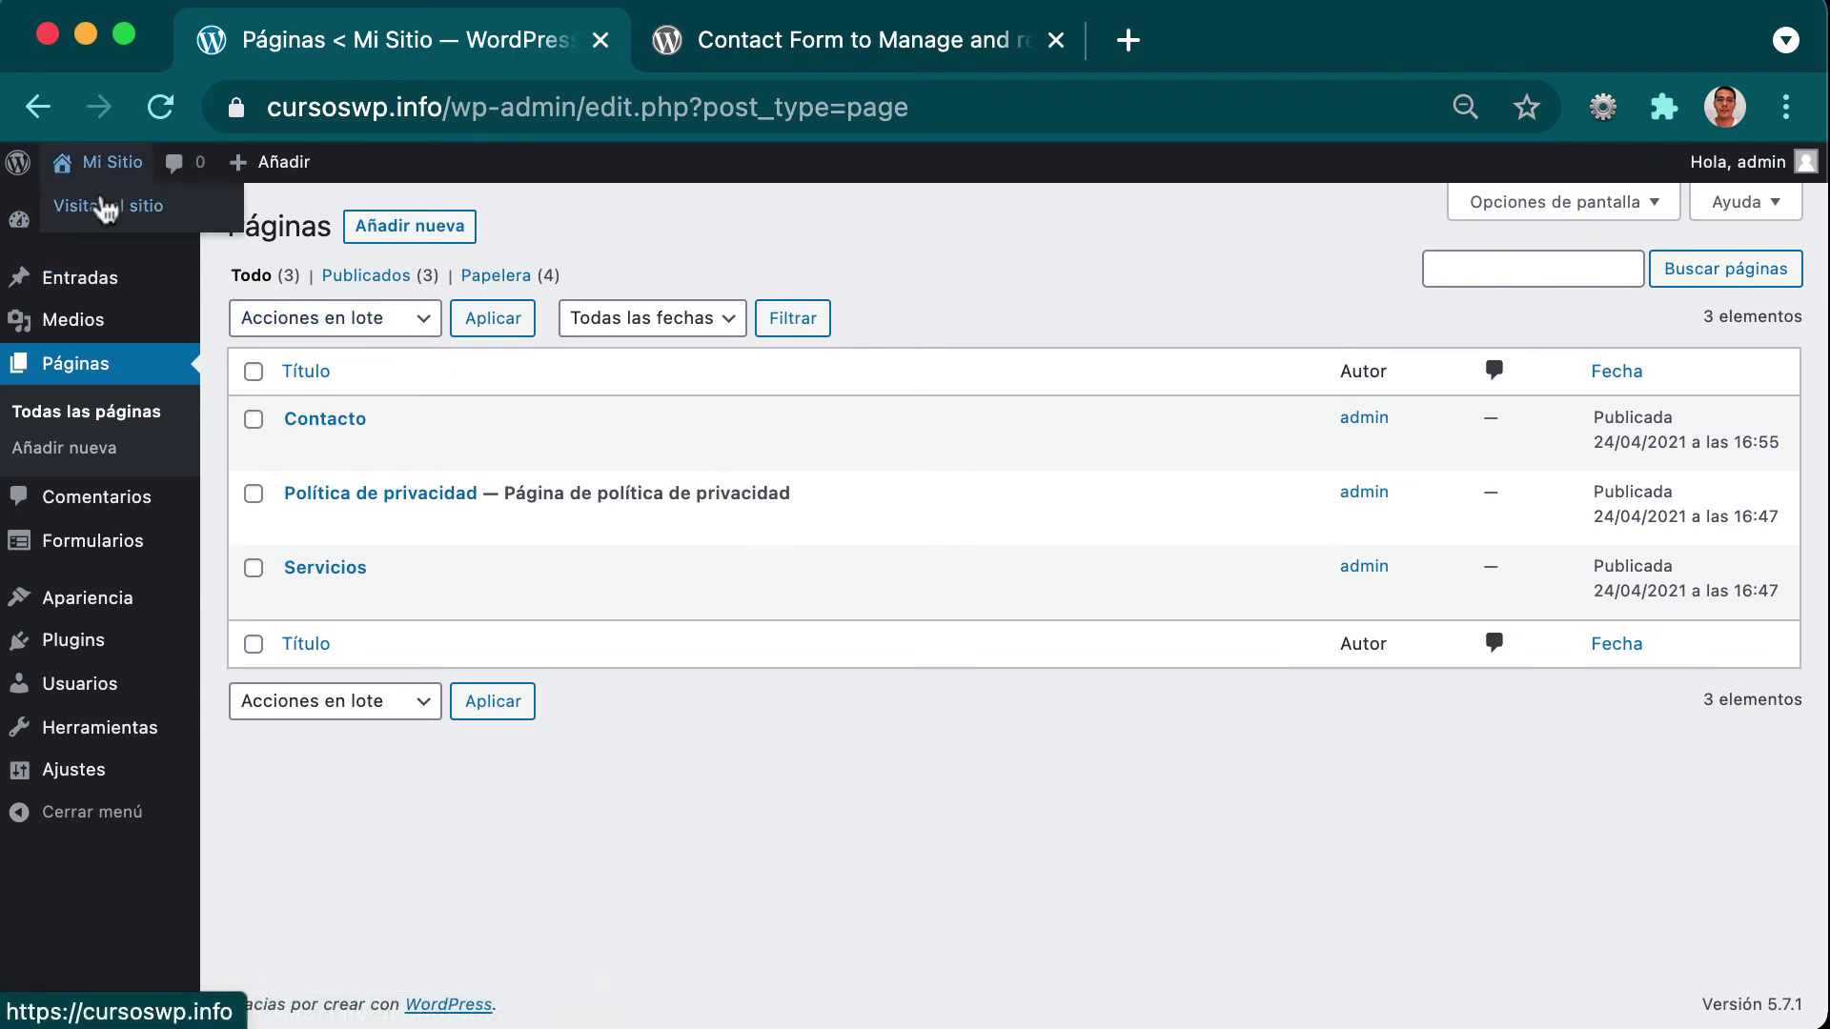
{"action": "left_click", "coordinate": [105, 207], "text": "super"}
{"action": "left_click", "coordinate": [776, 43]}
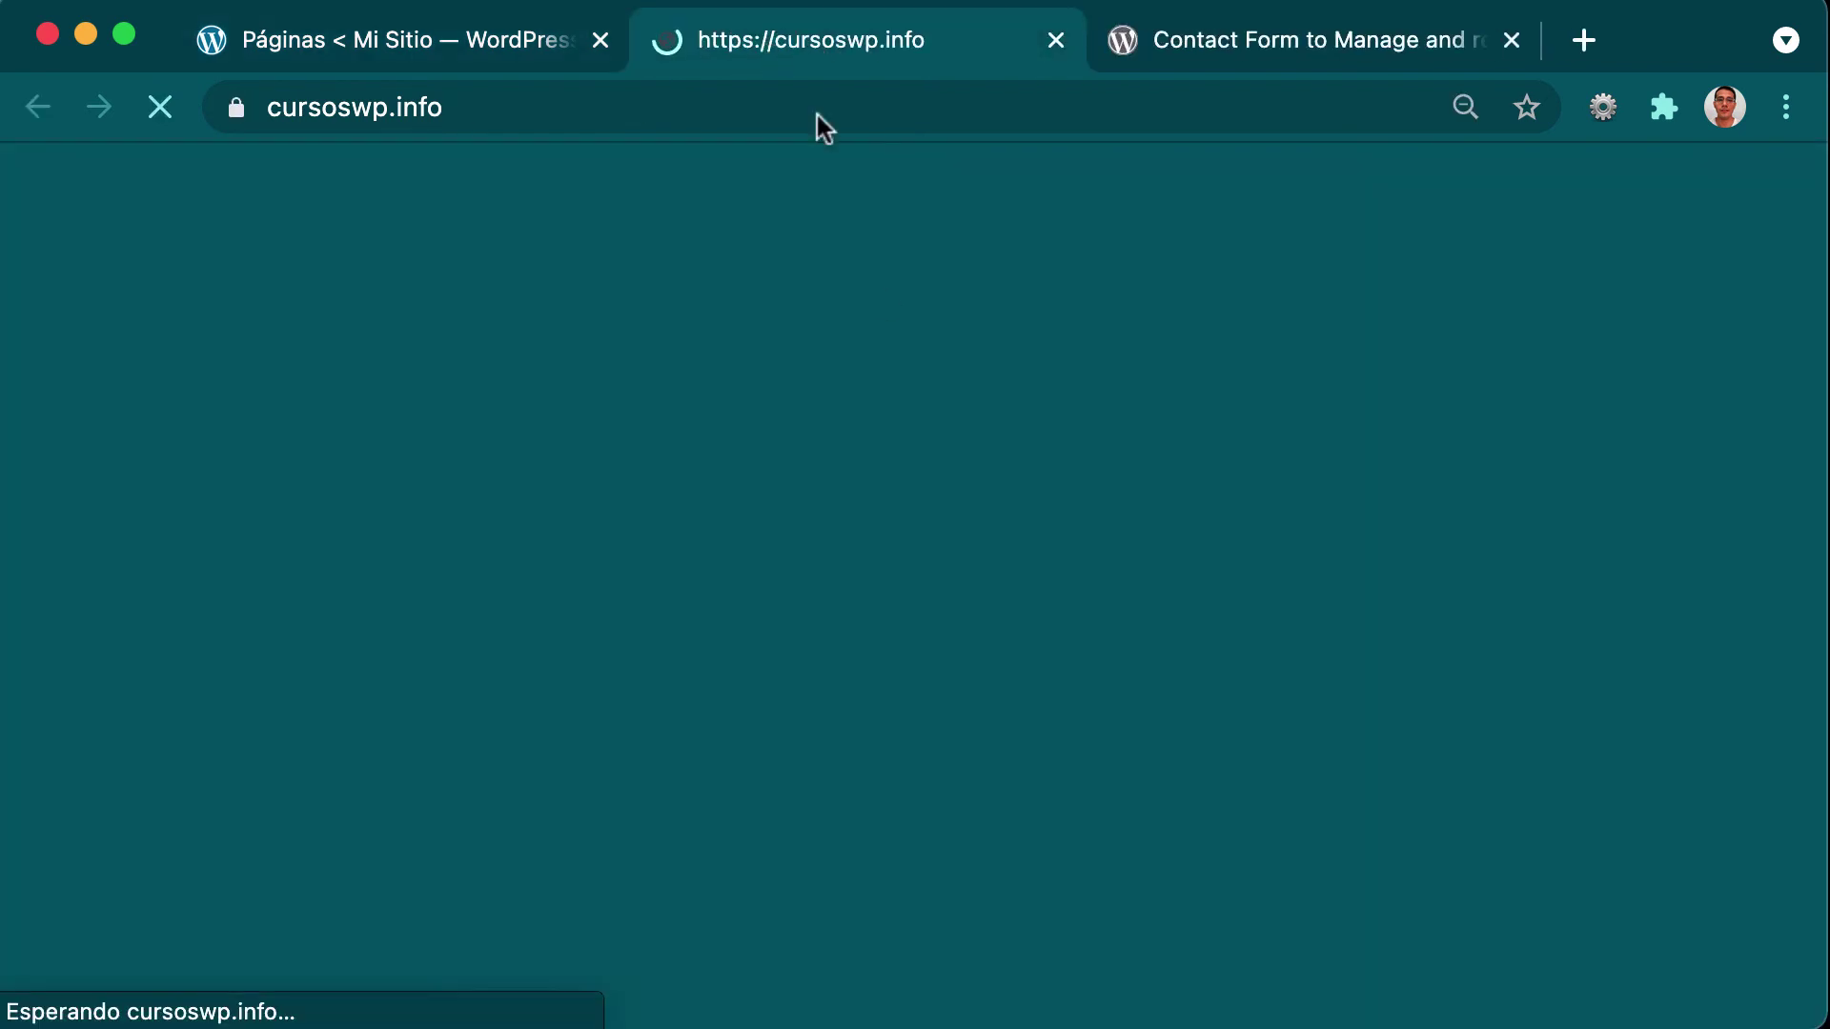
{"action": "left_click", "coordinate": [462, 395]}
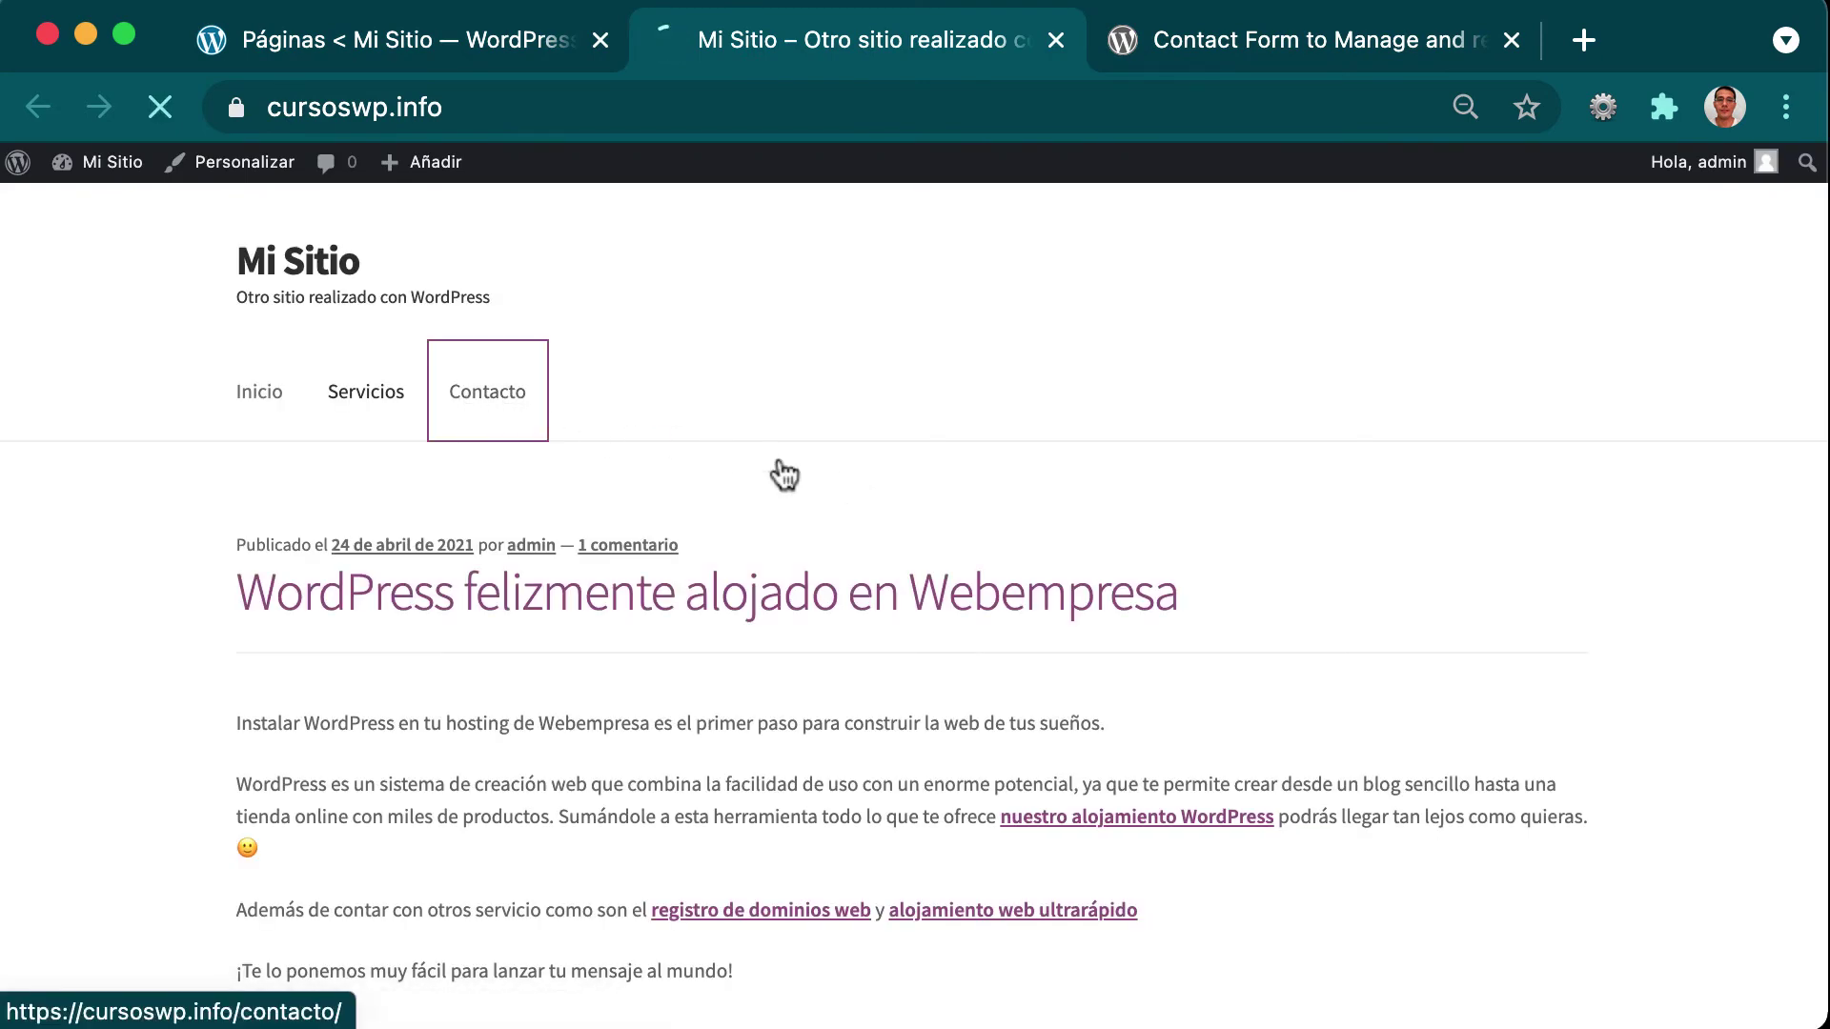
{"action": "scroll", "coordinate": [1066, 484], "scroll_direction": "down", "scroll_amount": 8}
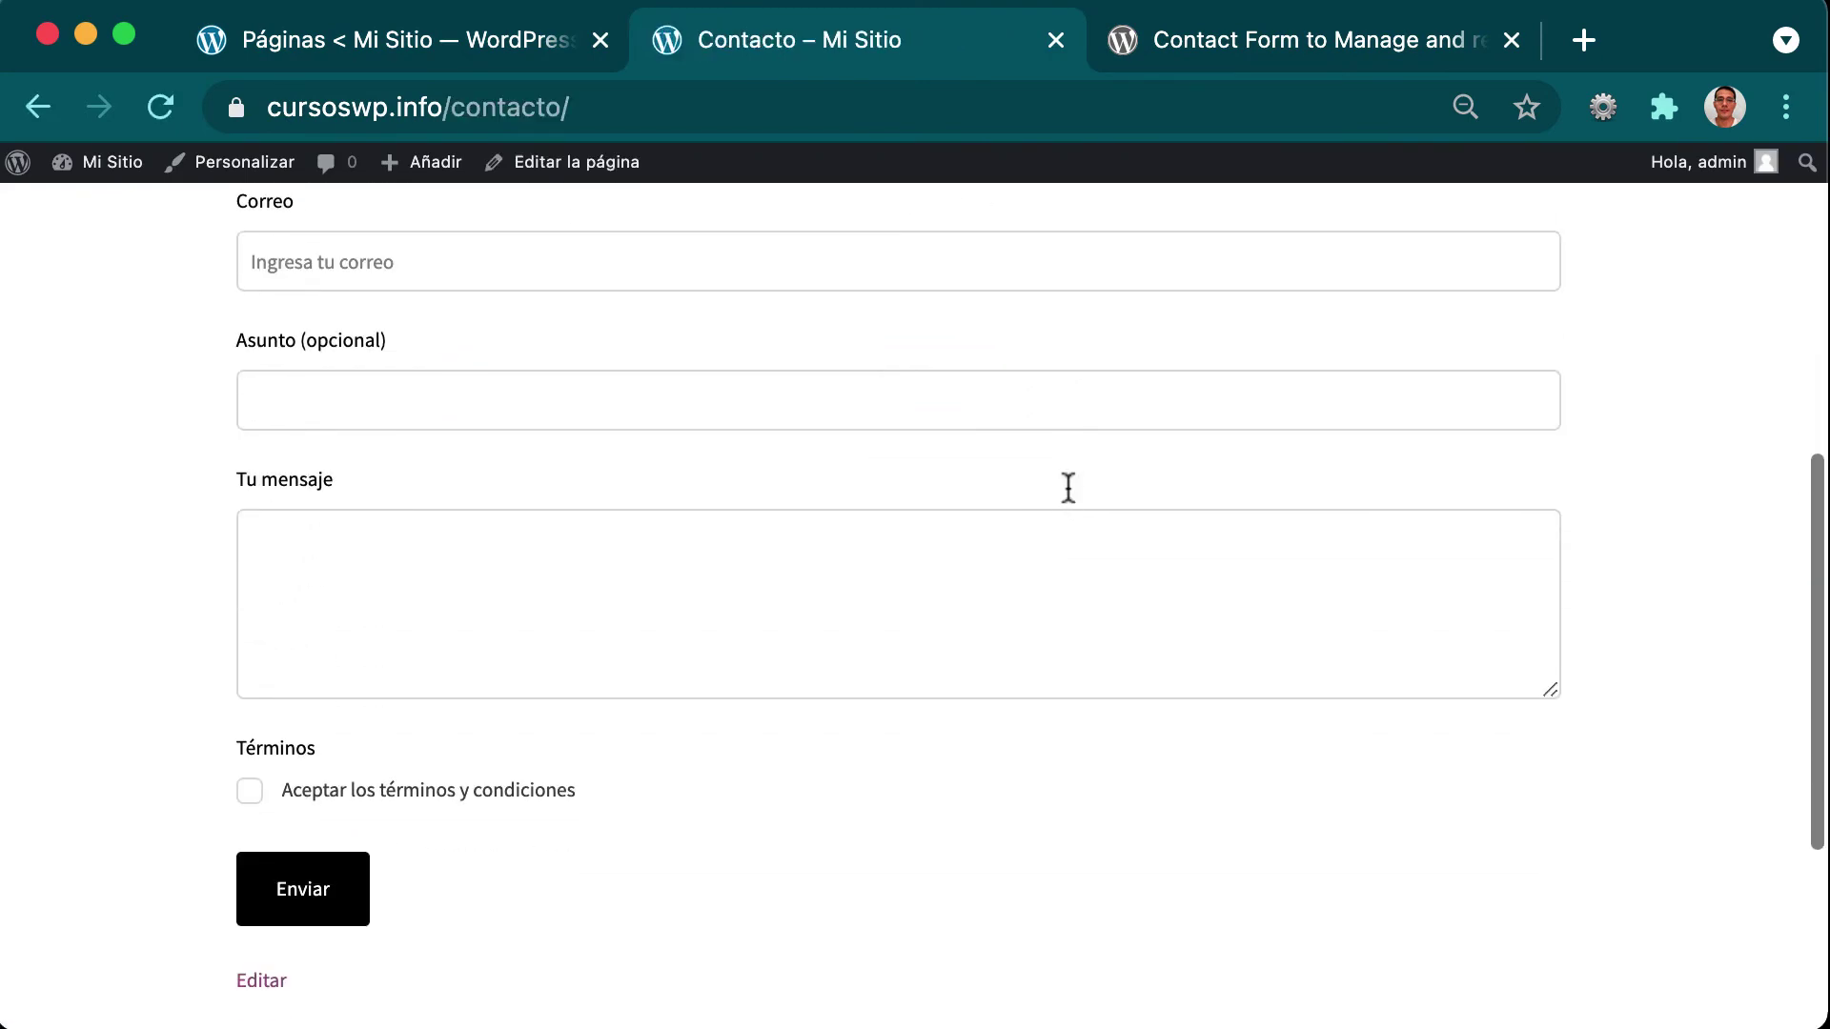
{"action": "scroll", "coordinate": [1065, 483], "scroll_direction": "up", "scroll_amount": 5}
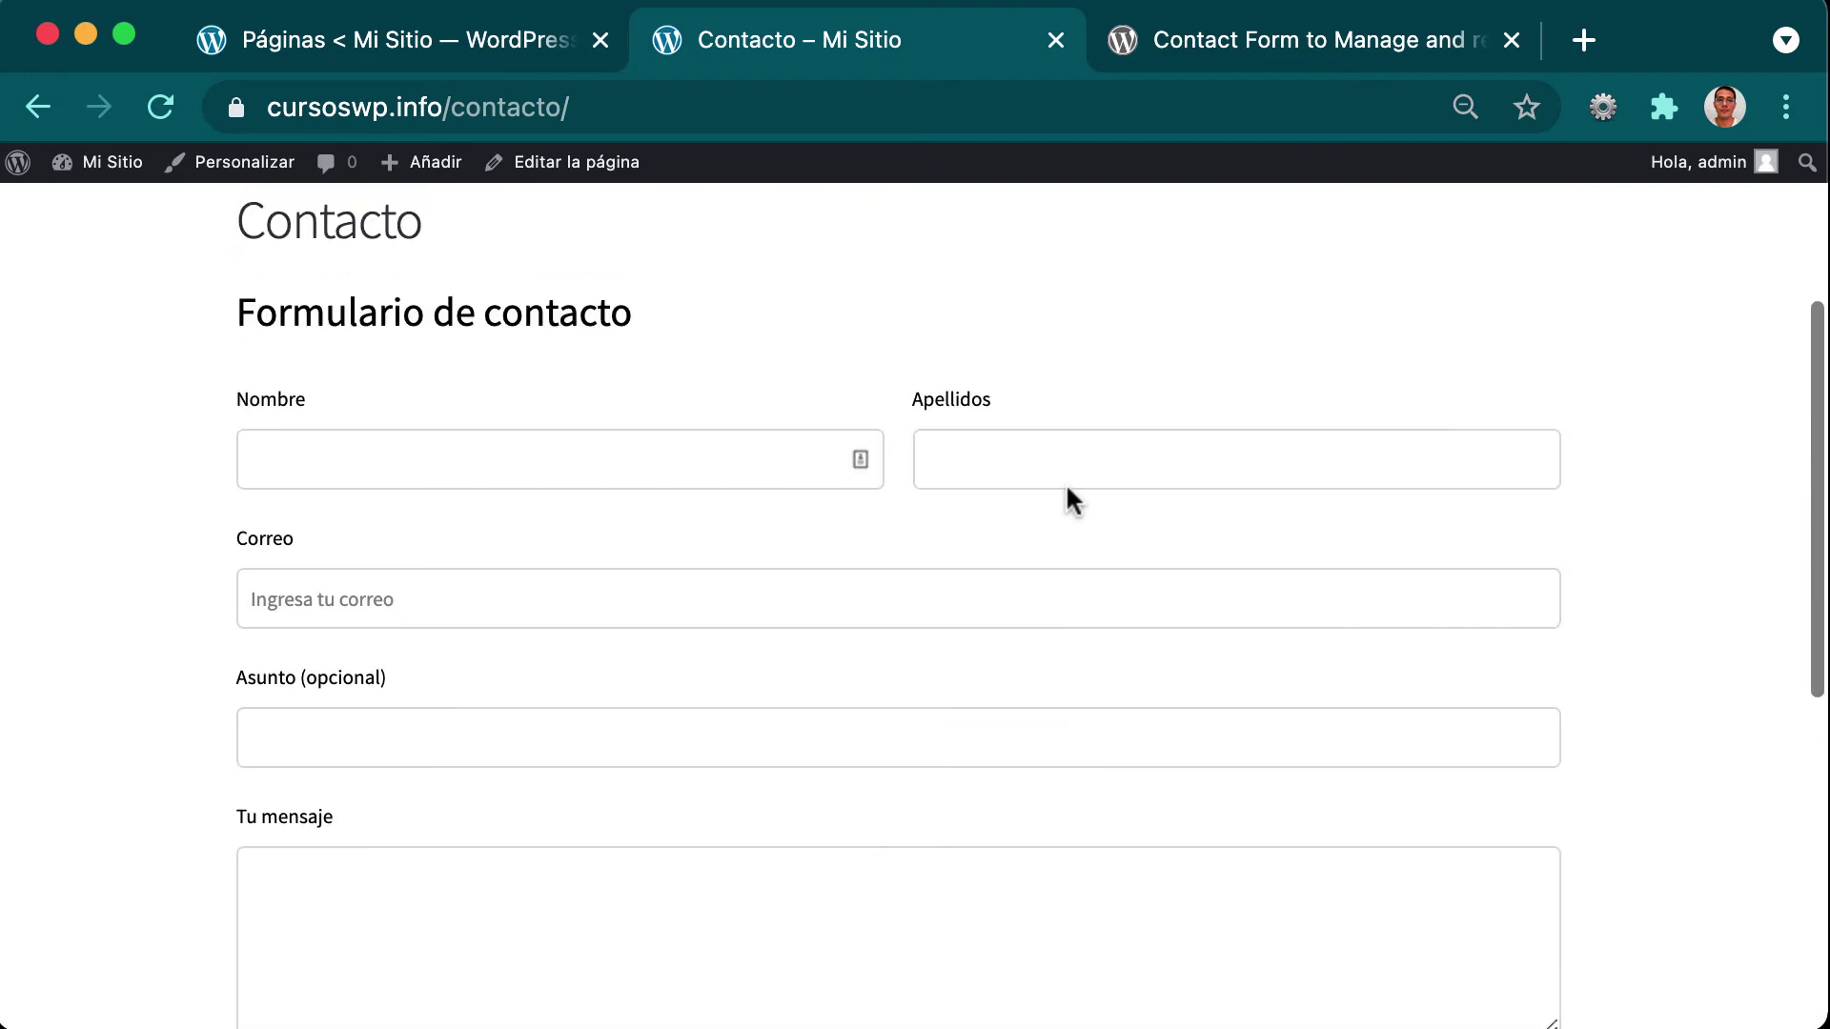
{"action": "scroll", "coordinate": [706, 480], "scroll_direction": "down", "scroll_amount": 4}
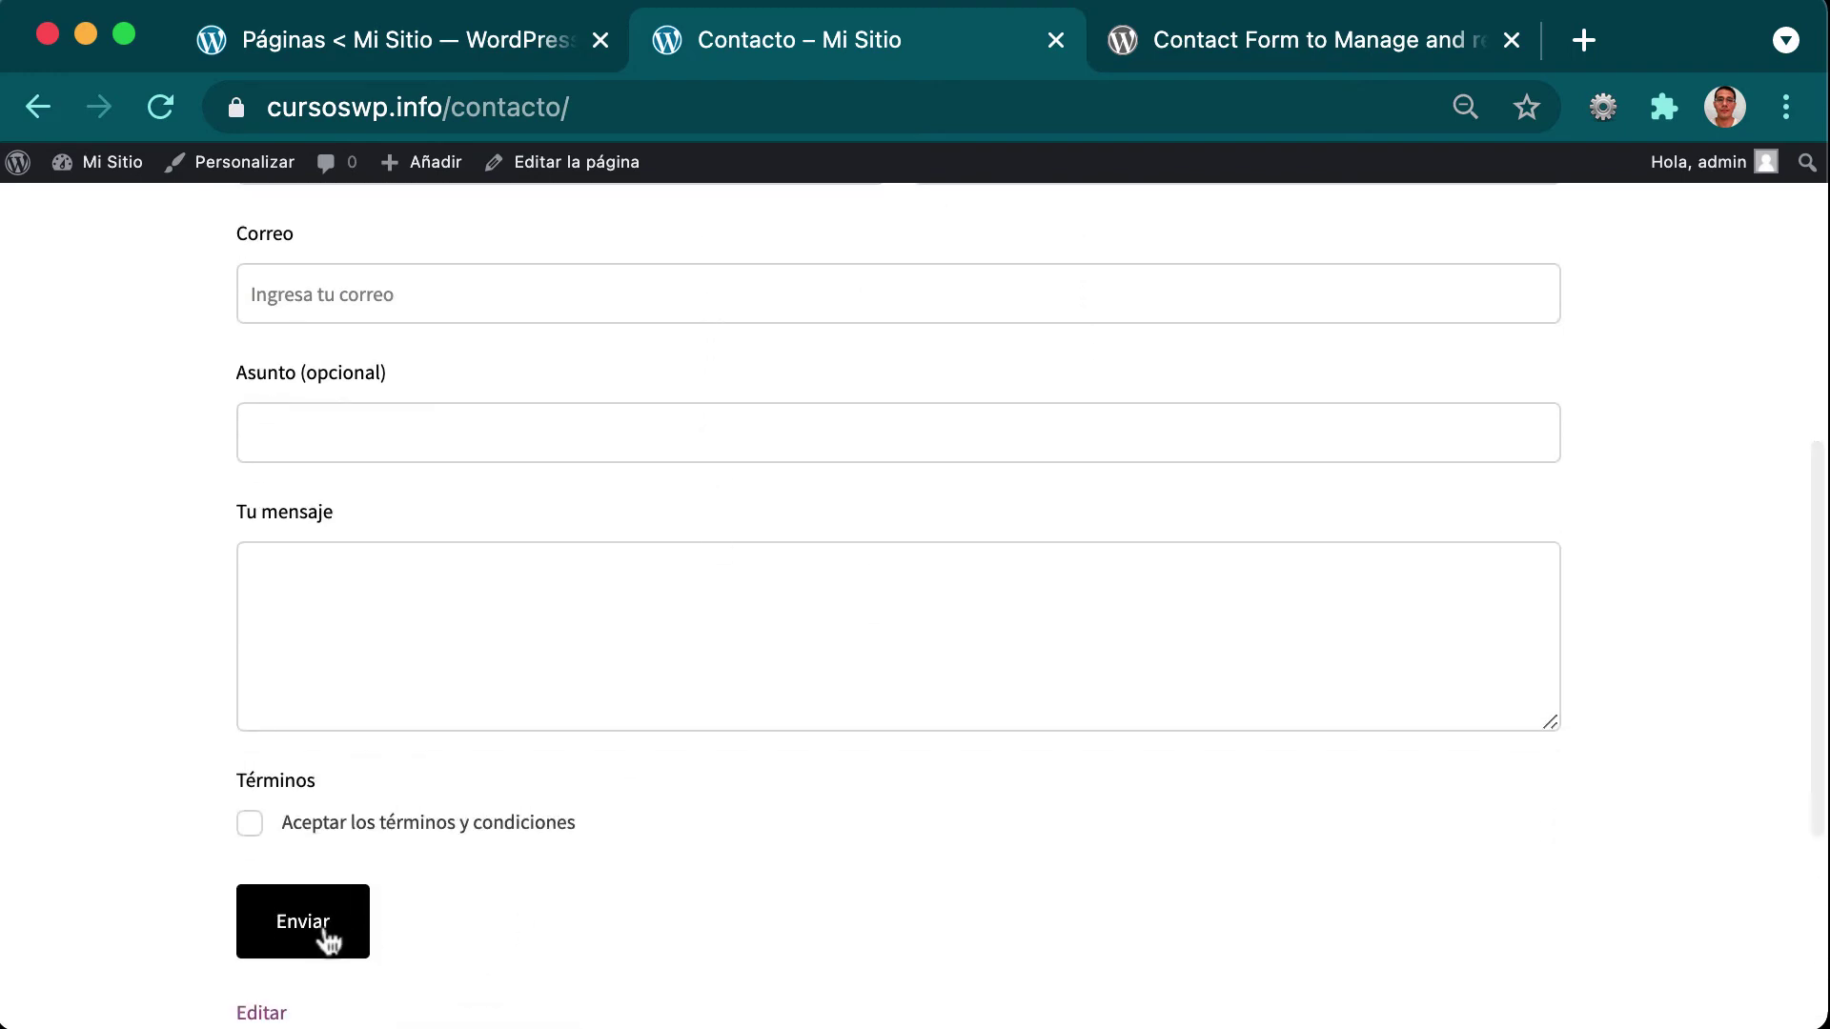
Return to the WordPress admin and open "Formulario de contacto" from the forms list for editing.
{"action": "left_click", "coordinate": [310, 57]}
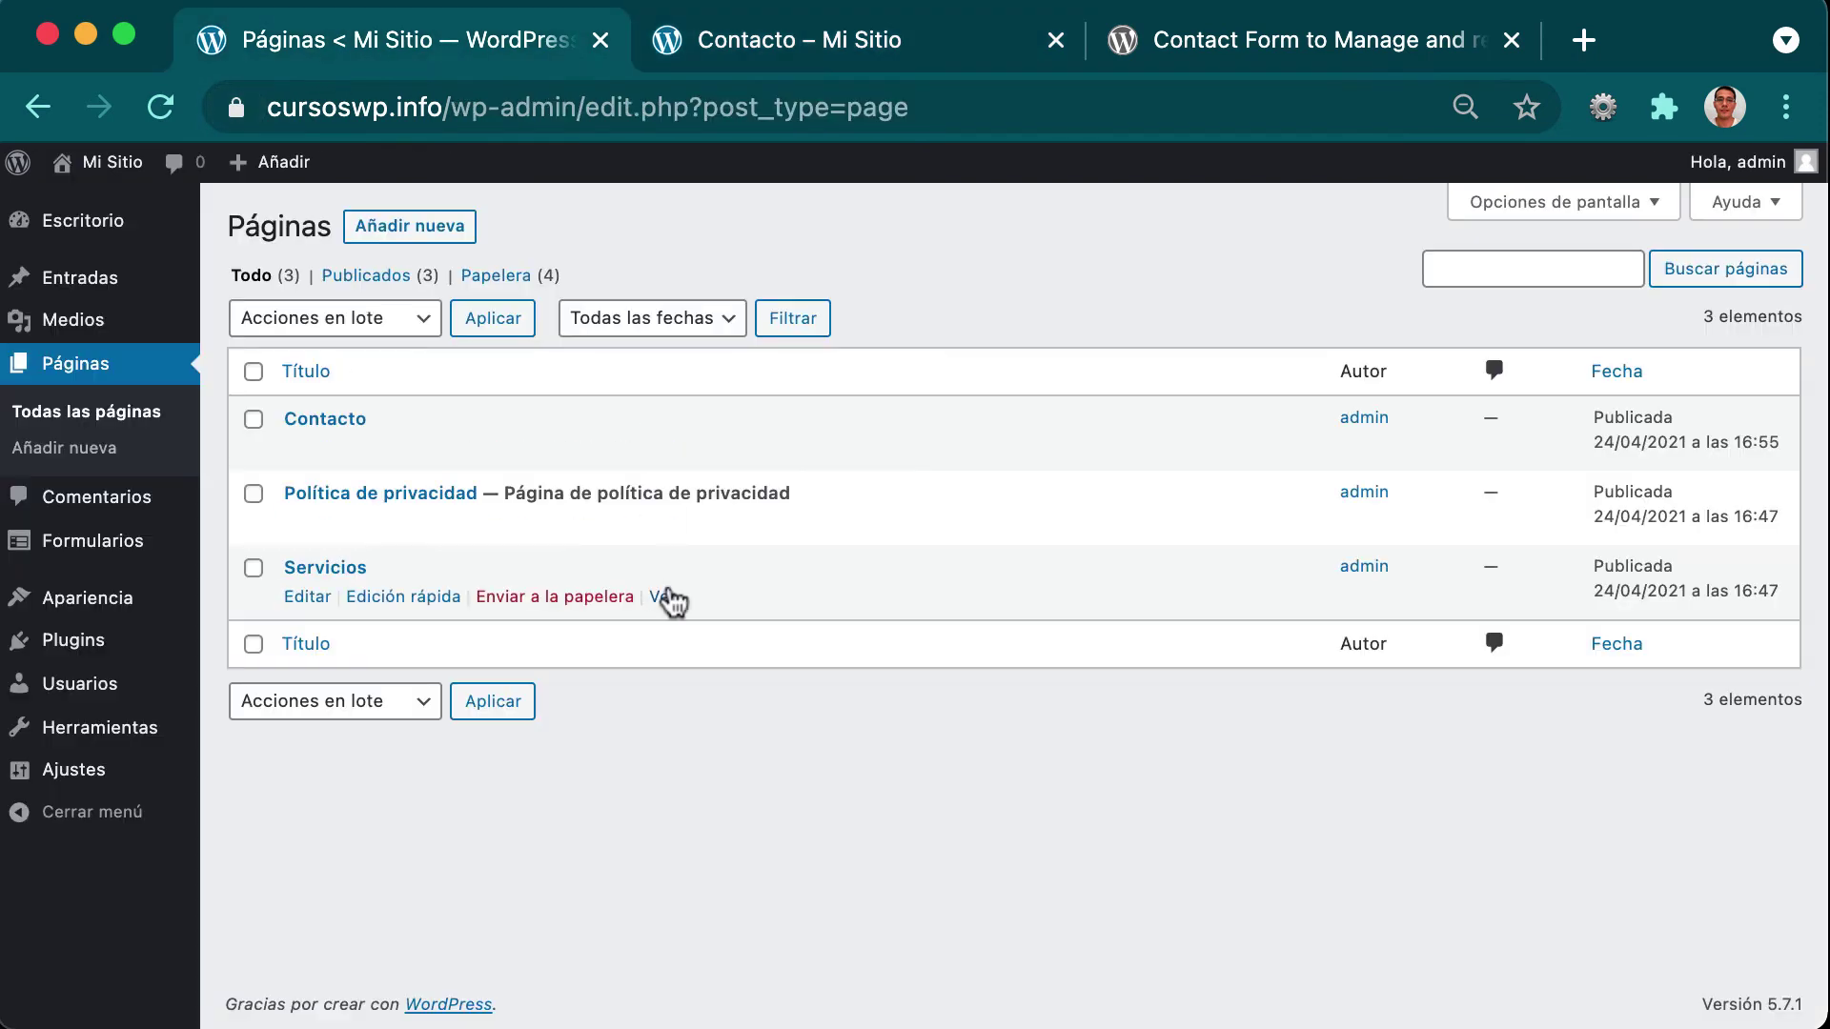
{"action": "mouse_move", "coordinate": [195, 553]}
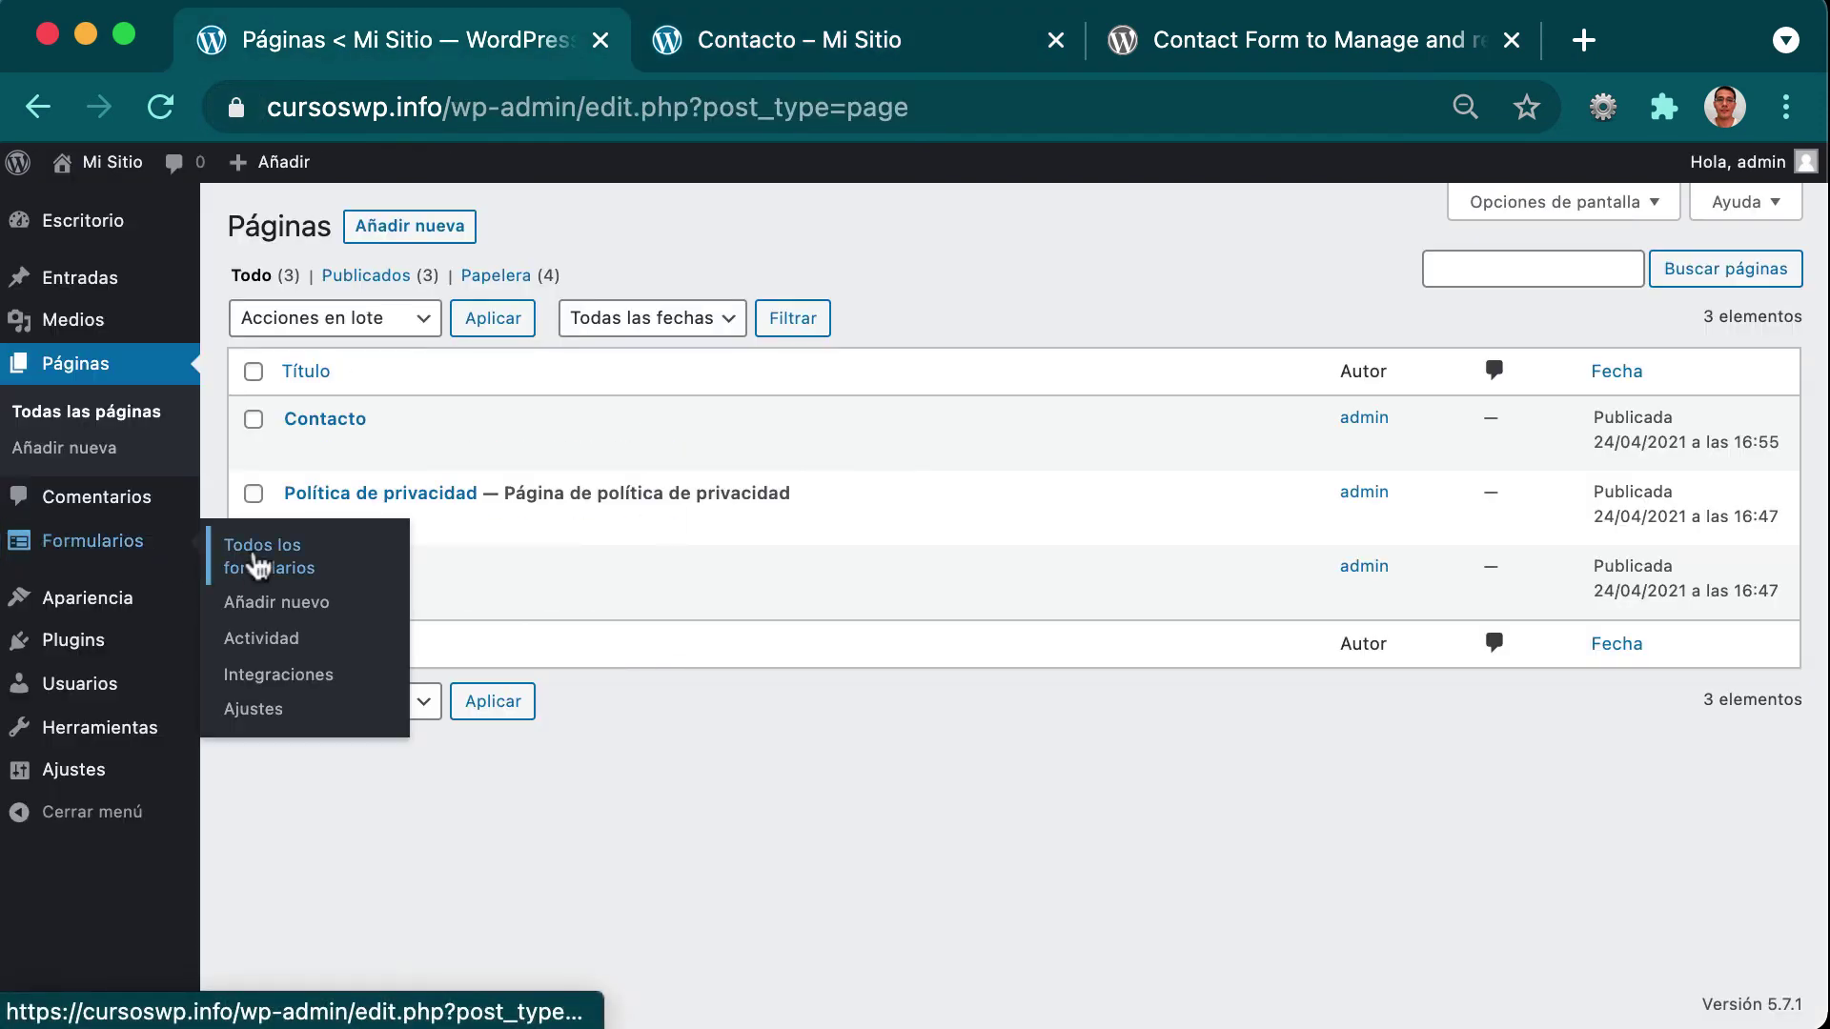
{"action": "left_click", "coordinate": [253, 565]}
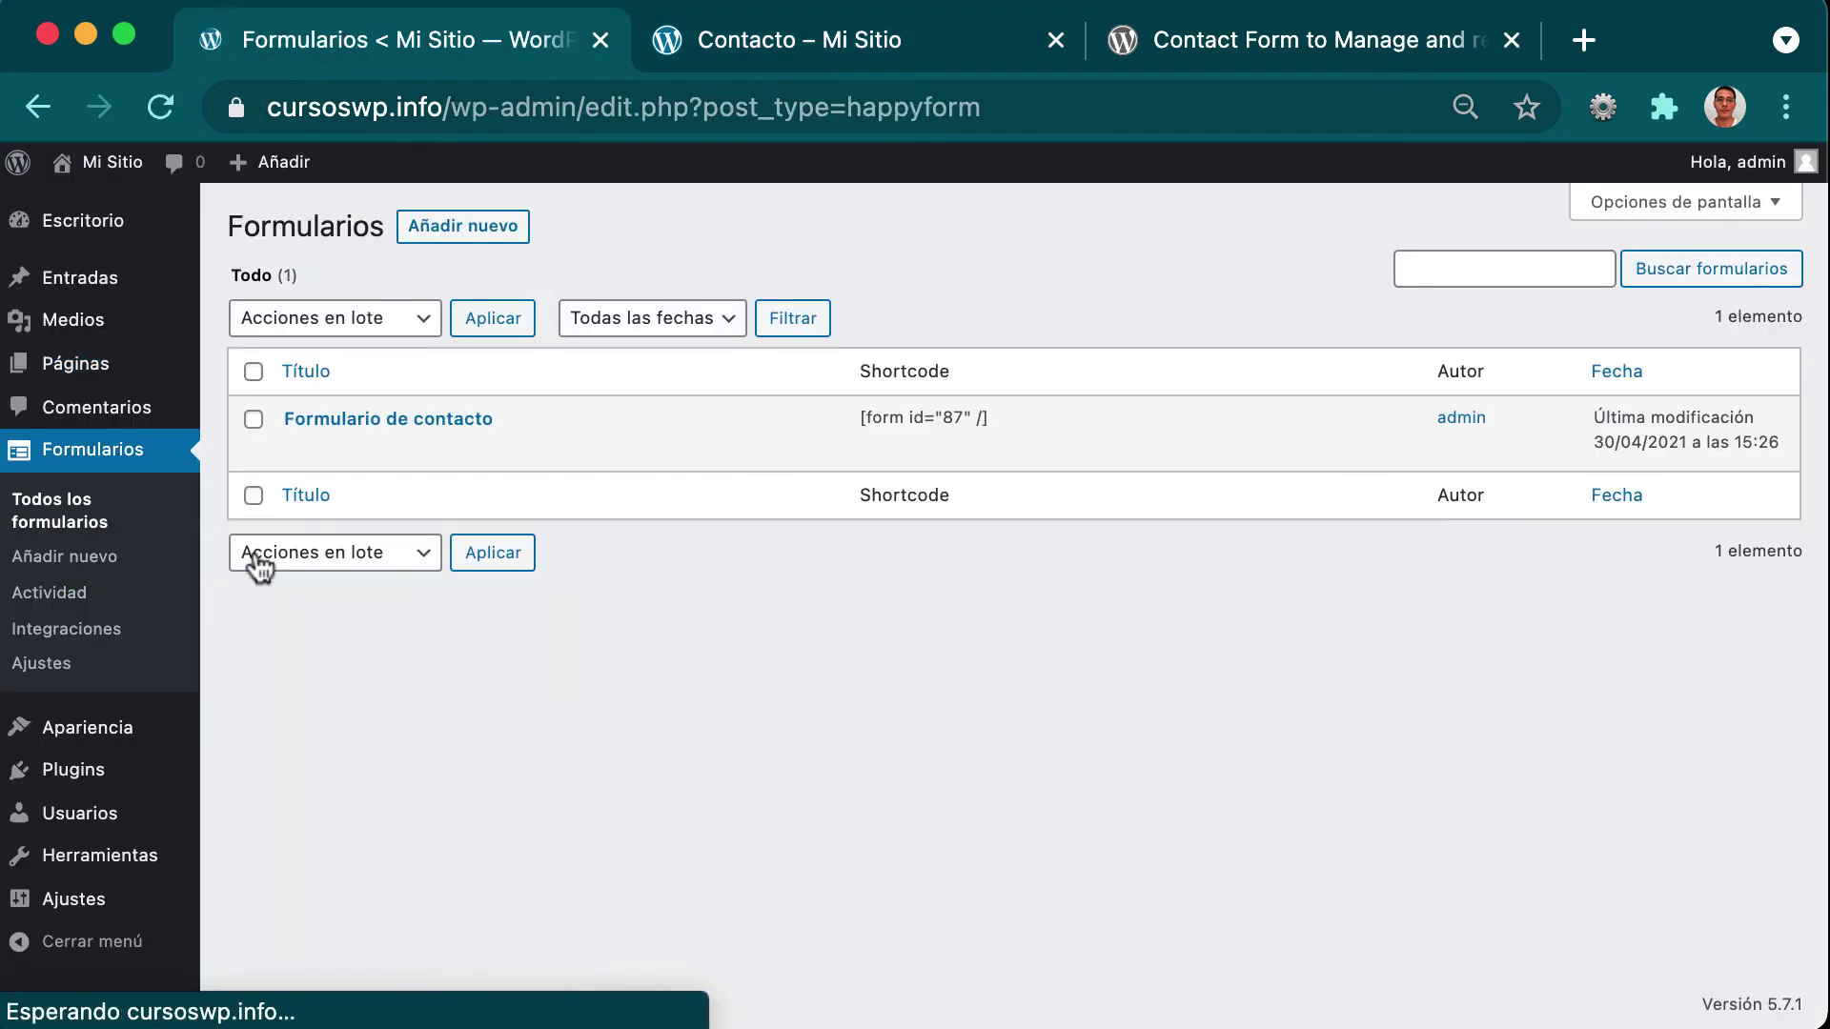
{"action": "left_click", "coordinate": [347, 425]}
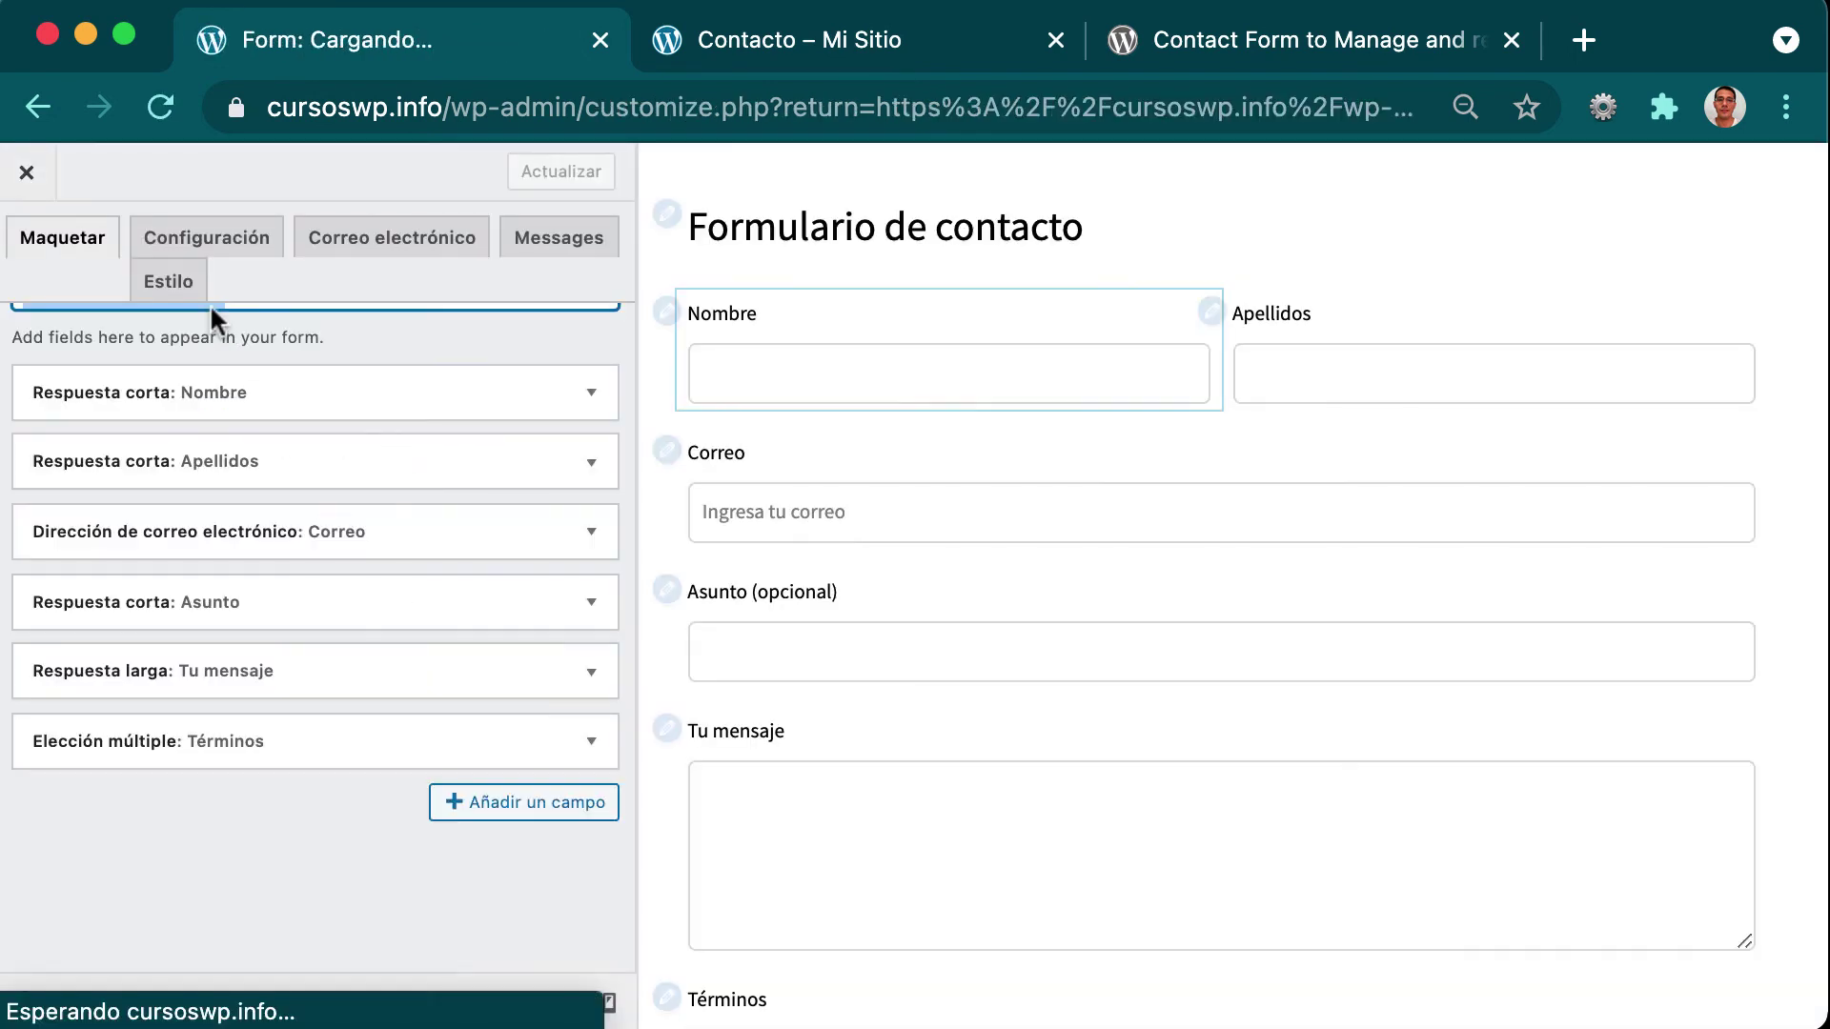
In the form's submit button styles, try a purple background colour and set it to red #dd3333.
{"action": "left_click", "coordinate": [164, 291]}
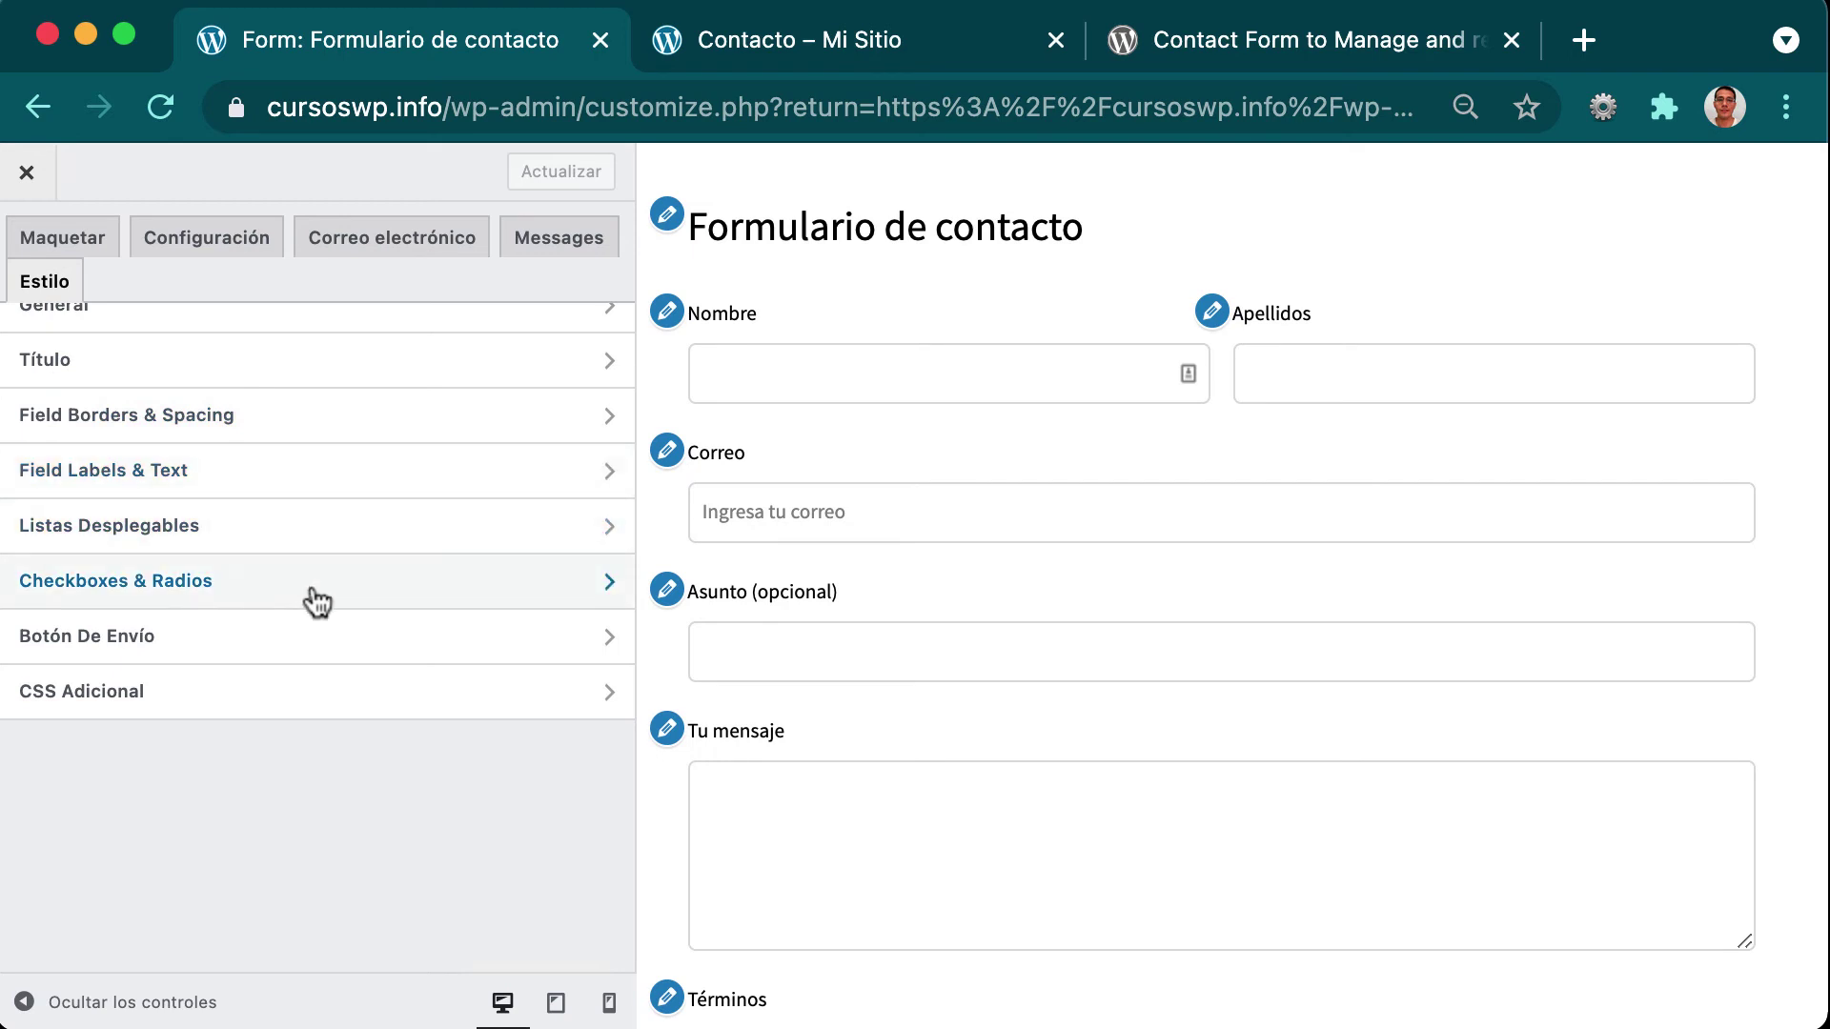
{"action": "left_click", "coordinate": [315, 643]}
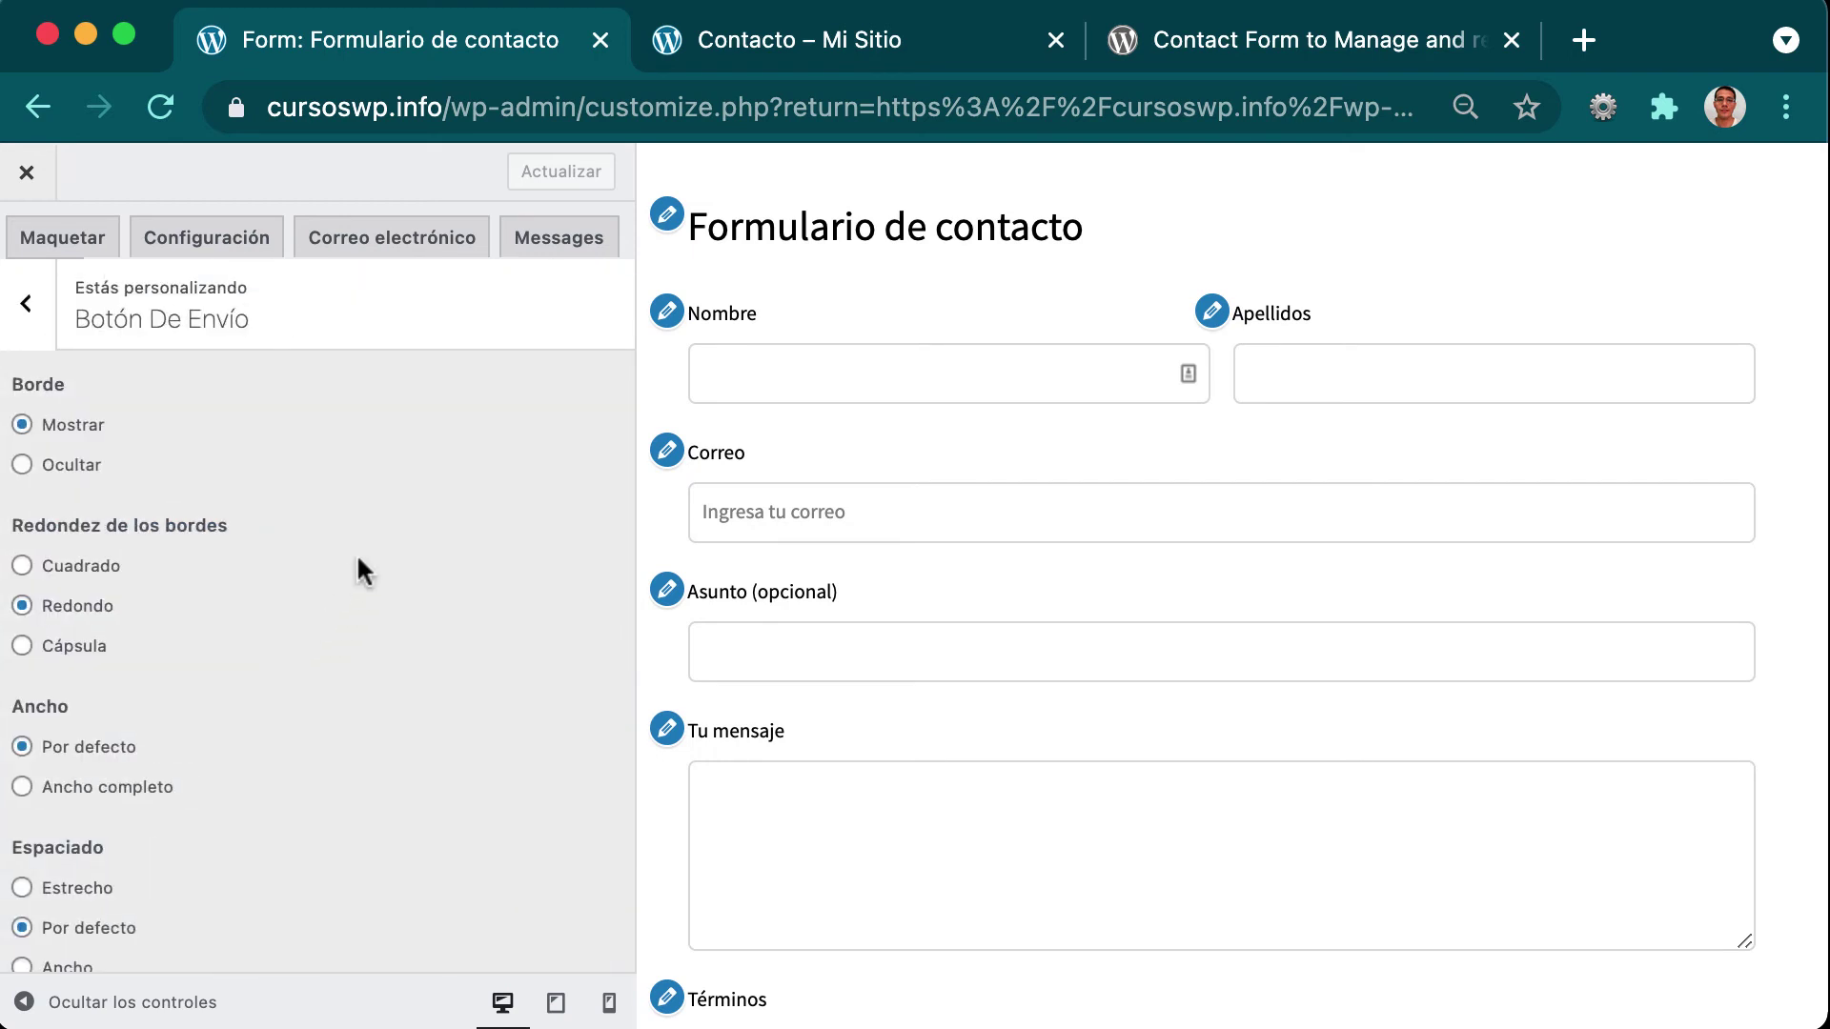
{"action": "scroll", "coordinate": [908, 640], "scroll_direction": "down", "scroll_amount": 3}
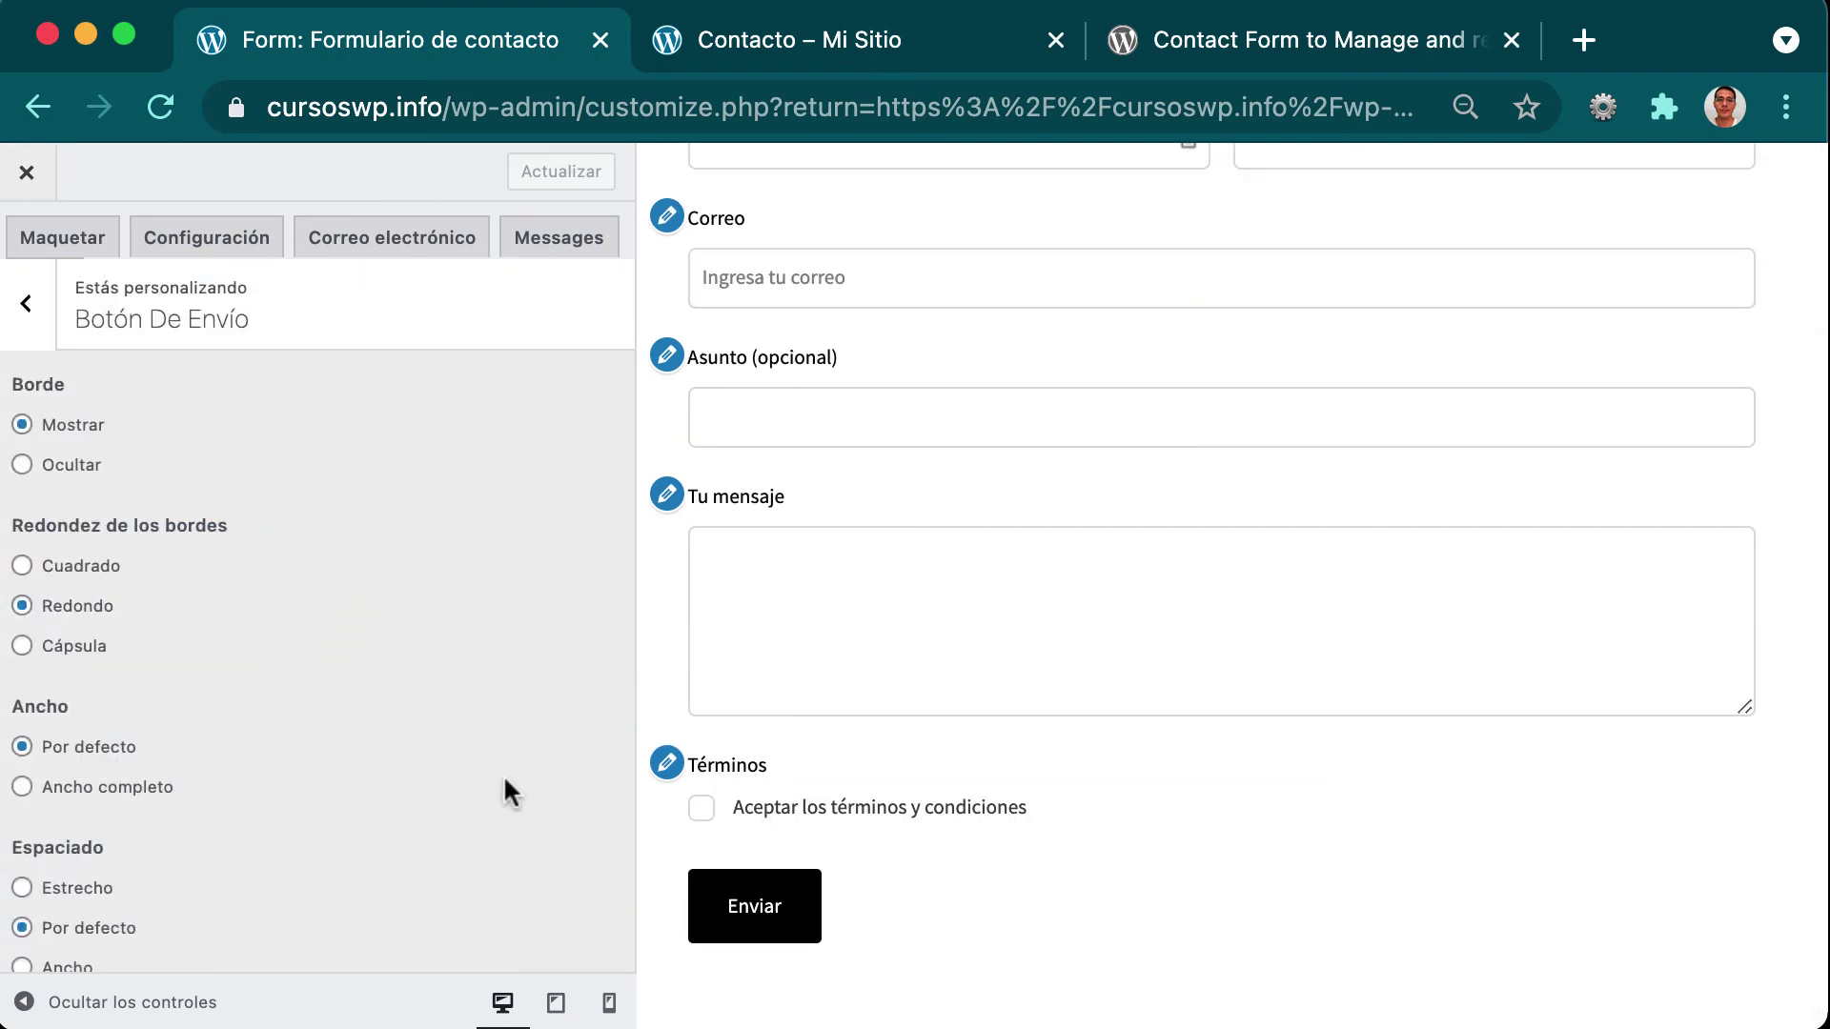
{"action": "scroll", "coordinate": [503, 770], "scroll_direction": "down", "scroll_amount": 7}
{"action": "scroll", "coordinate": [503, 770], "scroll_direction": "down", "scroll_amount": 3}
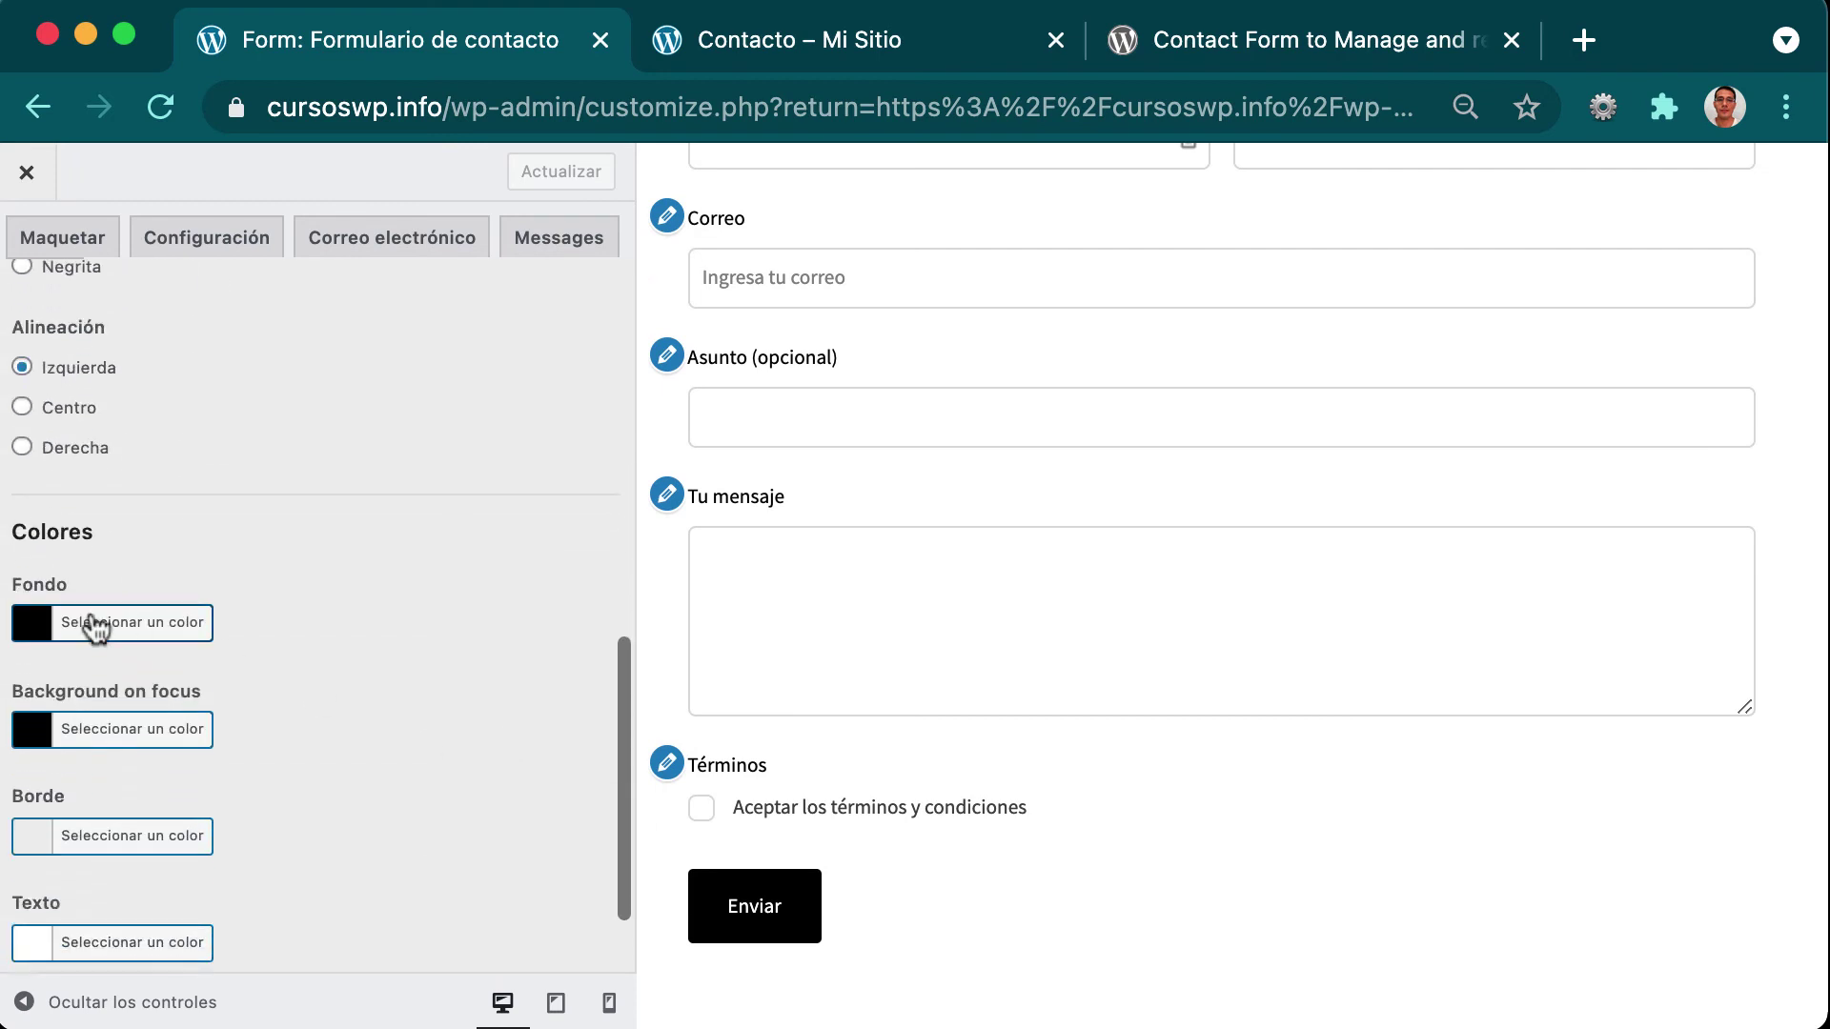
{"action": "left_click", "coordinate": [24, 629]}
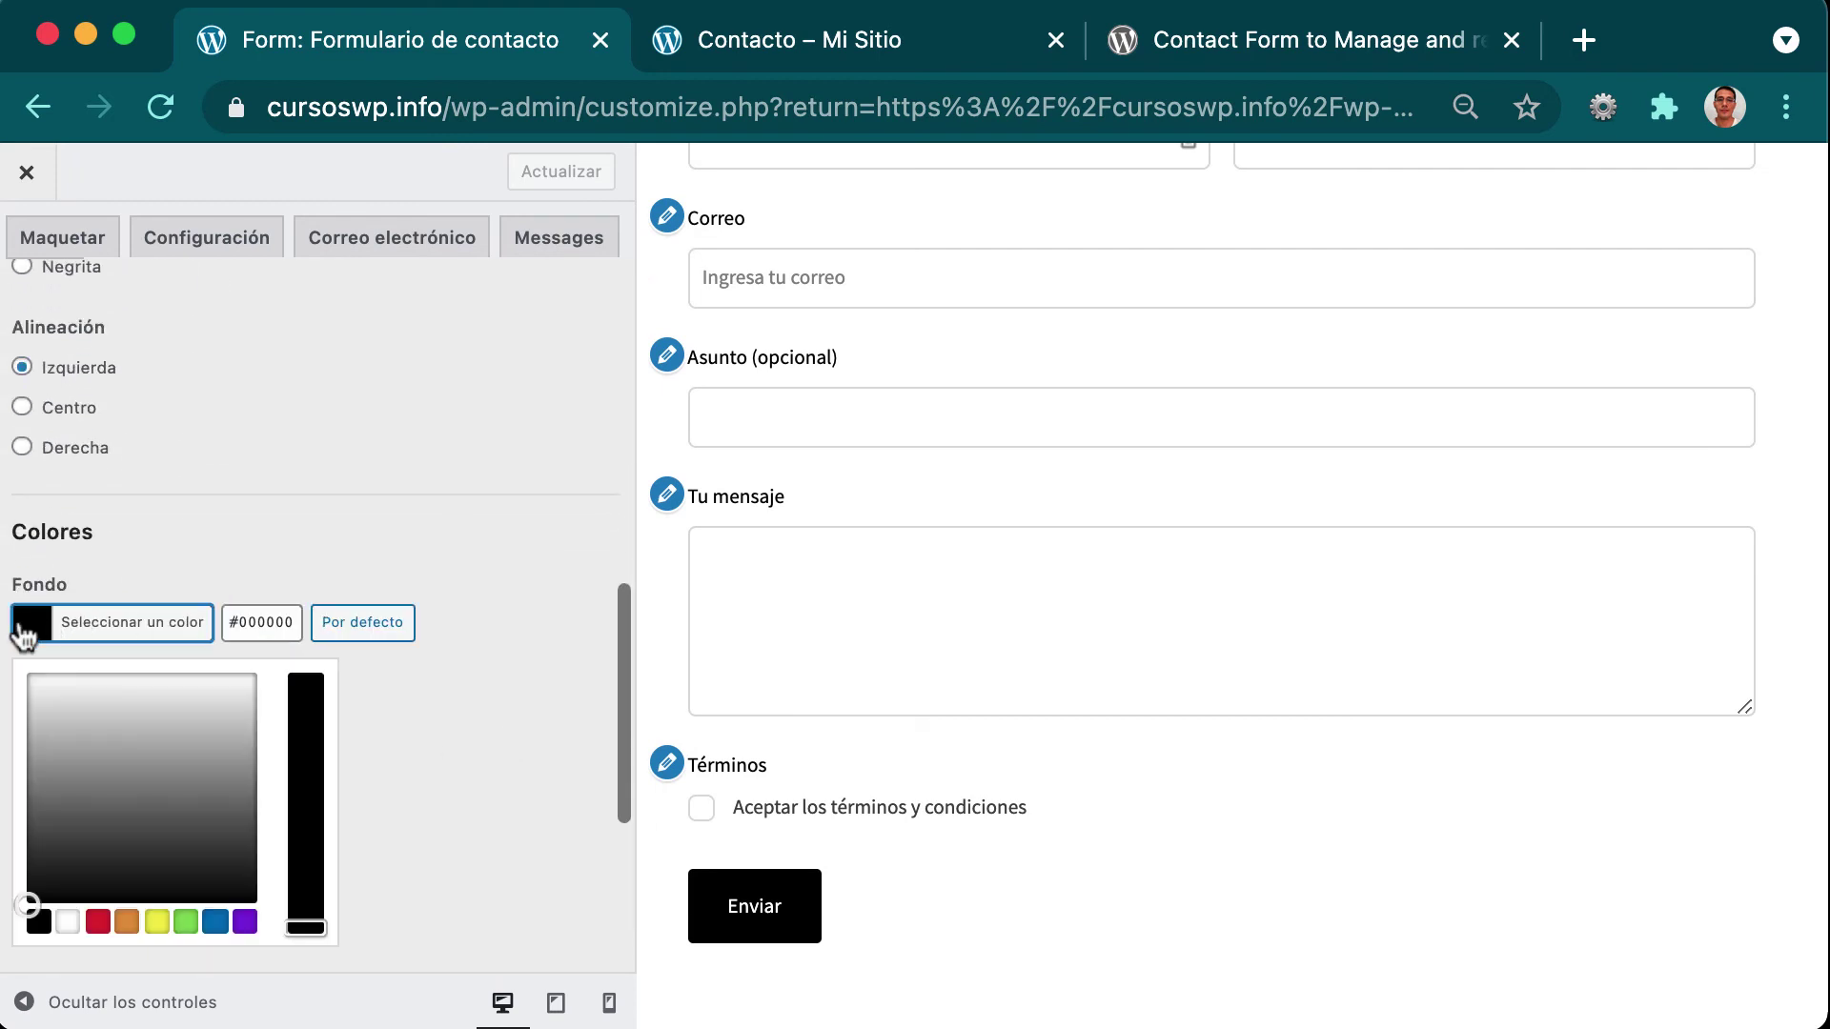
{"action": "left_click", "coordinate": [244, 923]}
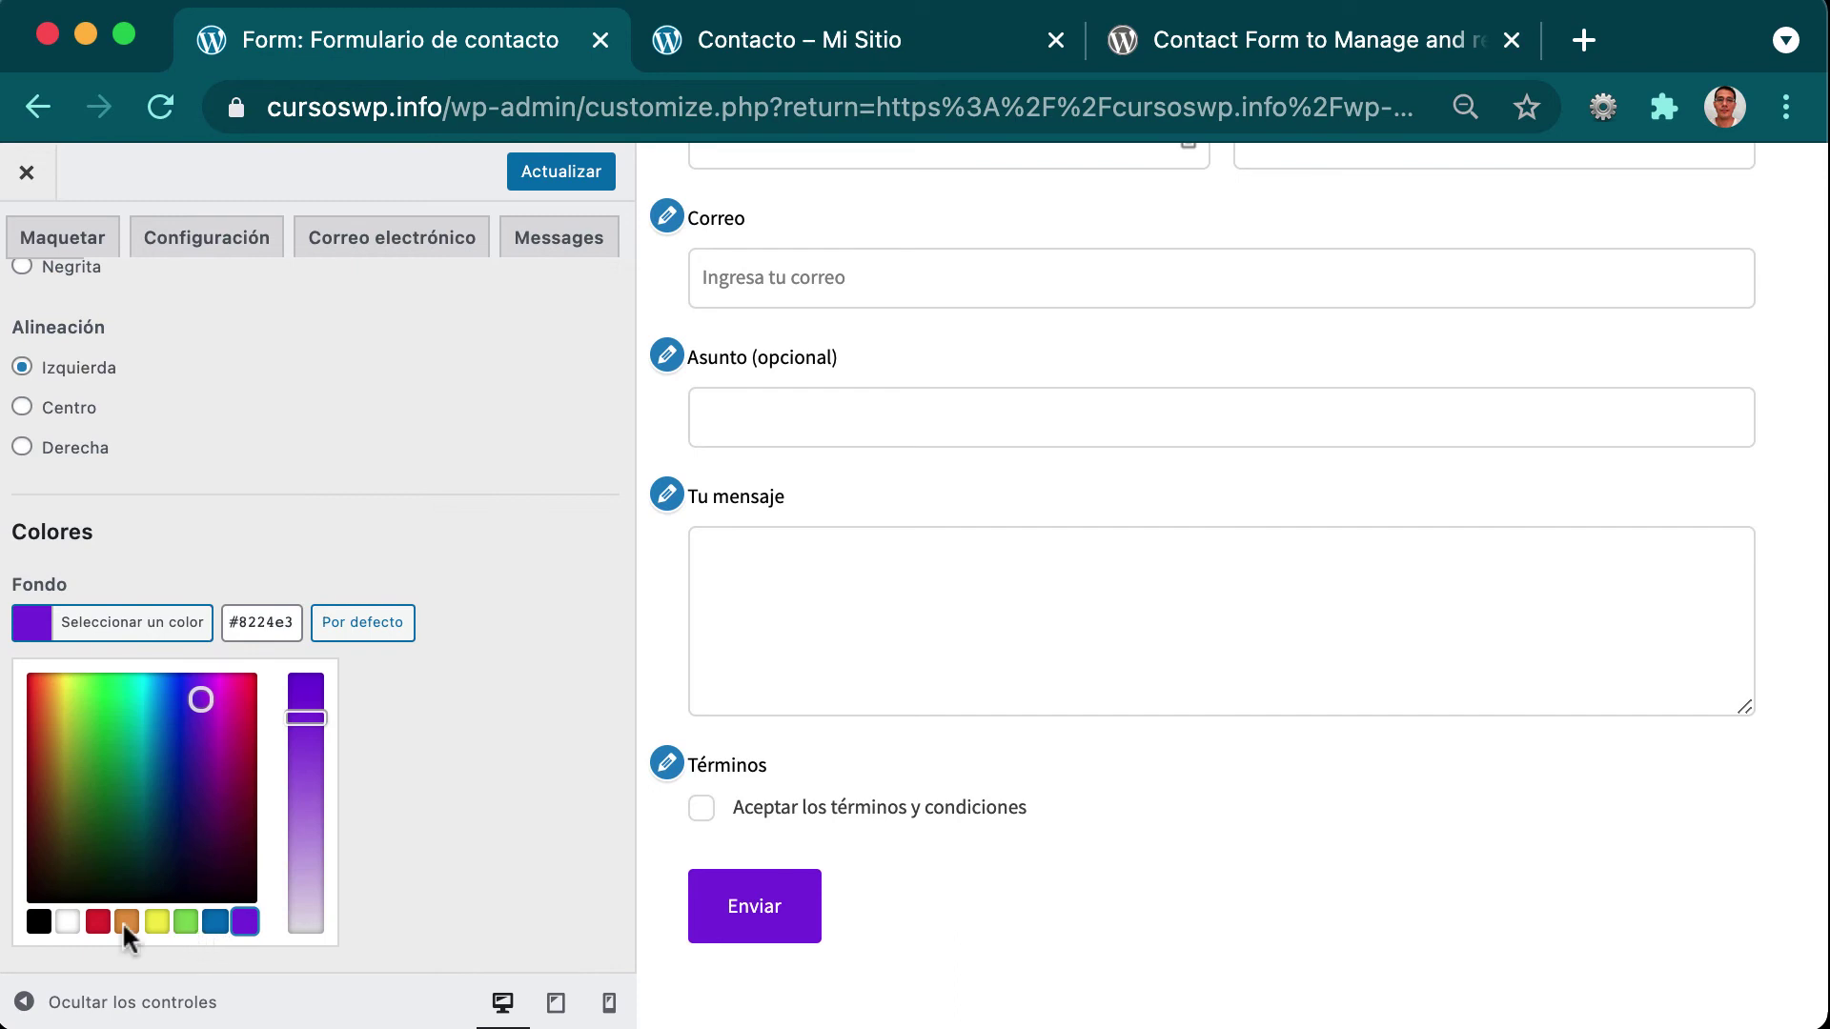
{"action": "left_click", "coordinate": [98, 923]}
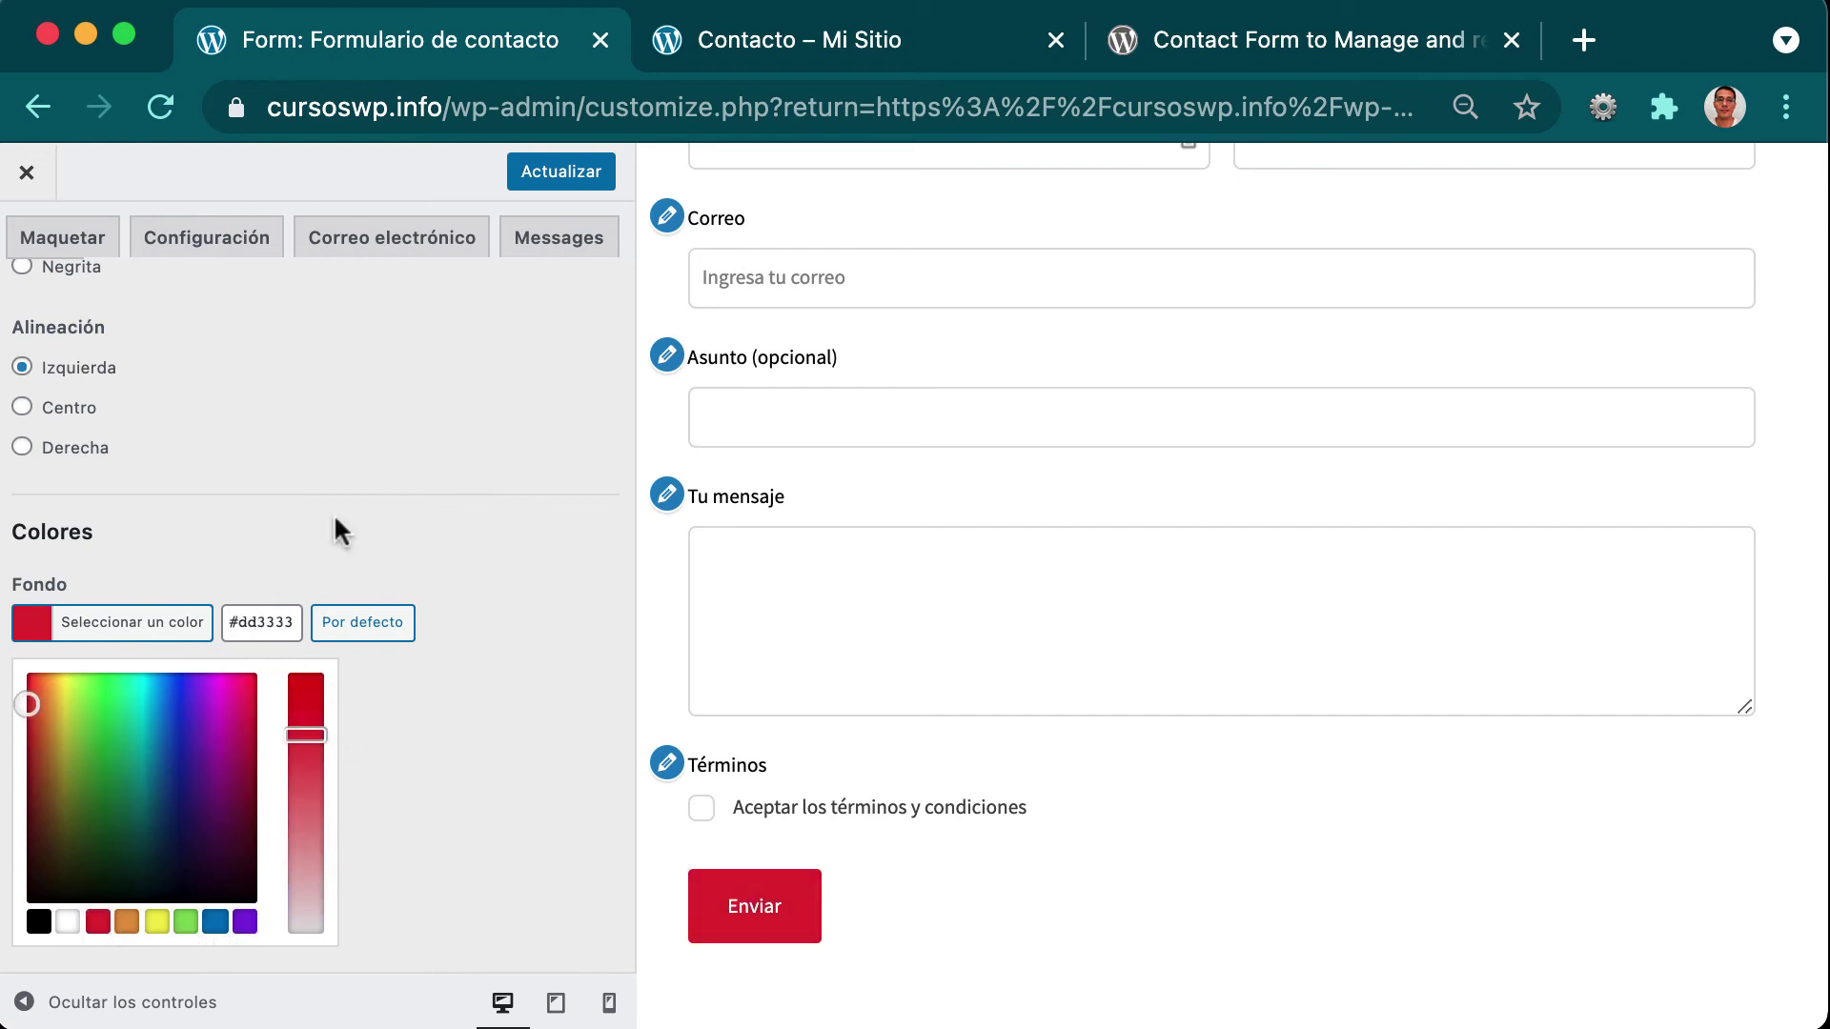
Set the submit button's font weight to Negrita and save the form.
{"action": "scroll", "coordinate": [333, 515], "scroll_direction": "up", "scroll_amount": 1}
{"action": "left_click", "coordinate": [97, 422]}
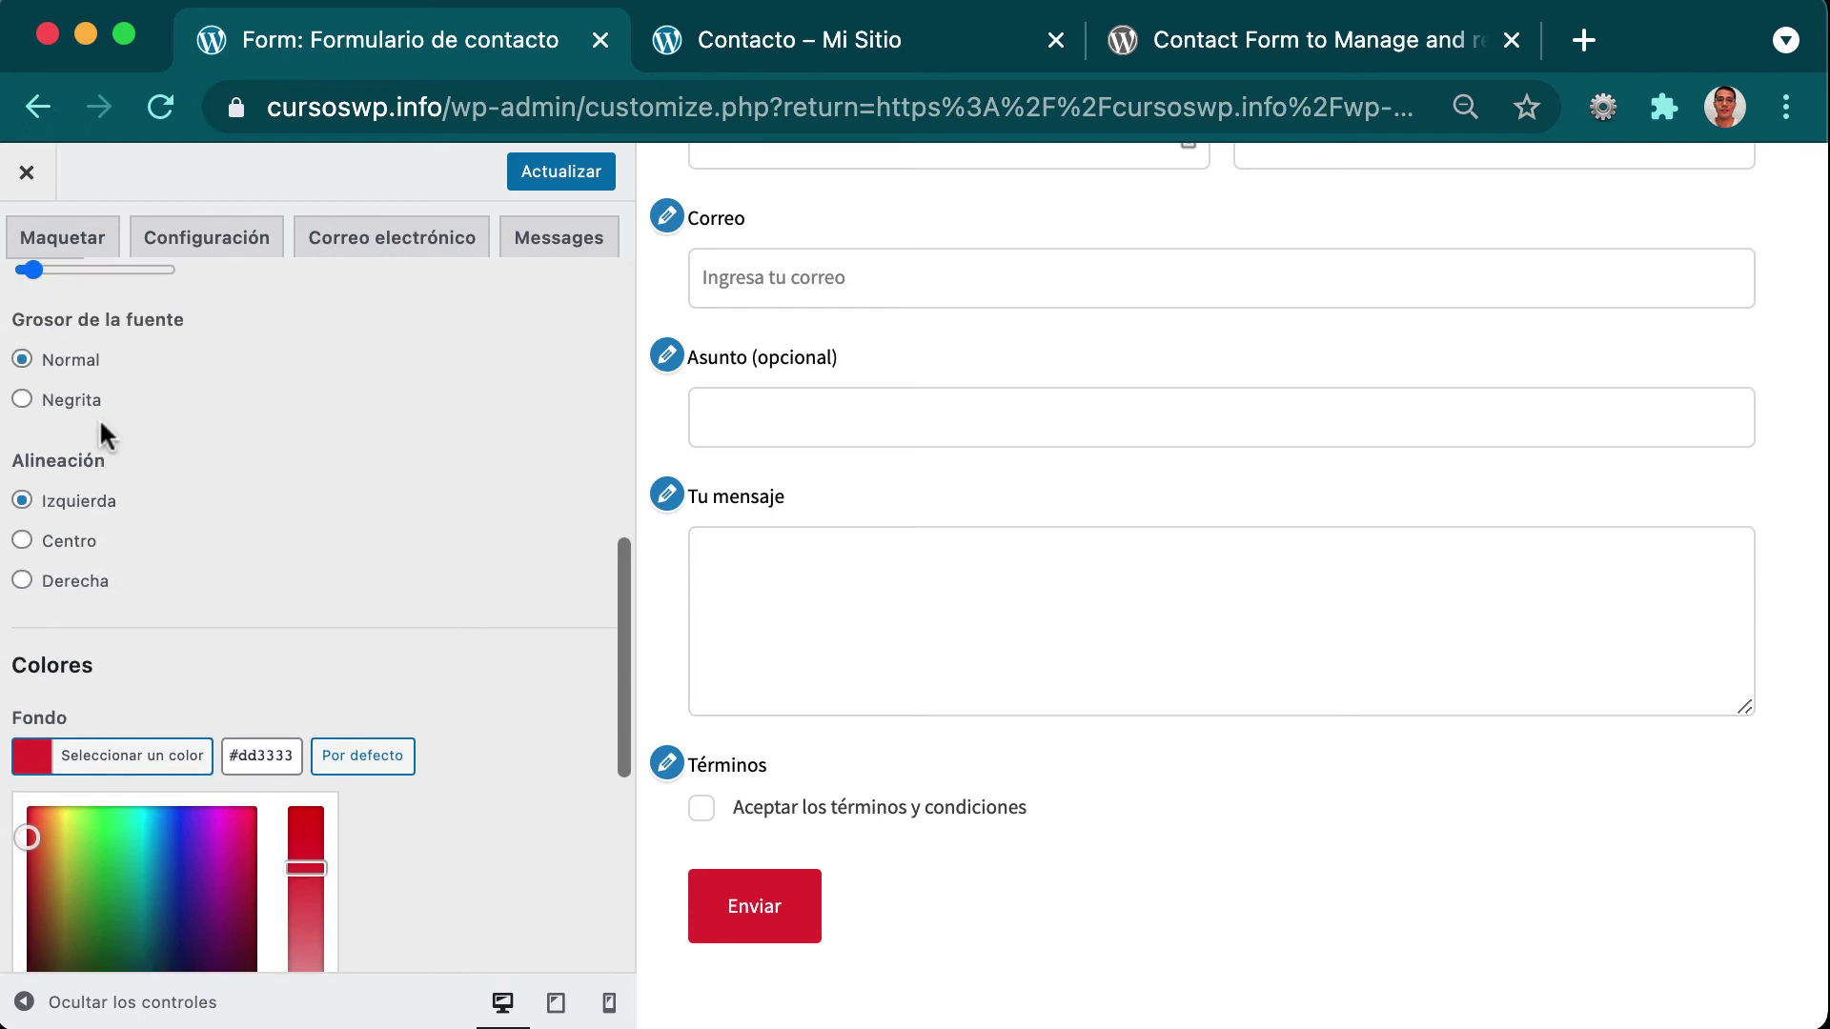
{"action": "left_click", "coordinate": [98, 427]}
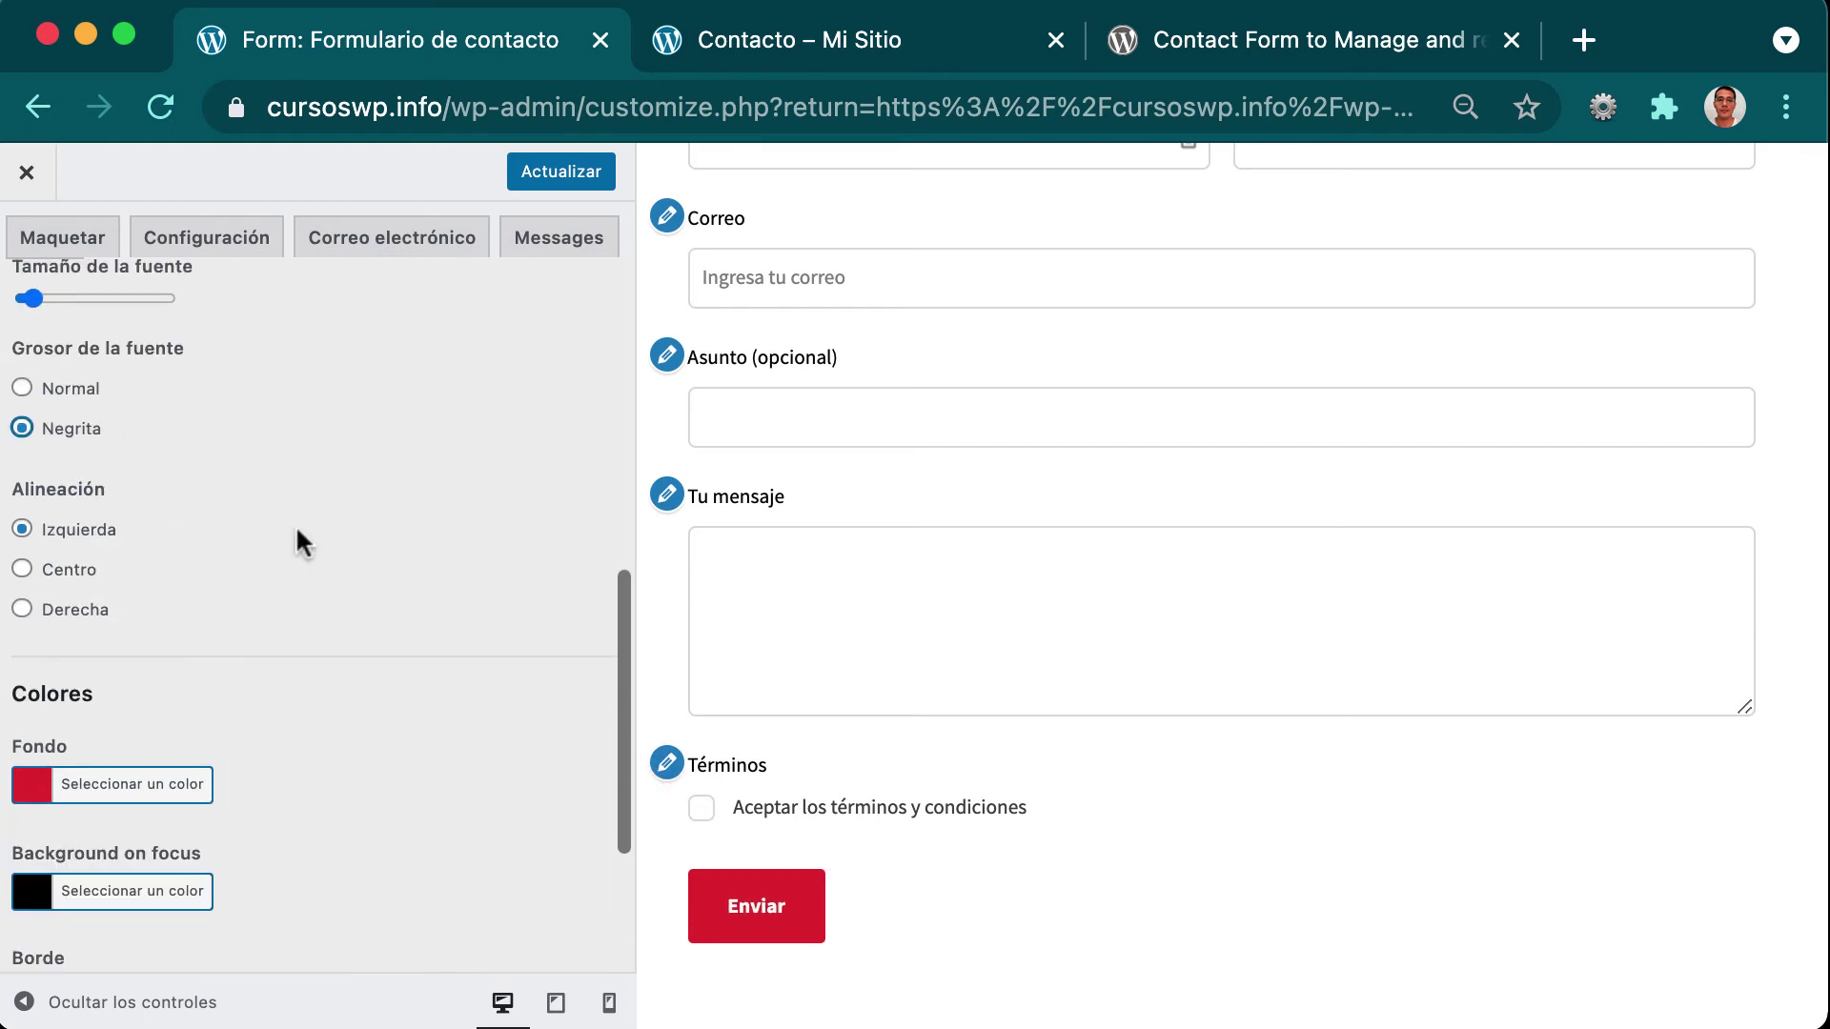
{"action": "scroll", "coordinate": [295, 524], "scroll_direction": "up", "scroll_amount": 8}
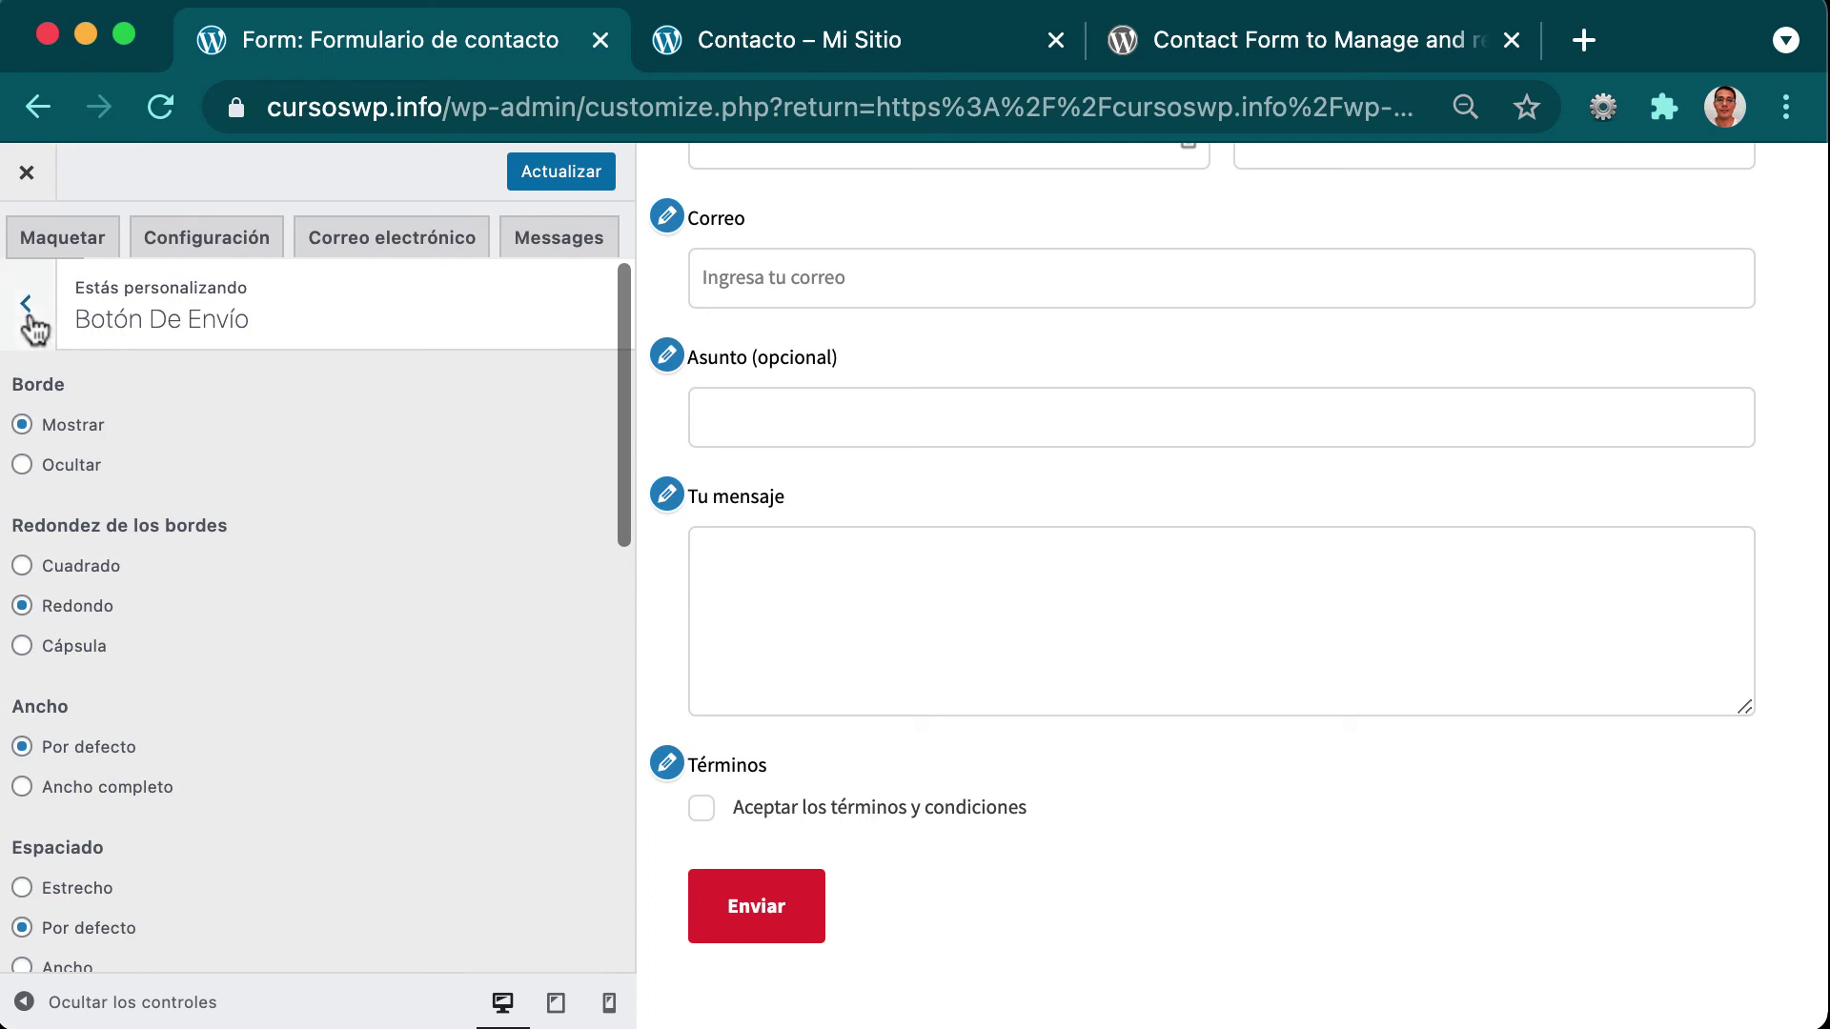
{"action": "left_click", "coordinate": [540, 172]}
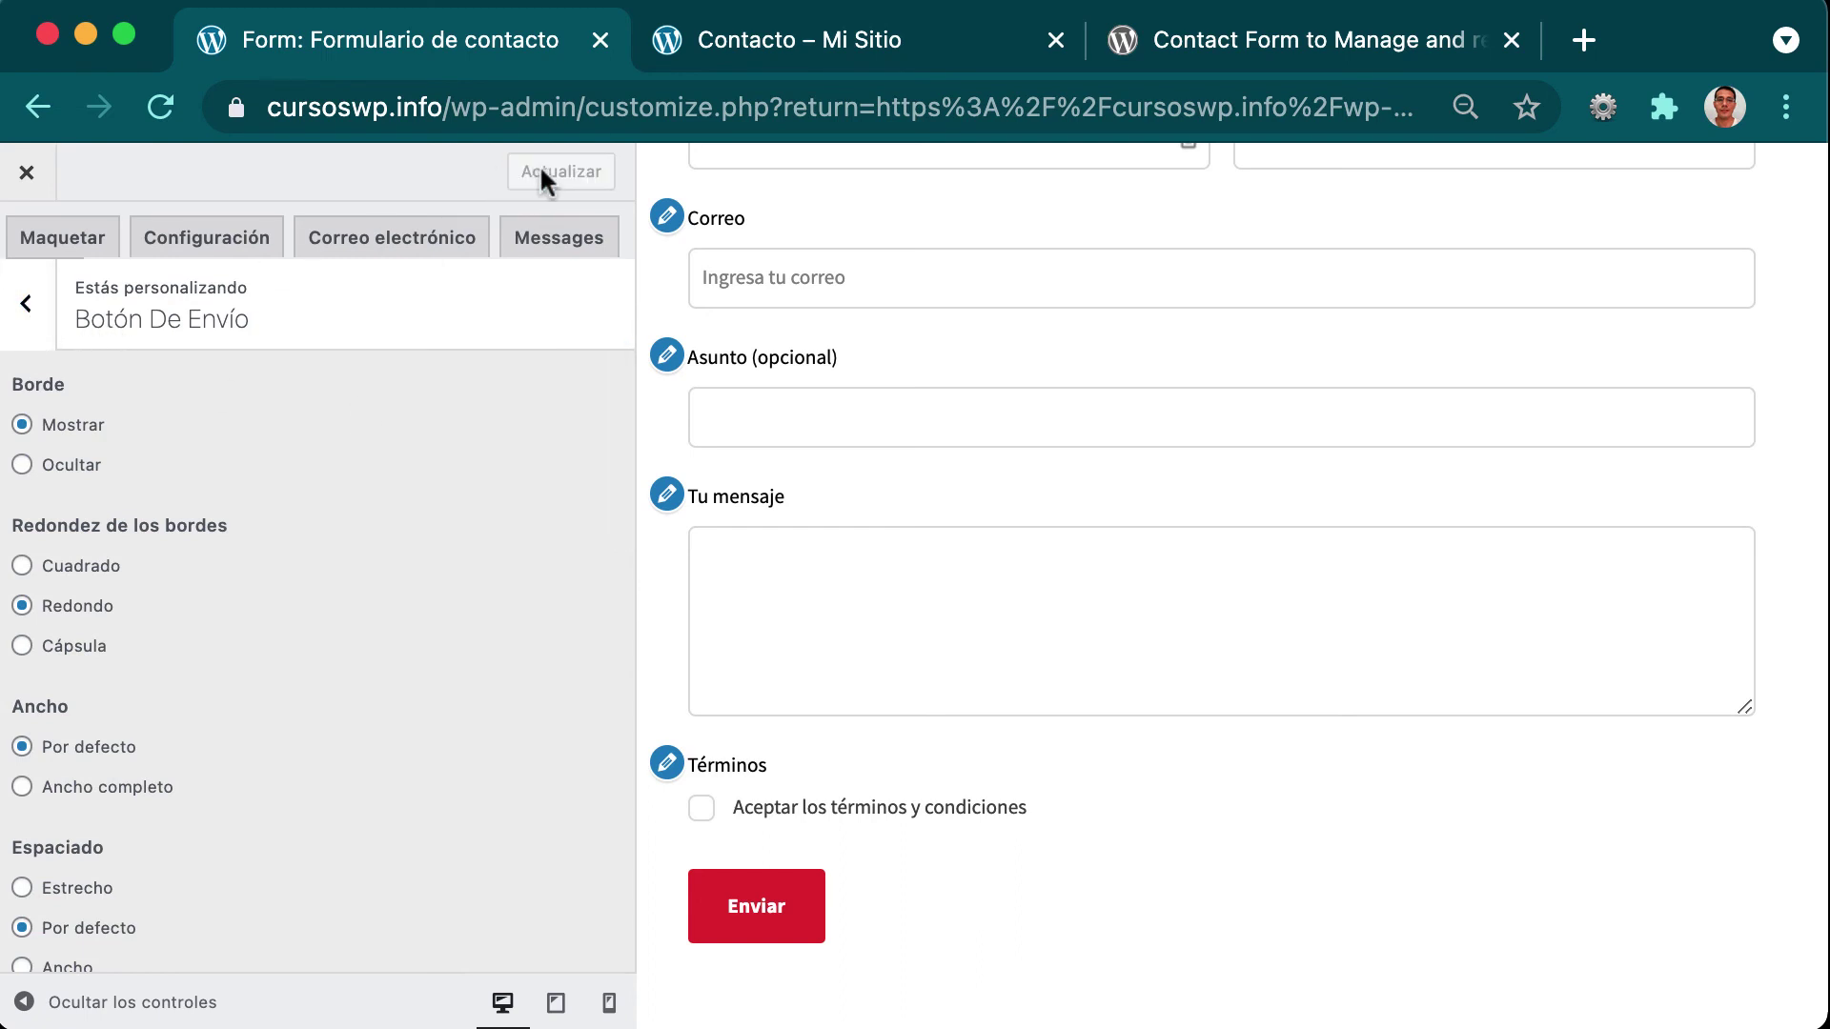
Reload the published Contacto page and check the restyled Enviar button.
{"action": "left_click", "coordinate": [735, 49]}
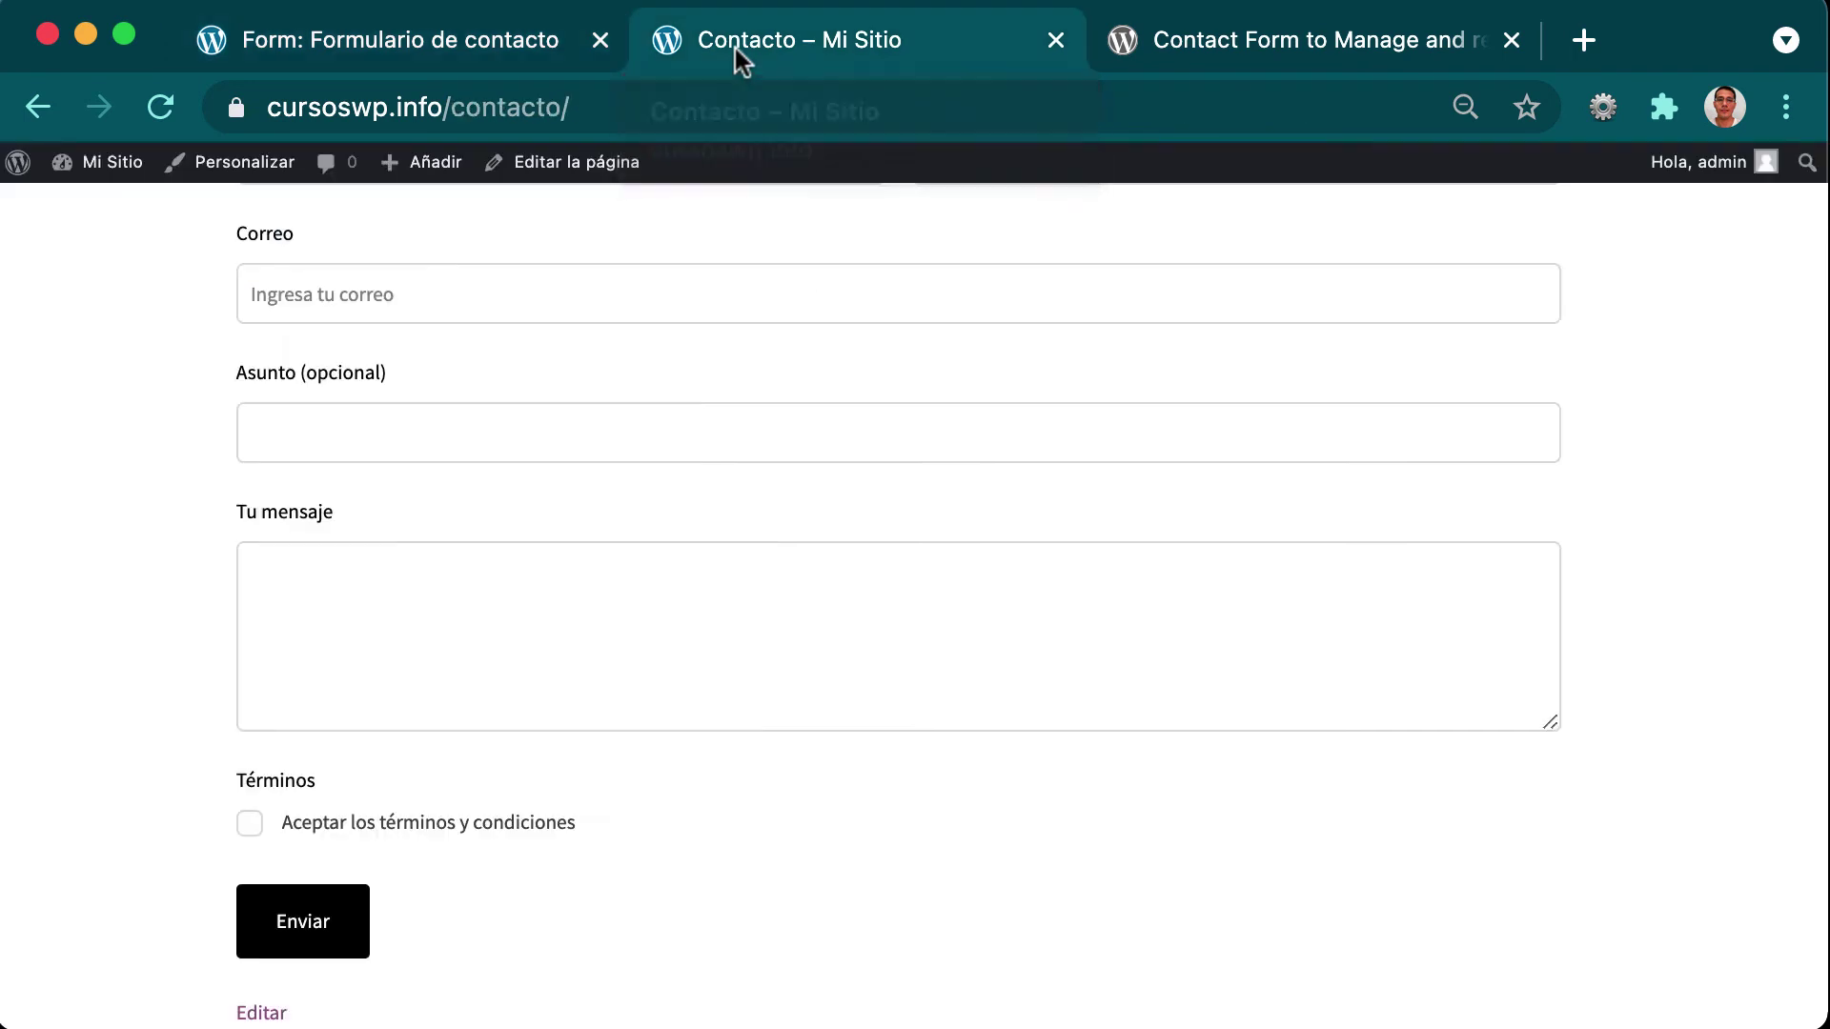
{"action": "left_click", "coordinate": [176, 101]}
{"action": "scroll", "coordinate": [646, 534], "scroll_direction": "down", "scroll_amount": 10}
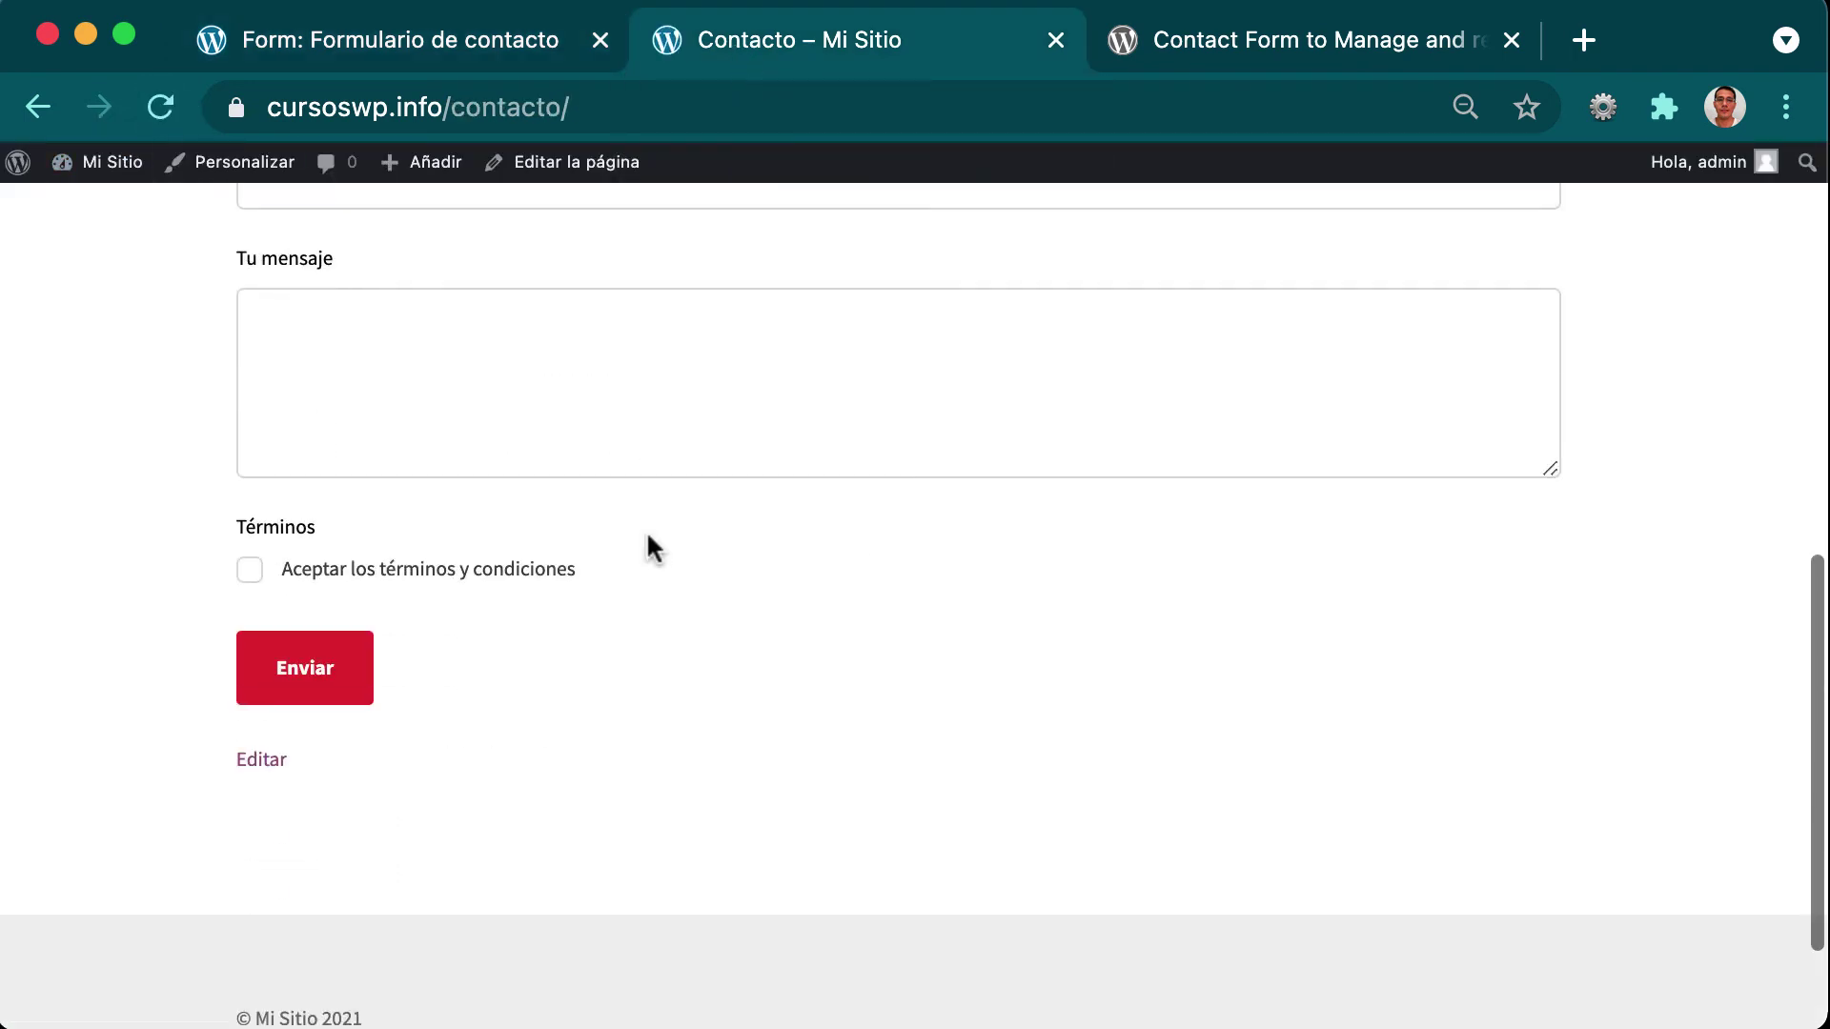
Return to the form editor, look at the field layout and open the form's configuration options.
{"action": "left_click", "coordinate": [410, 43]}
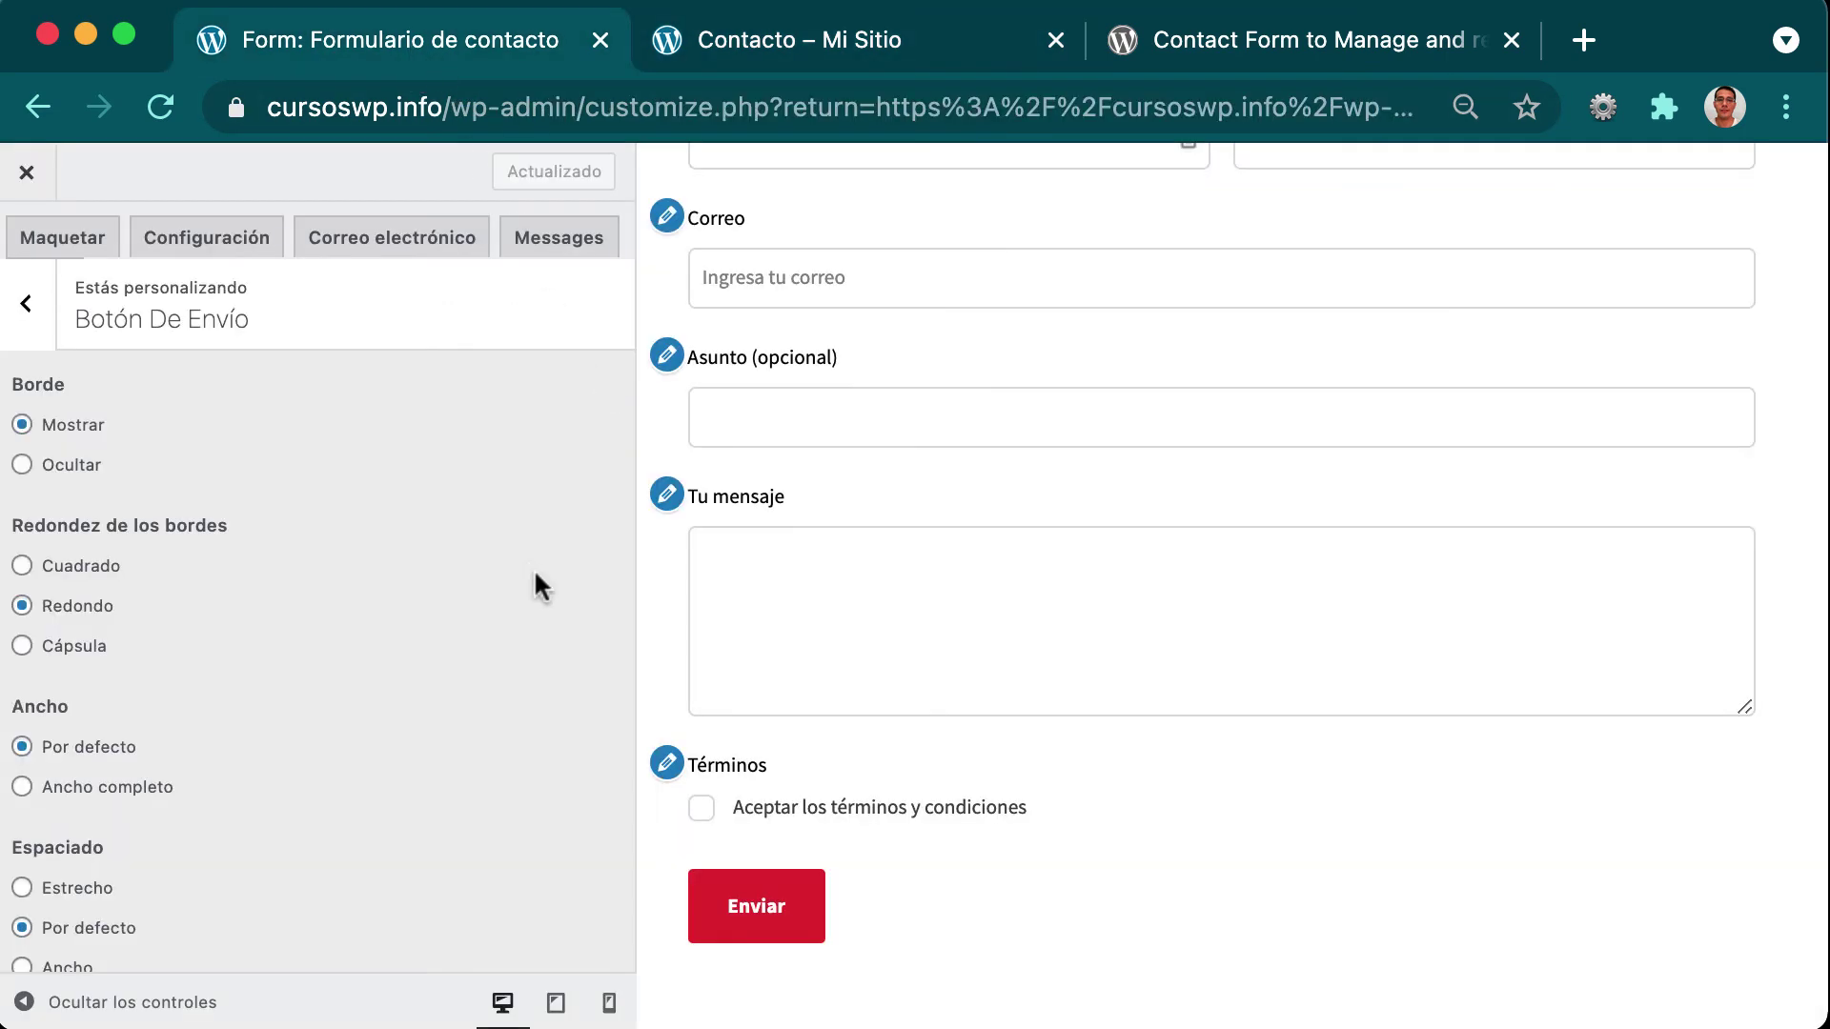
{"action": "left_click", "coordinate": [82, 243]}
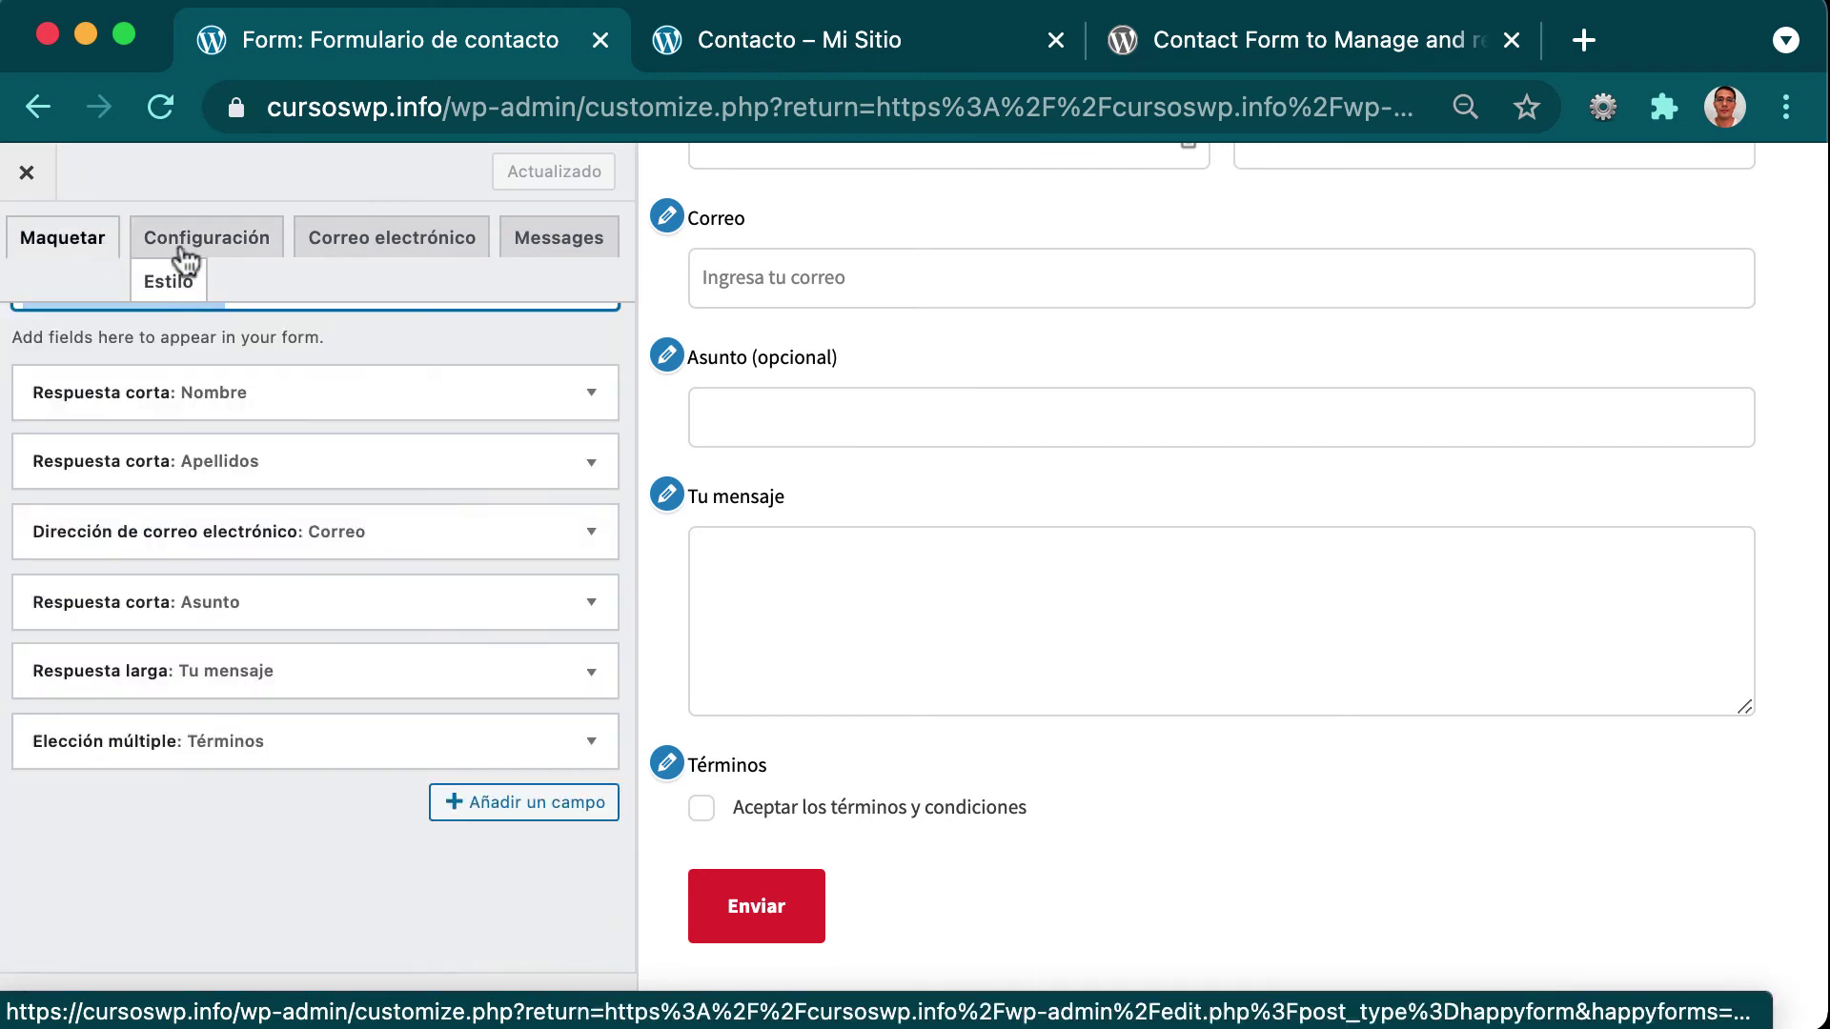
{"action": "left_click", "coordinate": [181, 246]}
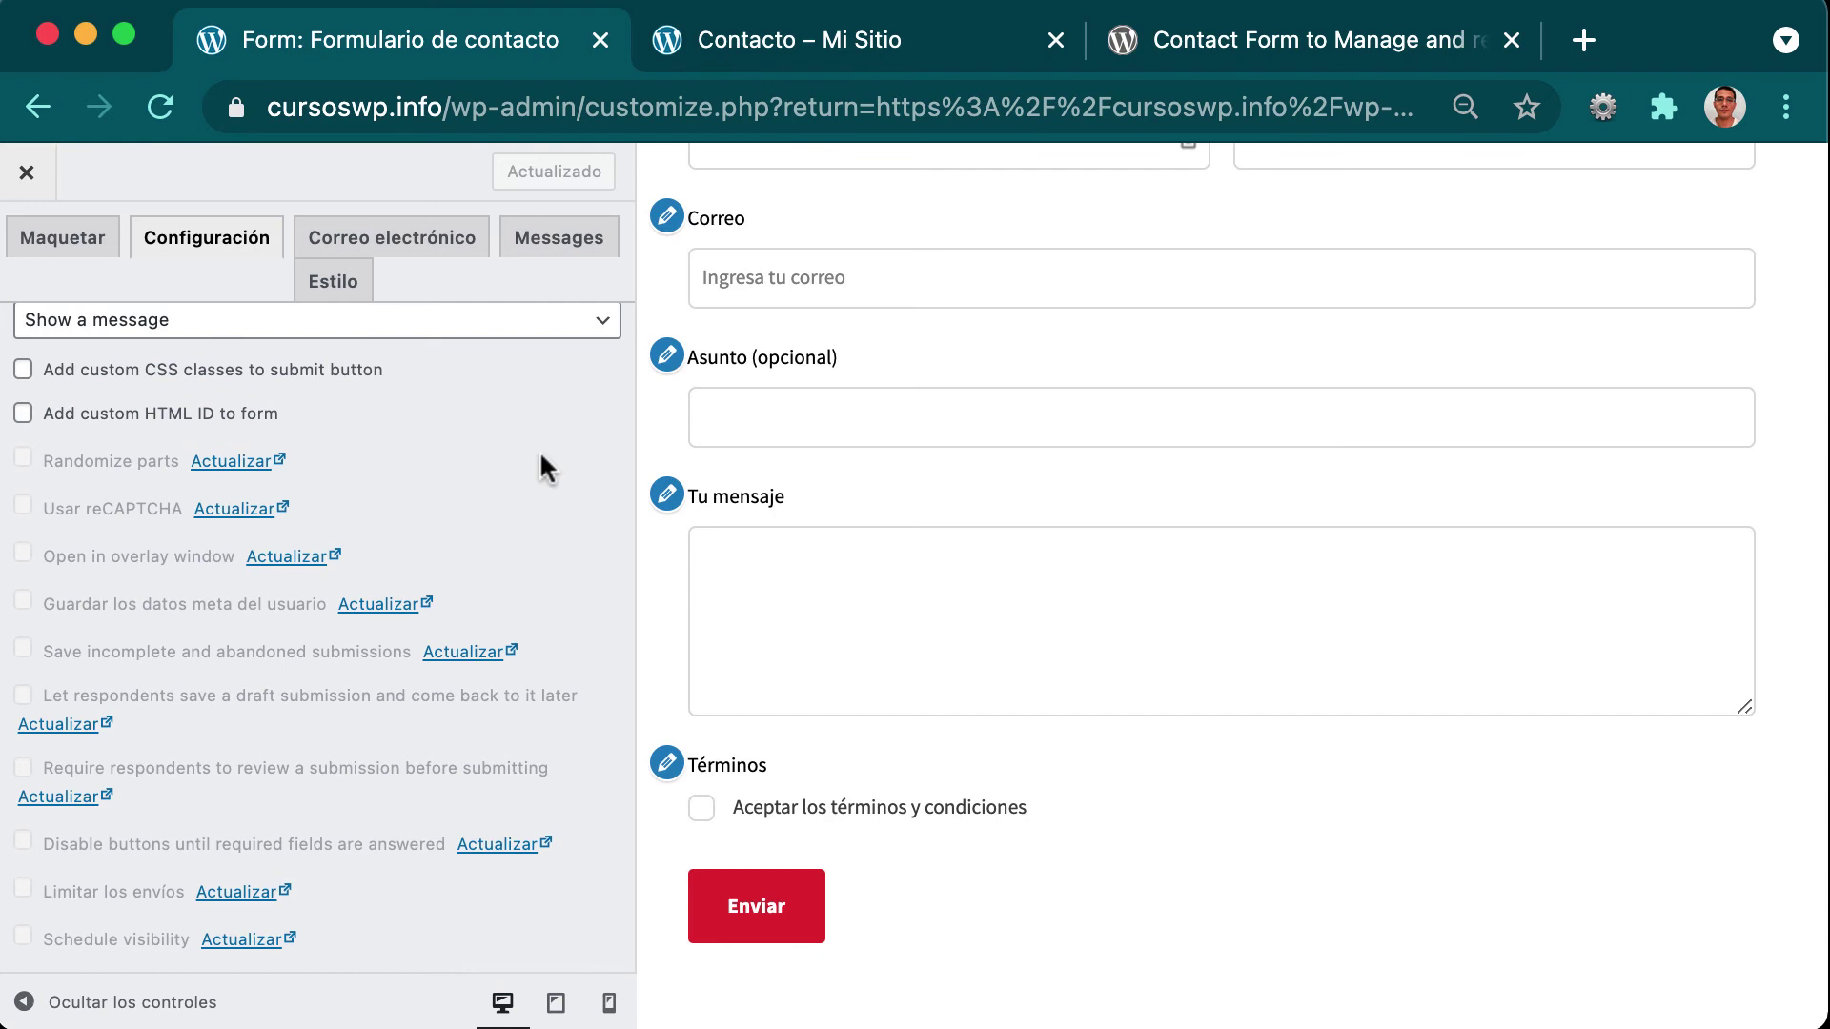
Try redirecting to a web address after the form is submitted, and restore the Show a message option.
{"action": "scroll", "coordinate": [539, 452], "scroll_direction": "down", "scroll_amount": 1}
{"action": "scroll", "coordinate": [535, 459], "scroll_direction": "up", "scroll_amount": 1}
{"action": "left_click", "coordinate": [372, 339]}
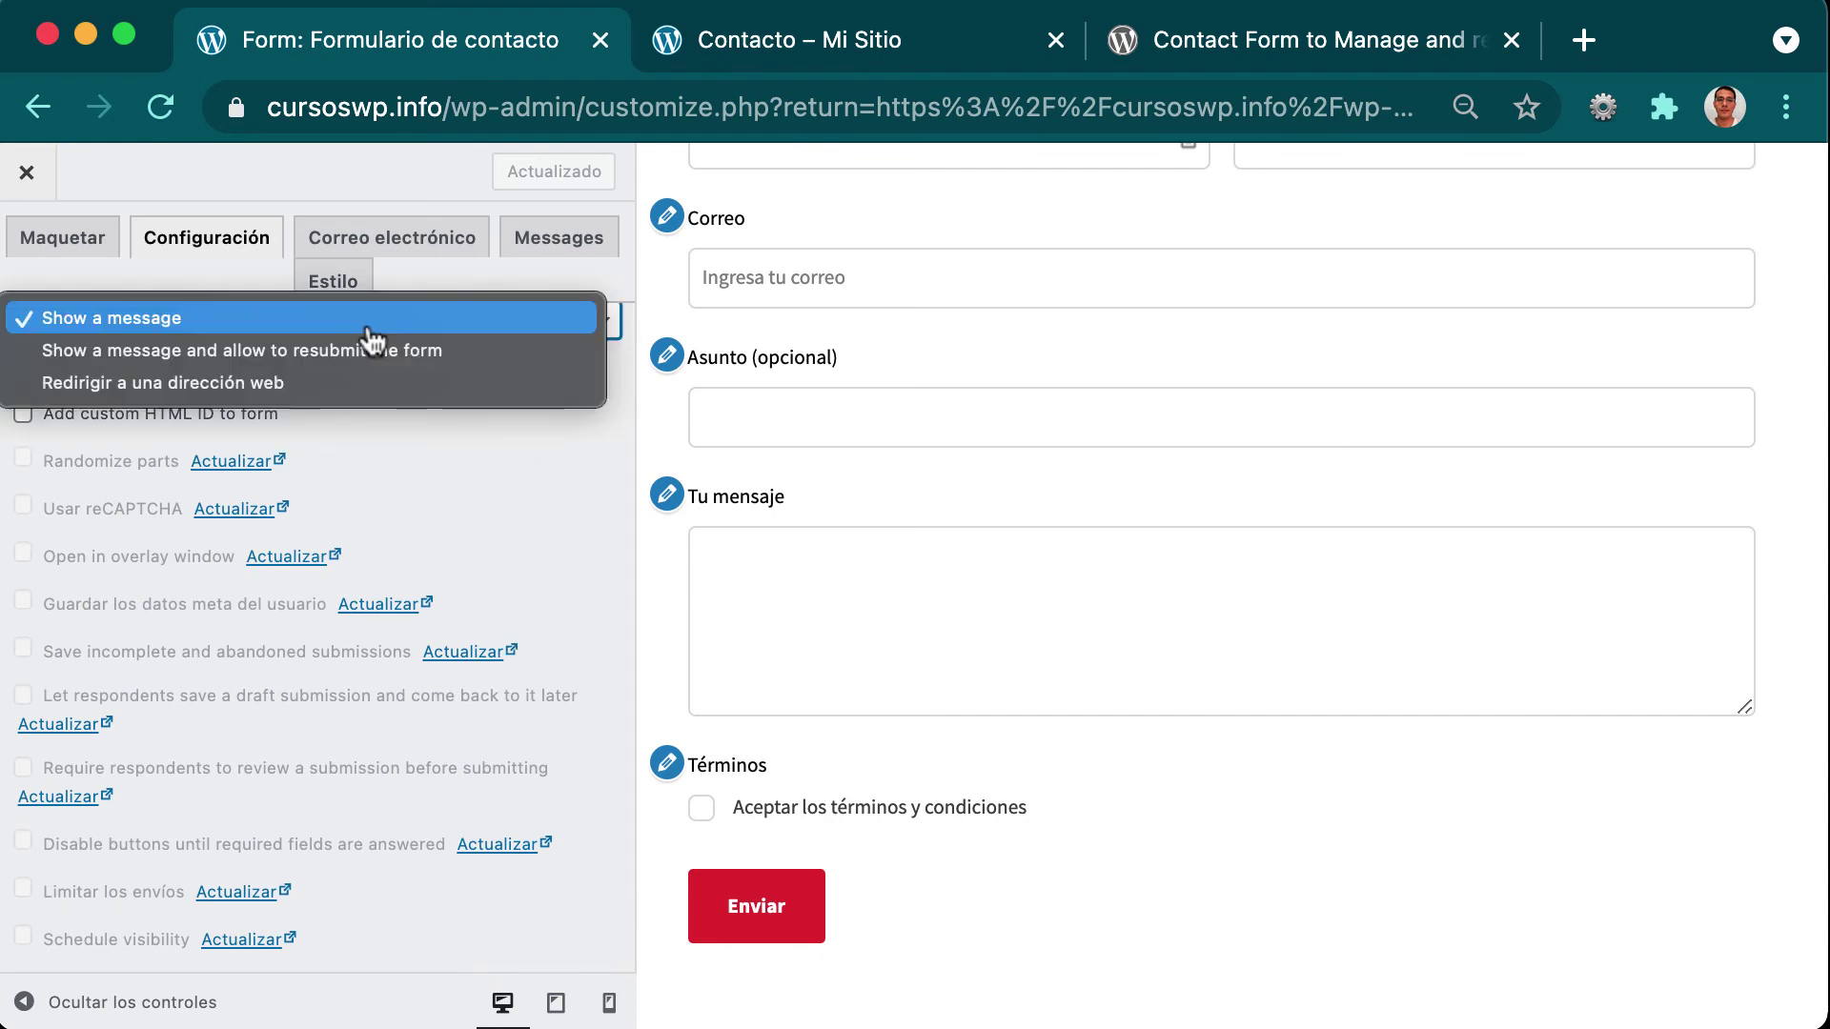
{"action": "left_click", "coordinate": [480, 491]}
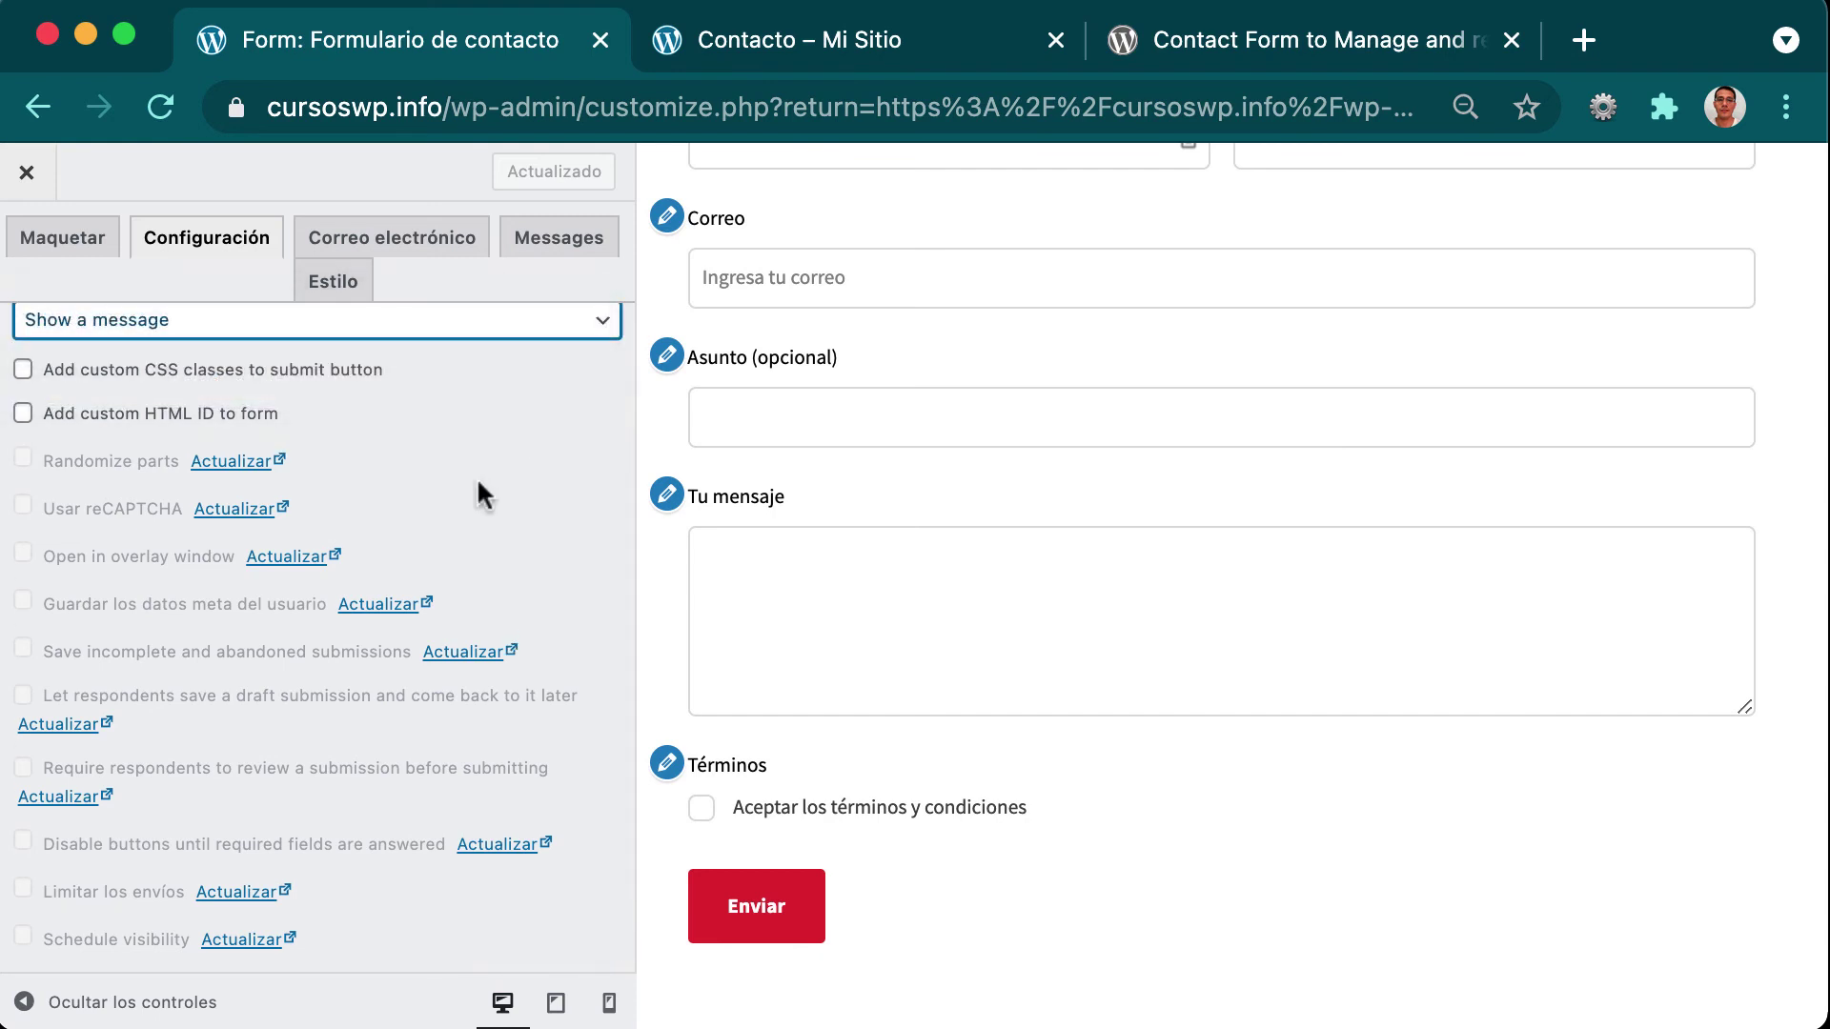
{"action": "left_click", "coordinate": [315, 335]}
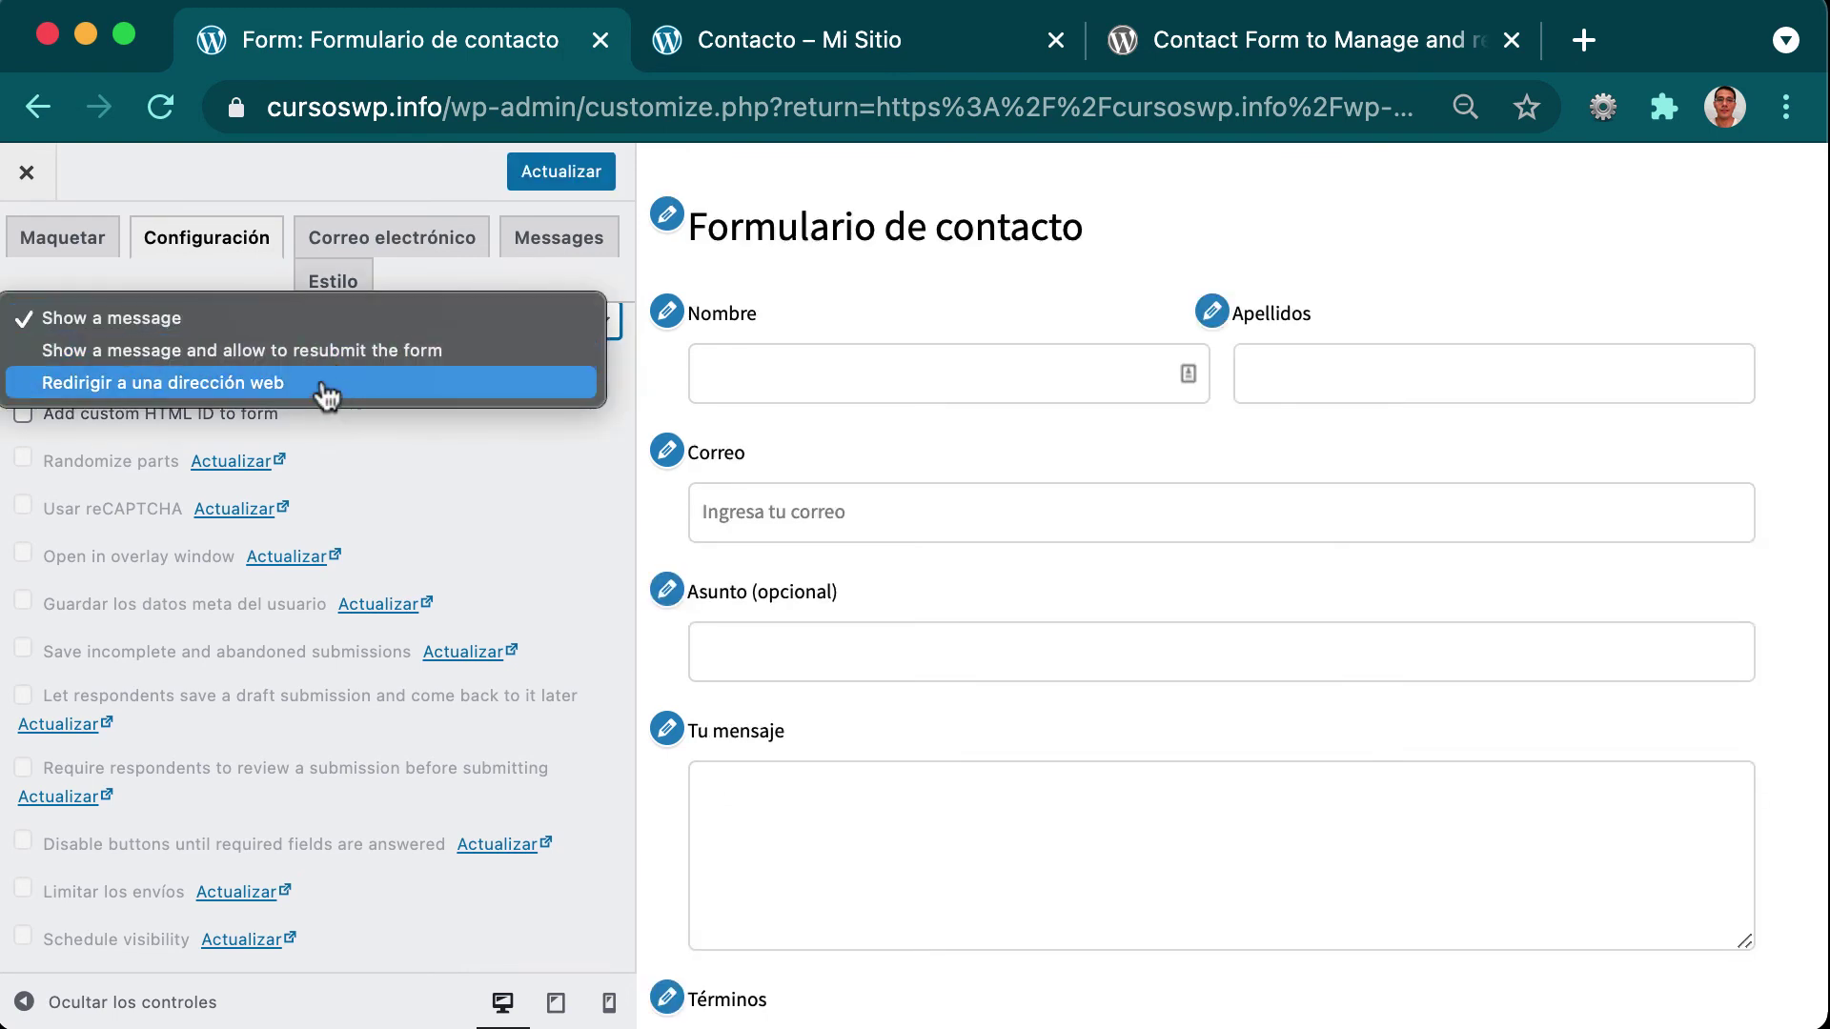
{"action": "left_click", "coordinate": [271, 385]}
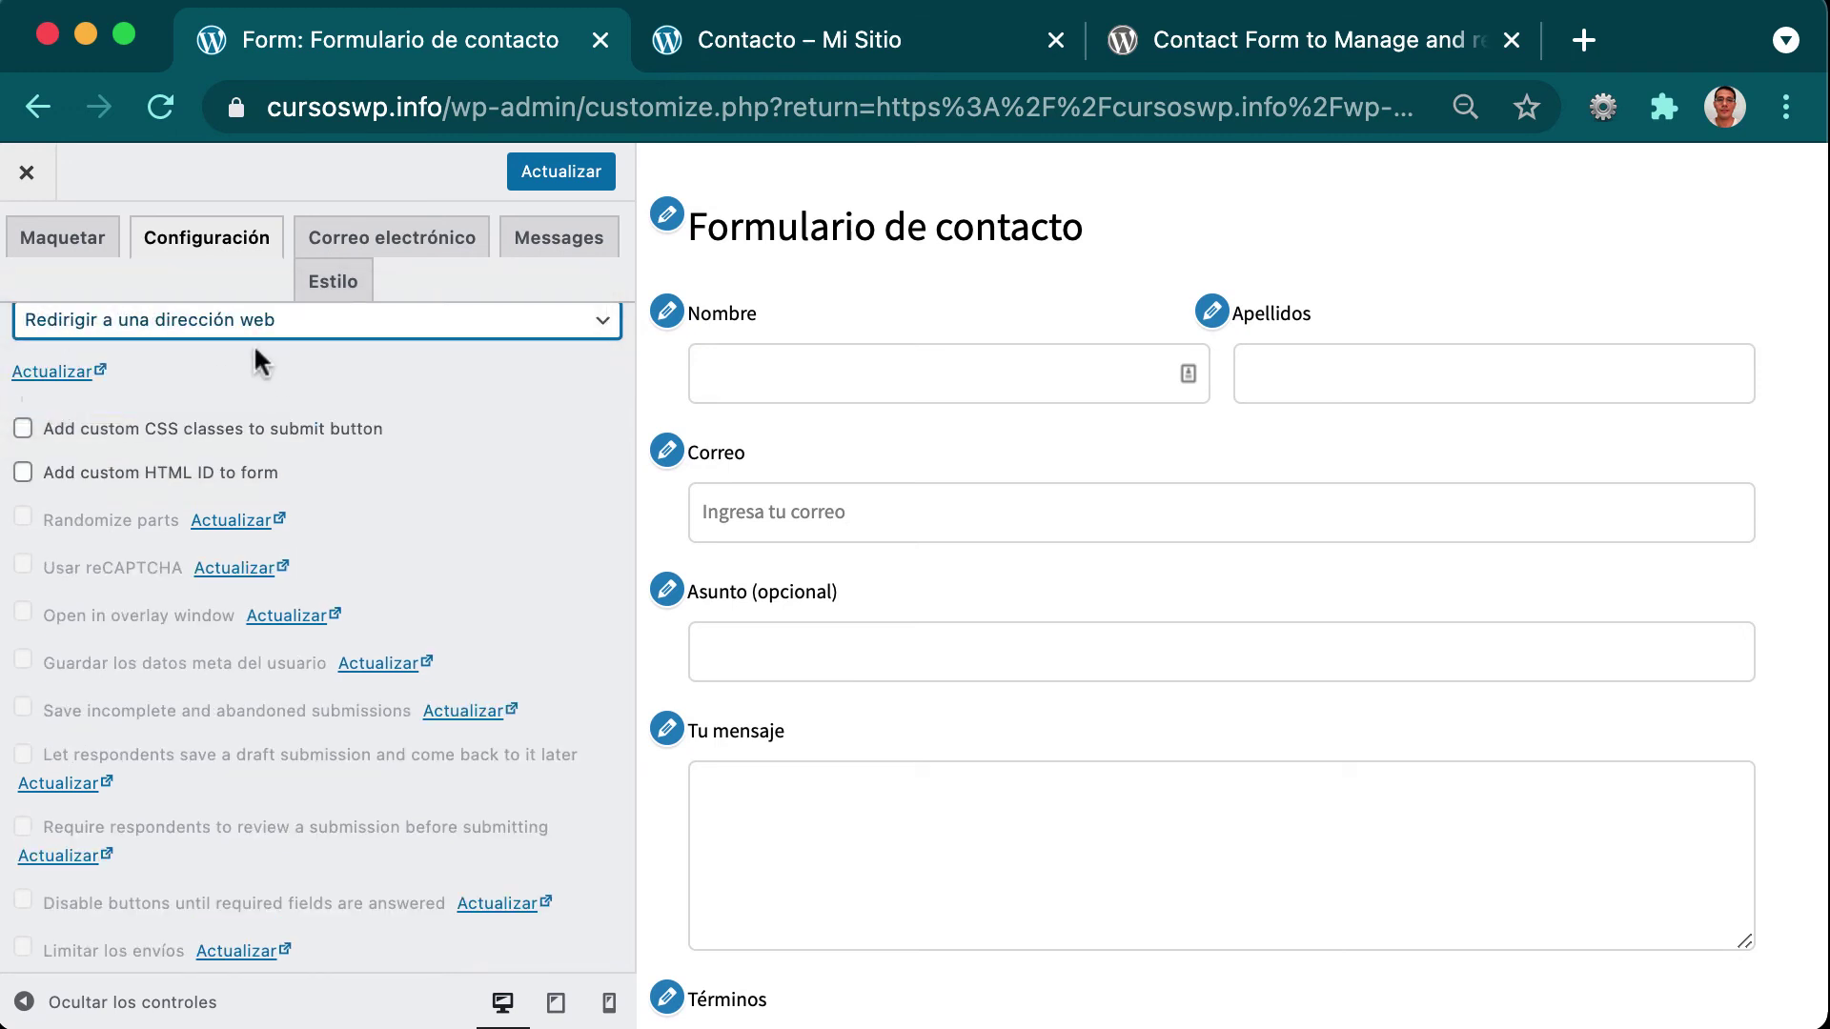
{"action": "left_click", "coordinate": [190, 331]}
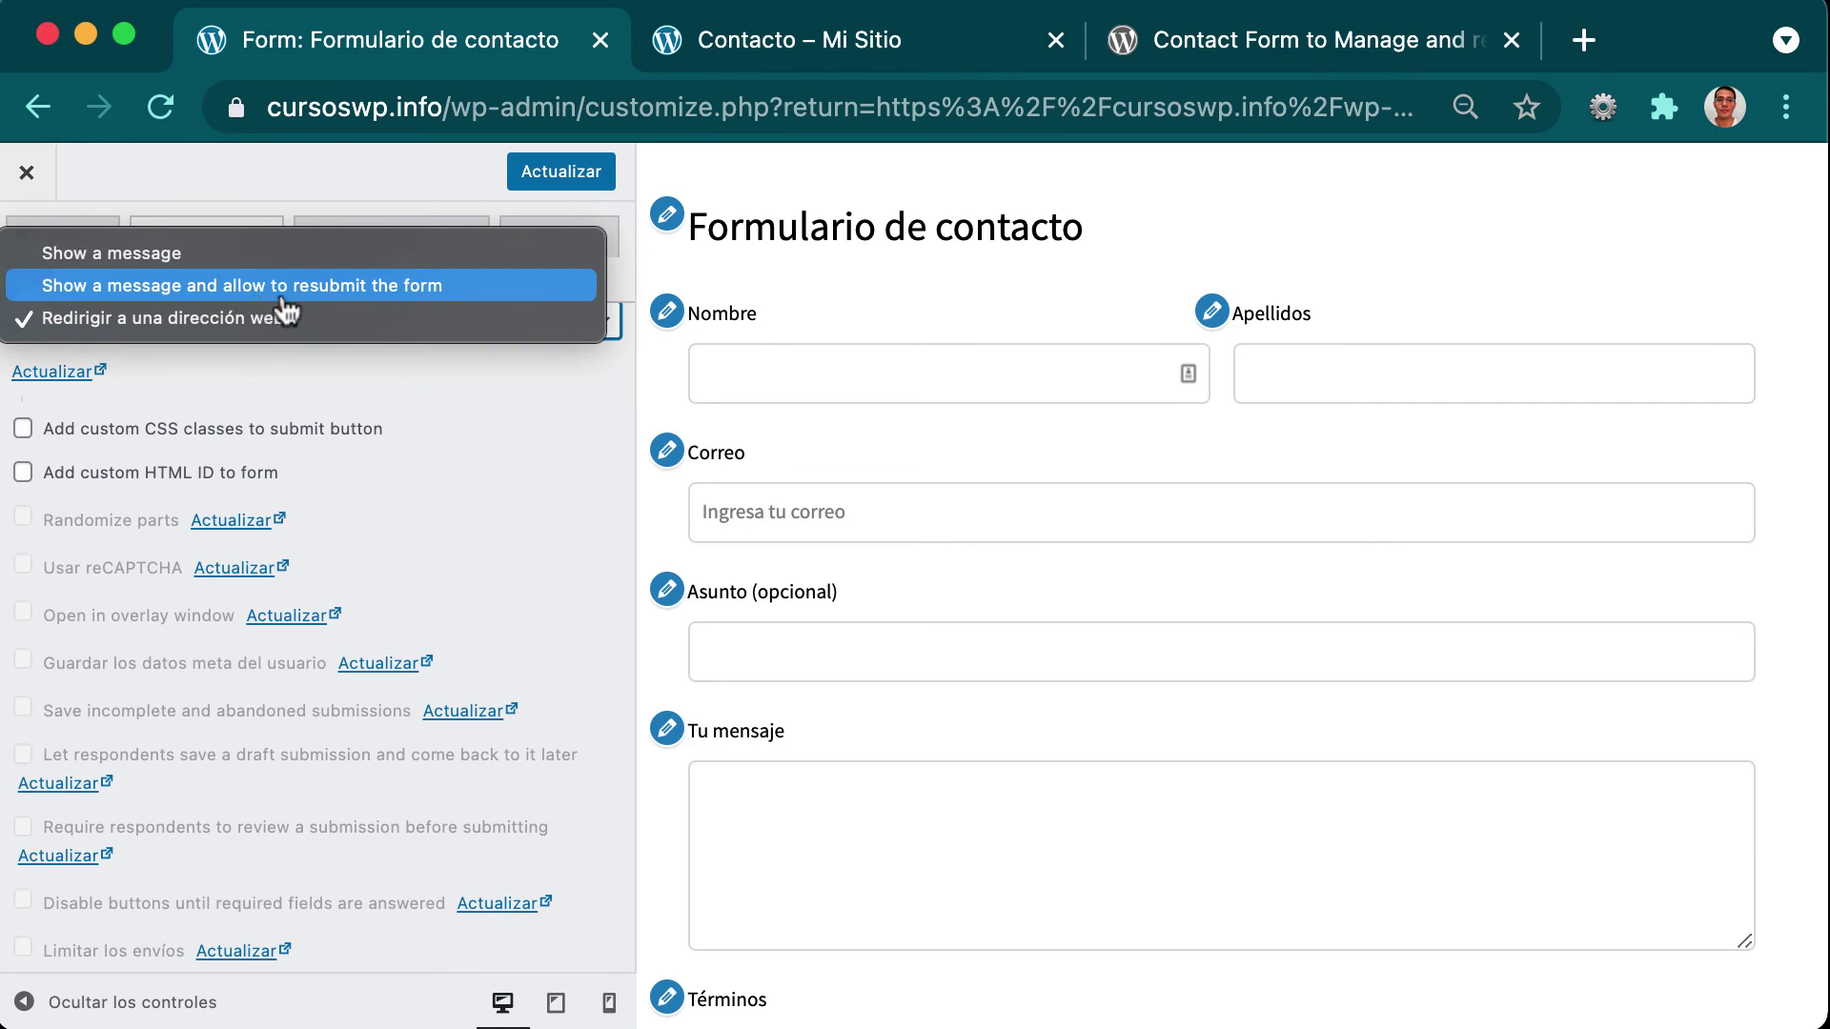
{"action": "left_click", "coordinate": [266, 254]}
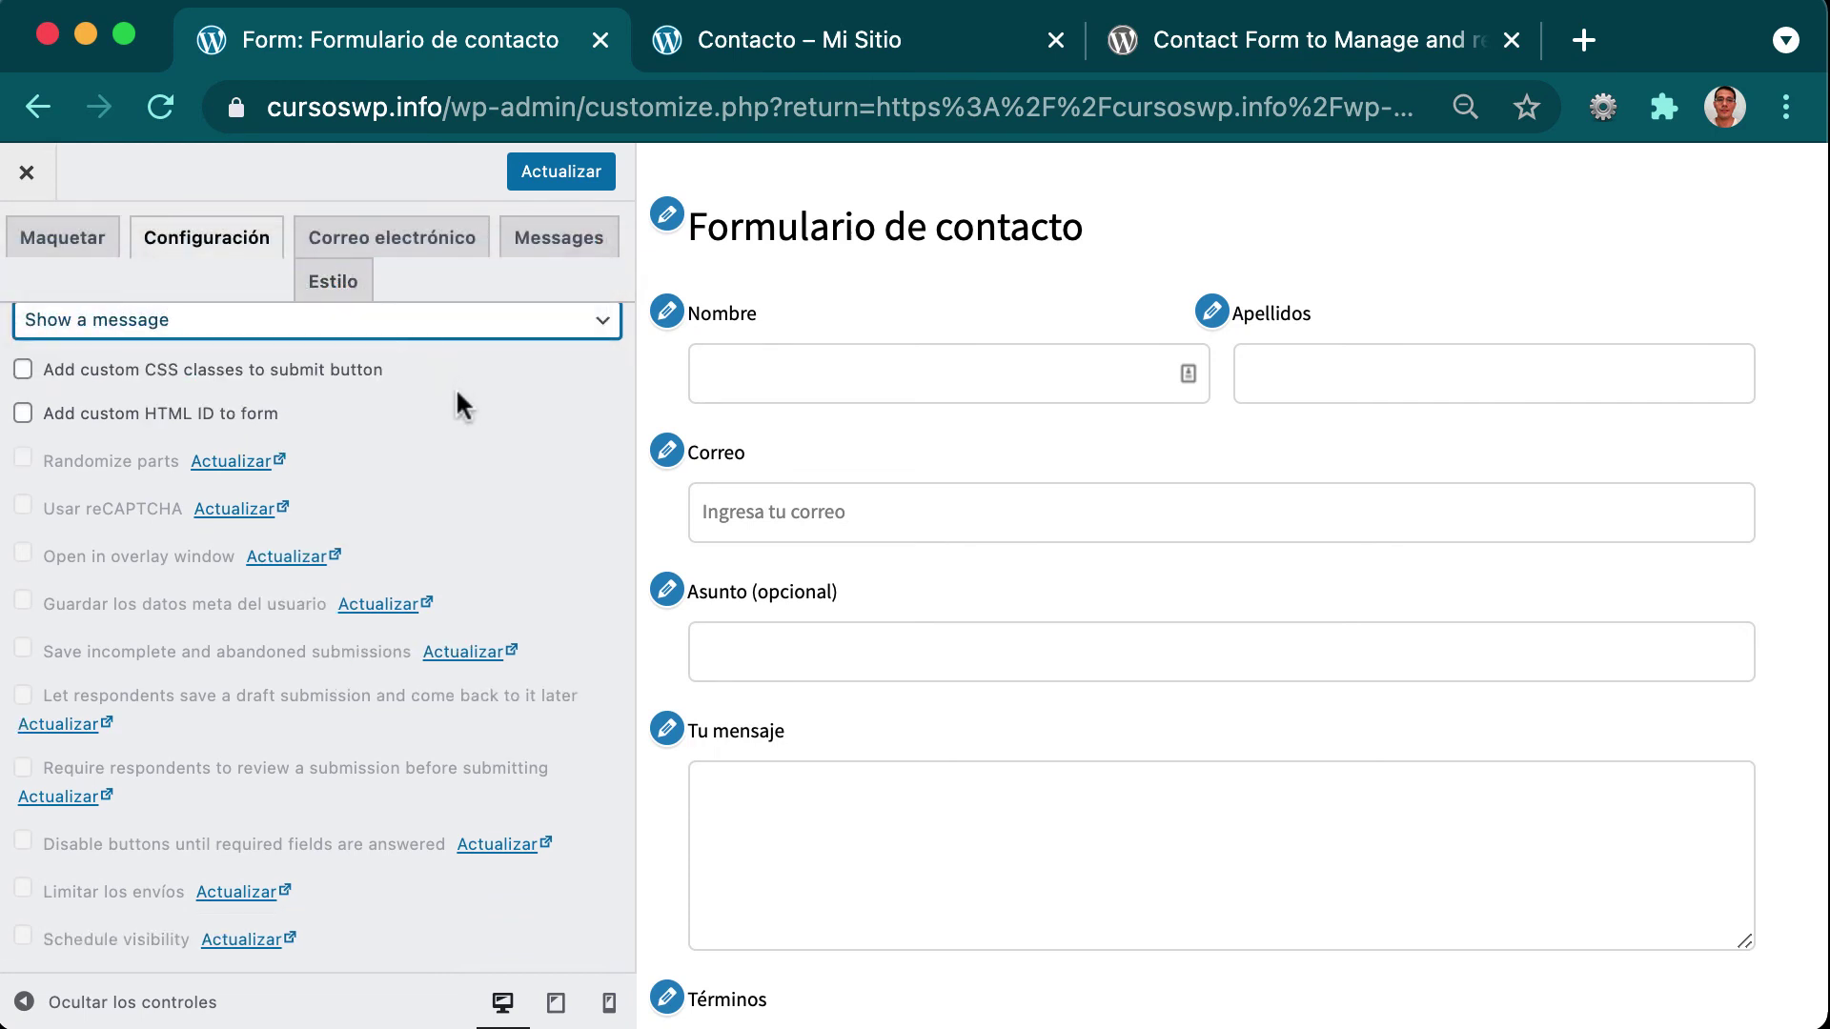
Review the form's email settings for the owner's notification and the respondent's confirmation copy.
{"action": "left_click", "coordinate": [392, 236]}
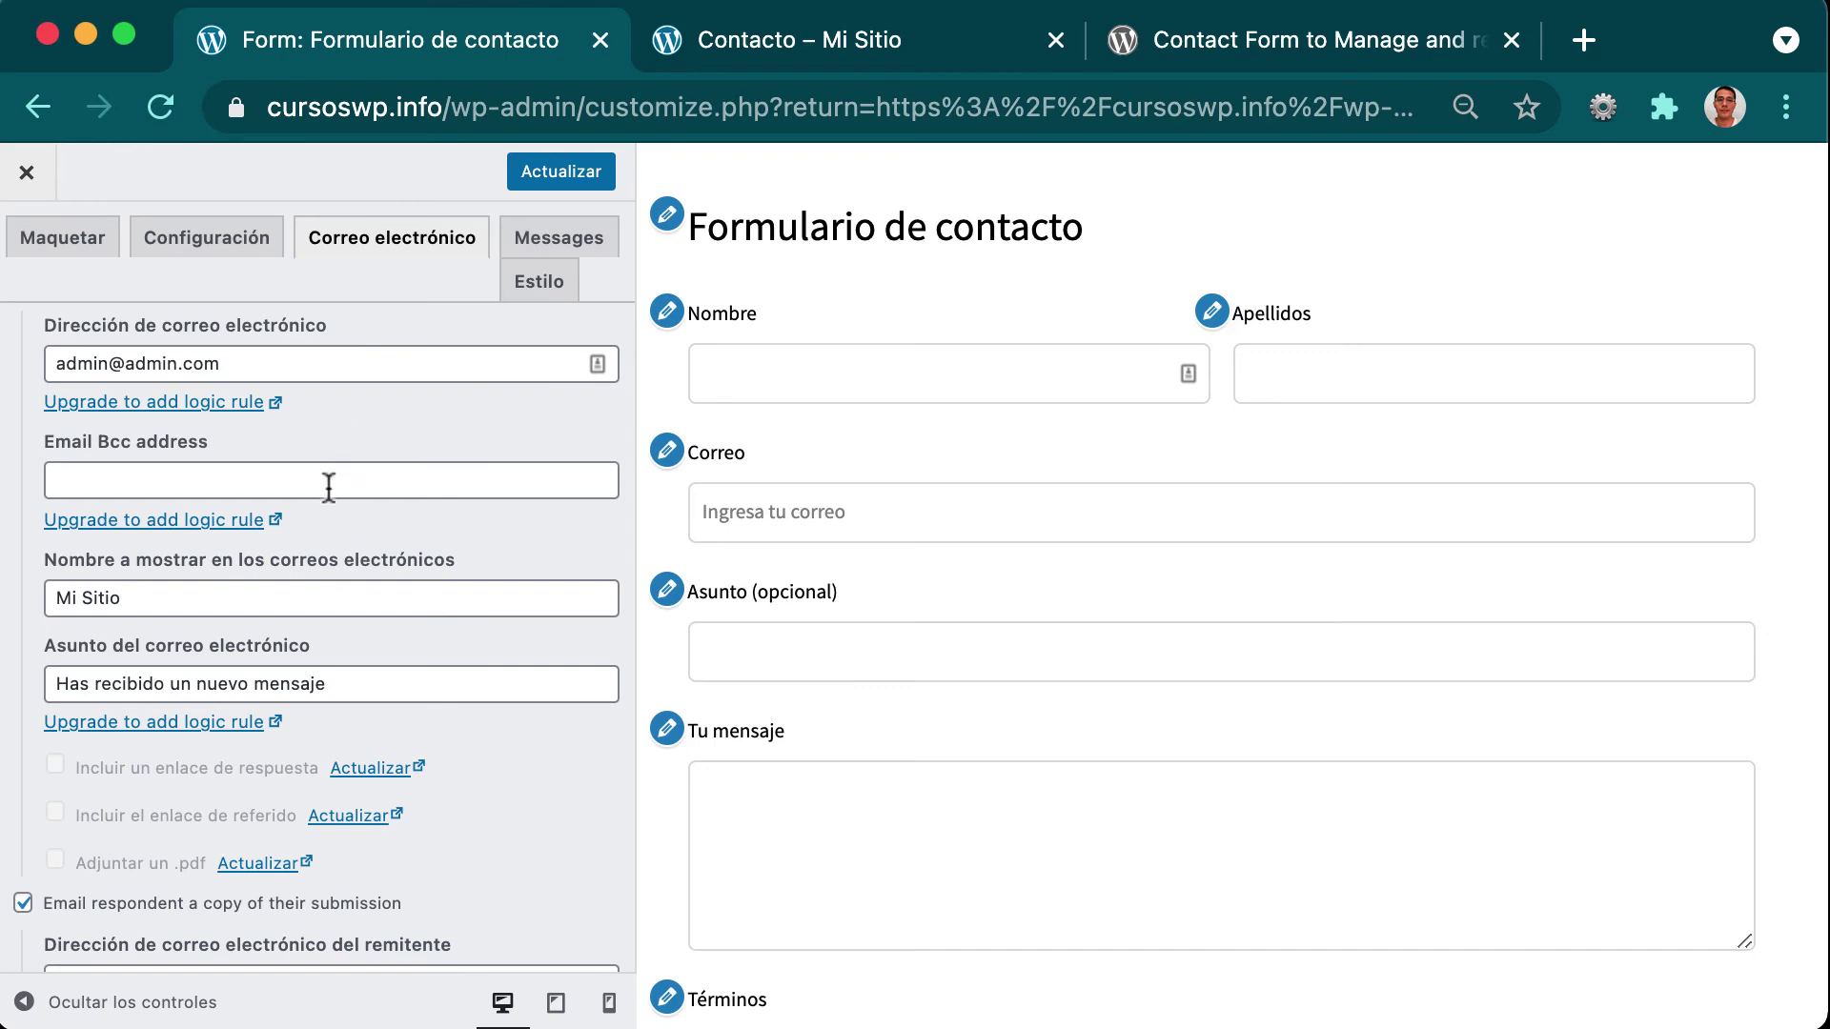
{"action": "scroll", "coordinate": [306, 615], "scroll_direction": "down", "scroll_amount": 6}
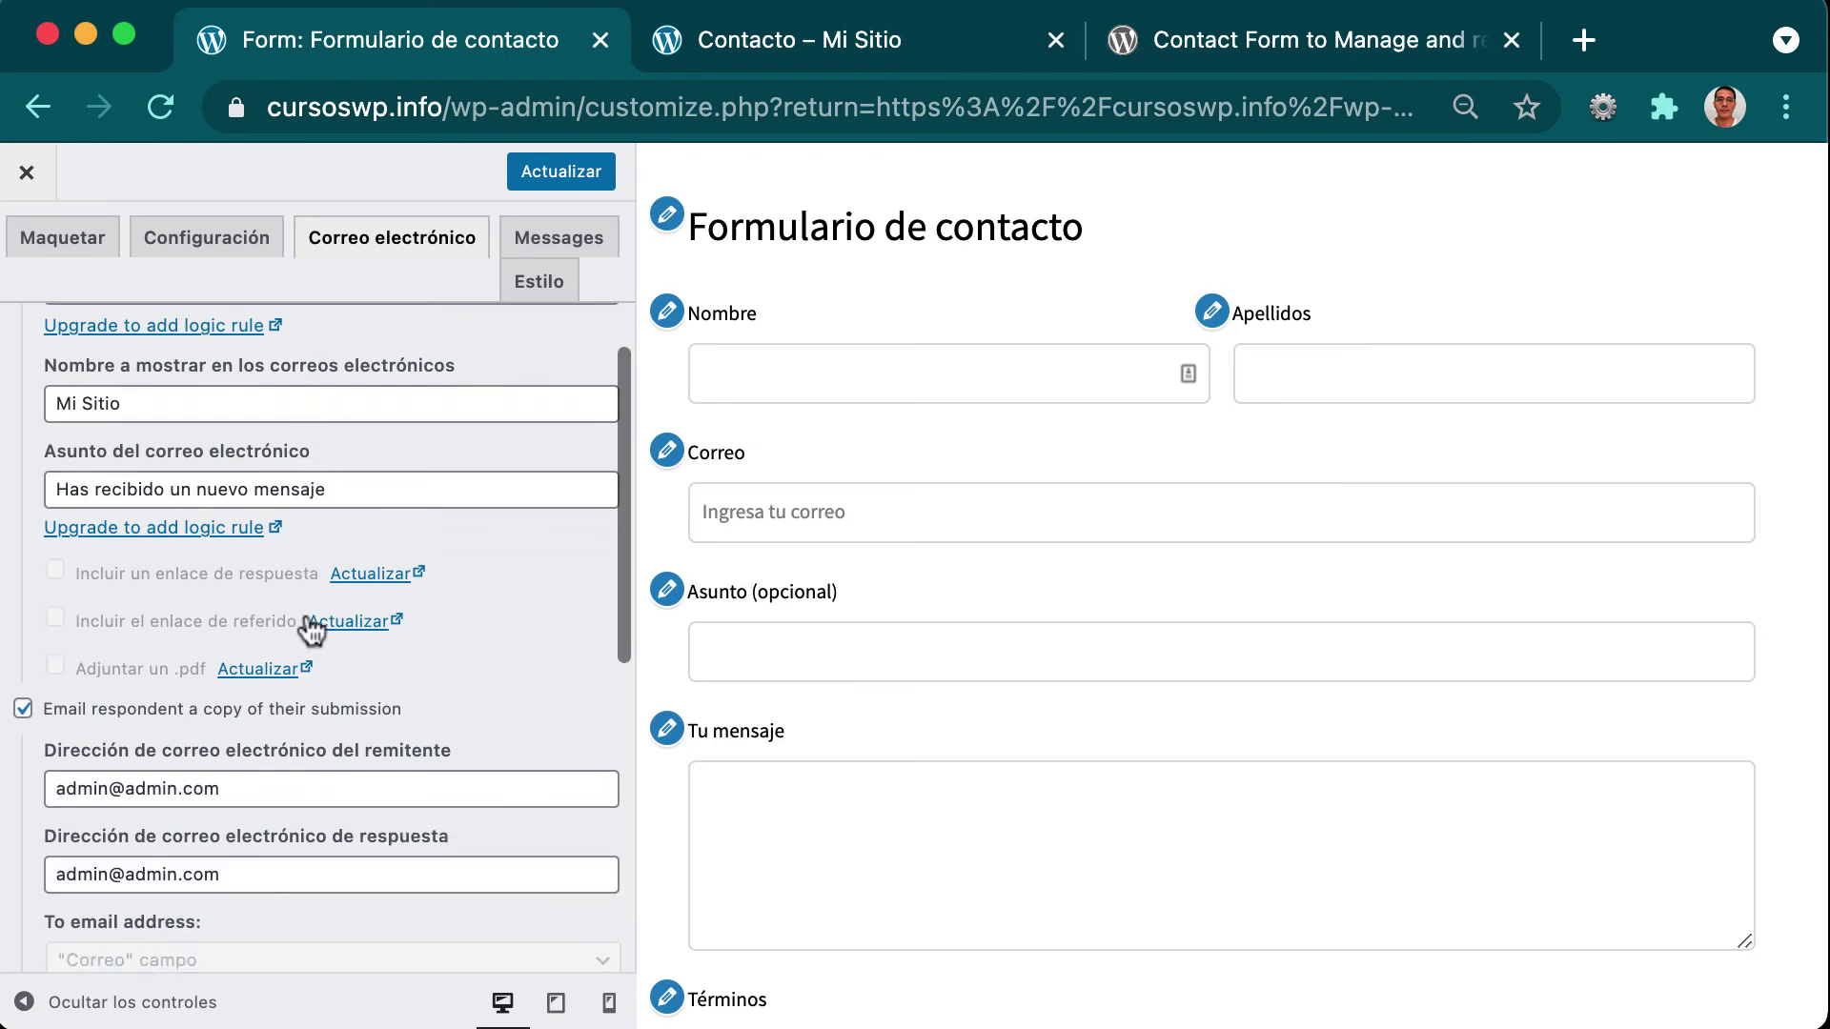
{"action": "scroll", "coordinate": [304, 614], "scroll_direction": "down", "scroll_amount": 4}
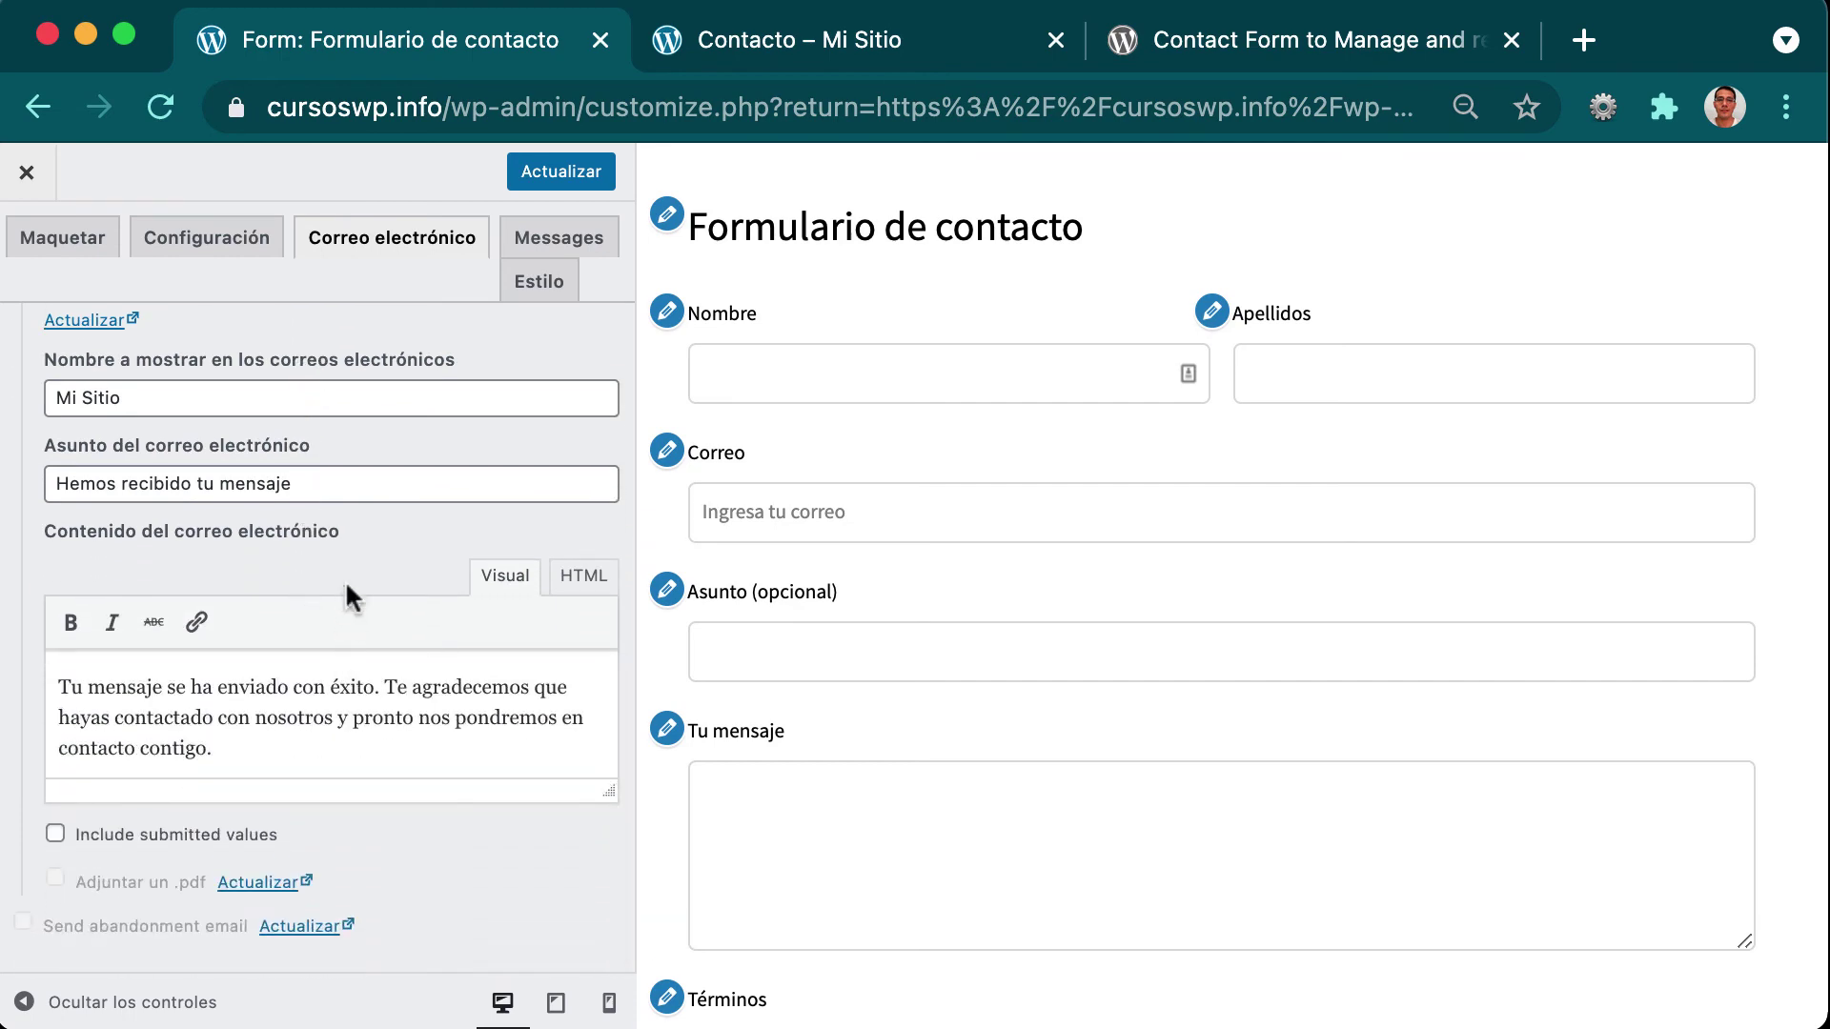
{"action": "scroll", "coordinate": [345, 572], "scroll_direction": "up", "scroll_amount": 9}
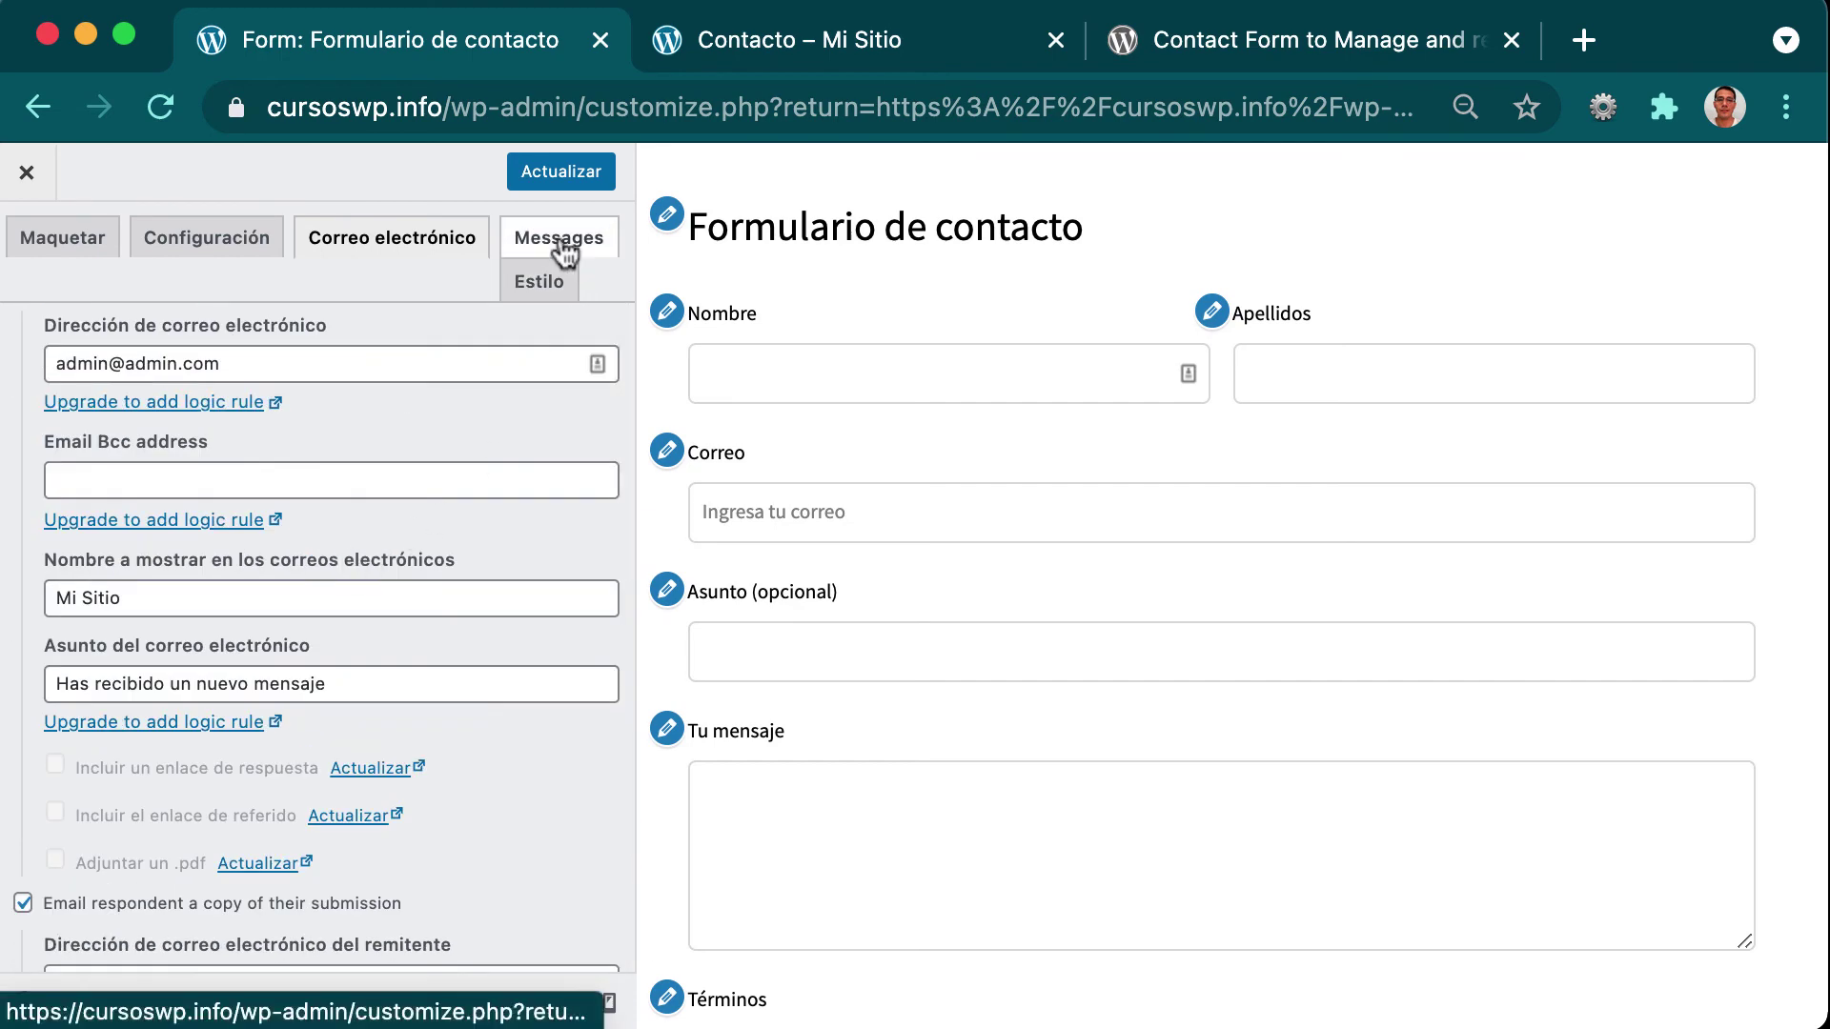
Set the form's successful submission message to "Tu mensaje se envió correctamente!", look through the other messages and save the form.
{"action": "left_click", "coordinate": [566, 254]}
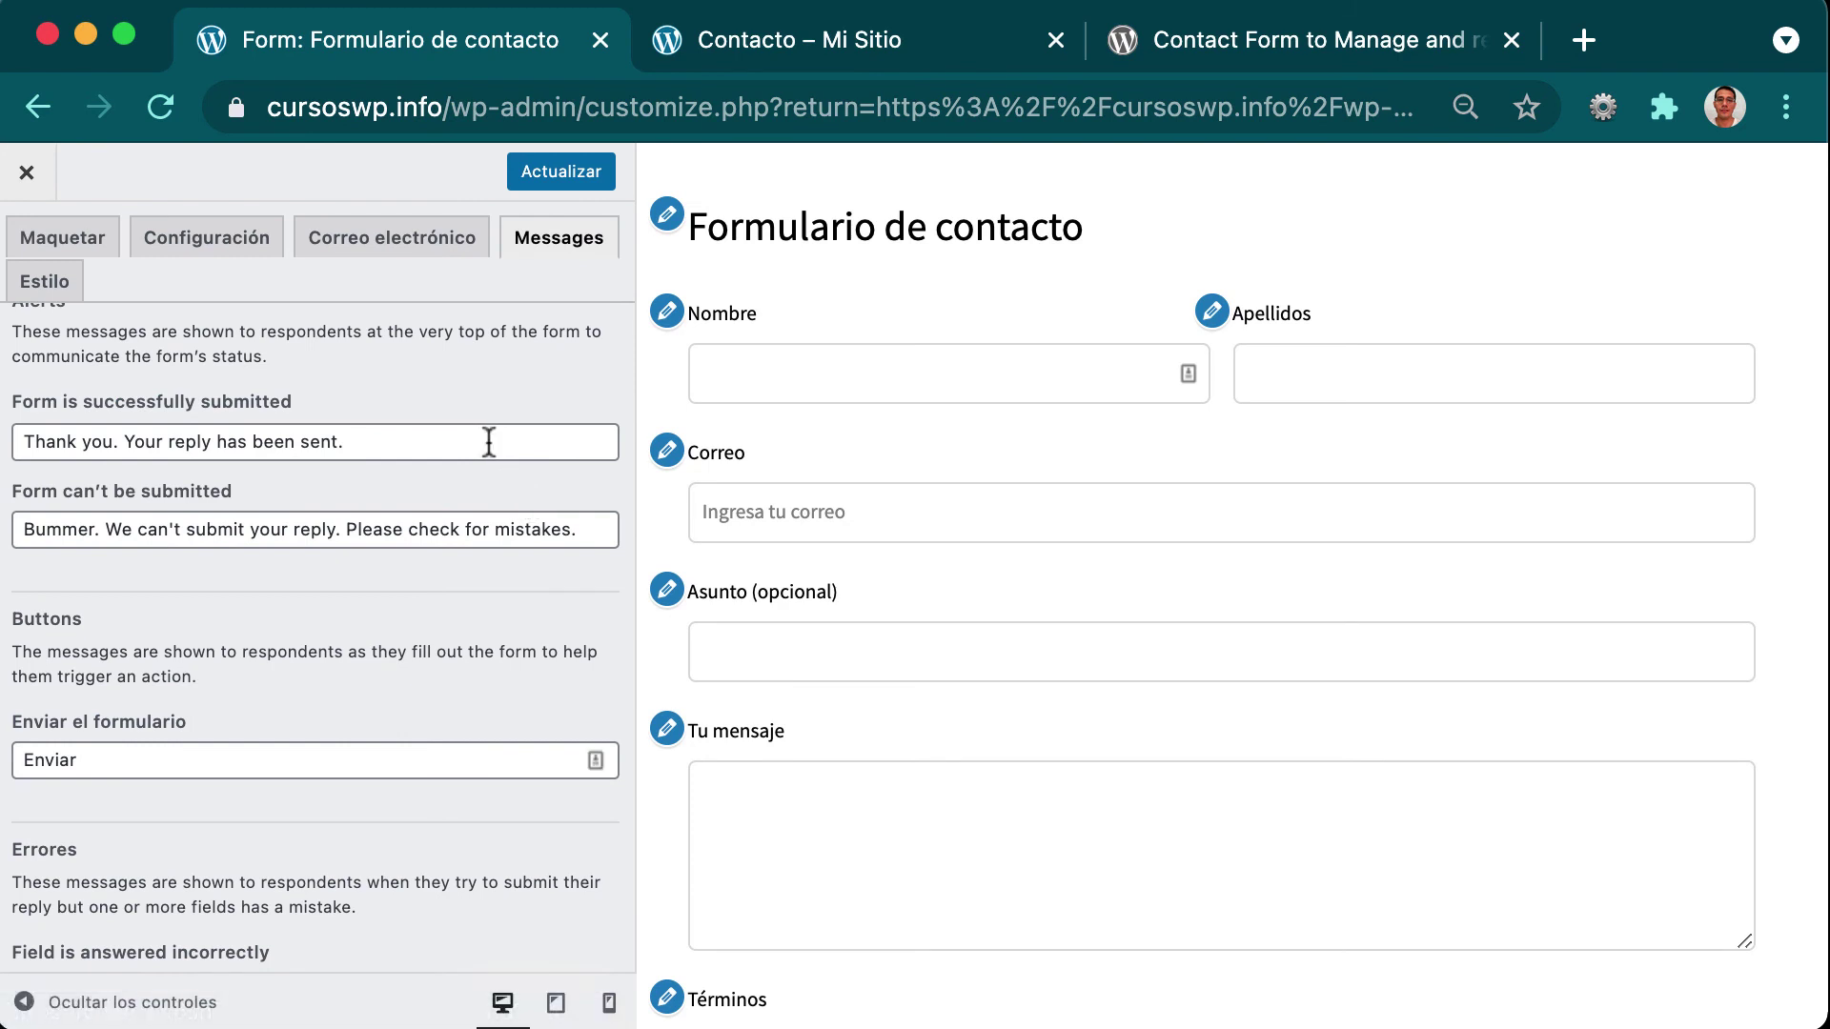
{"action": "left_click_drag", "start_coordinate": [339, 441], "coordinate": [82, 440]}
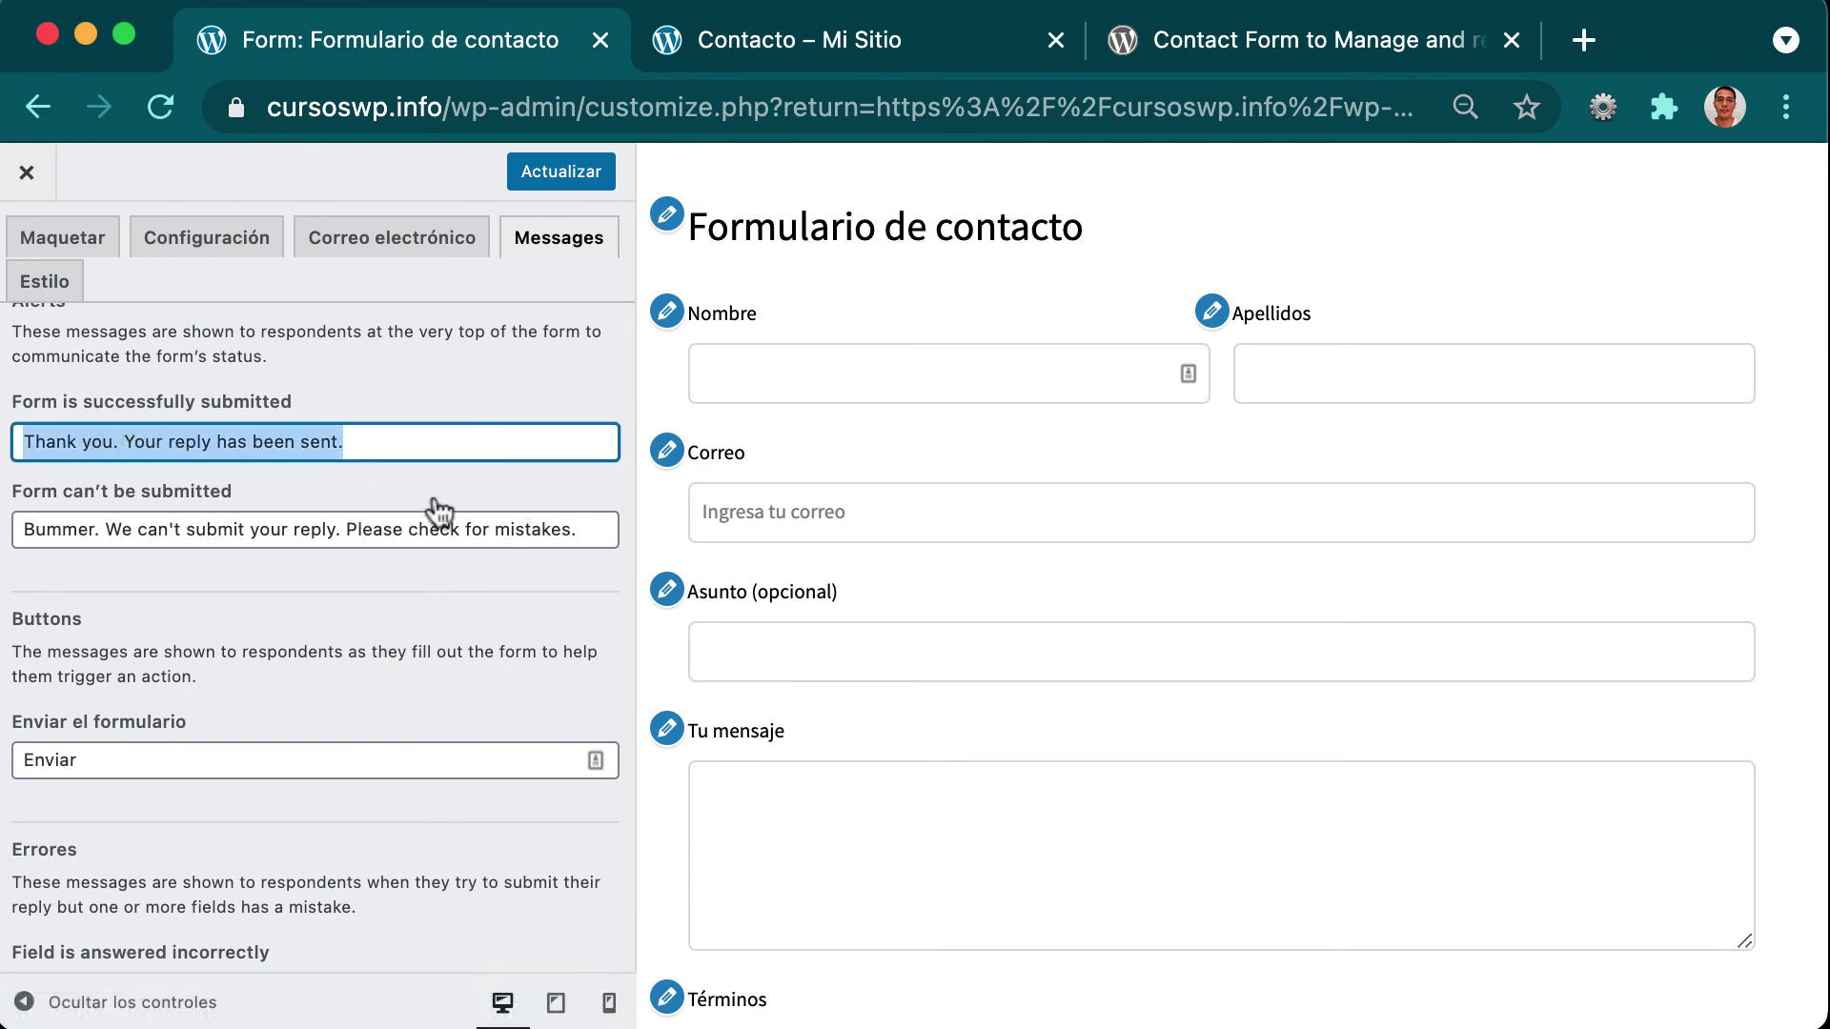
{"action": "type", "text": "T"}
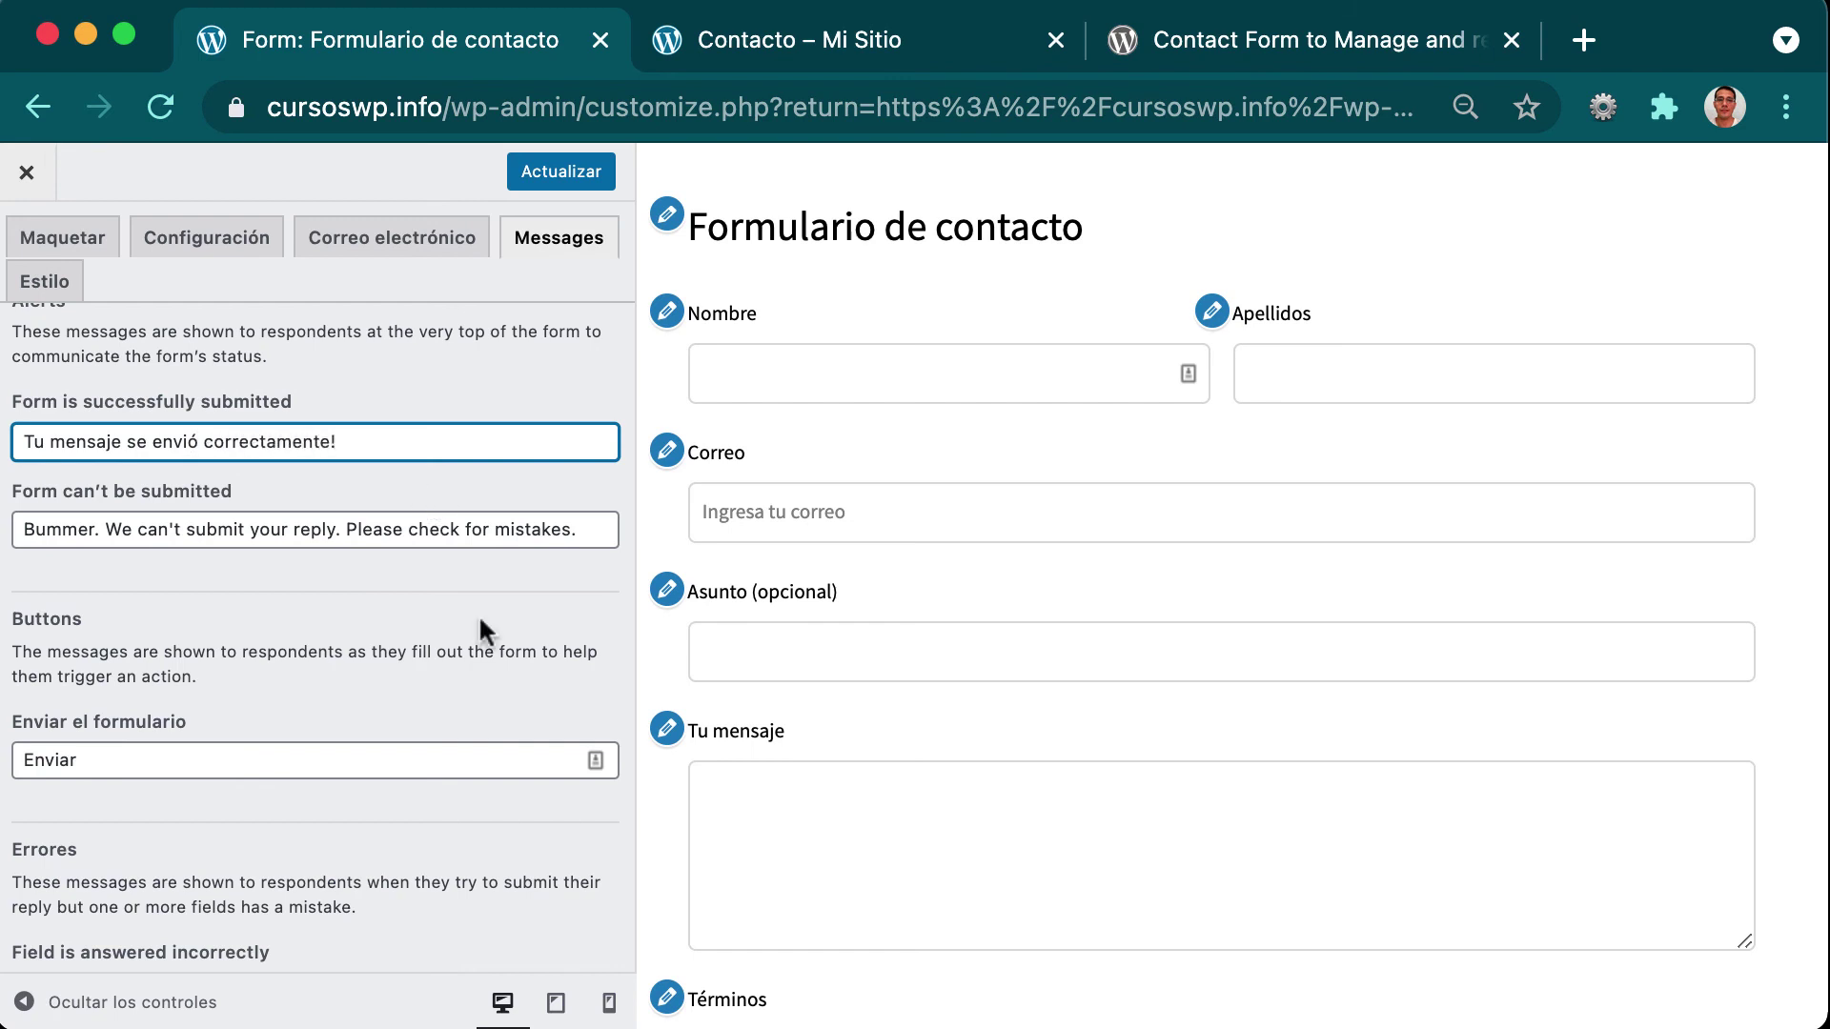
{"action": "scroll", "coordinate": [482, 629], "scroll_direction": "down", "scroll_amount": 8}
{"action": "scroll", "coordinate": [484, 633], "scroll_direction": "up", "scroll_amount": 5}
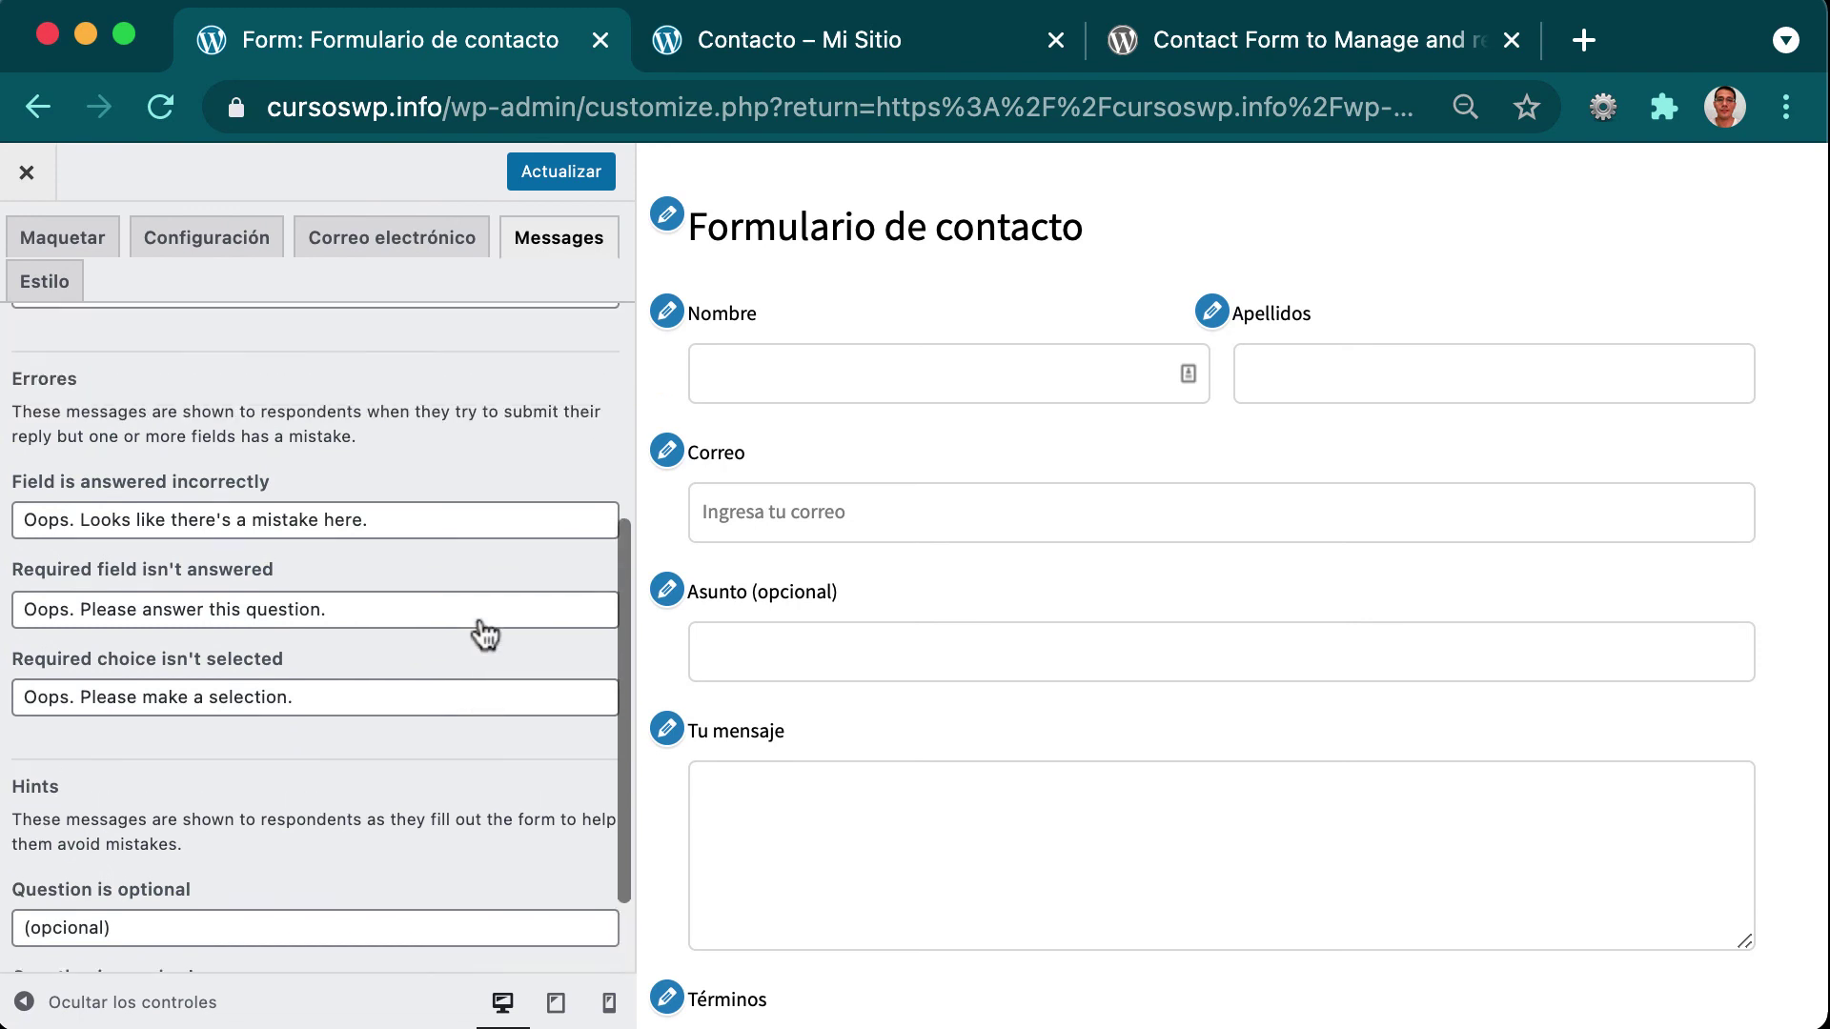
{"action": "left_click", "coordinate": [554, 177]}
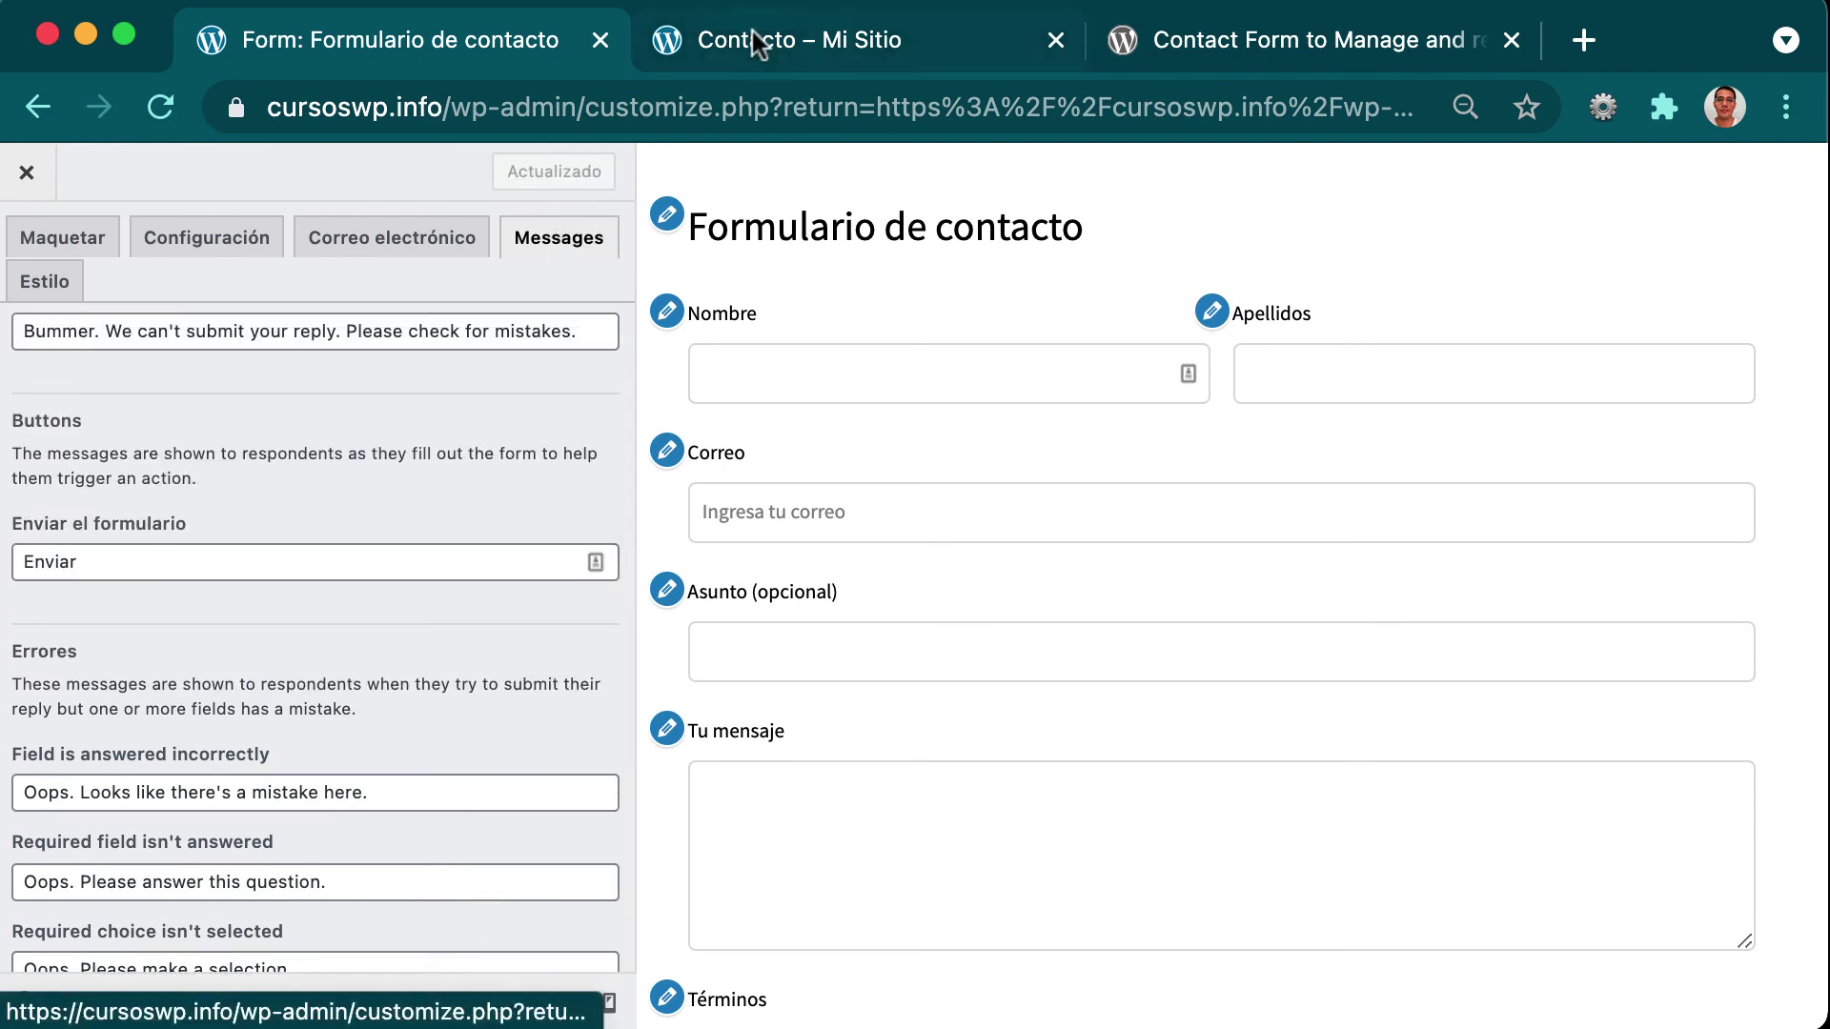
Reload the published Contacto page and fill in a test name, surname, e-mail, subject "Proyecto importante" and a Lorem Ipsum message.
{"action": "left_click", "coordinate": [781, 29]}
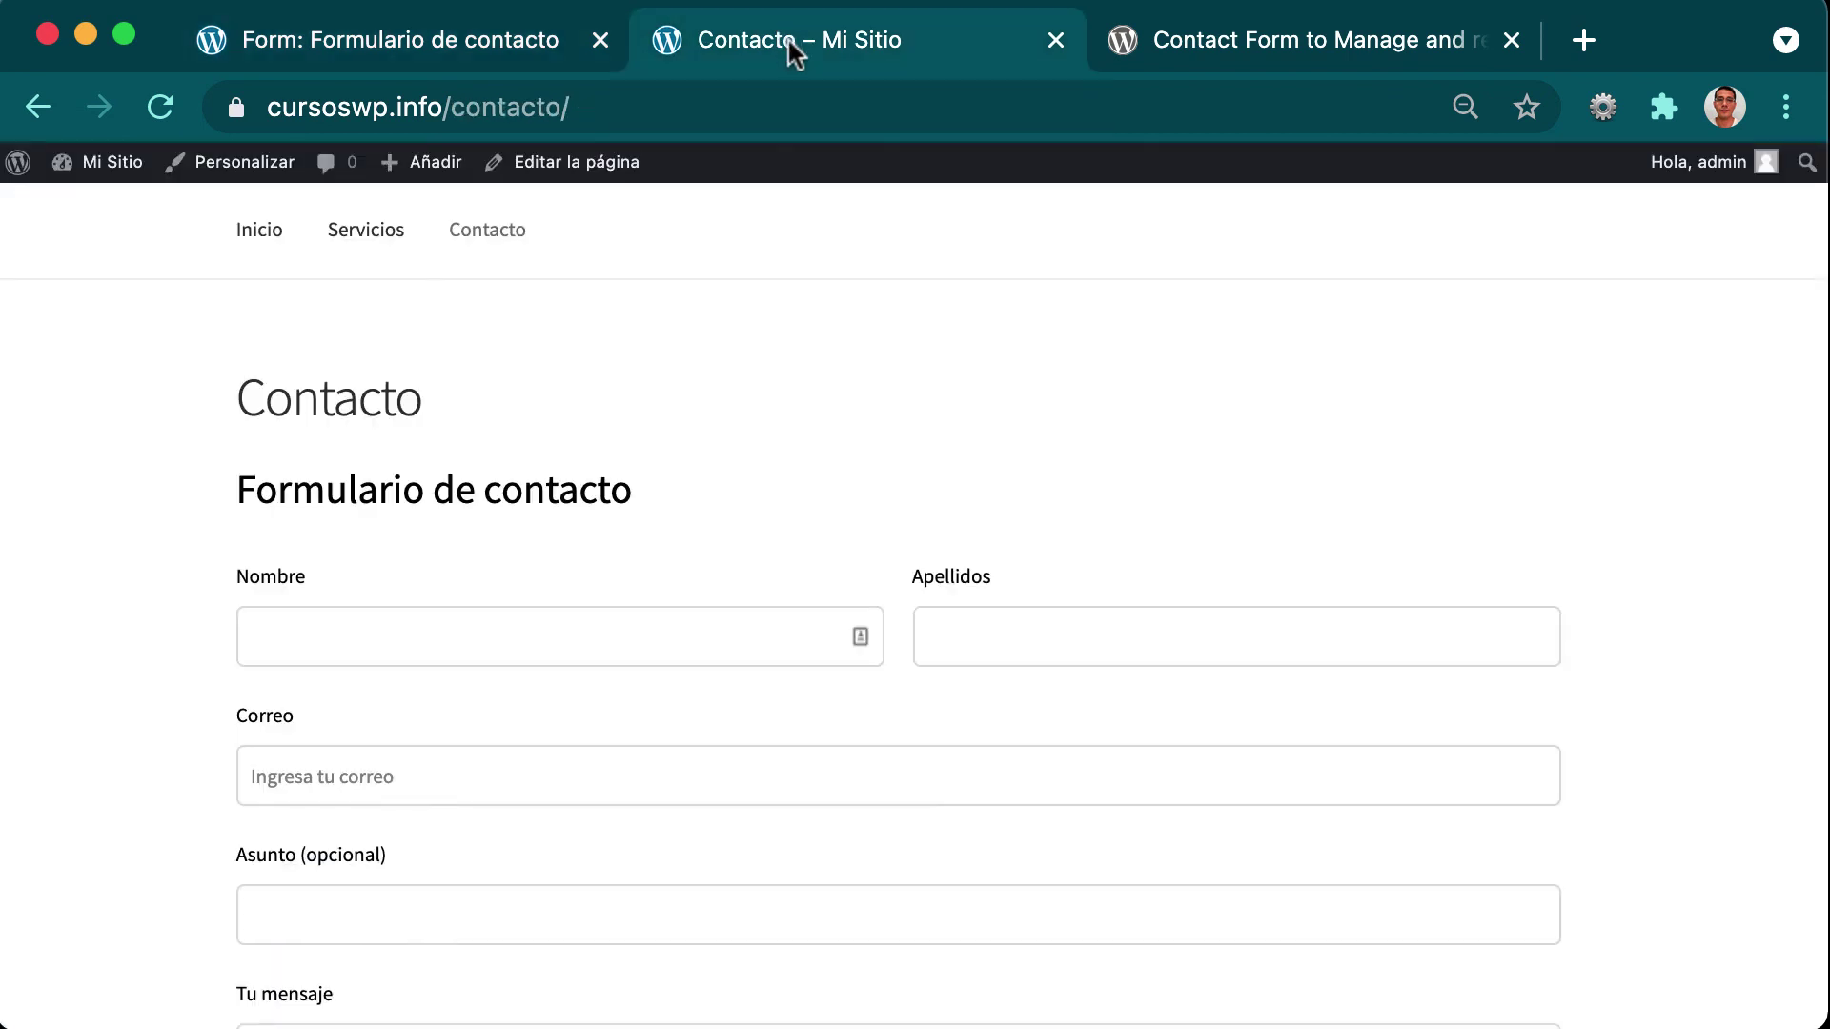
{"action": "key", "text": "super+r"}
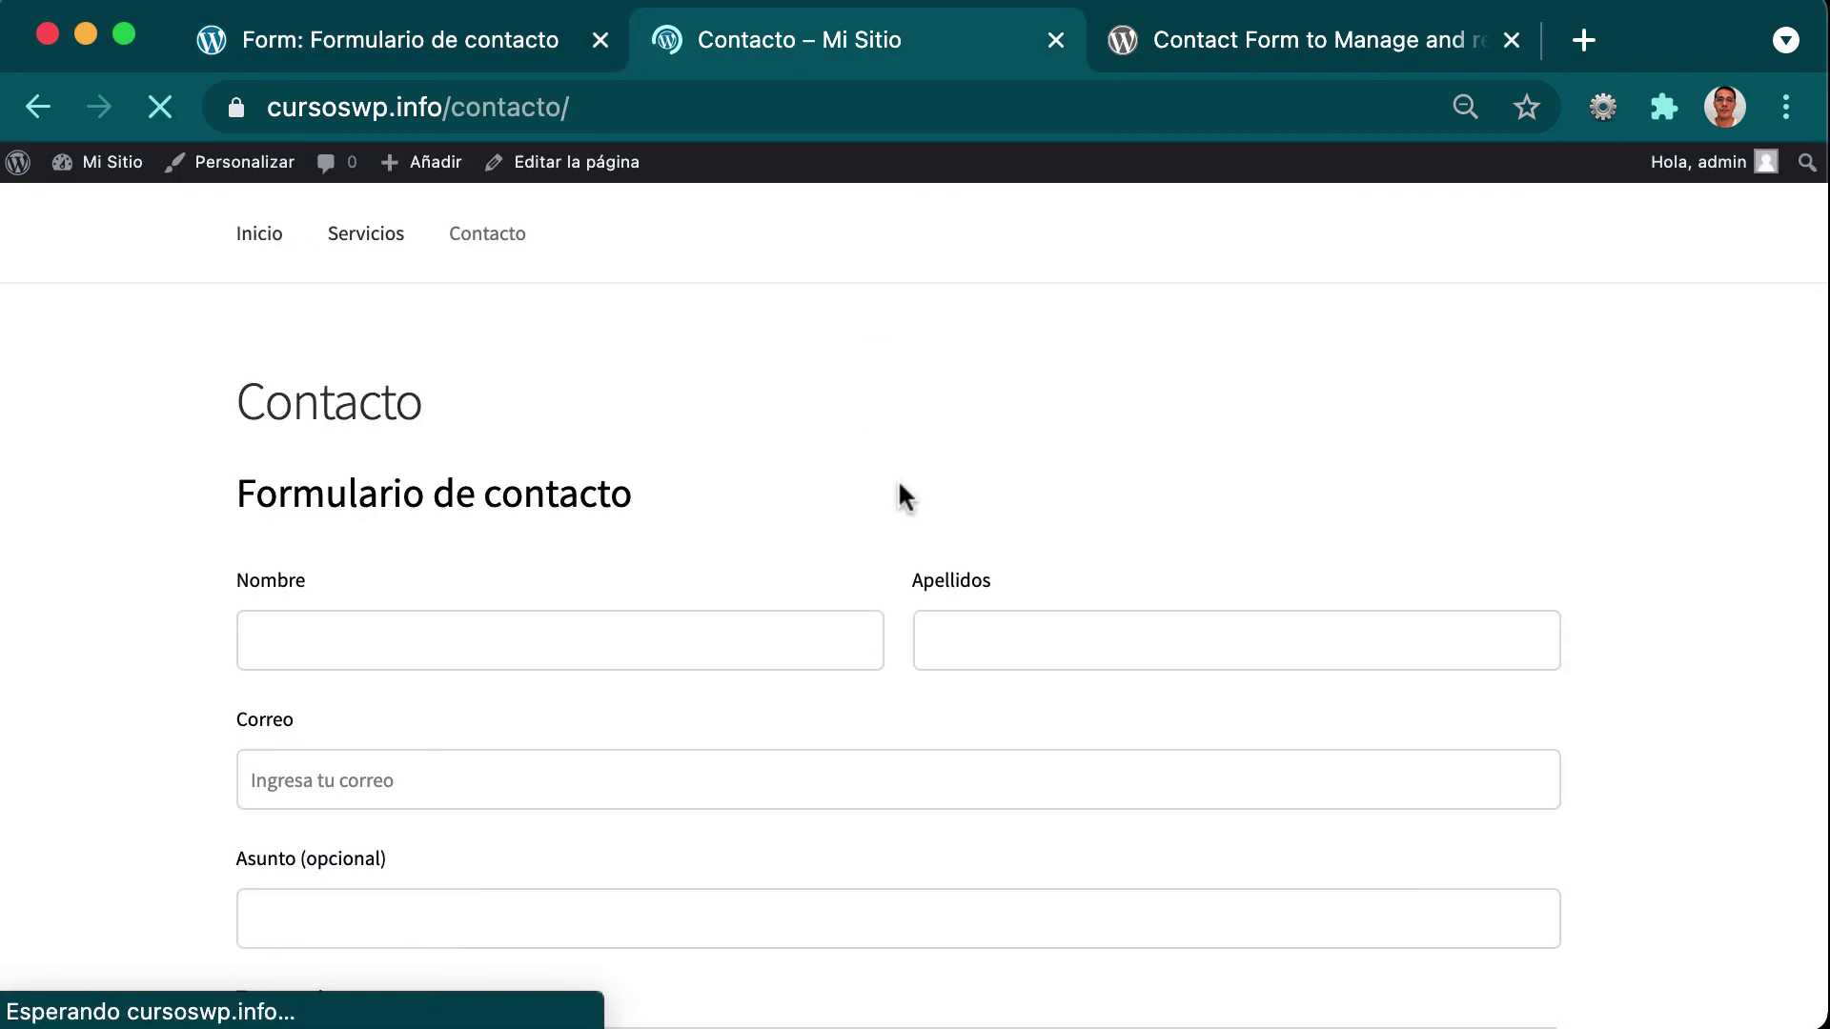
{"action": "left_click", "coordinate": [630, 659]}
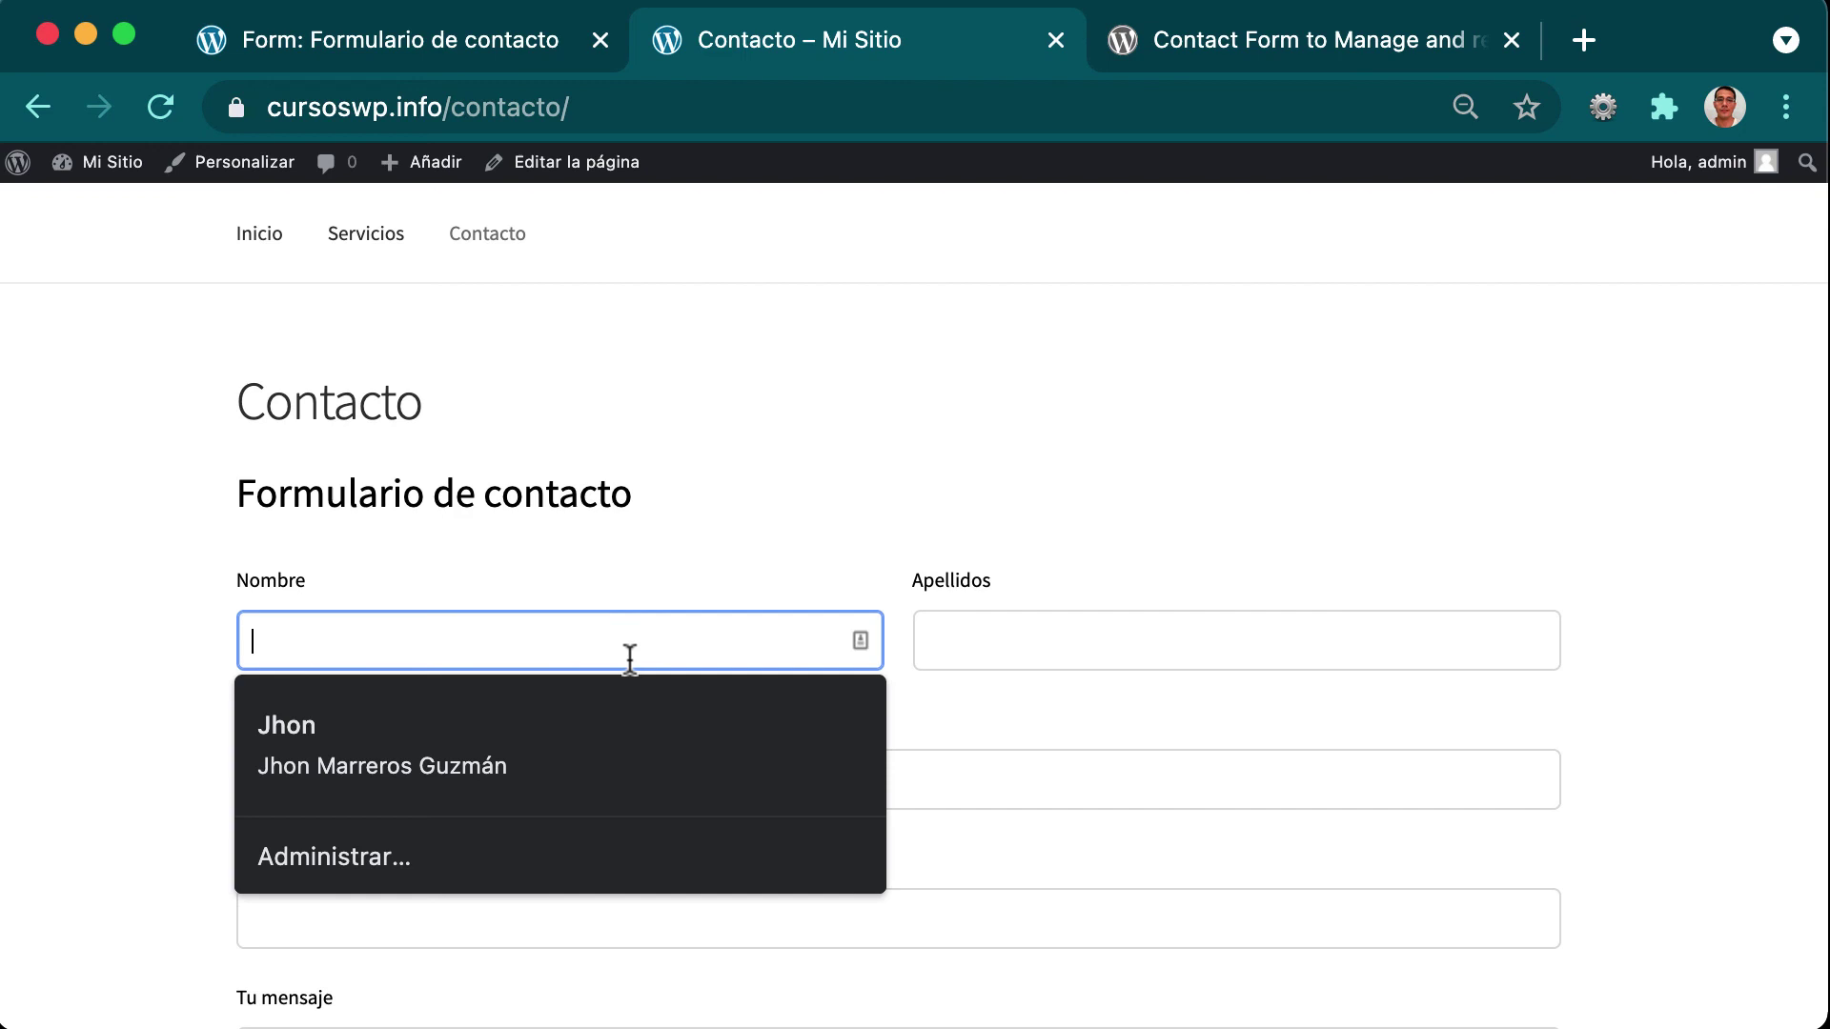
{"action": "left_click", "coordinate": [750, 549]}
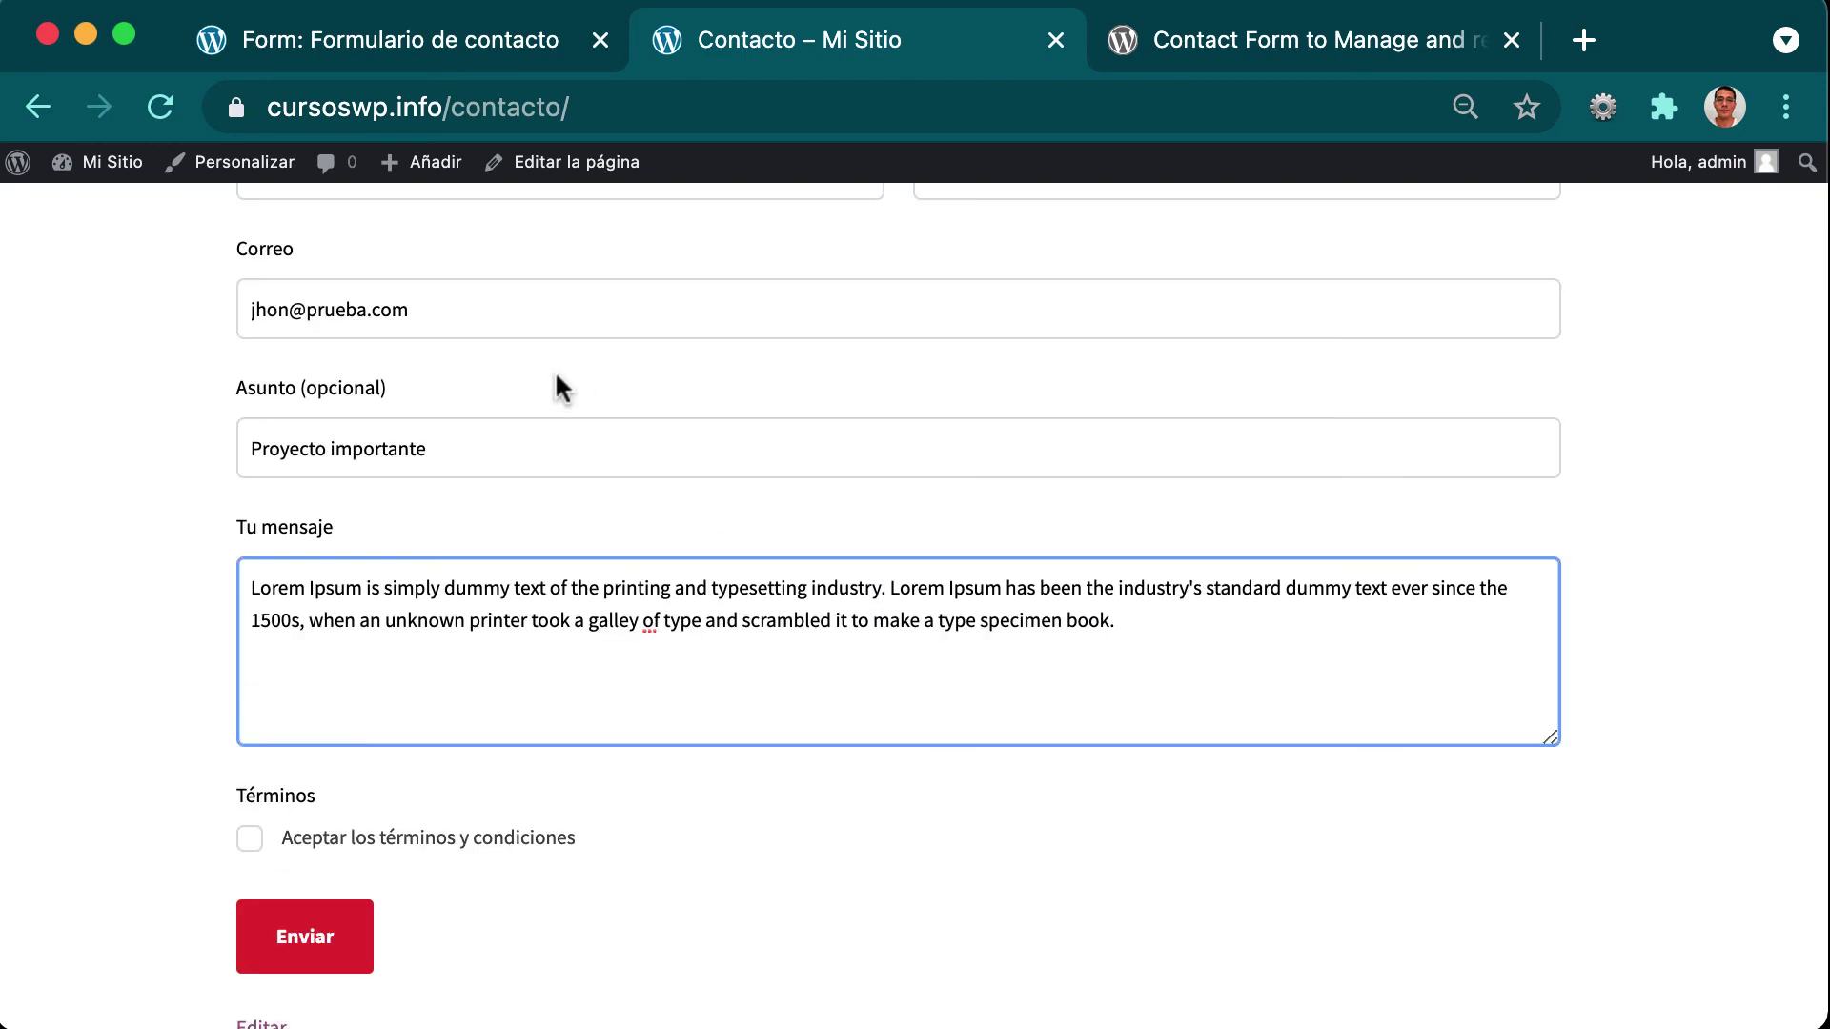
{"action": "scroll", "coordinate": [556, 372], "scroll_direction": "up", "scroll_amount": 3}
{"action": "scroll", "coordinate": [557, 372], "scroll_direction": "down", "scroll_amount": 2}
{"action": "scroll", "coordinate": [557, 379], "scroll_direction": "down", "scroll_amount": 3}
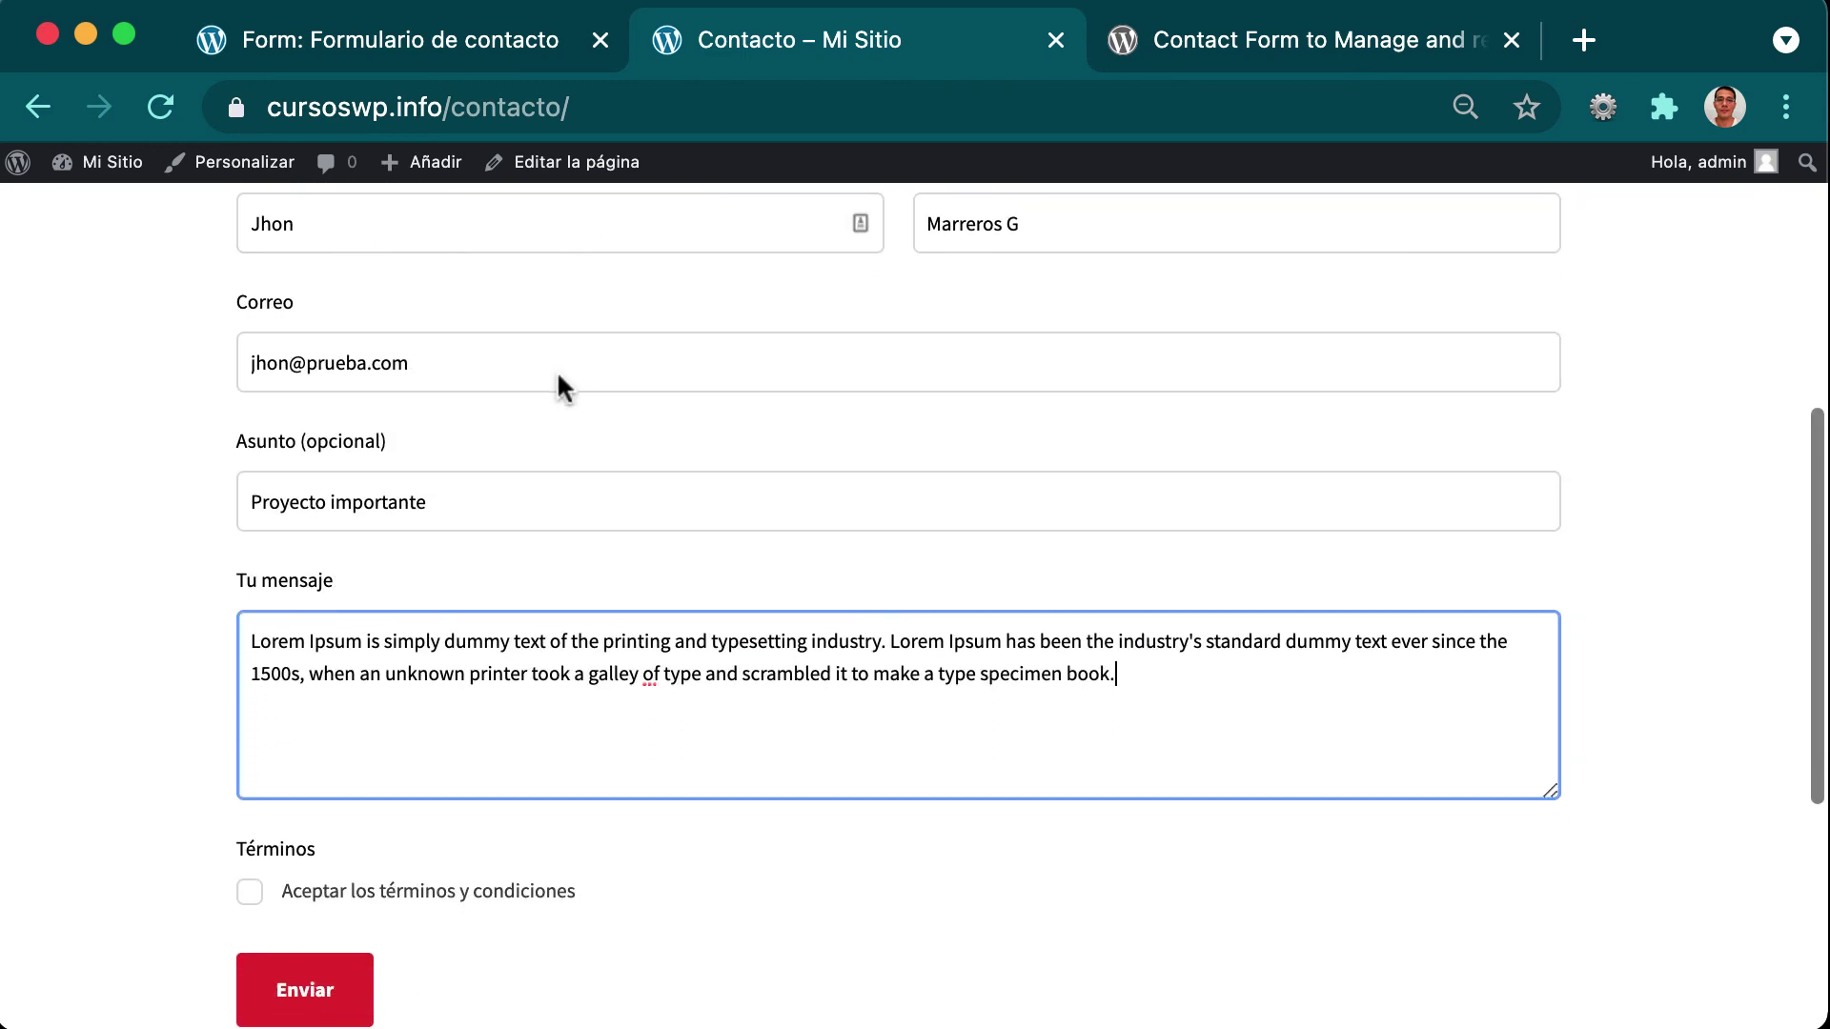
Accept the terms and conditions, send the test form and check the confirmation message above the fields.
{"action": "left_click", "coordinate": [345, 779]}
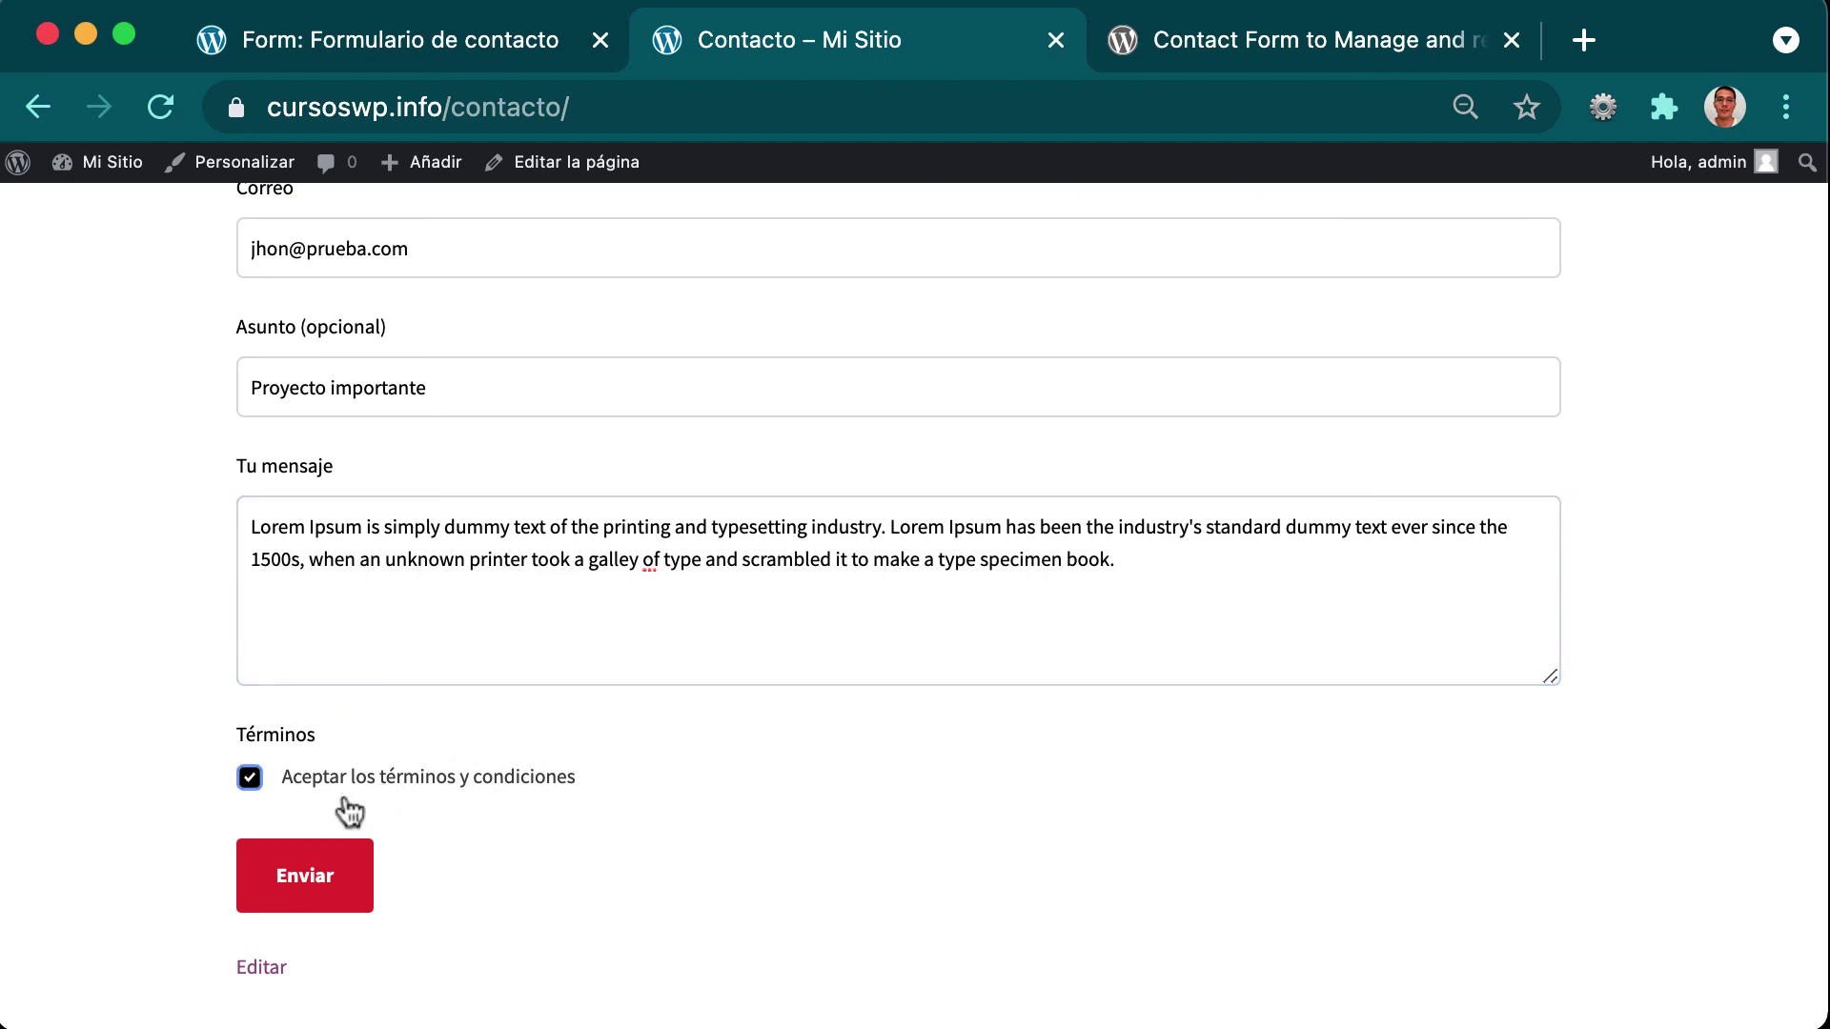
{"action": "left_click", "coordinate": [312, 863]}
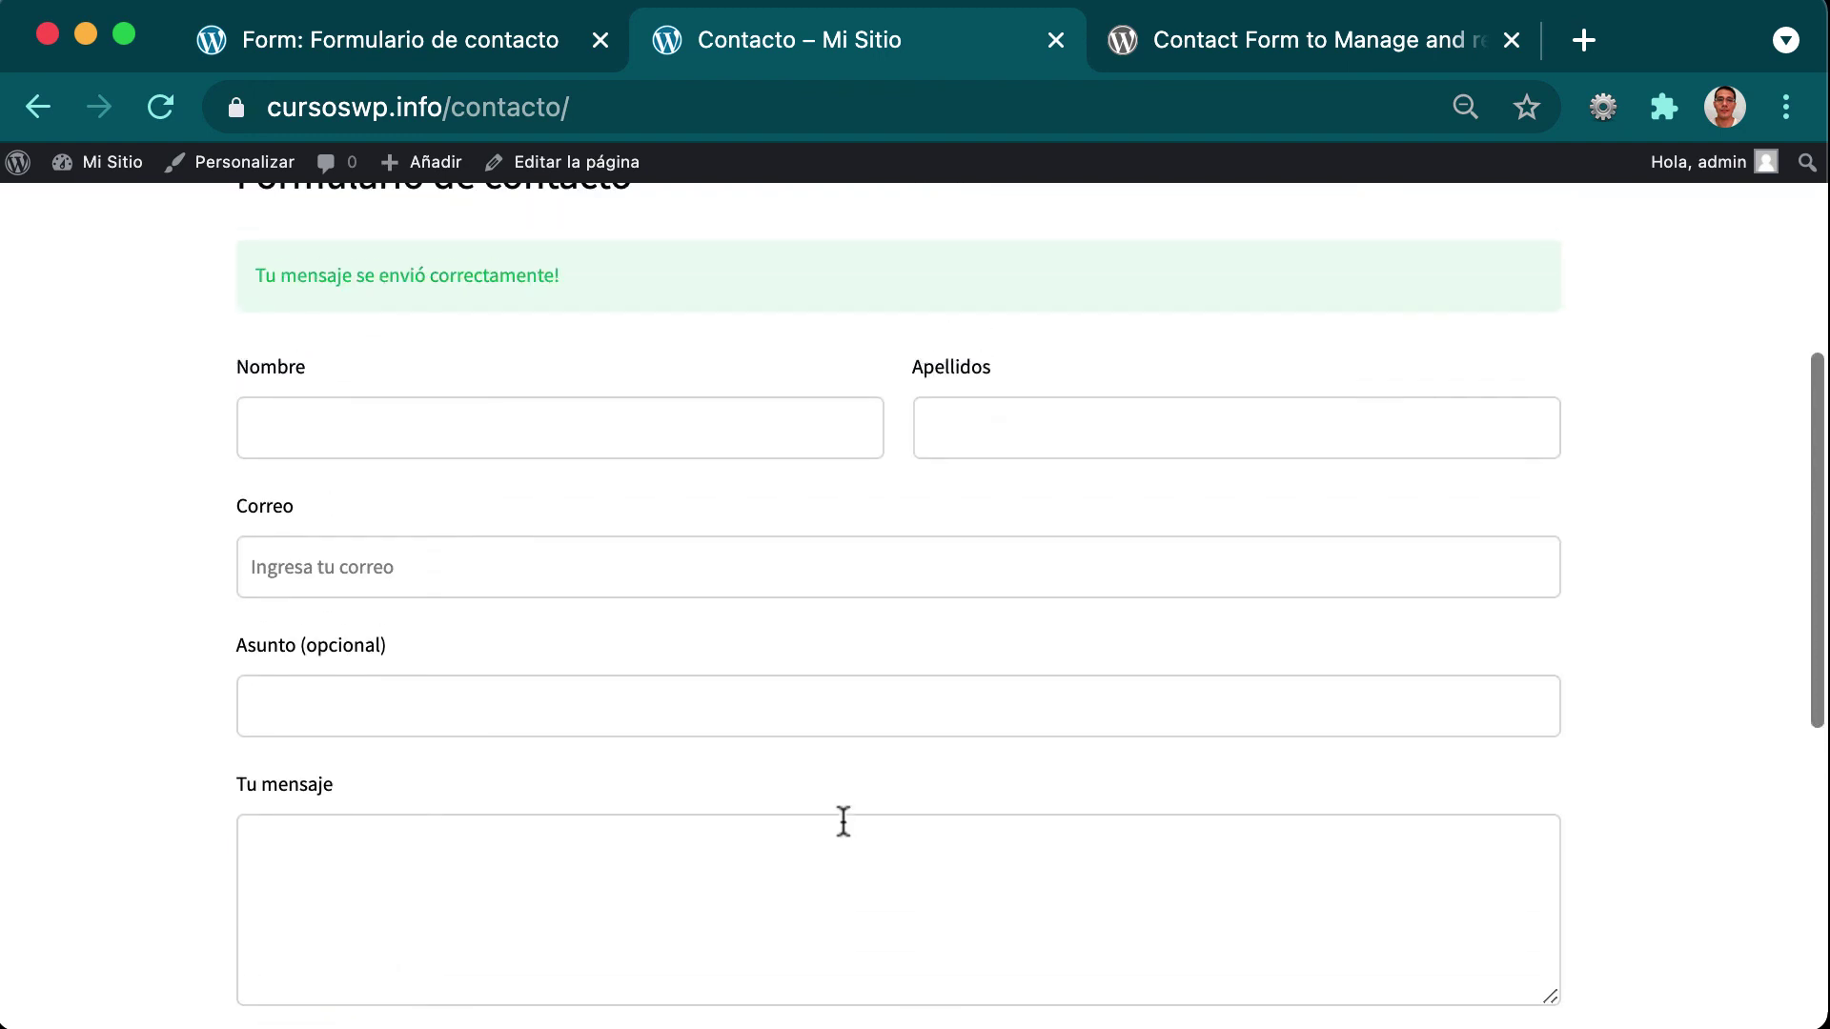
{"action": "left_click_drag", "start_coordinate": [255, 276], "coordinate": [609, 303]}
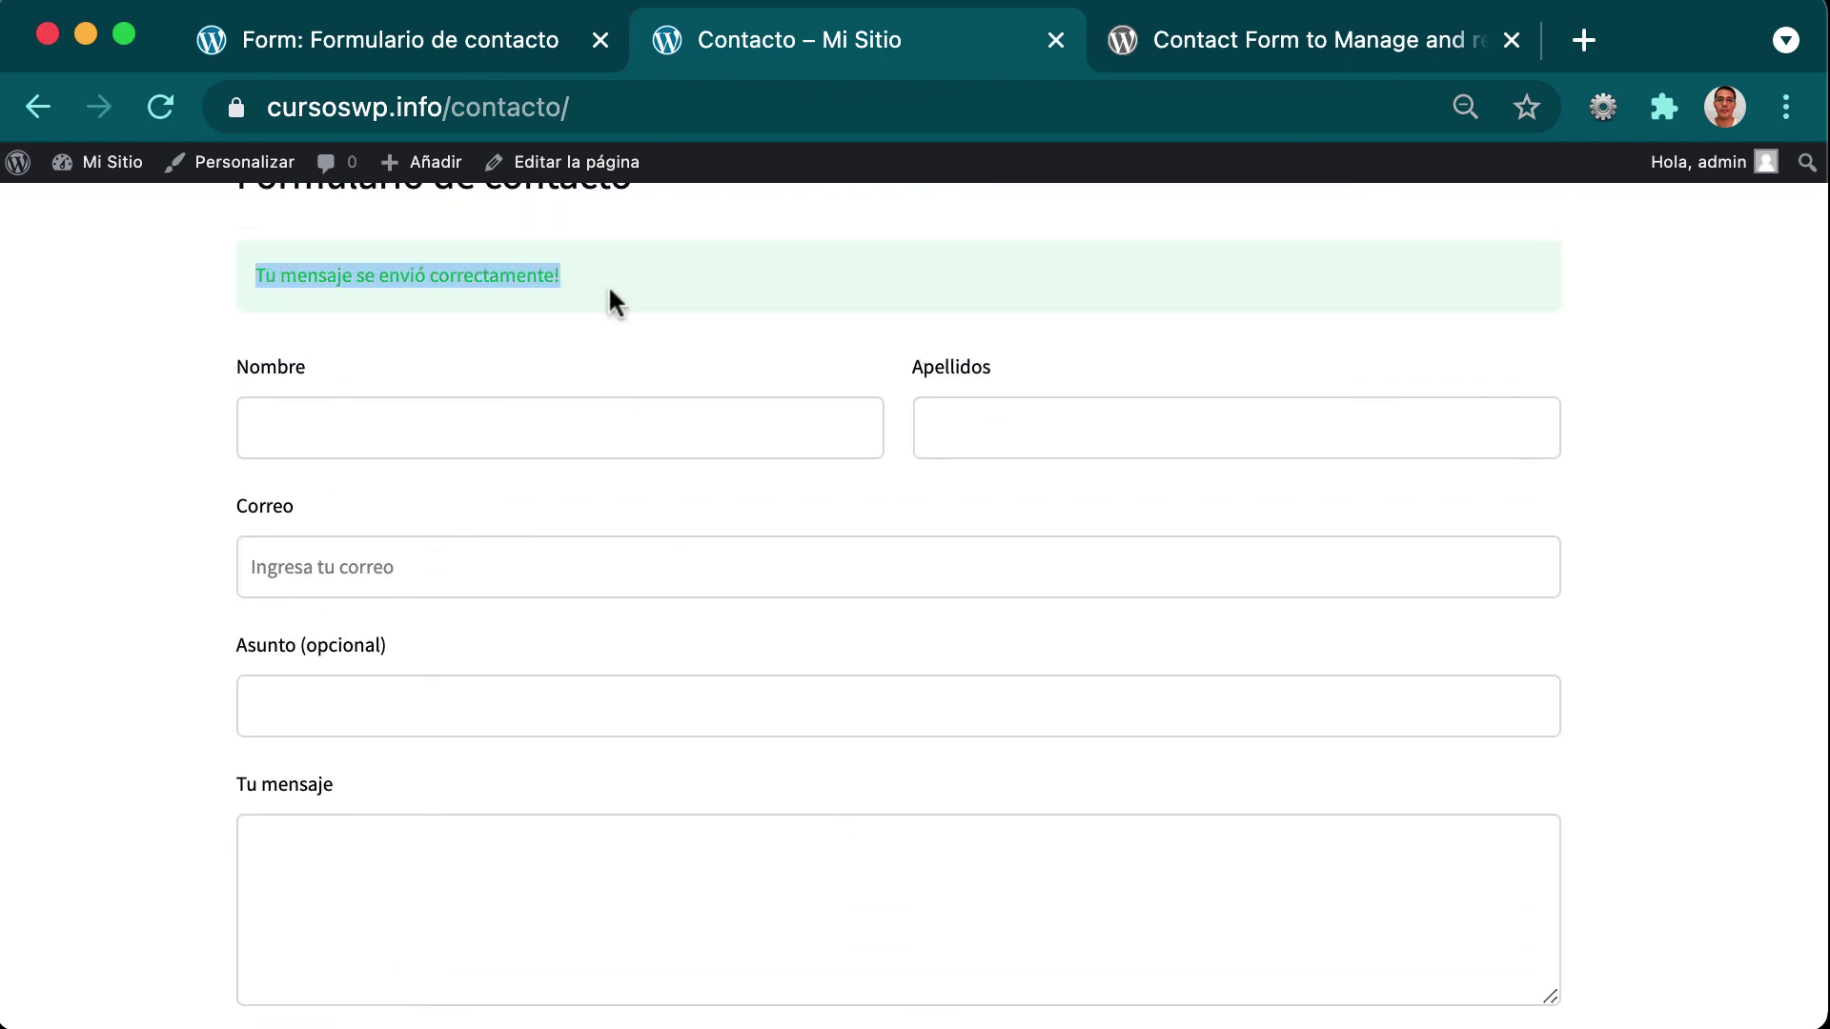
{"action": "scroll", "coordinate": [627, 303], "scroll_direction": "up", "scroll_amount": 3}
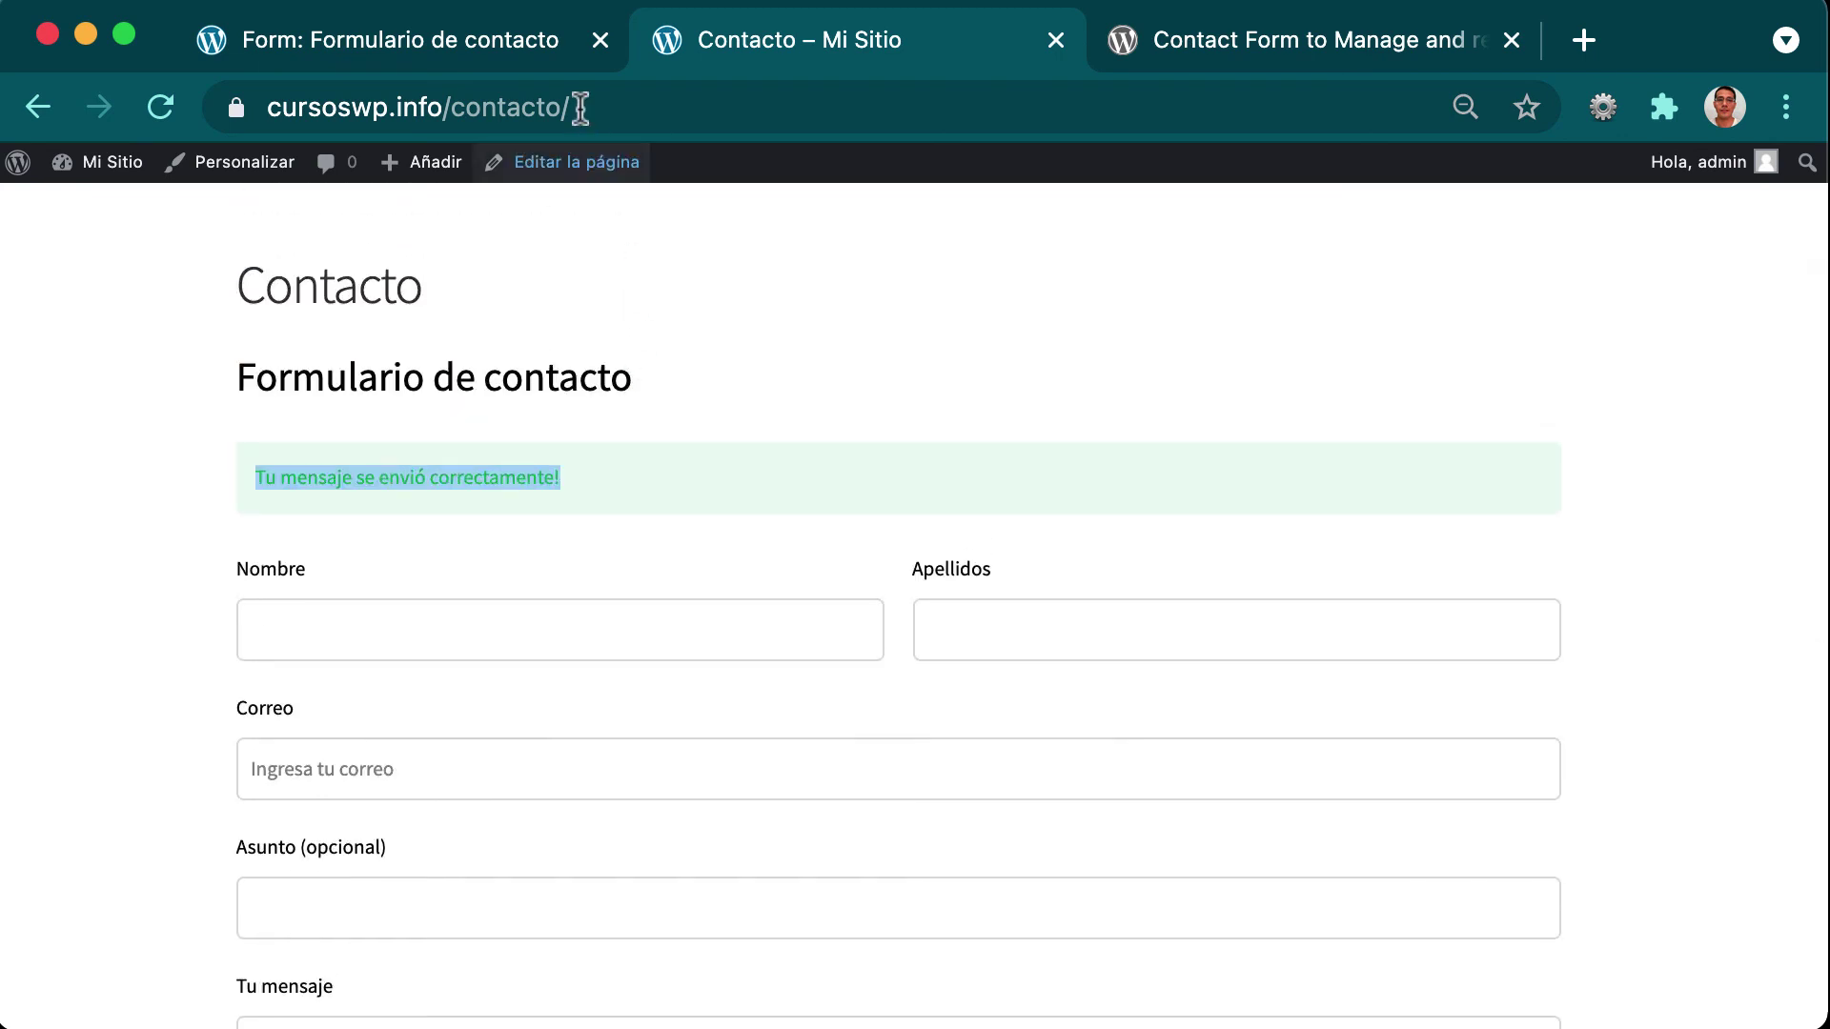
Leave the form editor for the forms list and look at Actividad, Integraciones and Ajustes, dismissing the upgrade offers.
{"action": "left_click", "coordinate": [506, 42]}
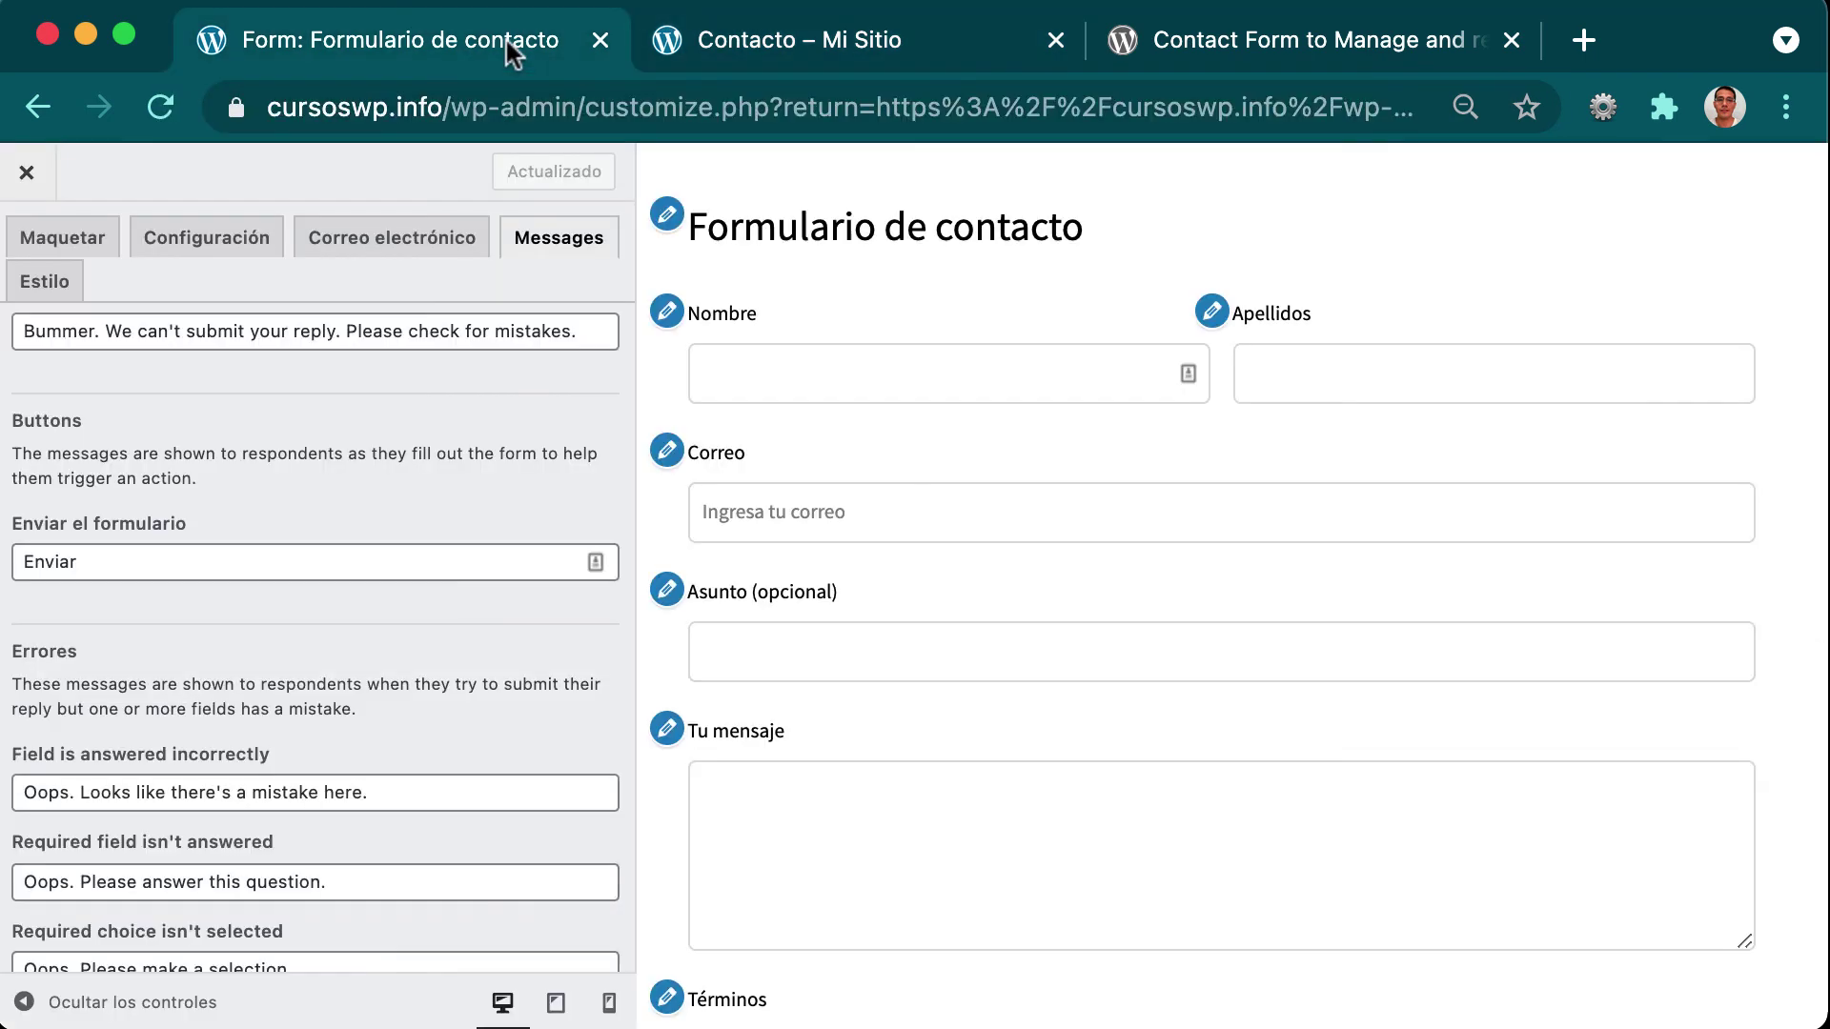
{"action": "left_click", "coordinate": [27, 172]}
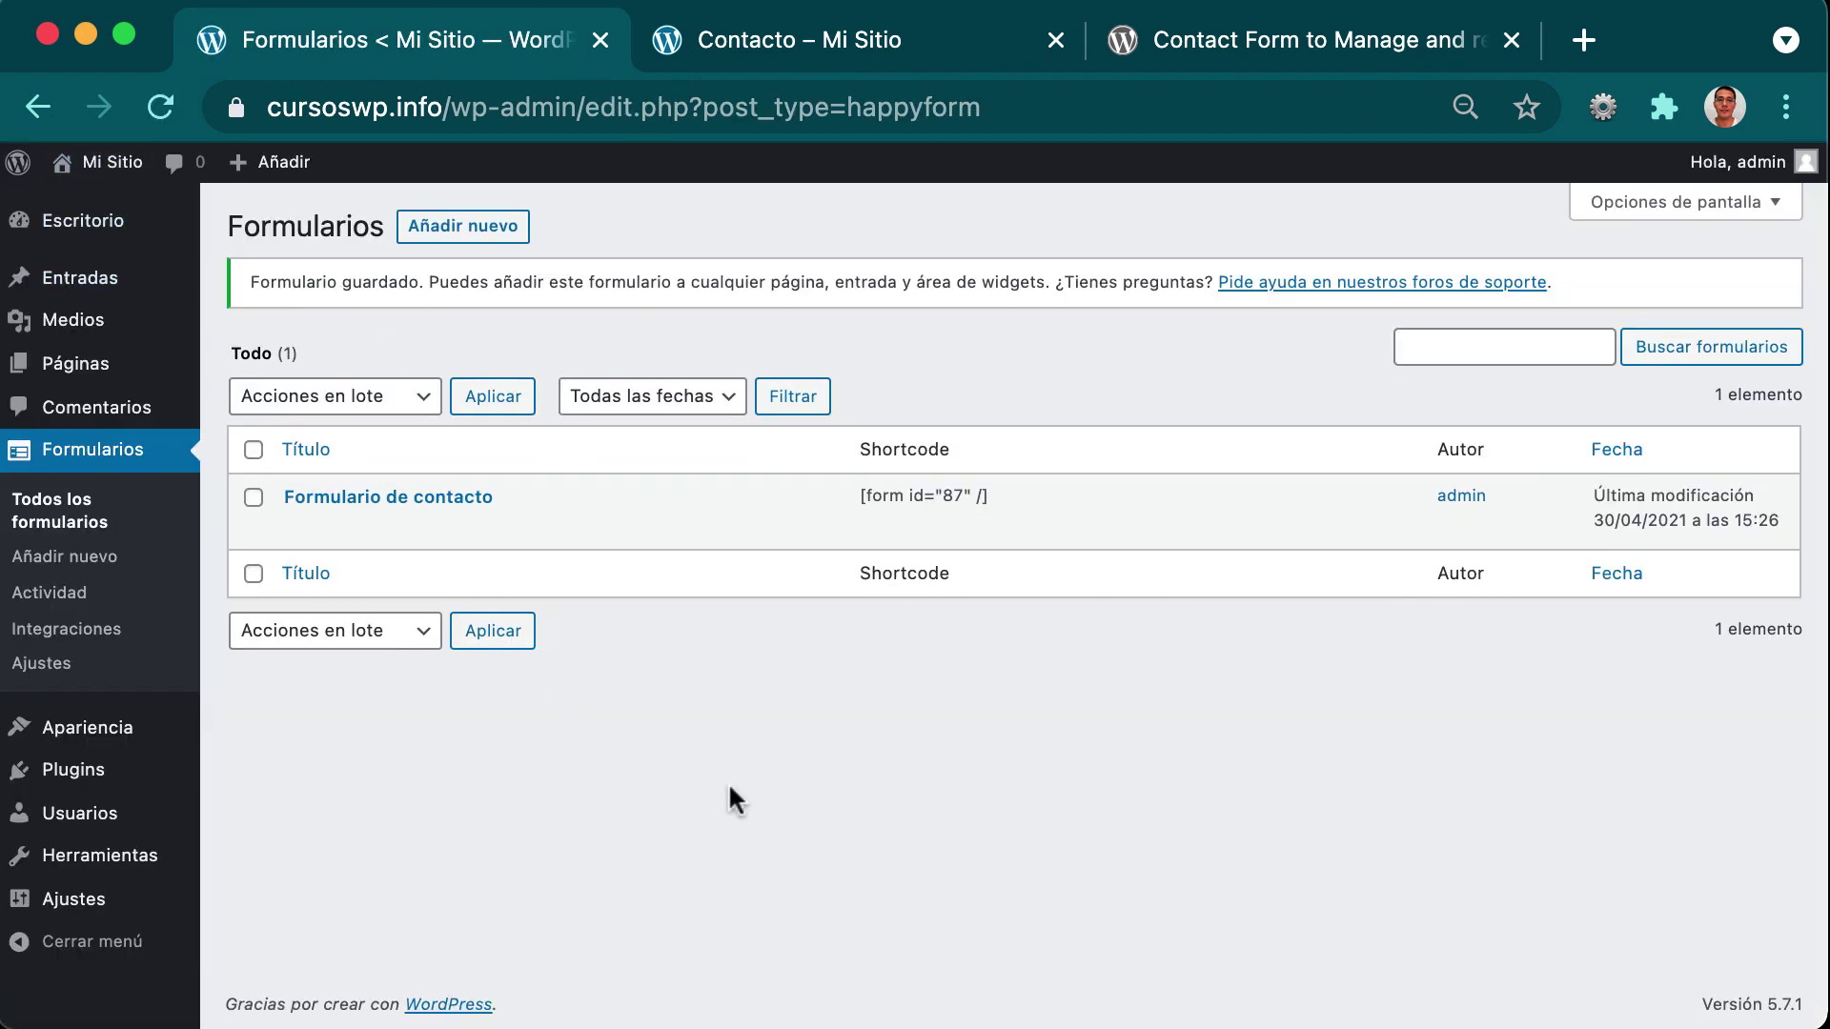
{"action": "left_click", "coordinate": [113, 599]}
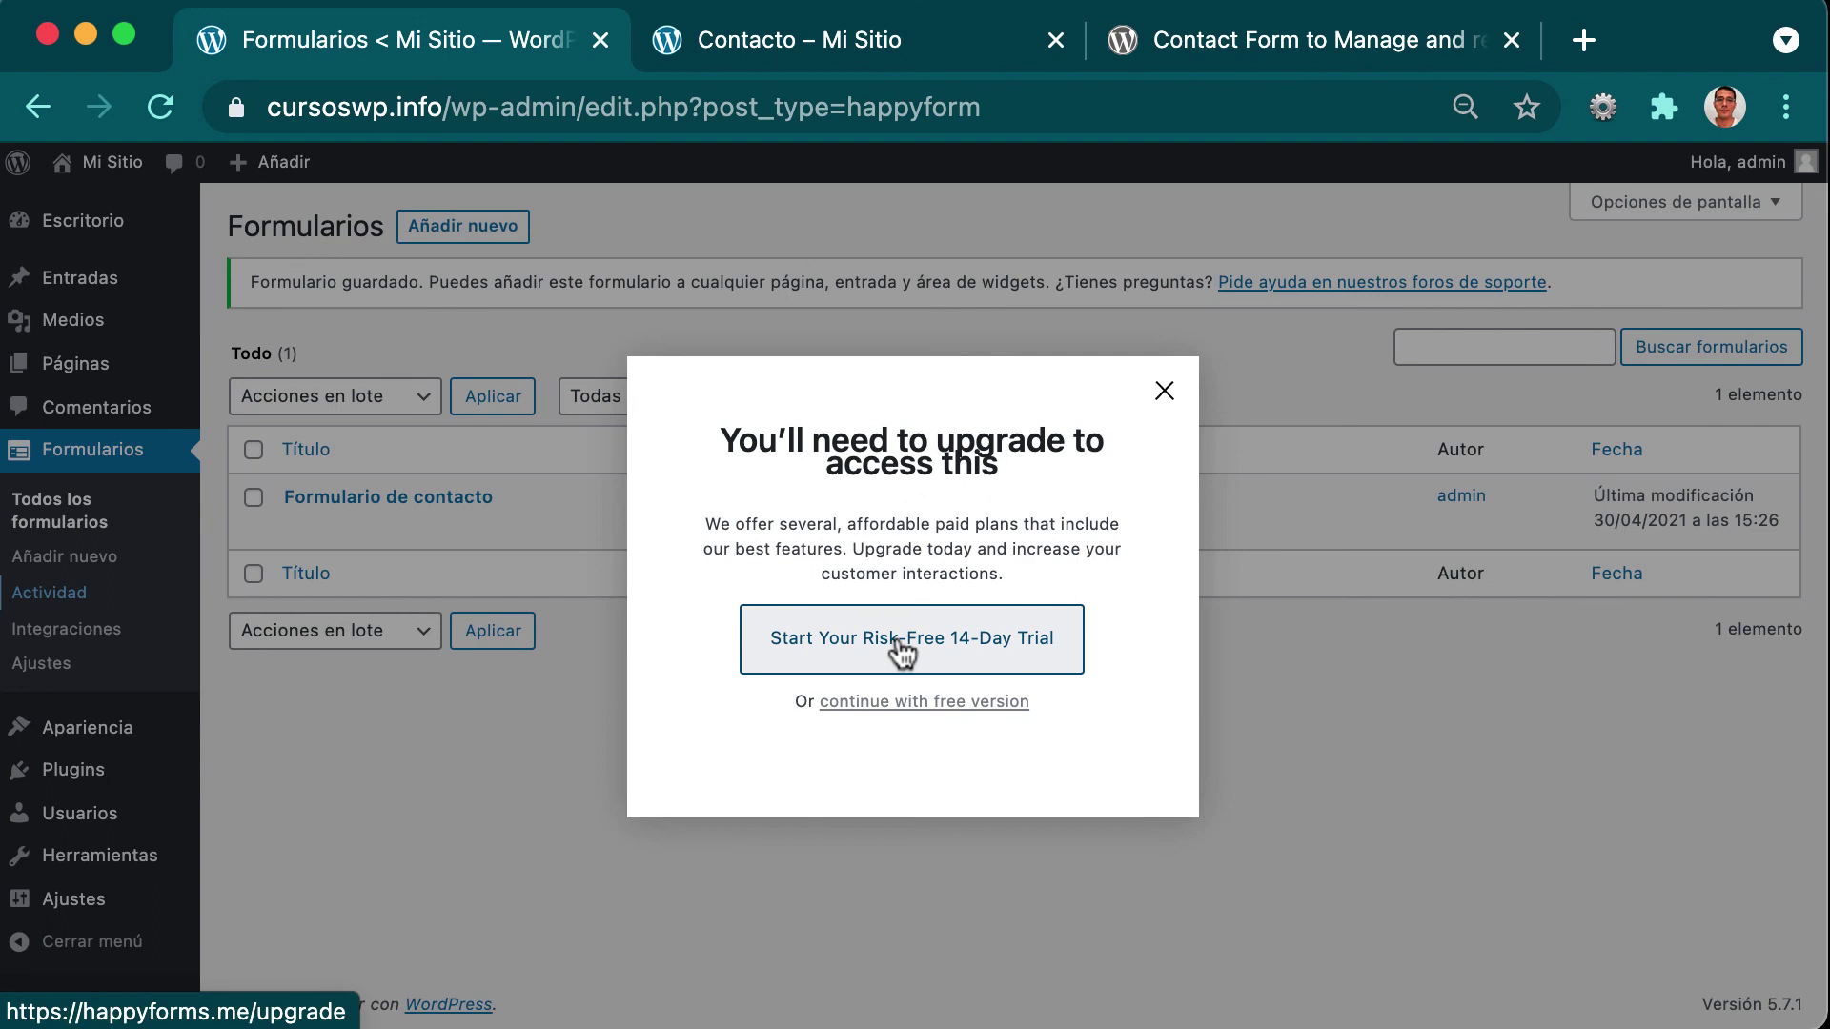
{"action": "left_click", "coordinate": [882, 703]}
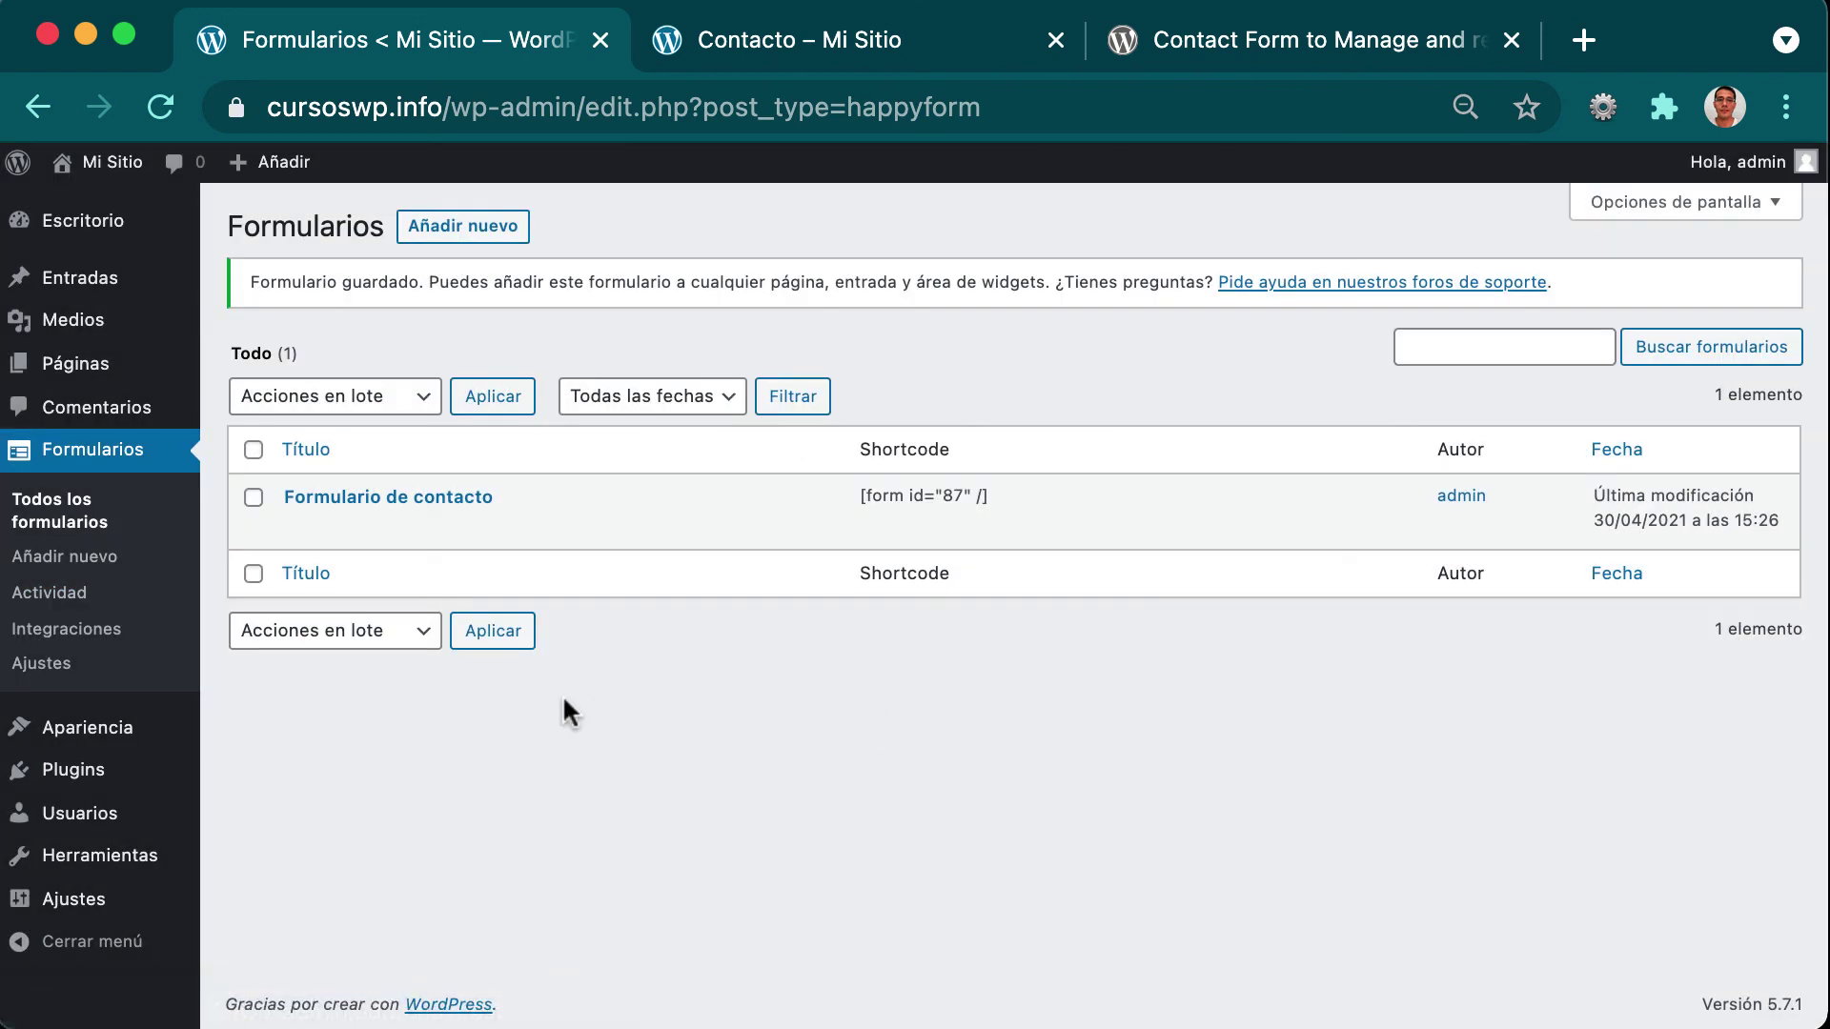
{"action": "left_click", "coordinate": [89, 627]}
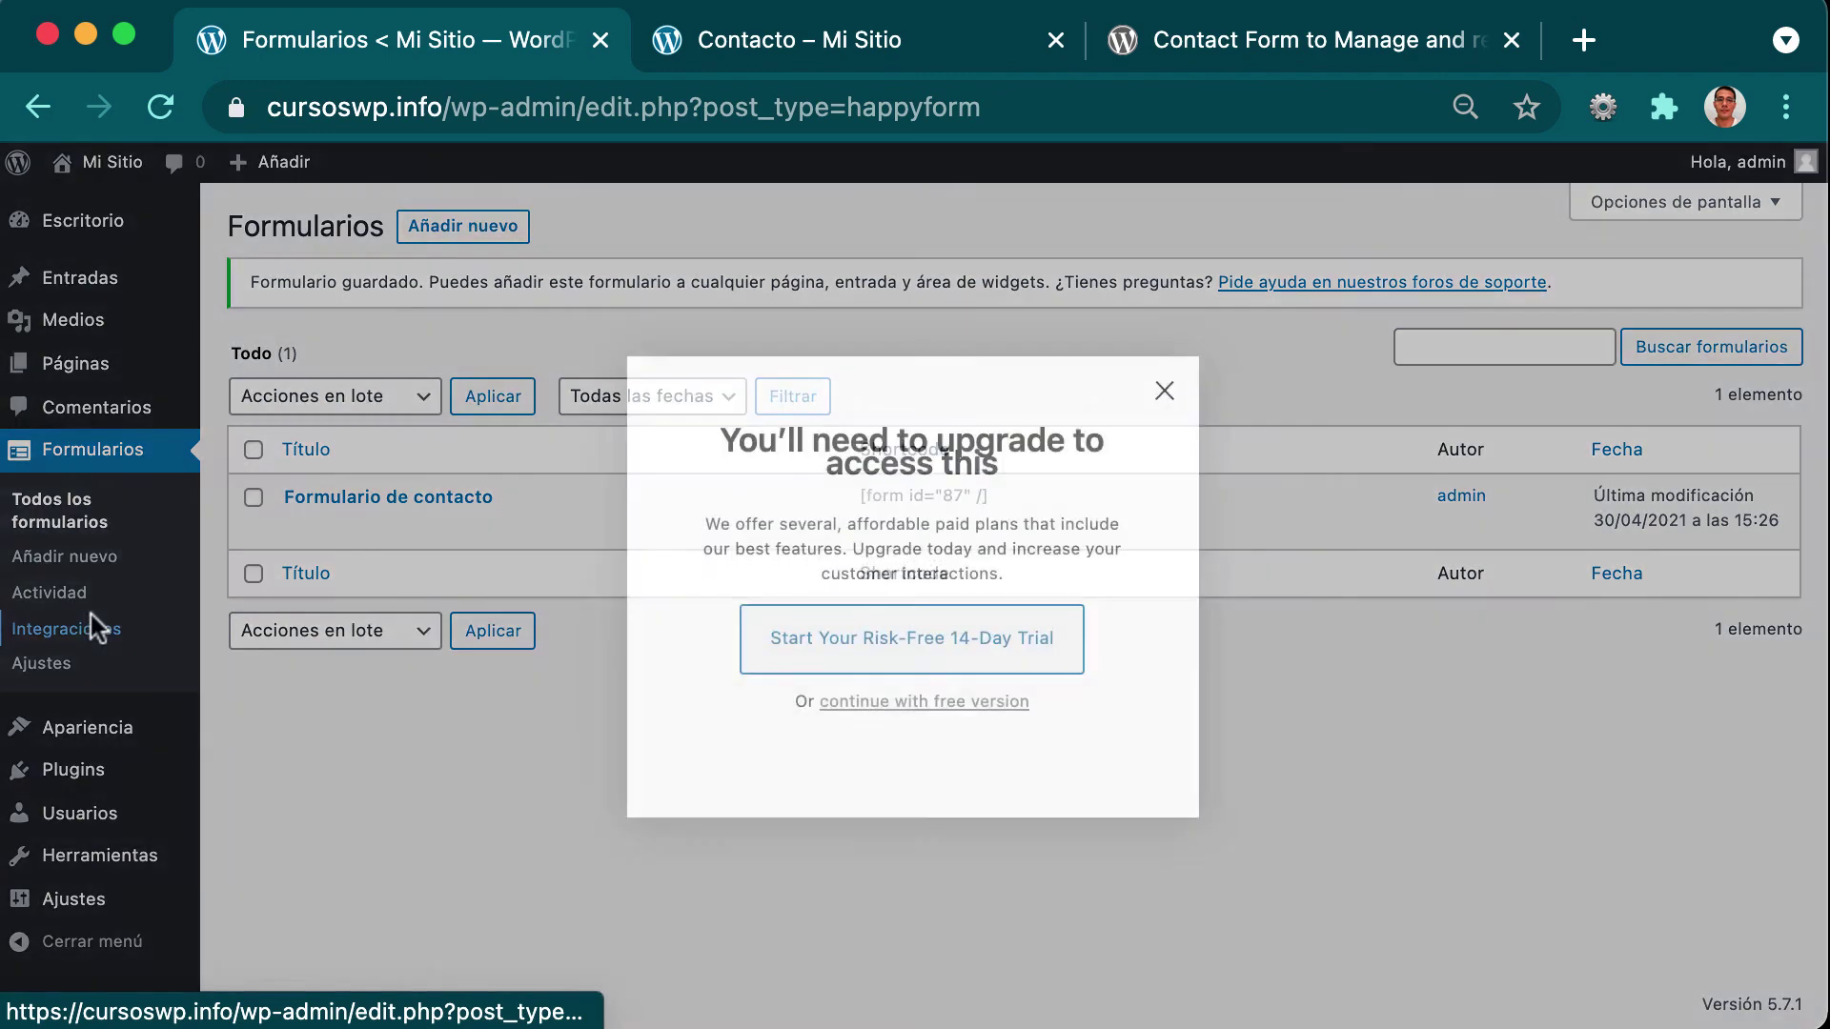
{"action": "left_click", "coordinate": [511, 788]}
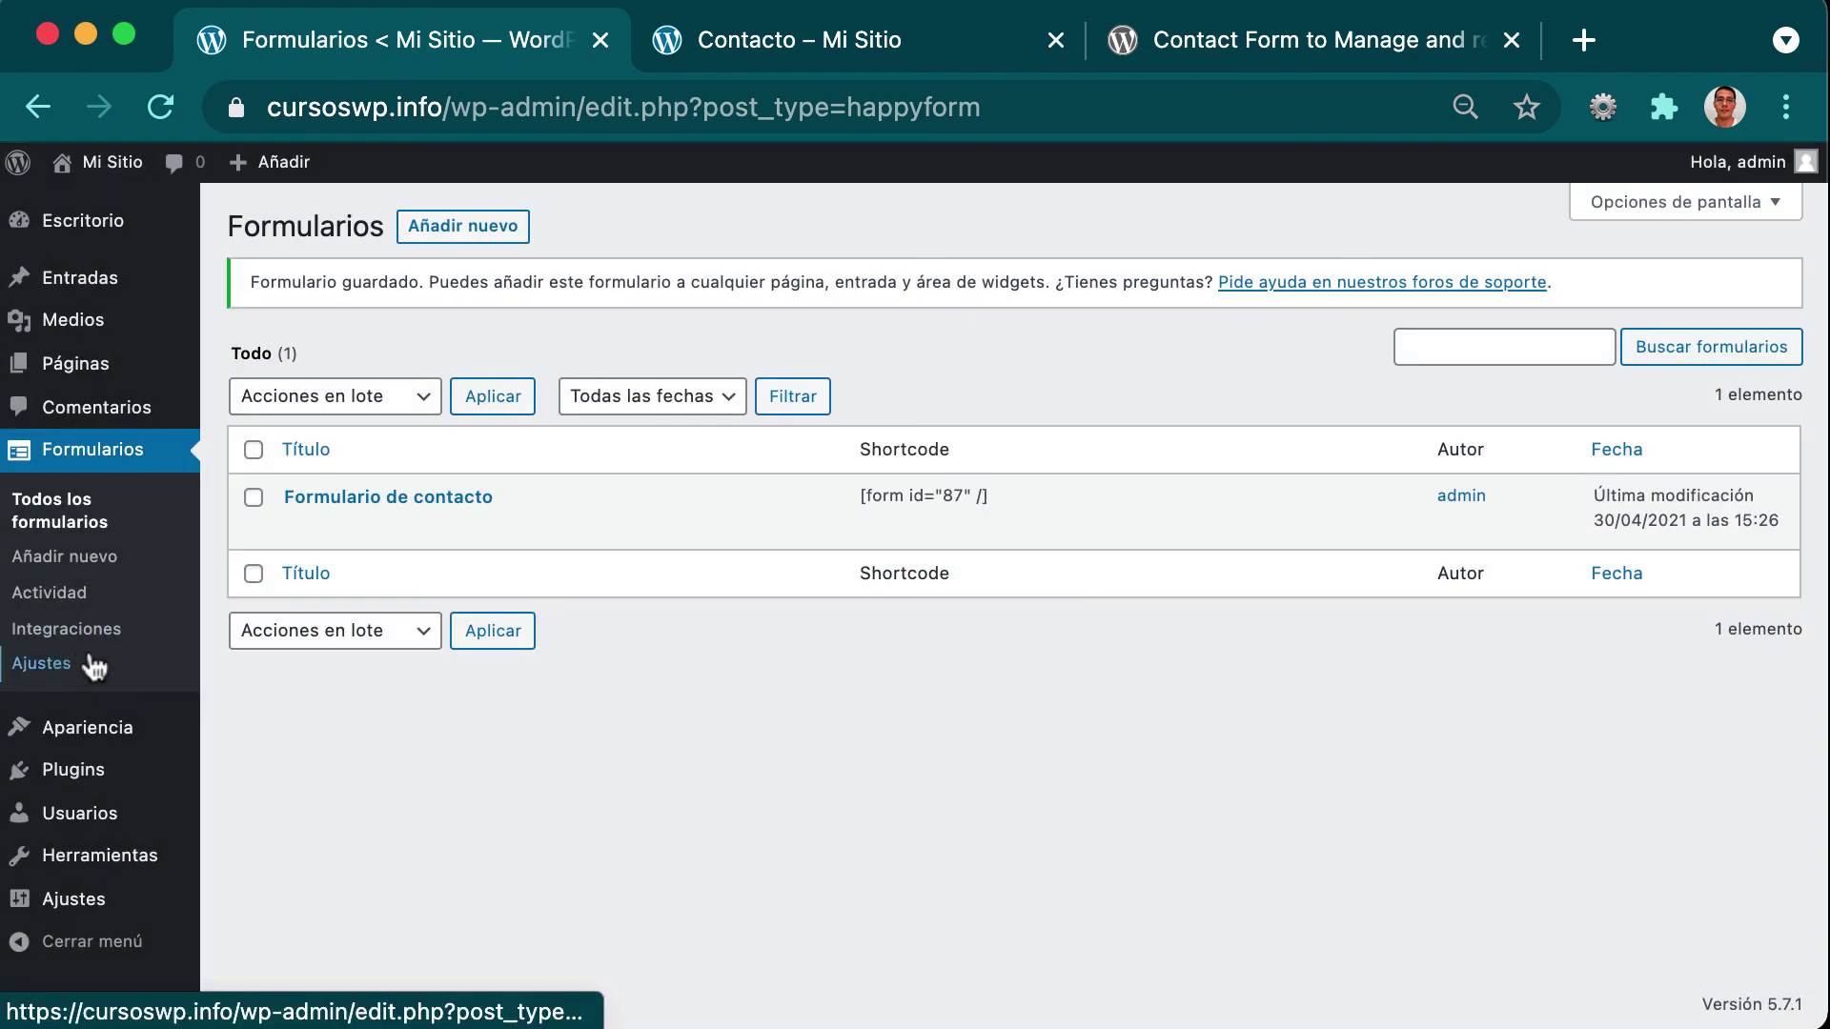
{"action": "left_click", "coordinate": [33, 663]}
{"action": "left_click", "coordinate": [433, 726]}
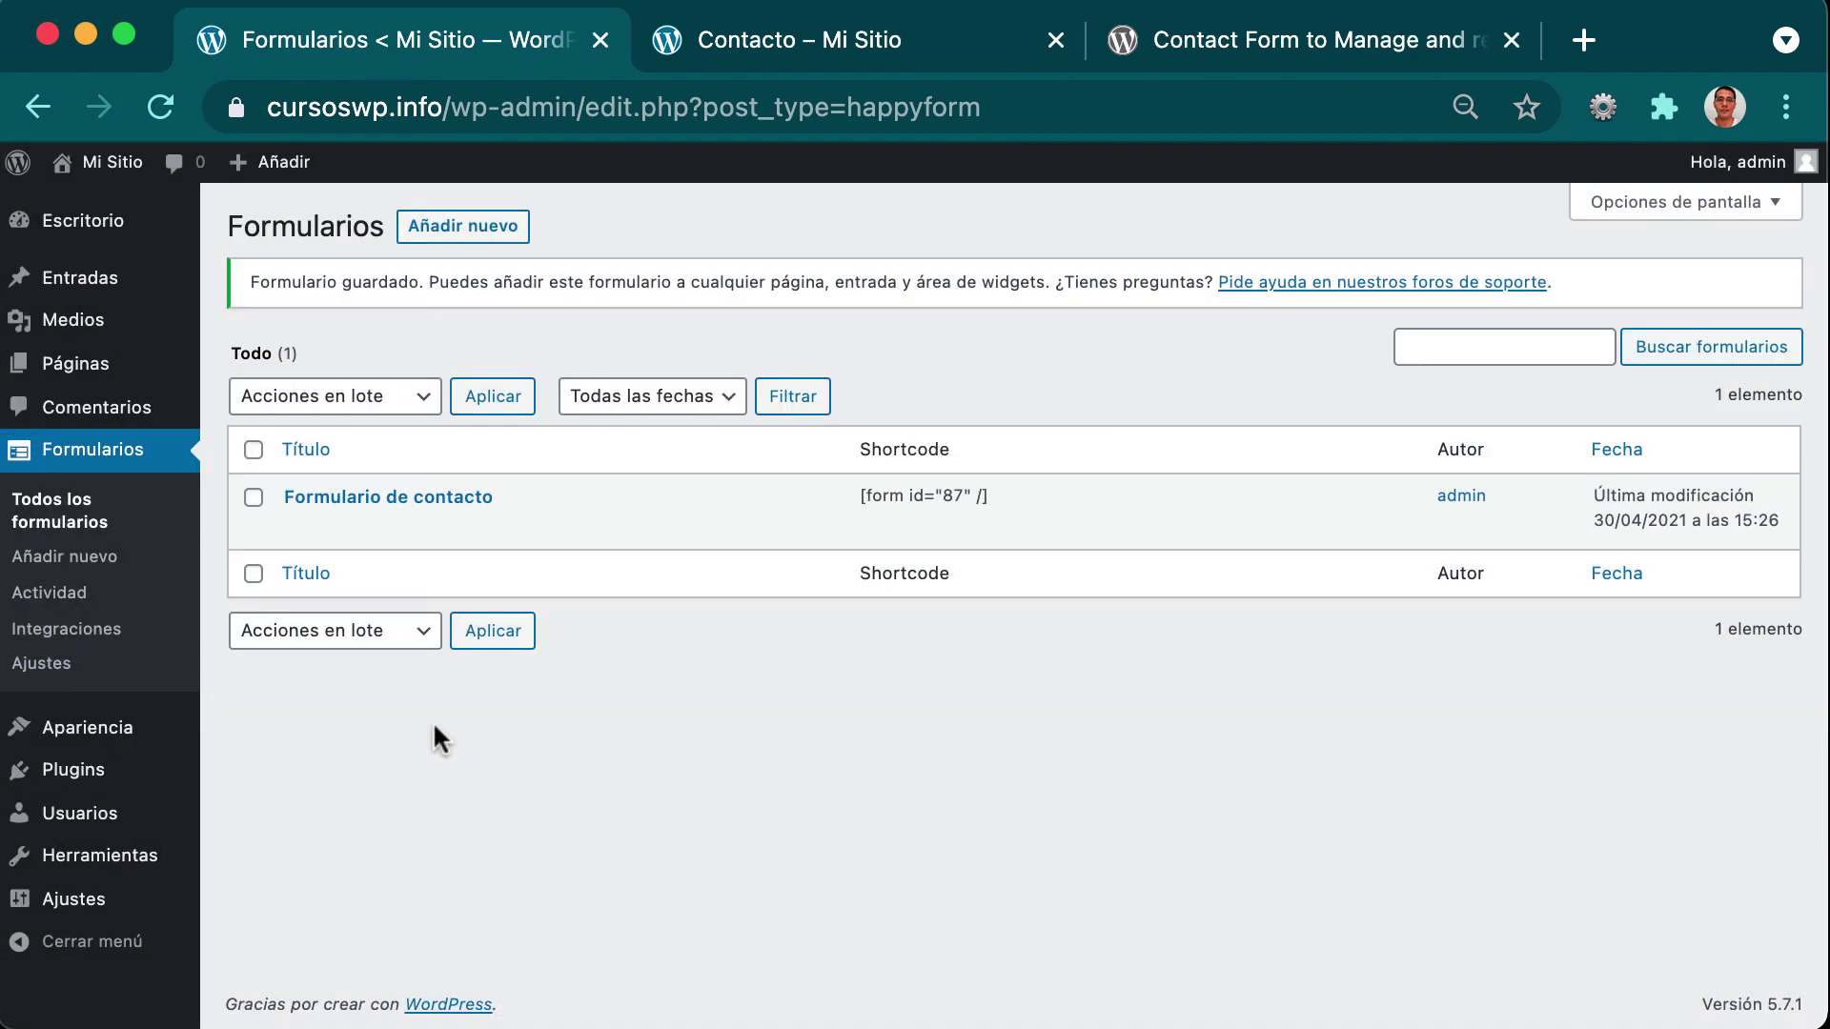